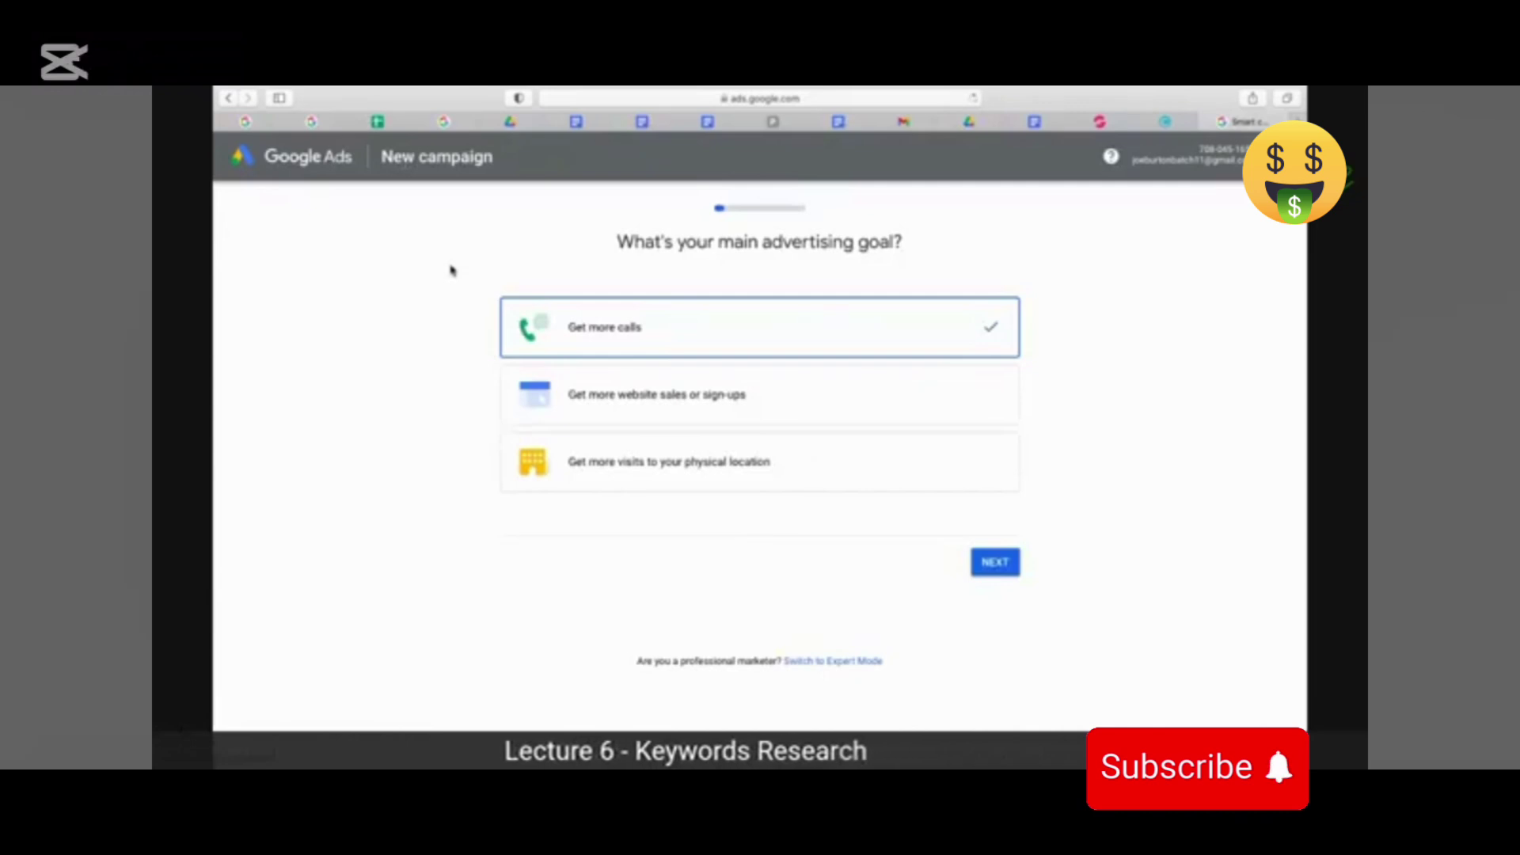
# Examine the advertising goal options and the Expert Mode link on the new campaign page.
pyautogui.scroll(5, 451, 271)
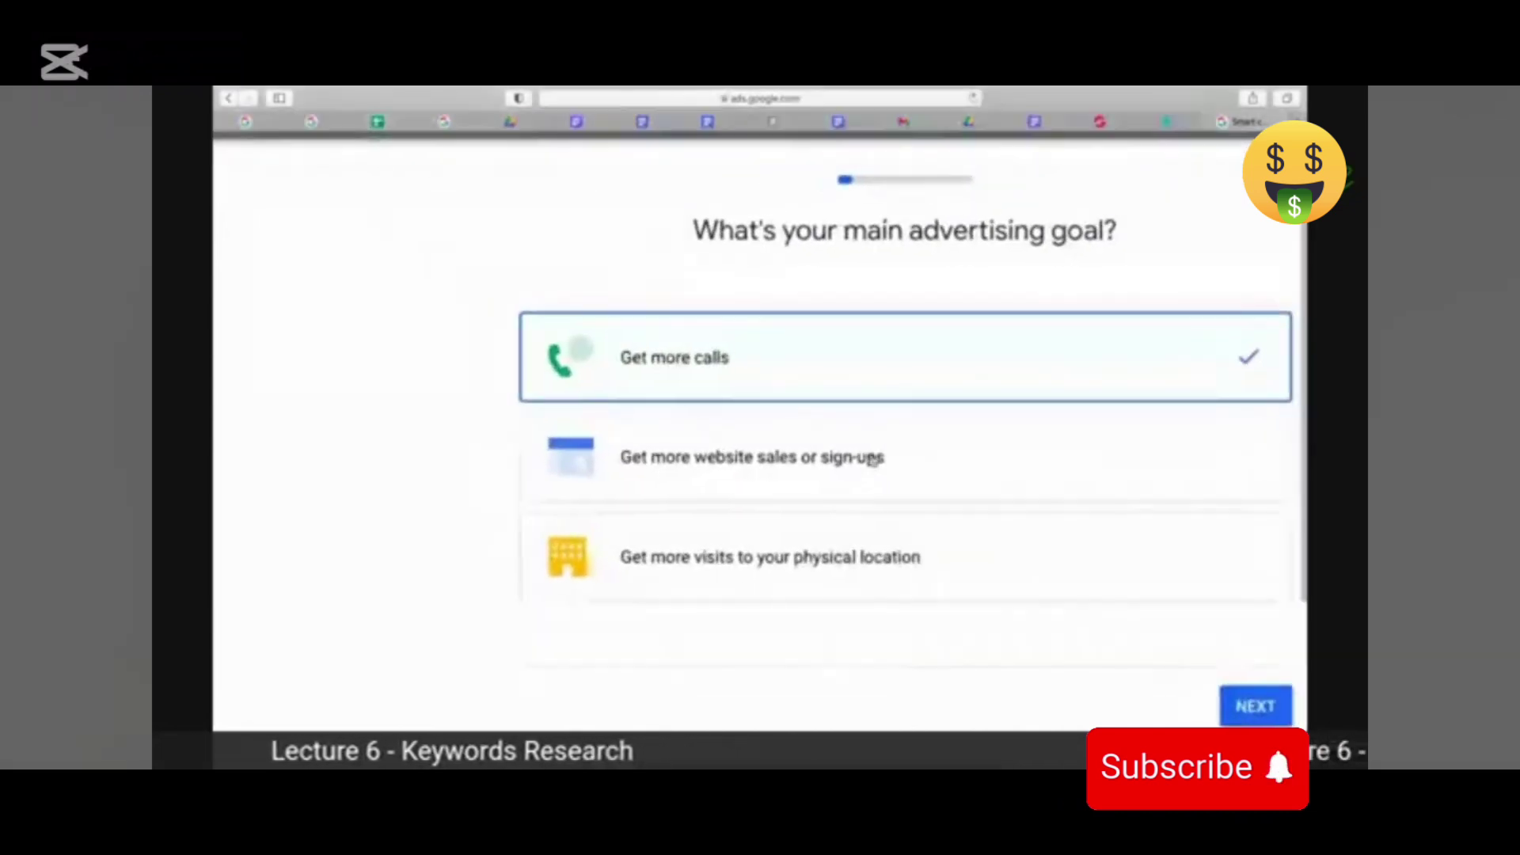
pyautogui.hscroll(5, 873, 460)
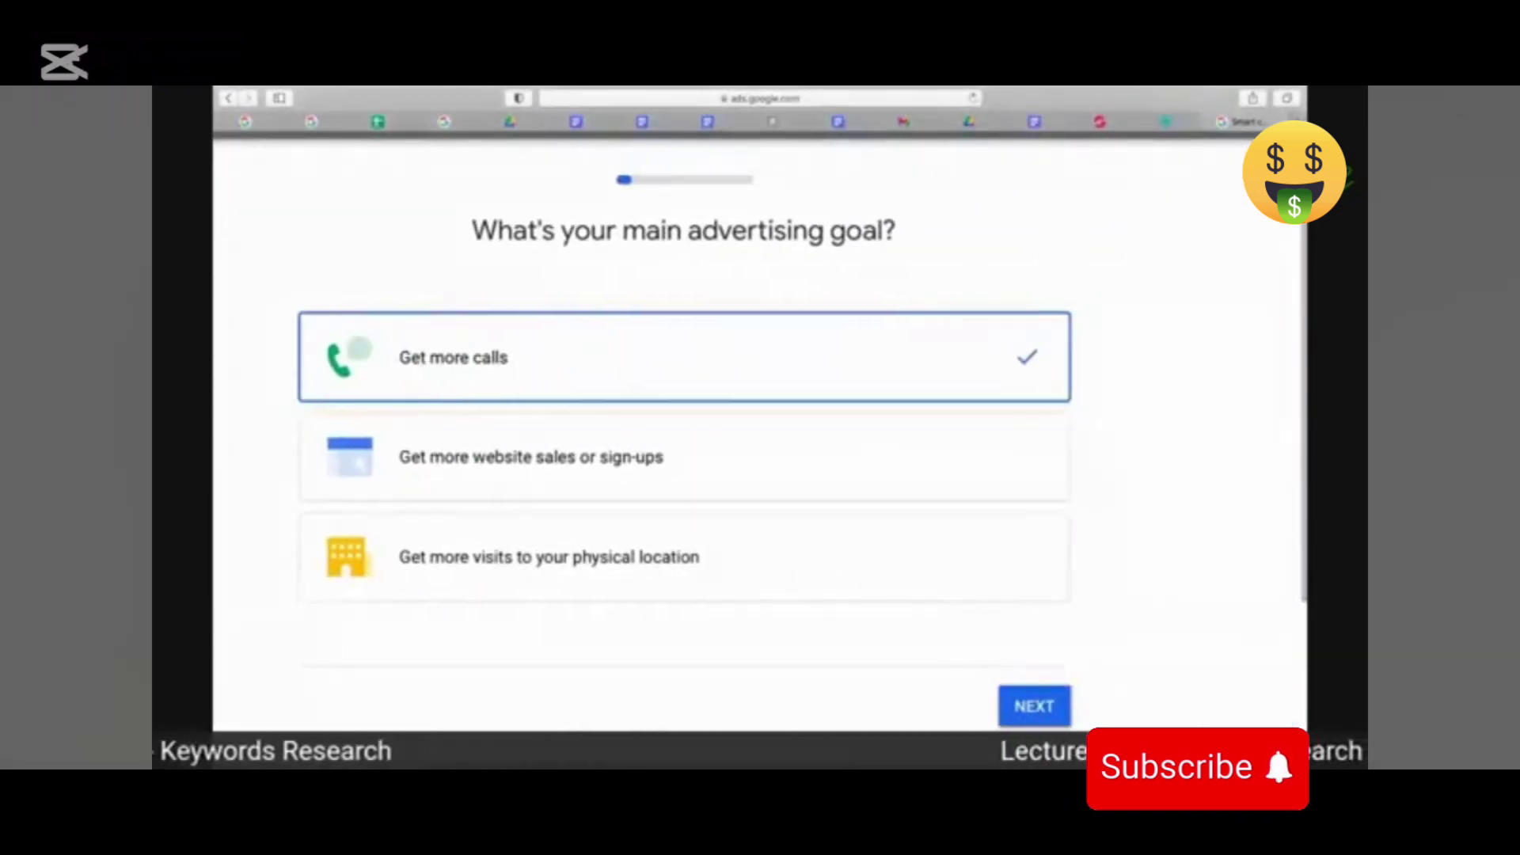
pyautogui.scroll(2, 944, 430)
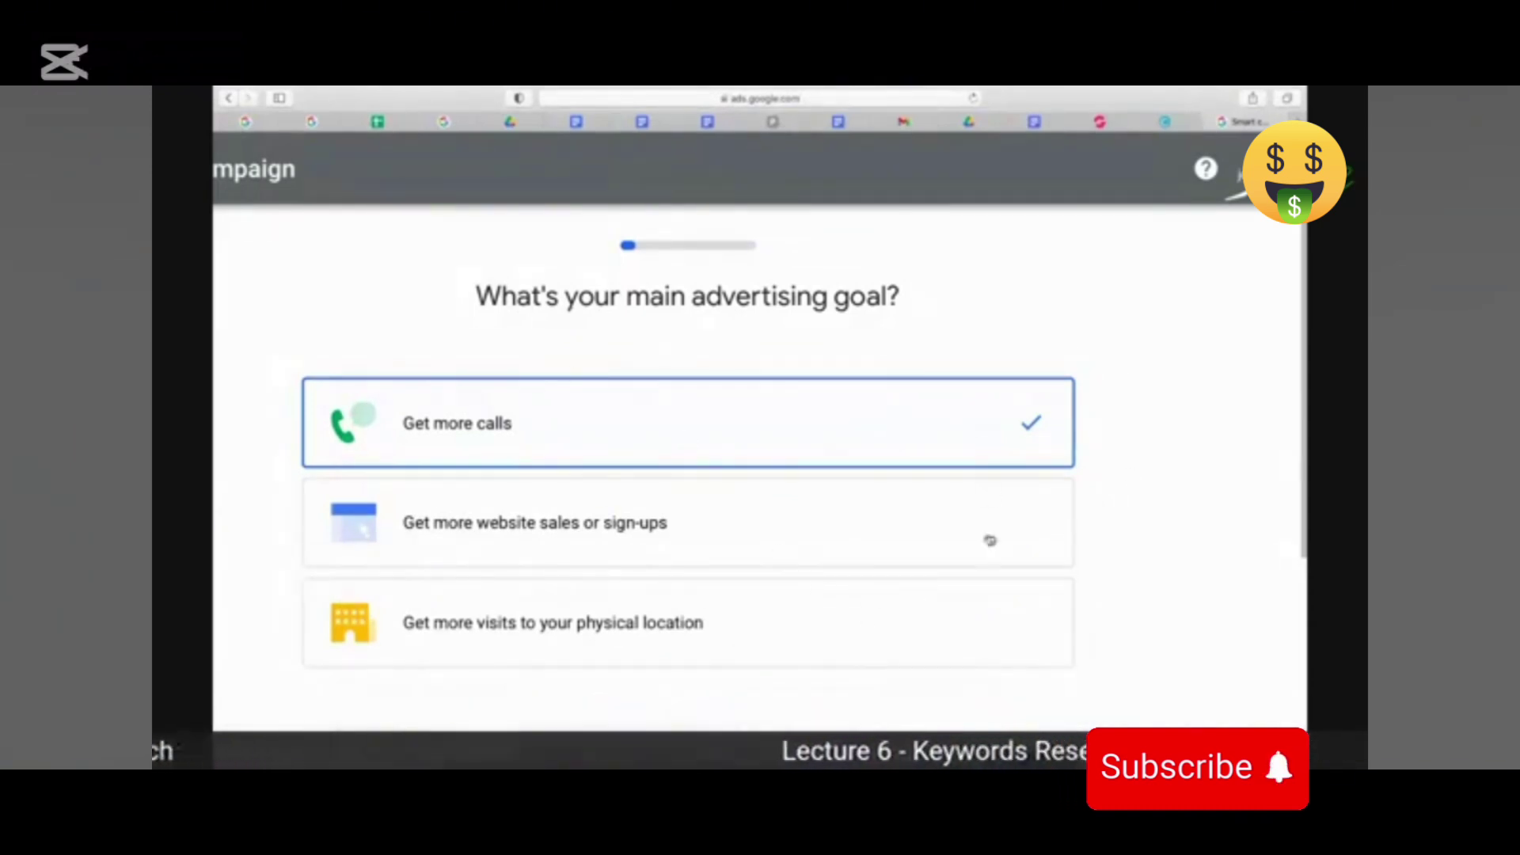
pyautogui.scroll(-3, 1065, 475)
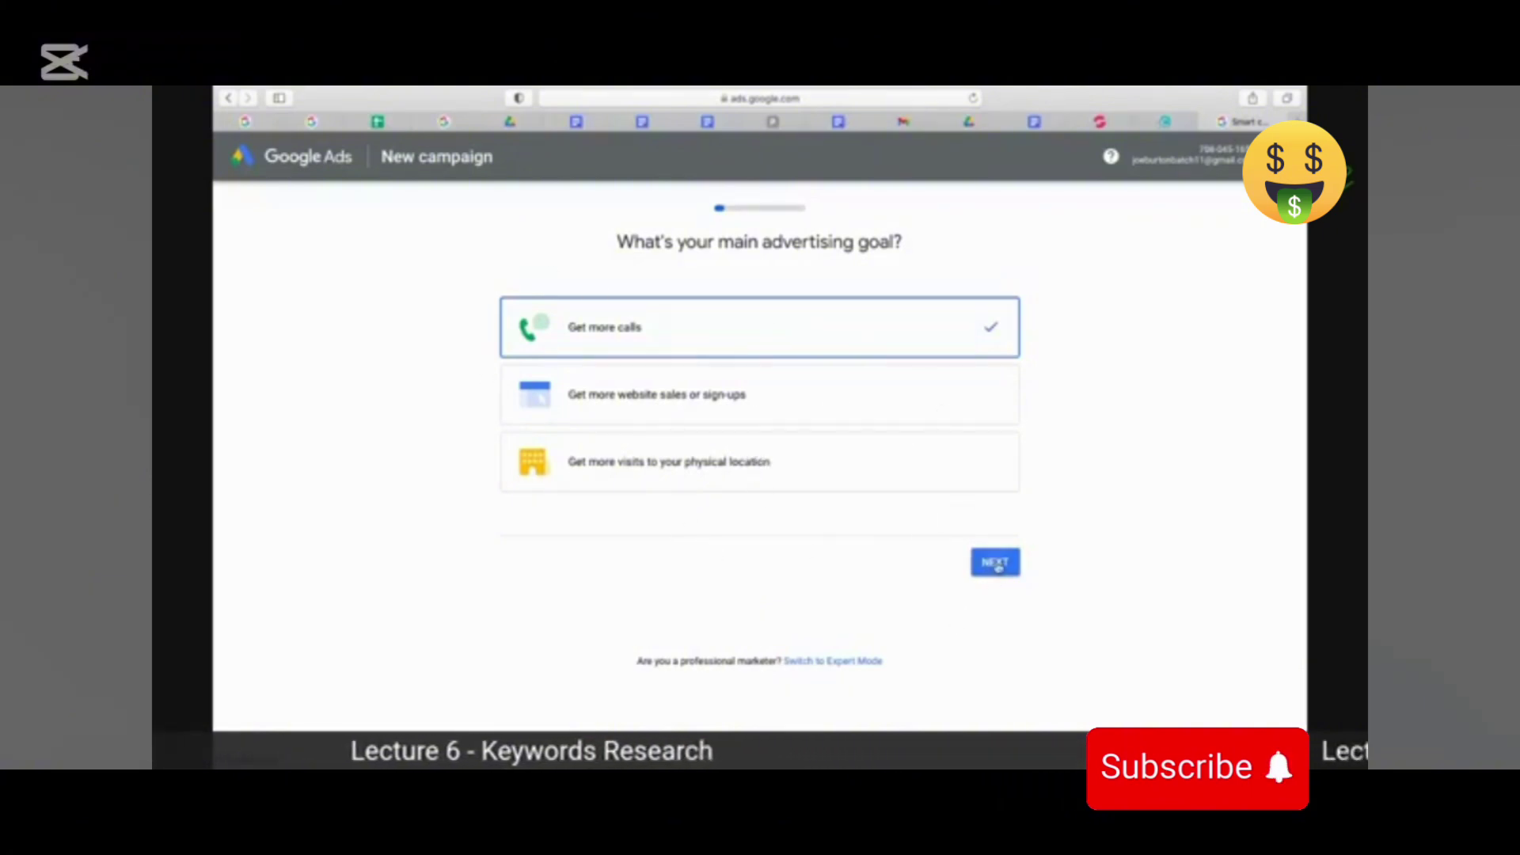
pyautogui.scroll(2, 995, 563)
pyautogui.scroll(2, 996, 563)
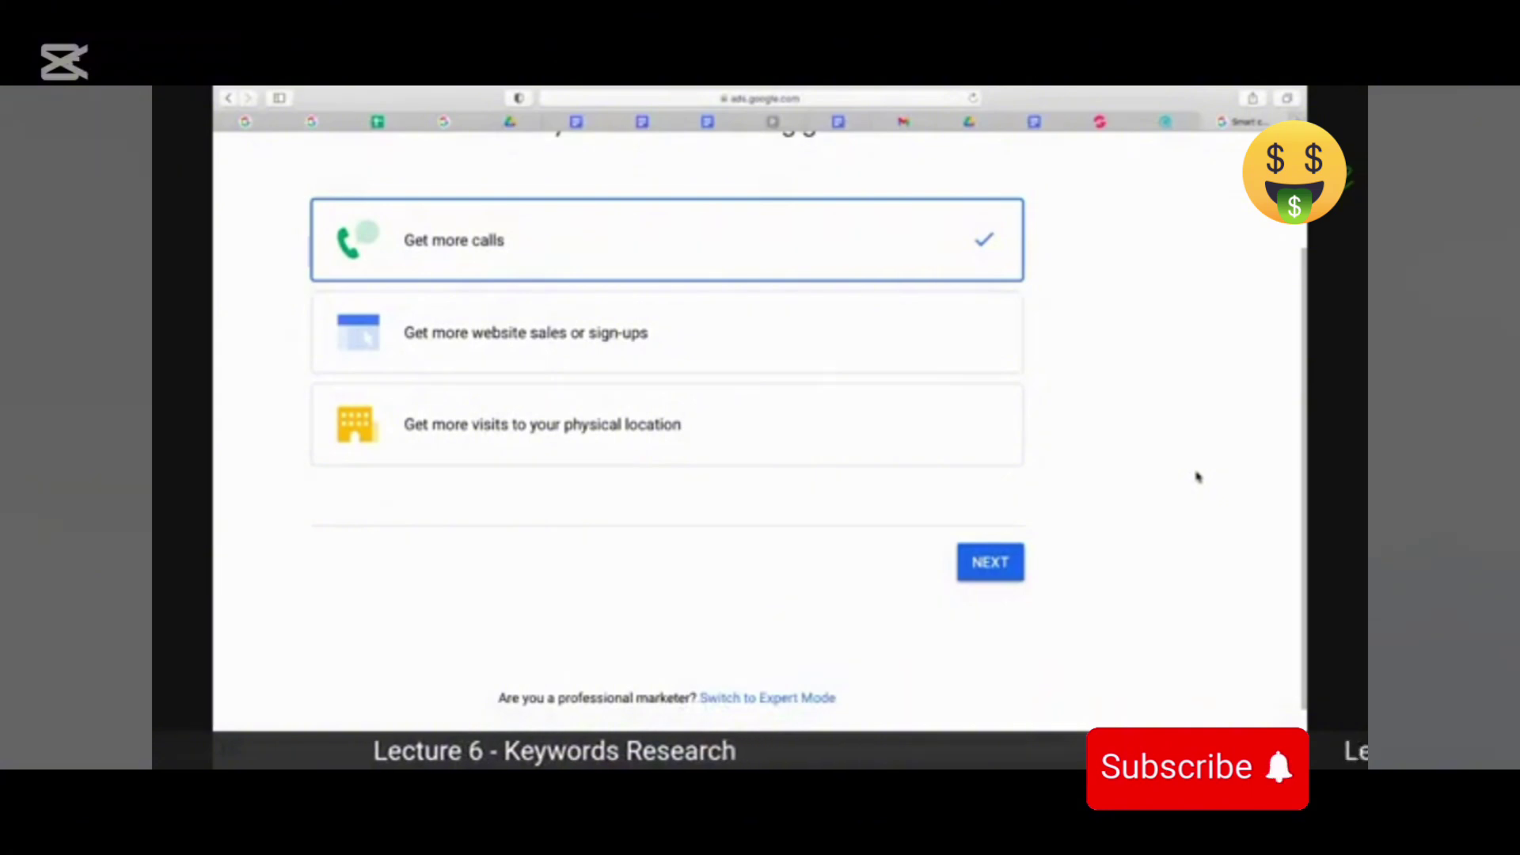
pyautogui.hscroll(-2, 1196, 476)
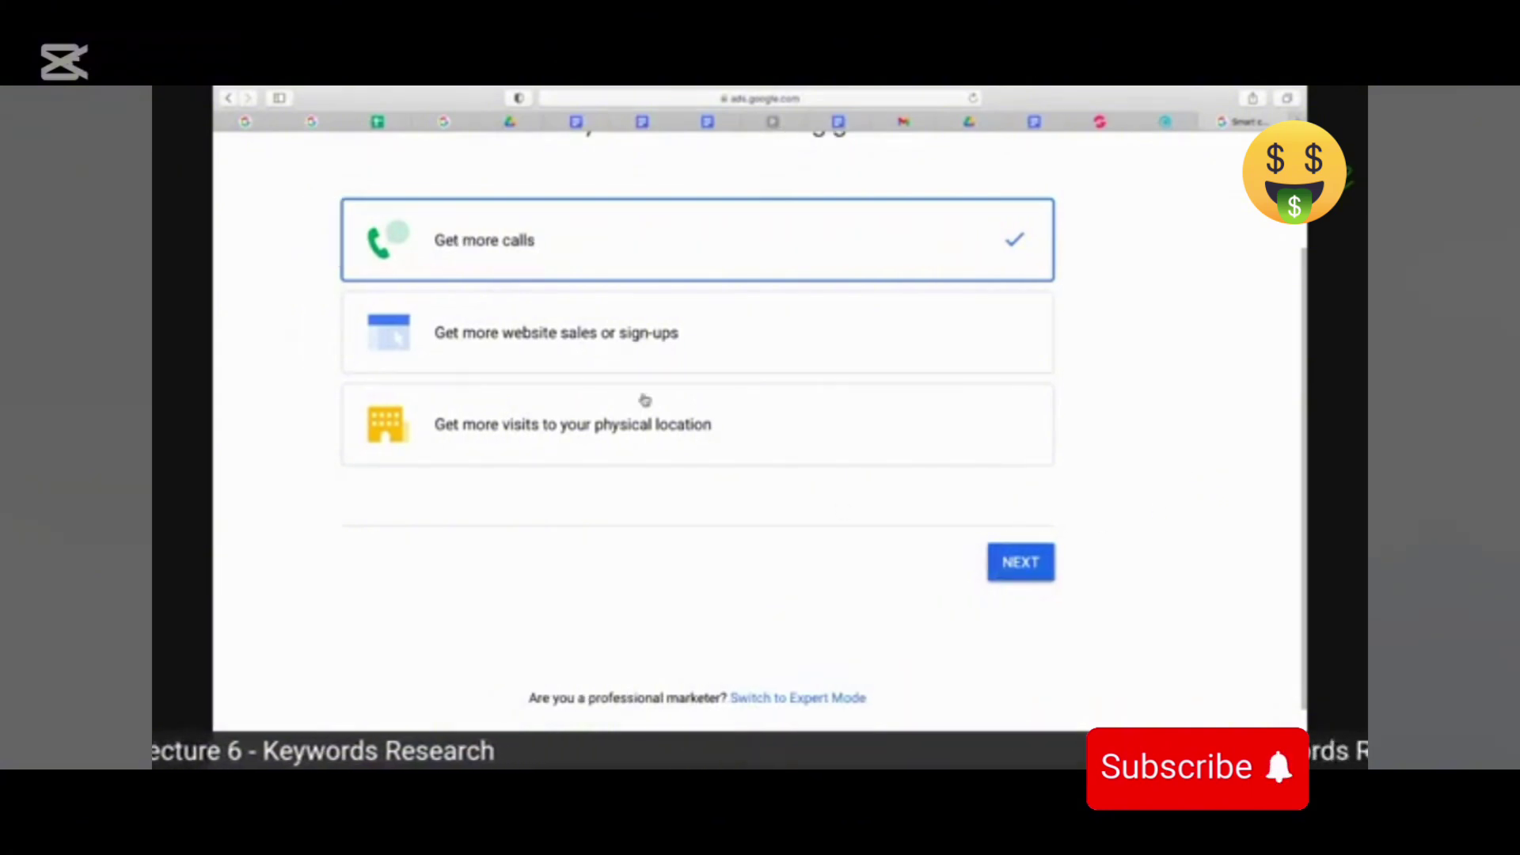
pyautogui.scroll(4, 644, 399)
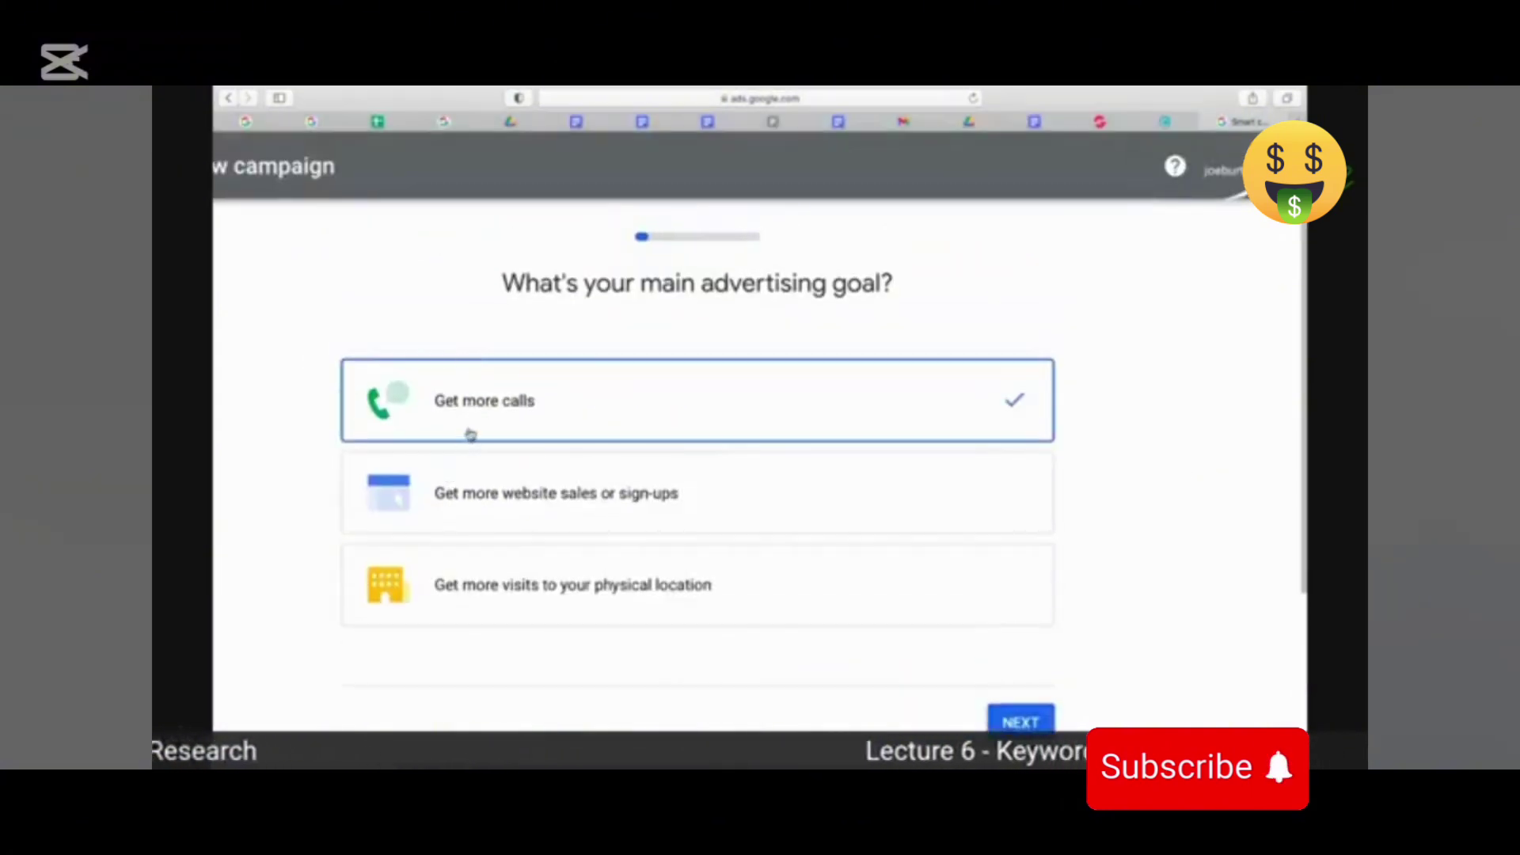
pyautogui.scroll(-3, 705, 491)
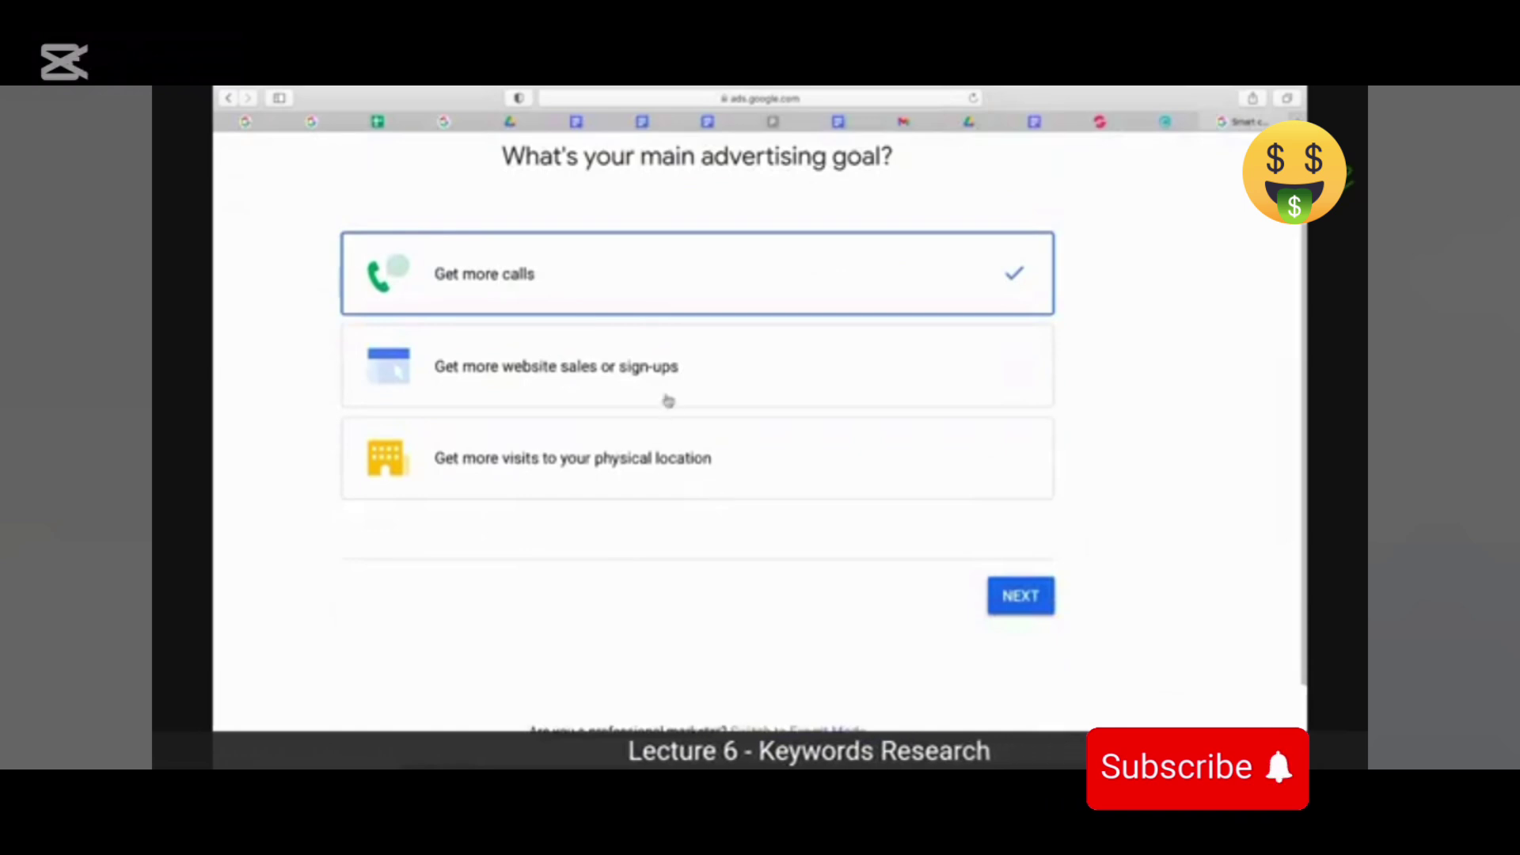
pyautogui.scroll(-3, 651, 363)
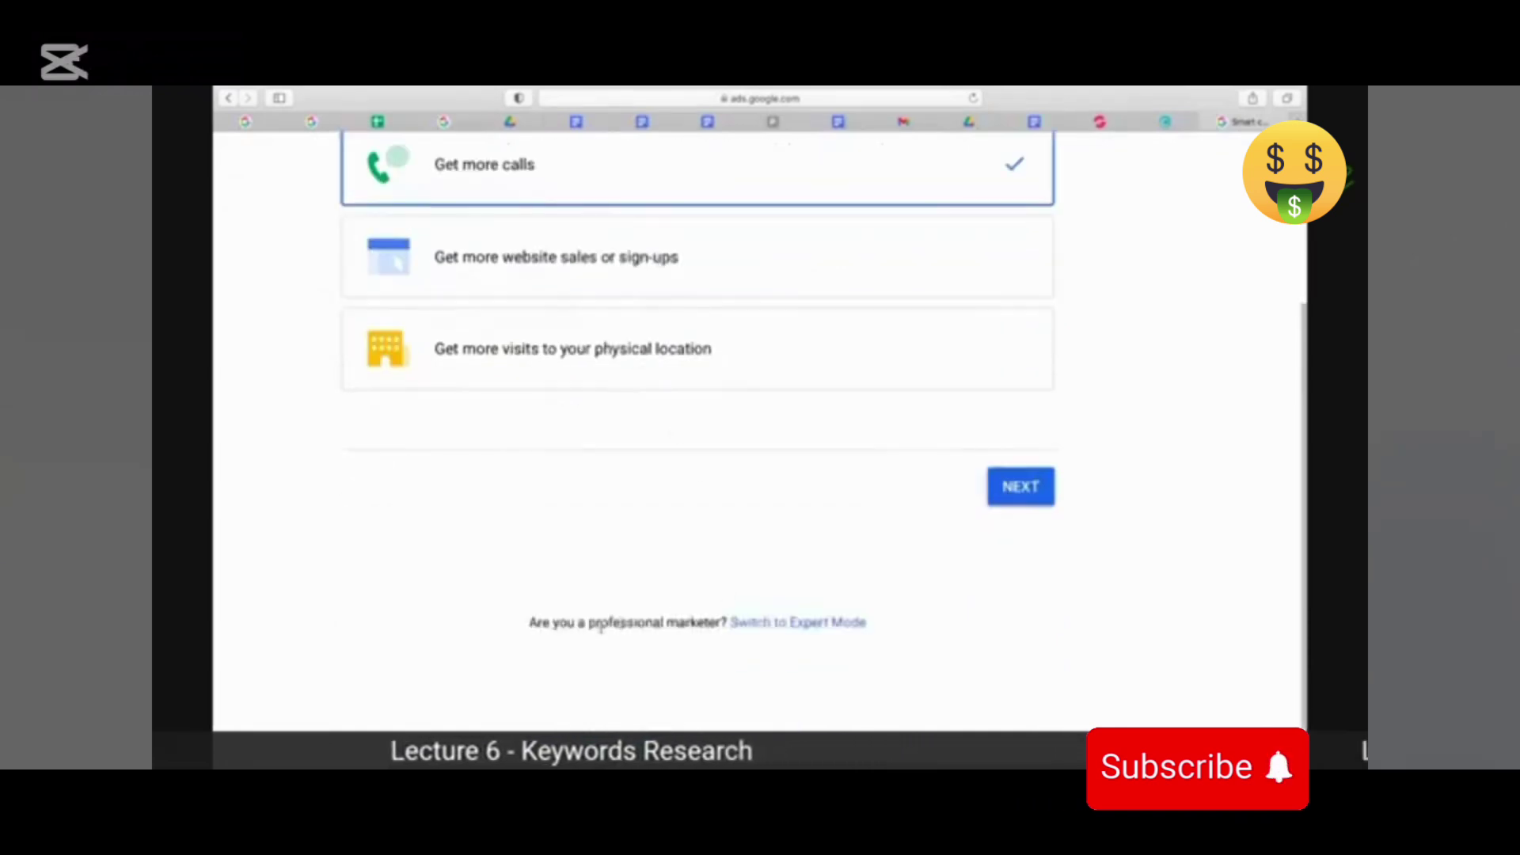
# Copy the "Switch to Expert Mode" link text below the advertising goals.
pyautogui.moveTo(527, 622); pyautogui.dragTo(725, 624)
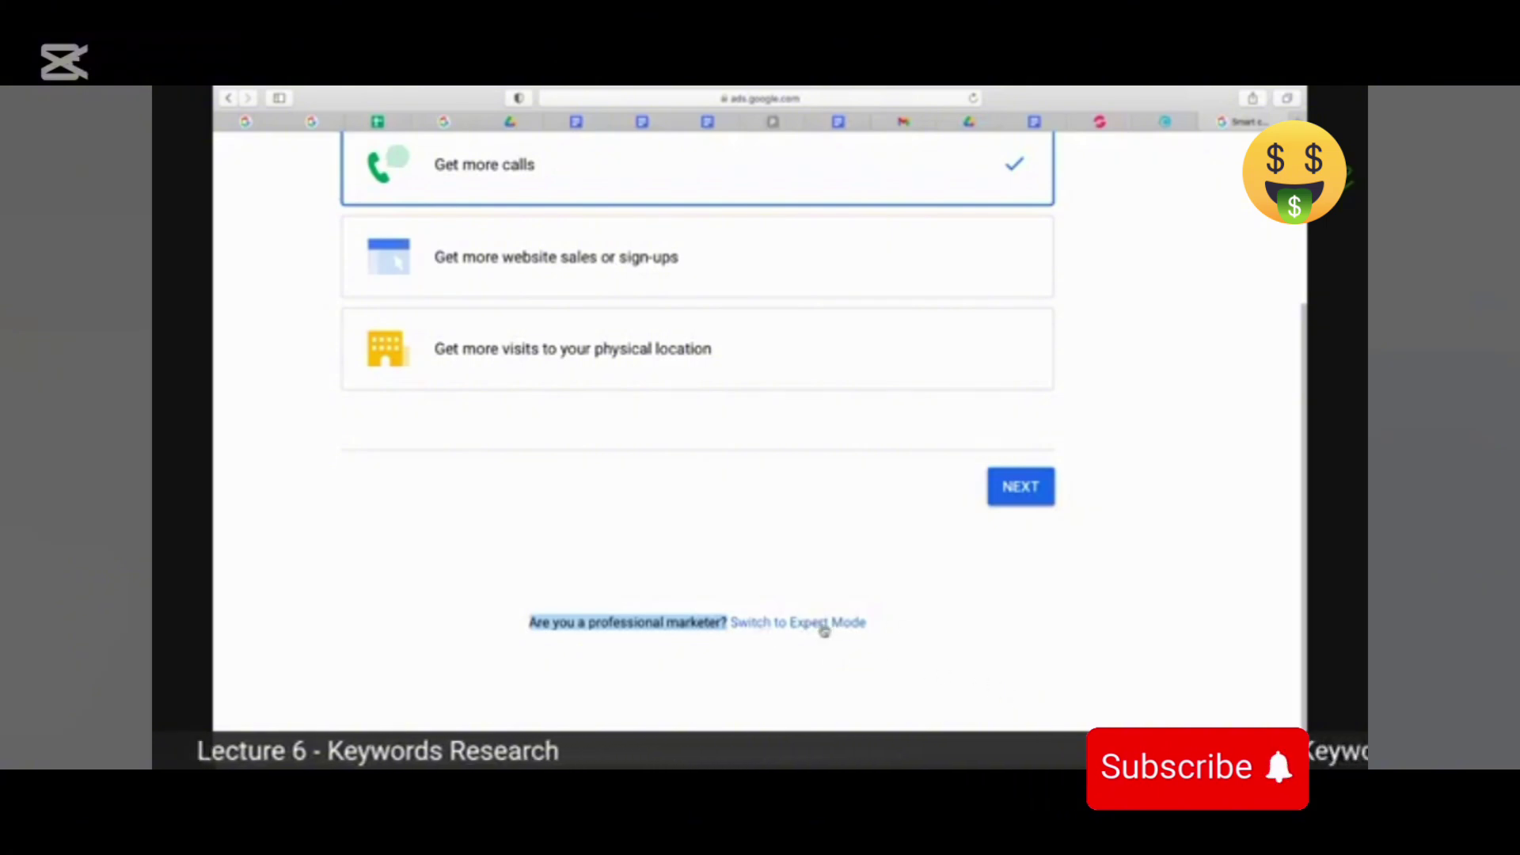
pyautogui.moveTo(900, 630); pyautogui.dragTo(734, 626)
pyautogui.press('super+c')
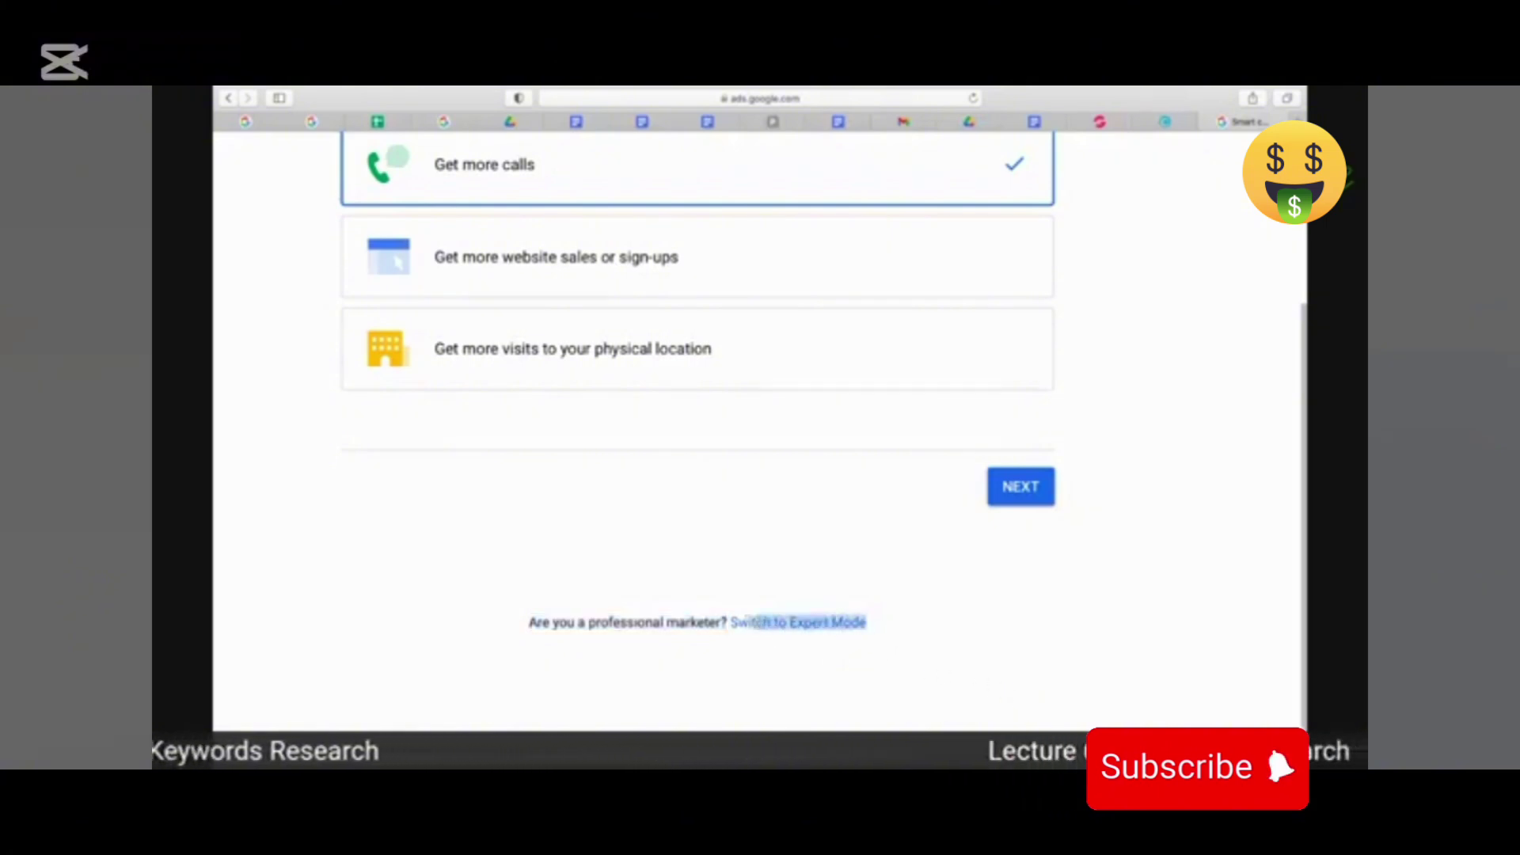
pyautogui.rightClick(735, 626)
pyautogui.click(766, 666)
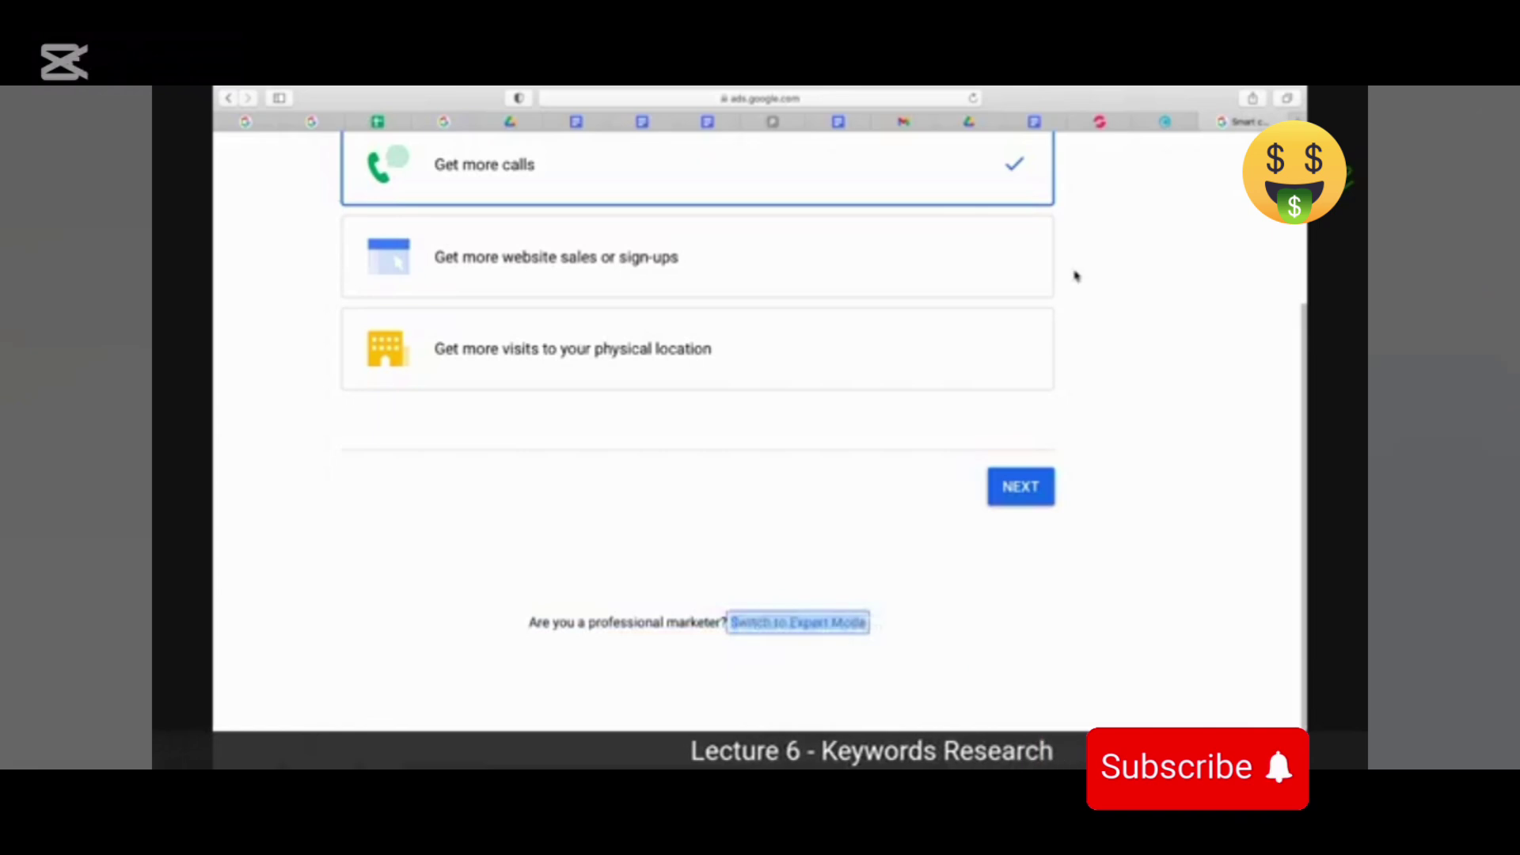
# In the Digital Marketing document in Chrome, add "Switch to Expert Mode >" after "New Google Ads Account >" as unformatted text.
pyautogui.click(996, 716)
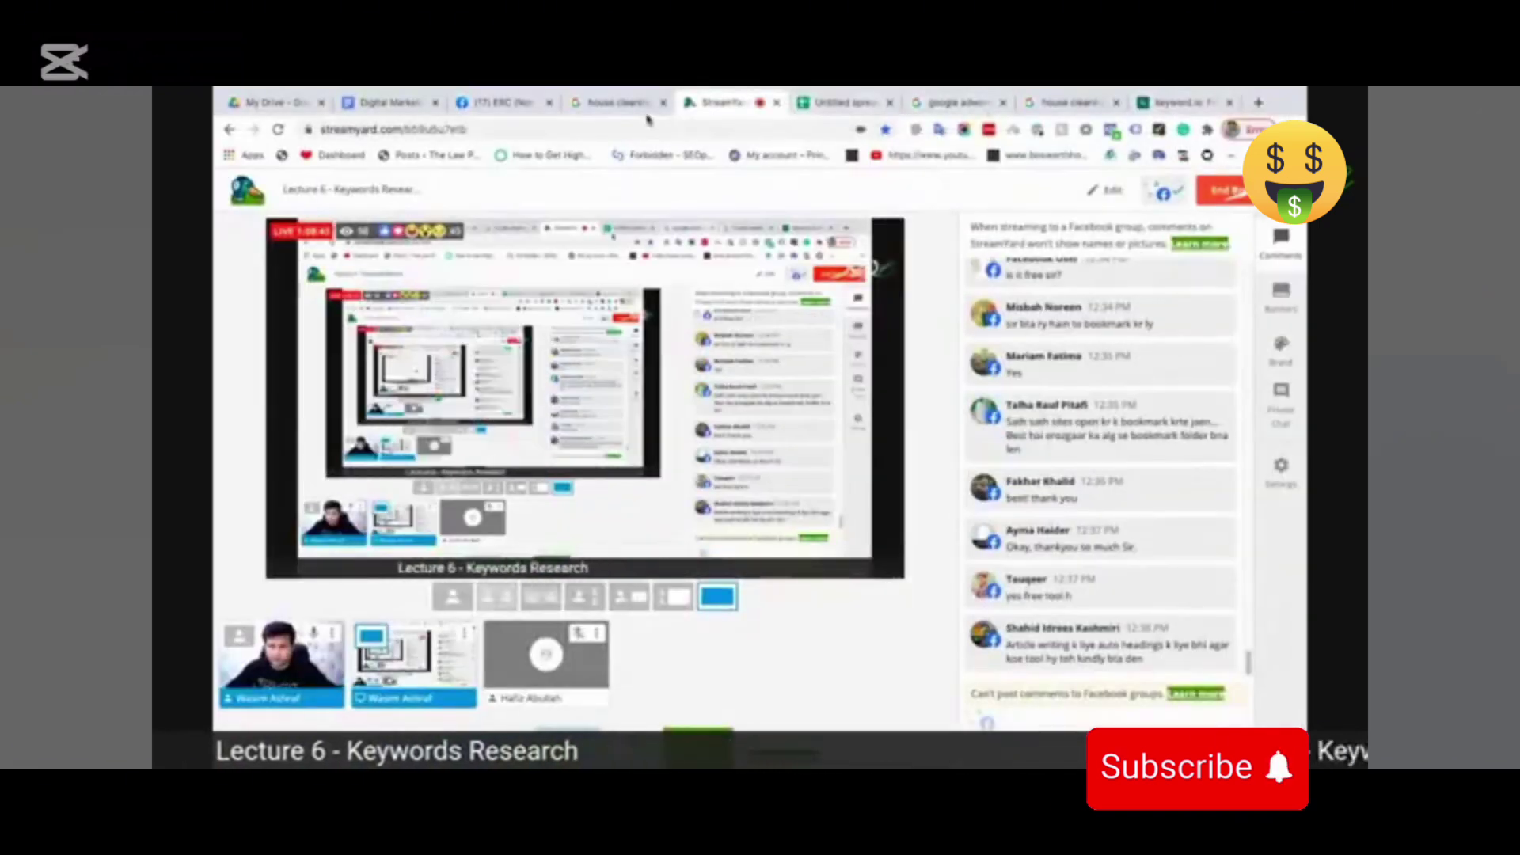
pyautogui.click(510, 103)
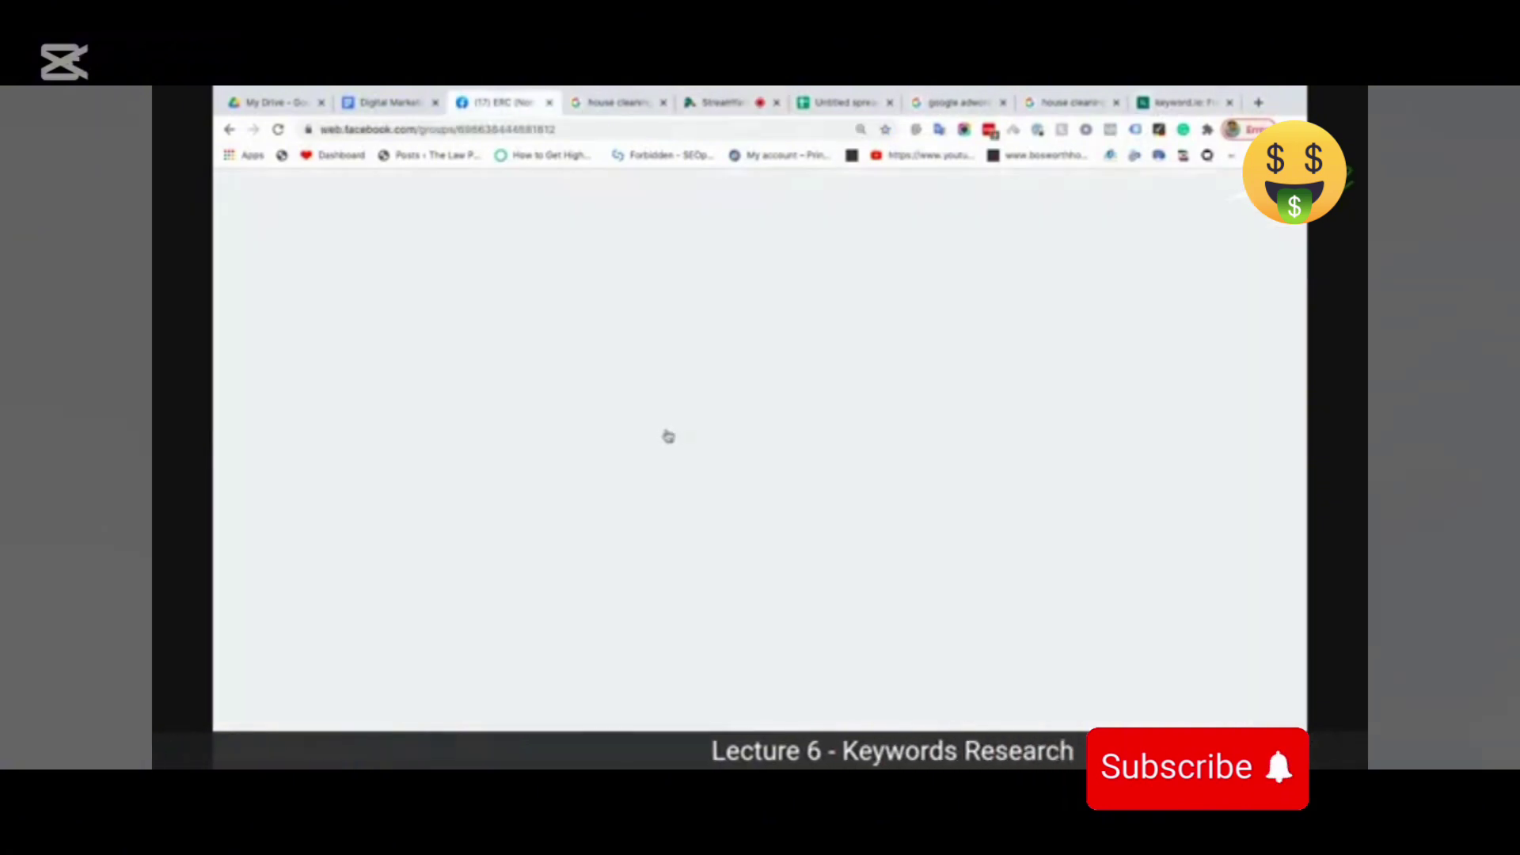
pyautogui.click(407, 108)
pyautogui.rightClick(928, 436)
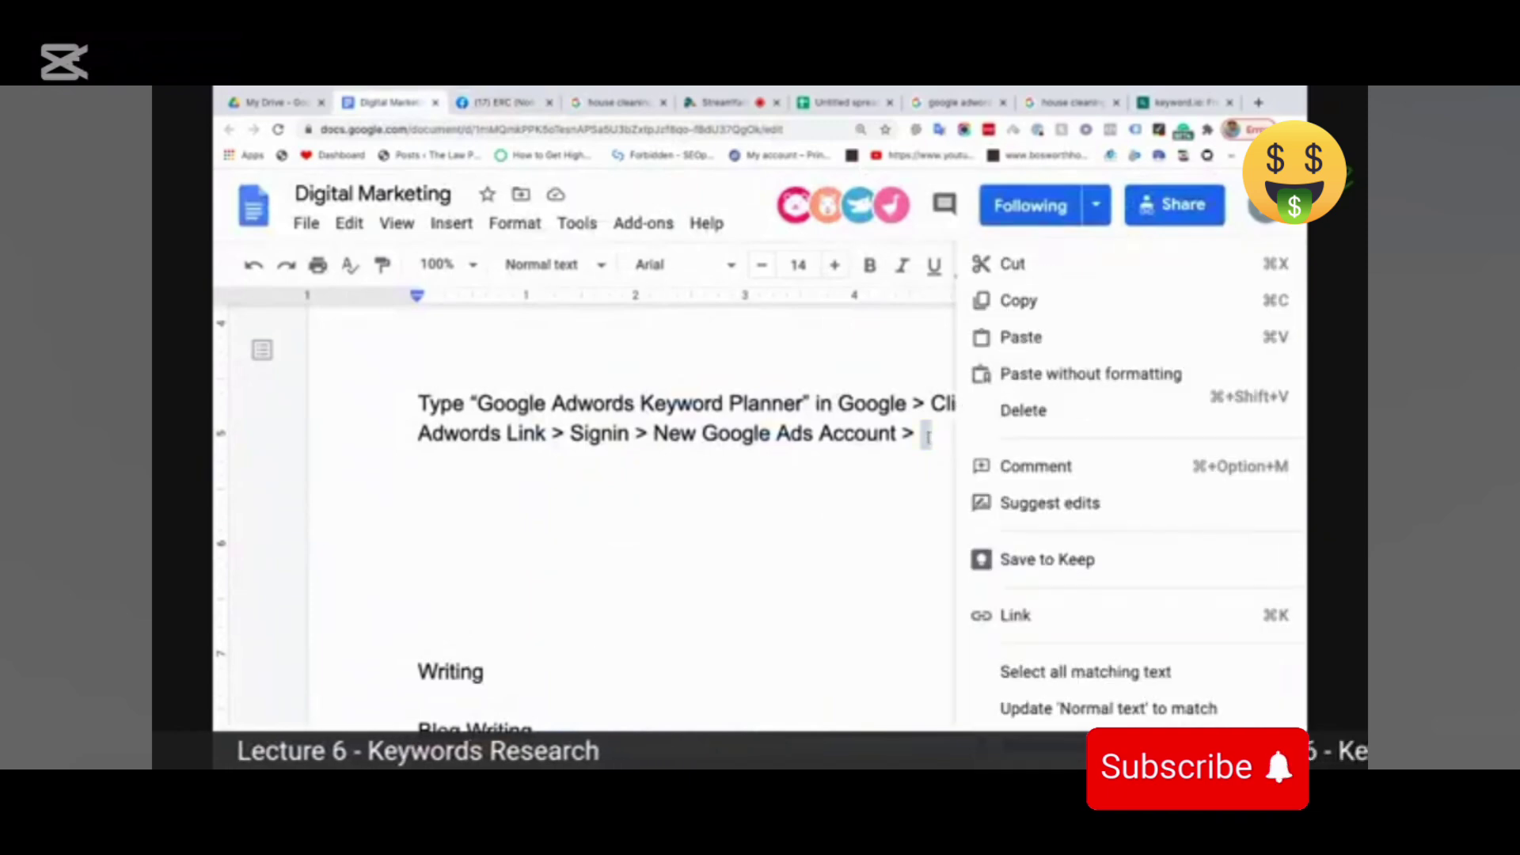
pyautogui.click(1053, 375)
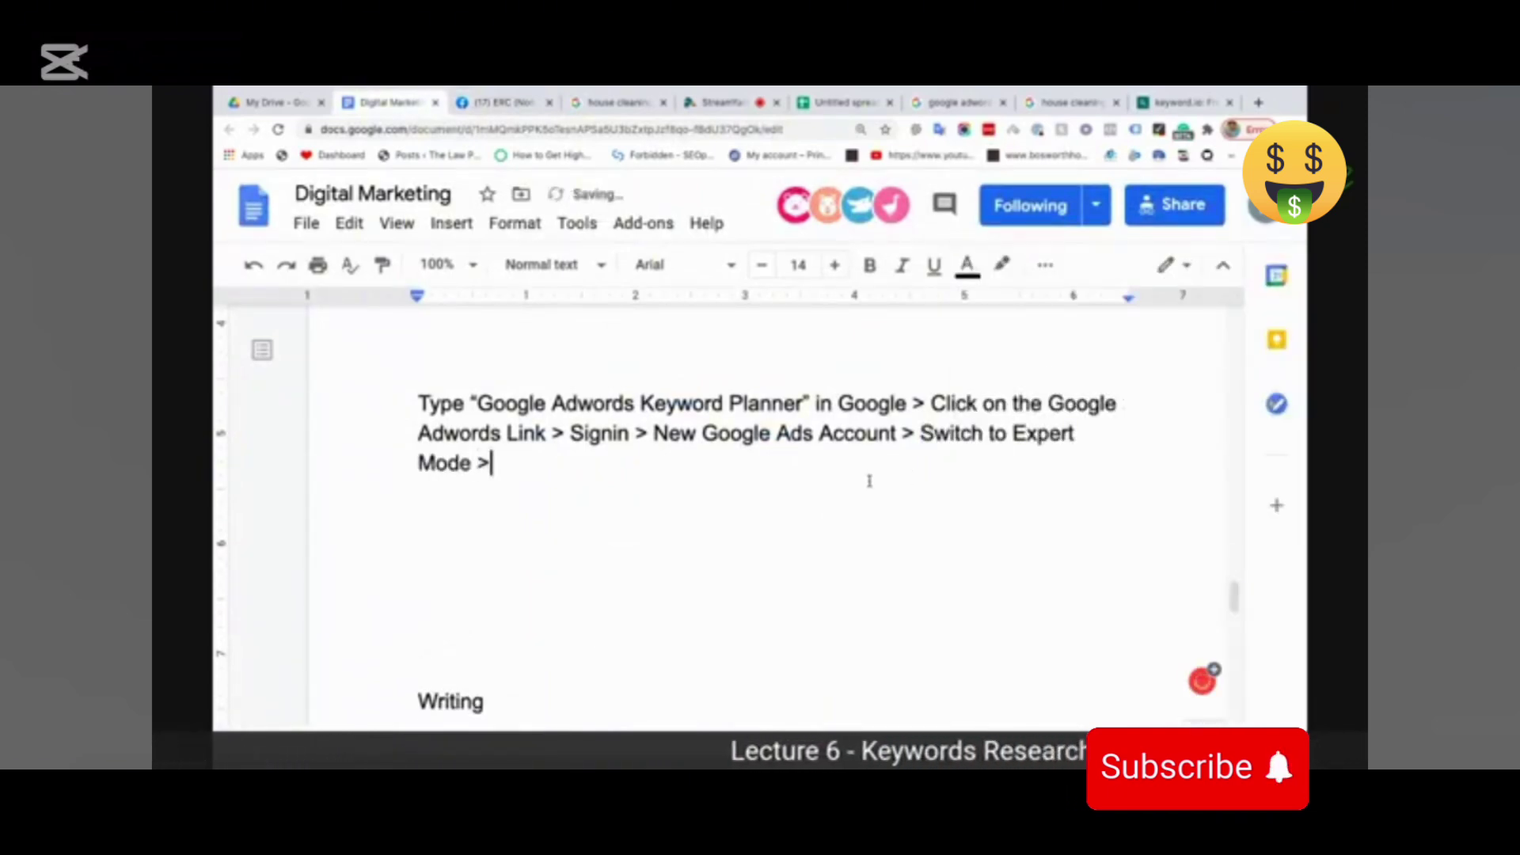
# Return to Google Ads in Safari, switch to Expert Mode, and examine the campaign goal options.
pyautogui.press('super+Tab')
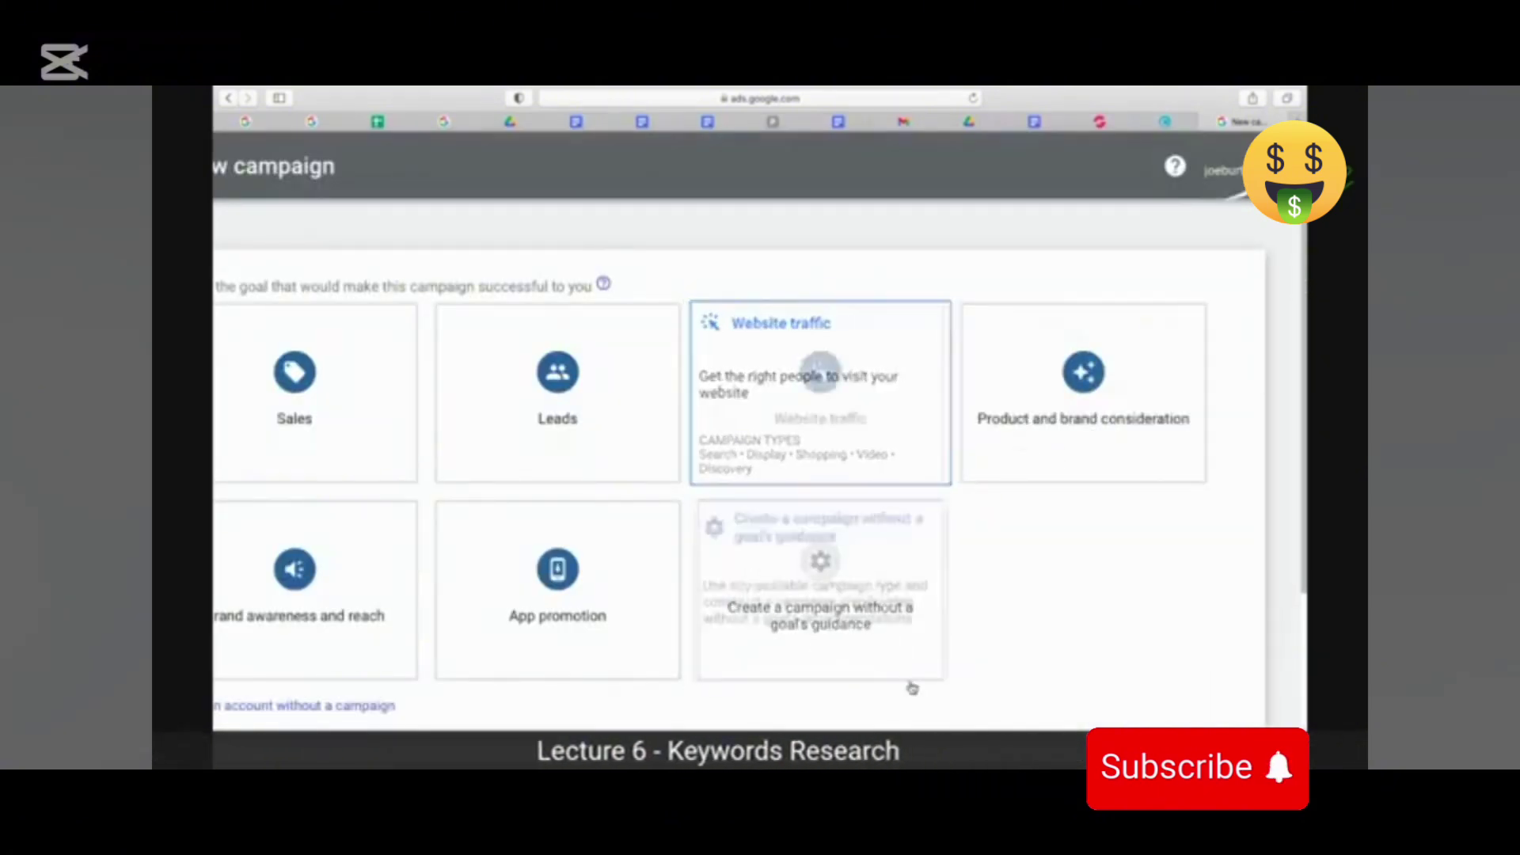
pyautogui.hscroll(-5, 462, 154)
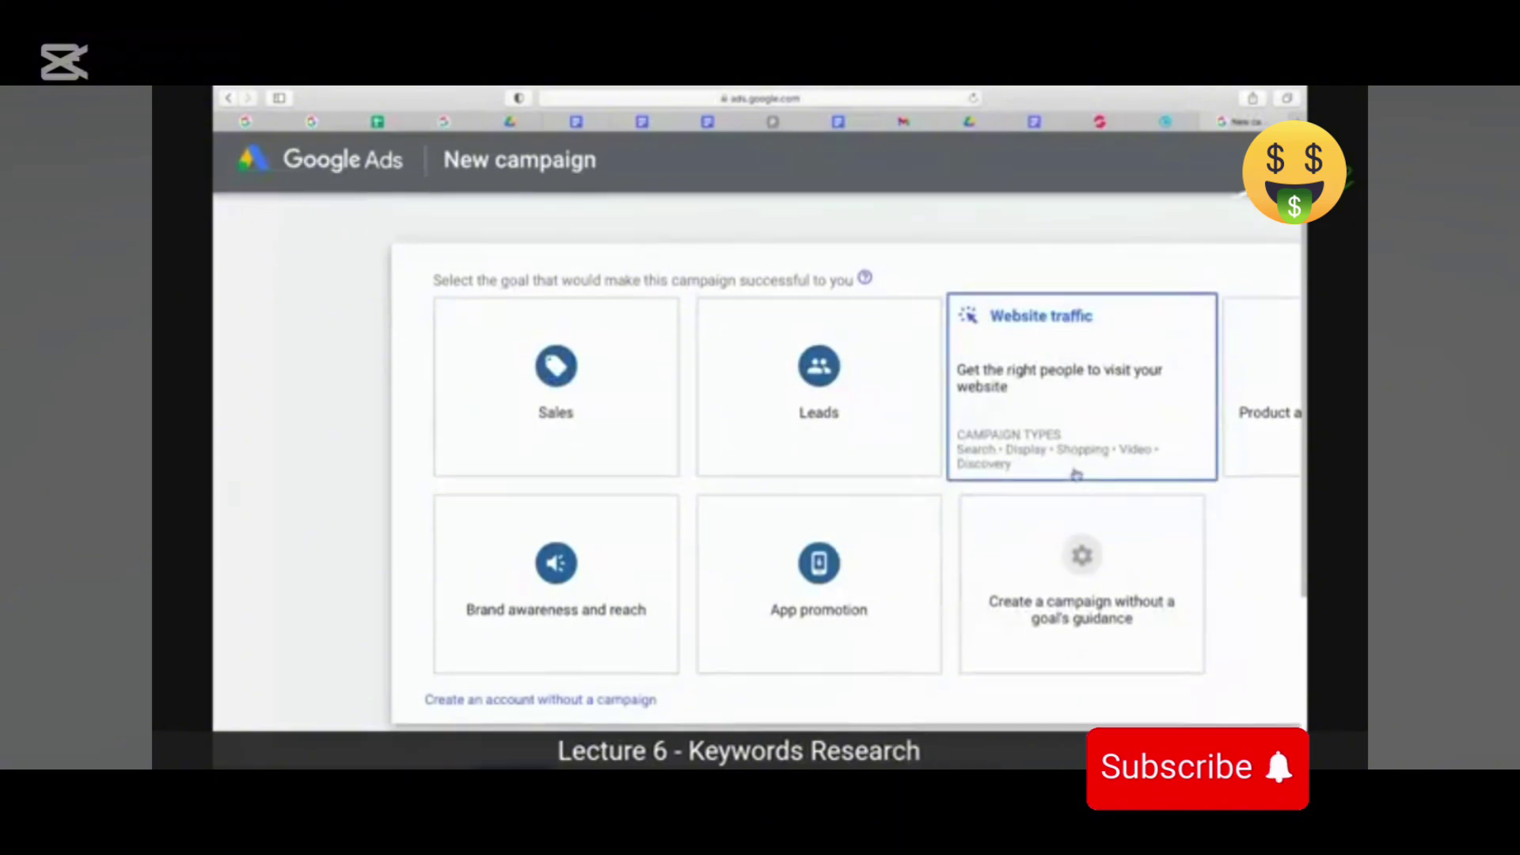
pyautogui.scroll(-1, 1078, 467)
pyautogui.scroll(-2, 1079, 467)
pyautogui.scroll(3, 1079, 465)
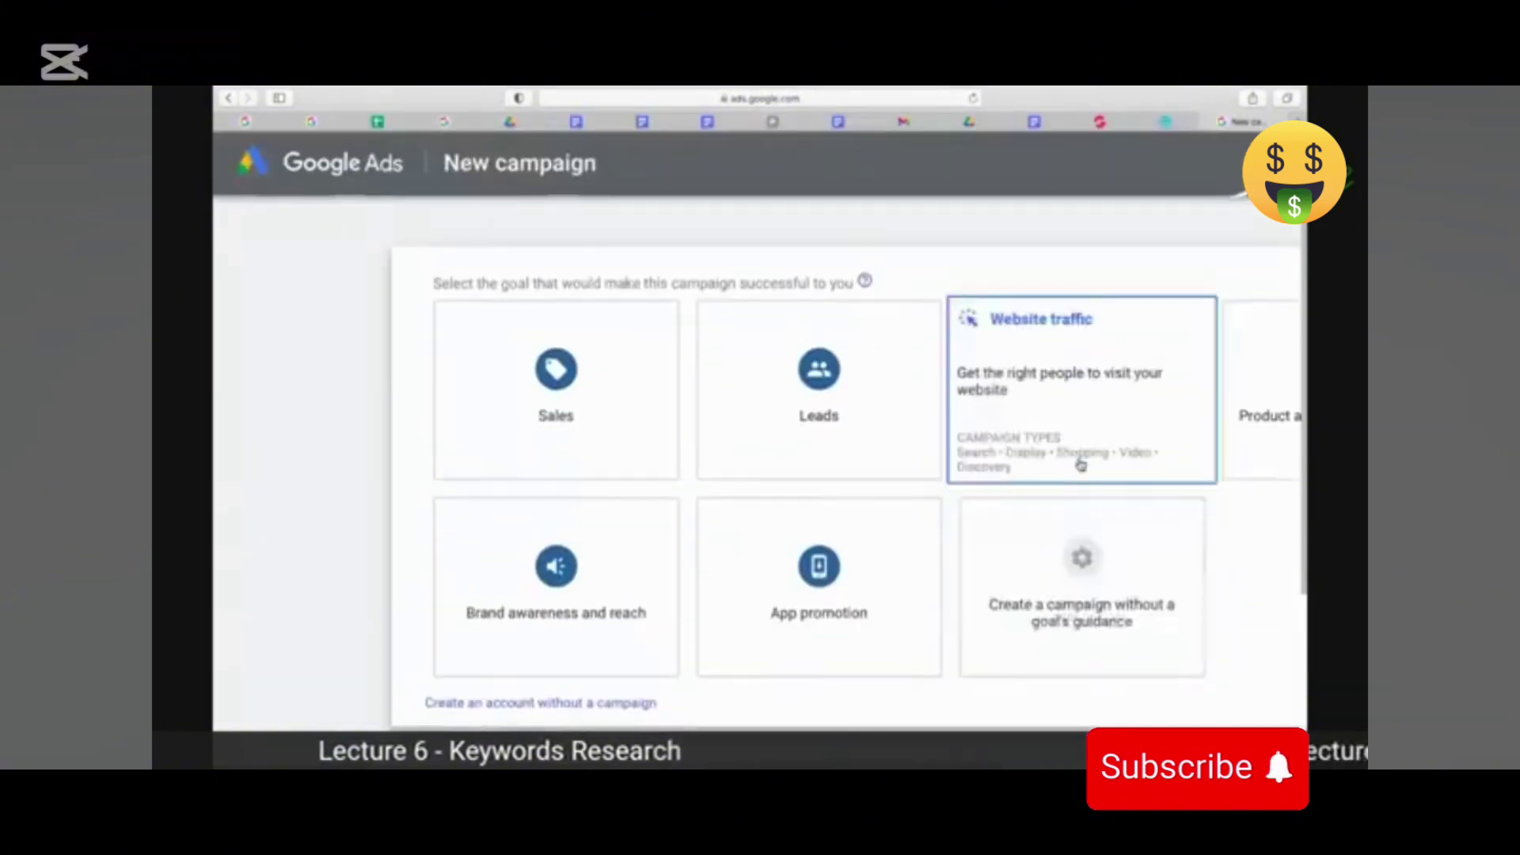
pyautogui.scroll(-1, 736, 198)
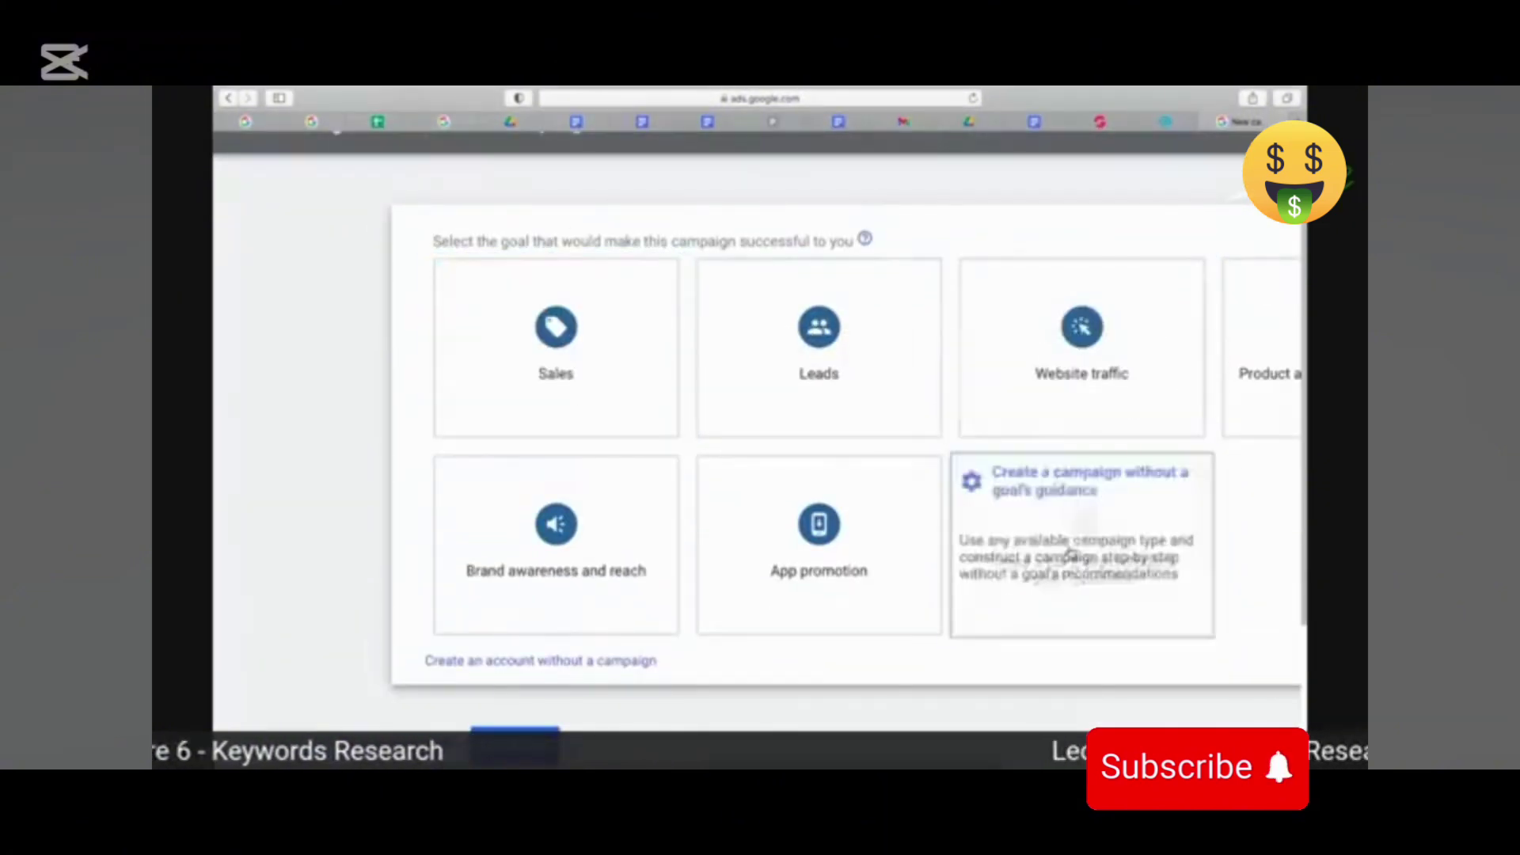
pyautogui.scroll(-4, 515, 463)
pyautogui.scroll(3, 975, 458)
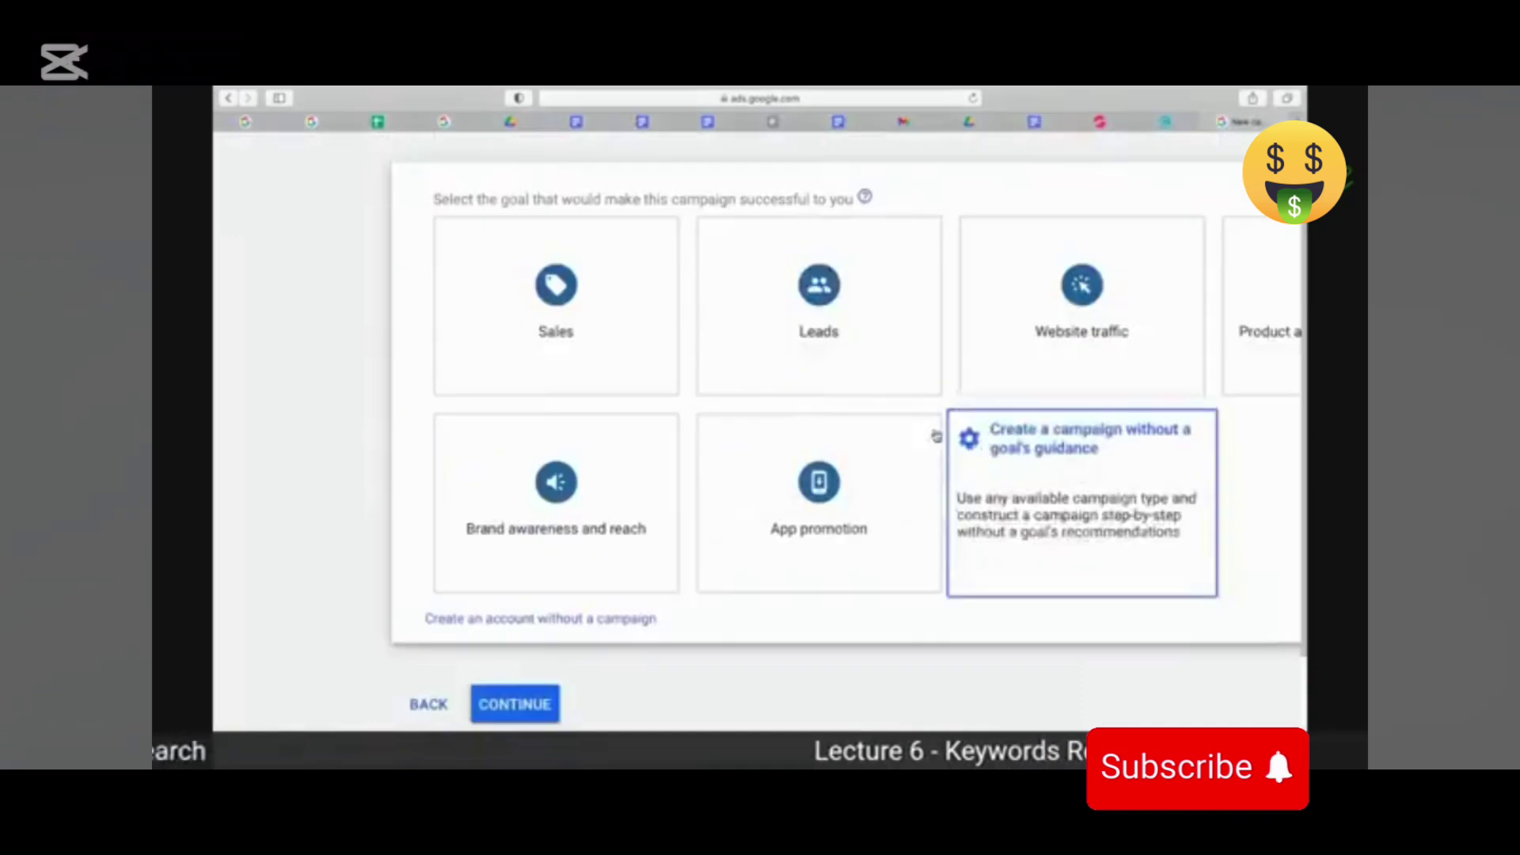
pyautogui.scroll(-1, 514, 491)
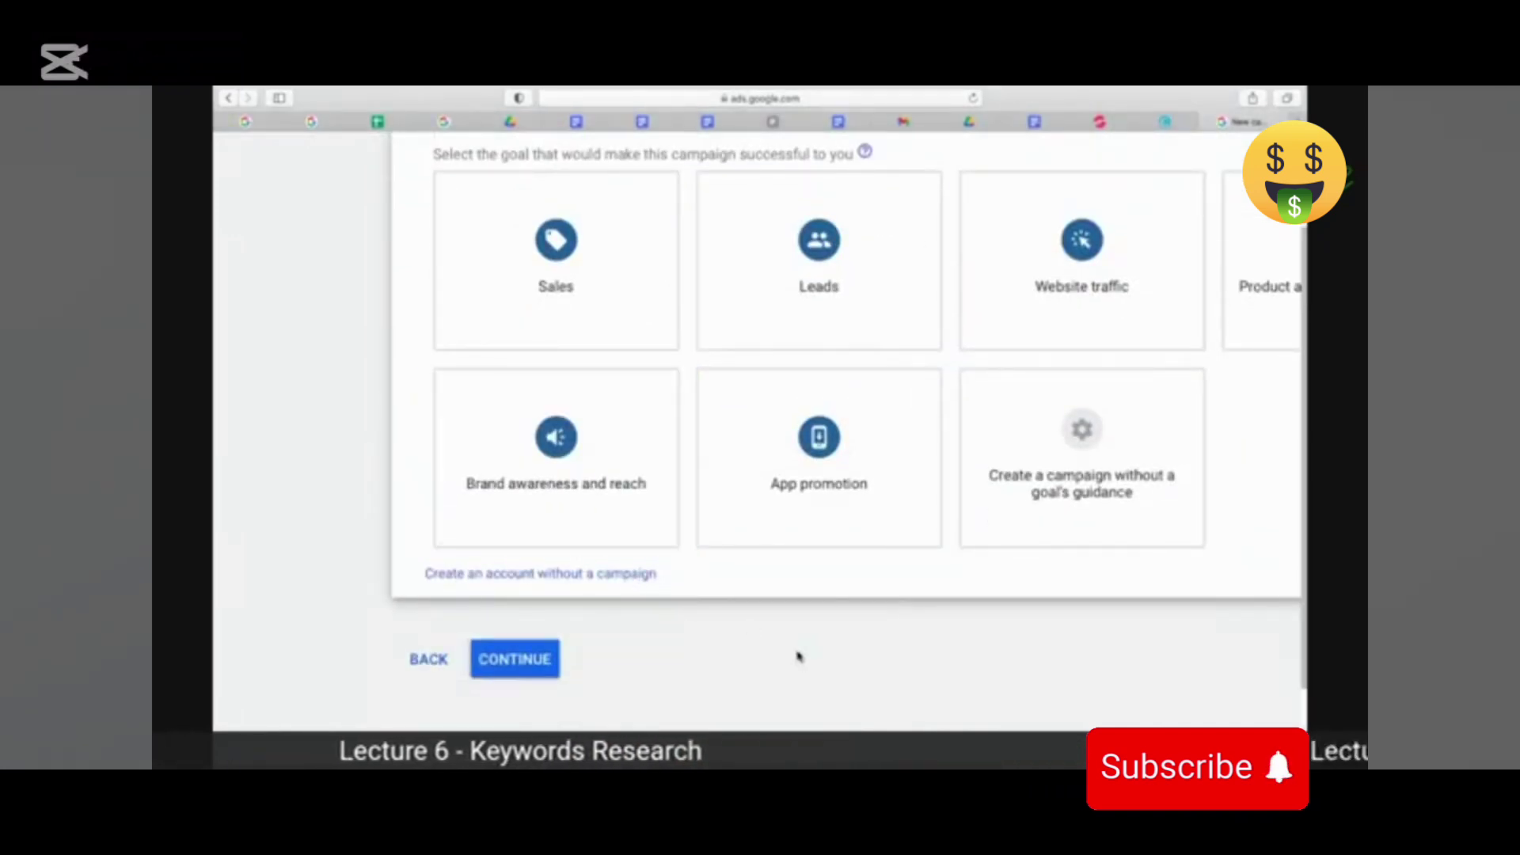
pyautogui.press('super+minus')
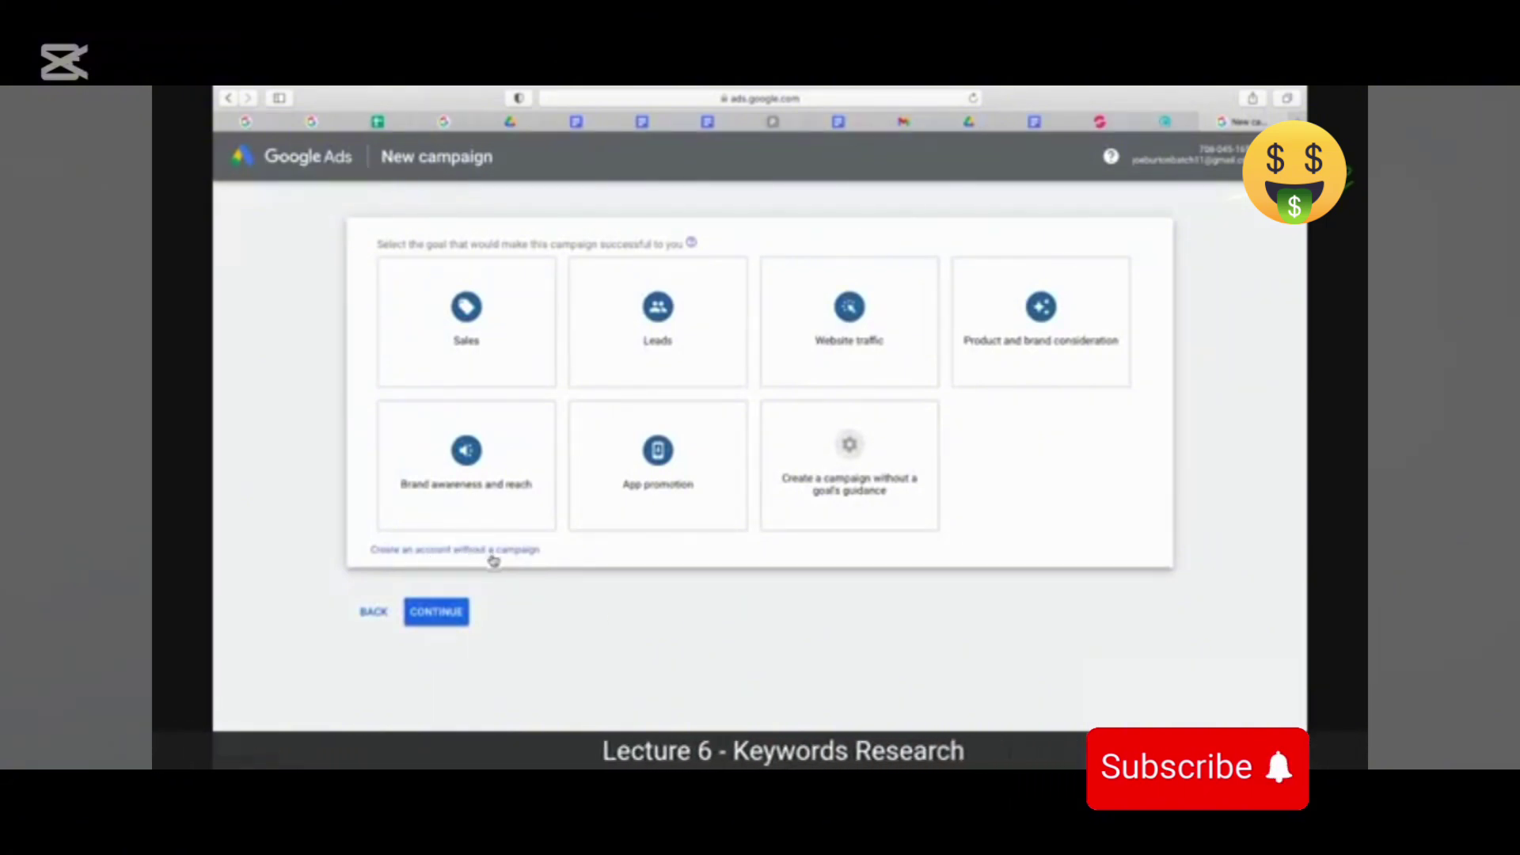
# Copy the "Create an account without a campaign" link text below the campaign goals.
pyautogui.scroll(5, 492, 560)
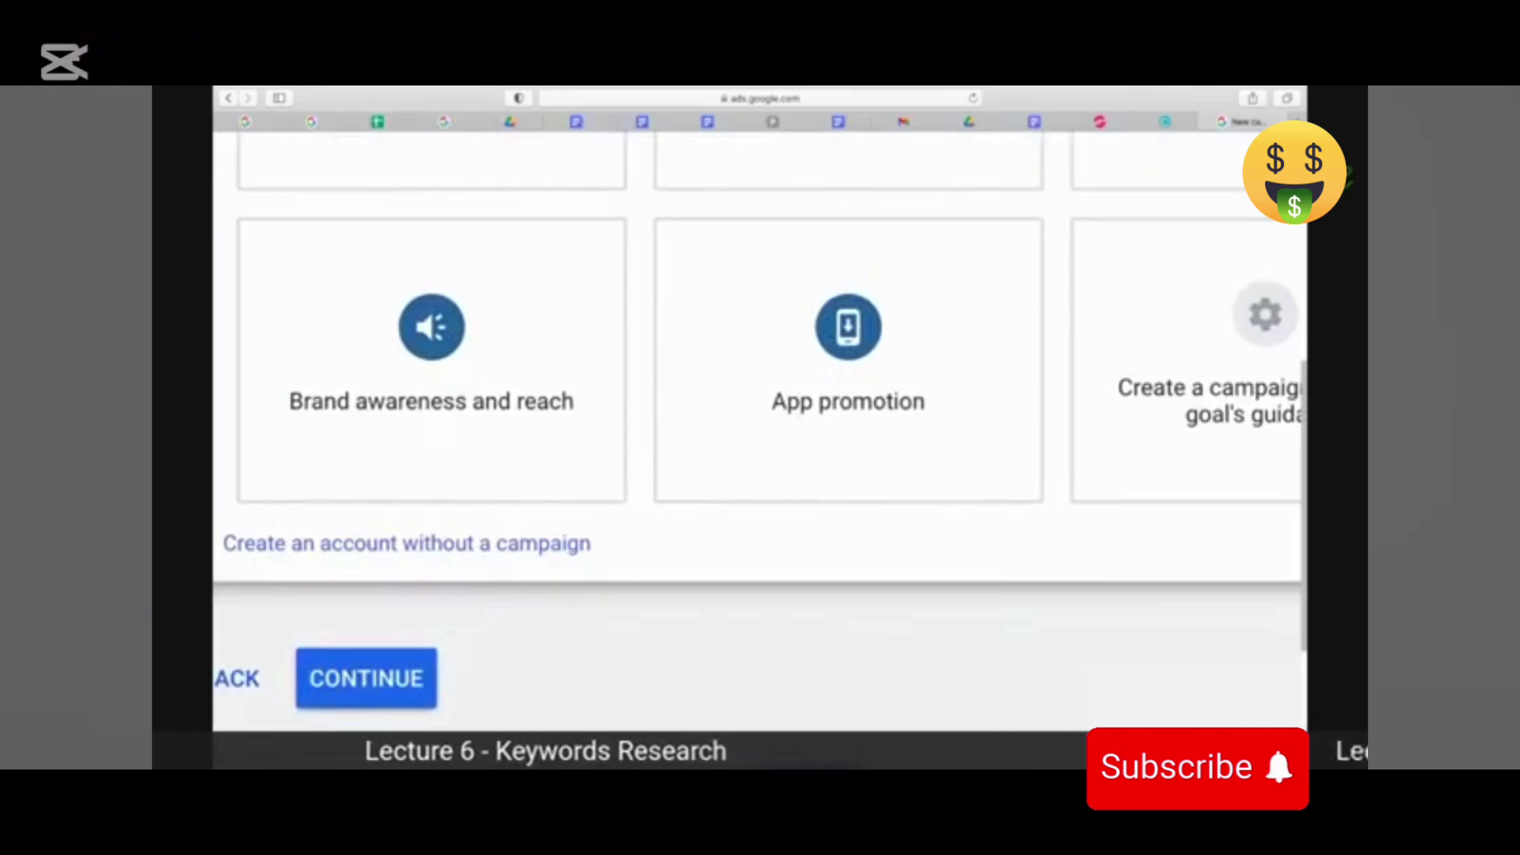
pyautogui.hscroll(-5, 608, 678)
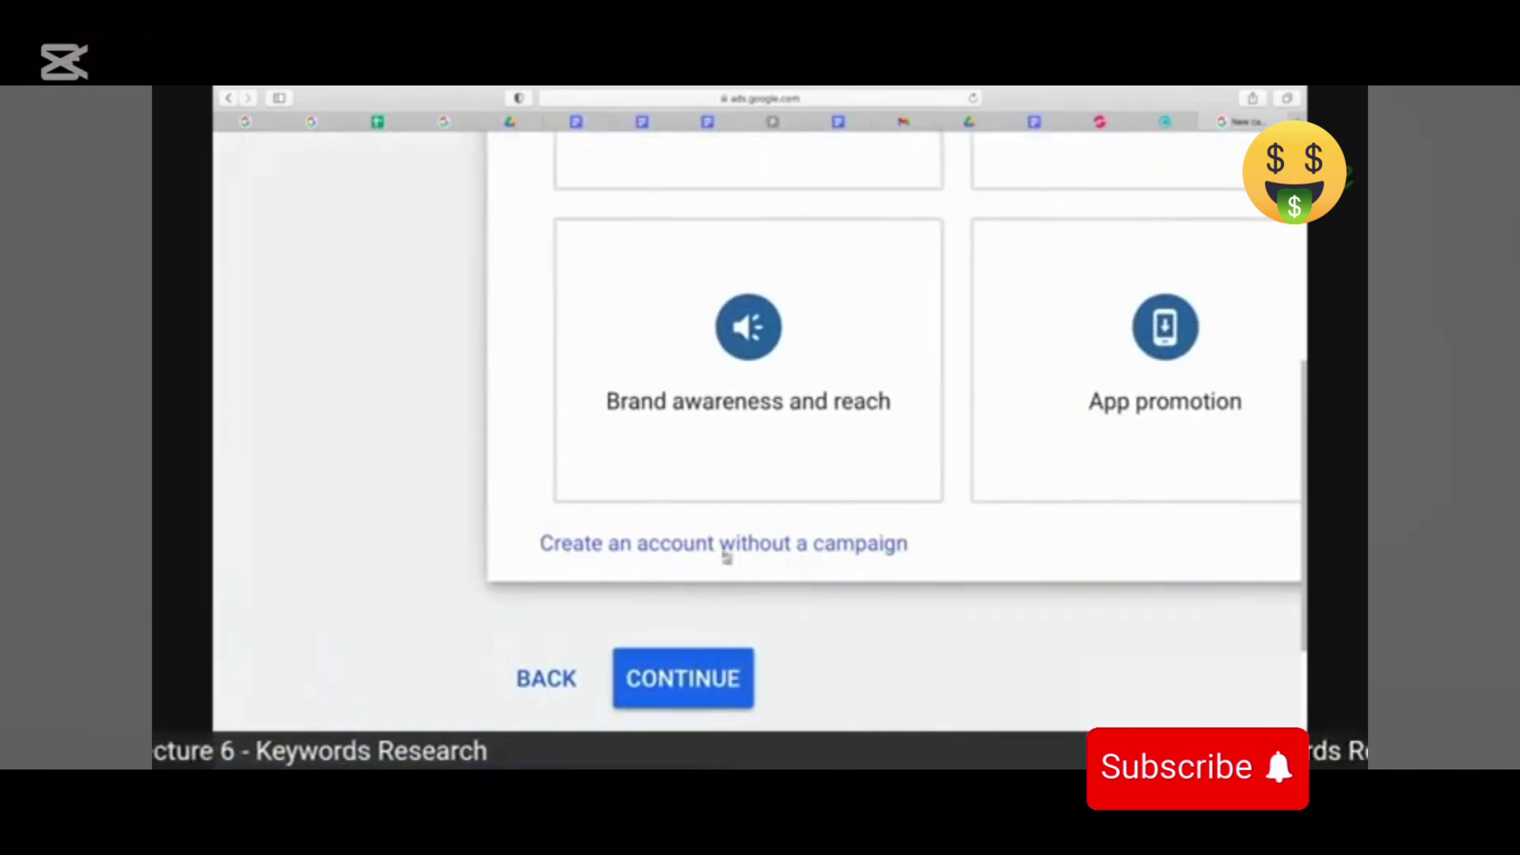
pyautogui.moveTo(936, 543); pyautogui.dragTo(529, 554)
pyautogui.press('super+c')
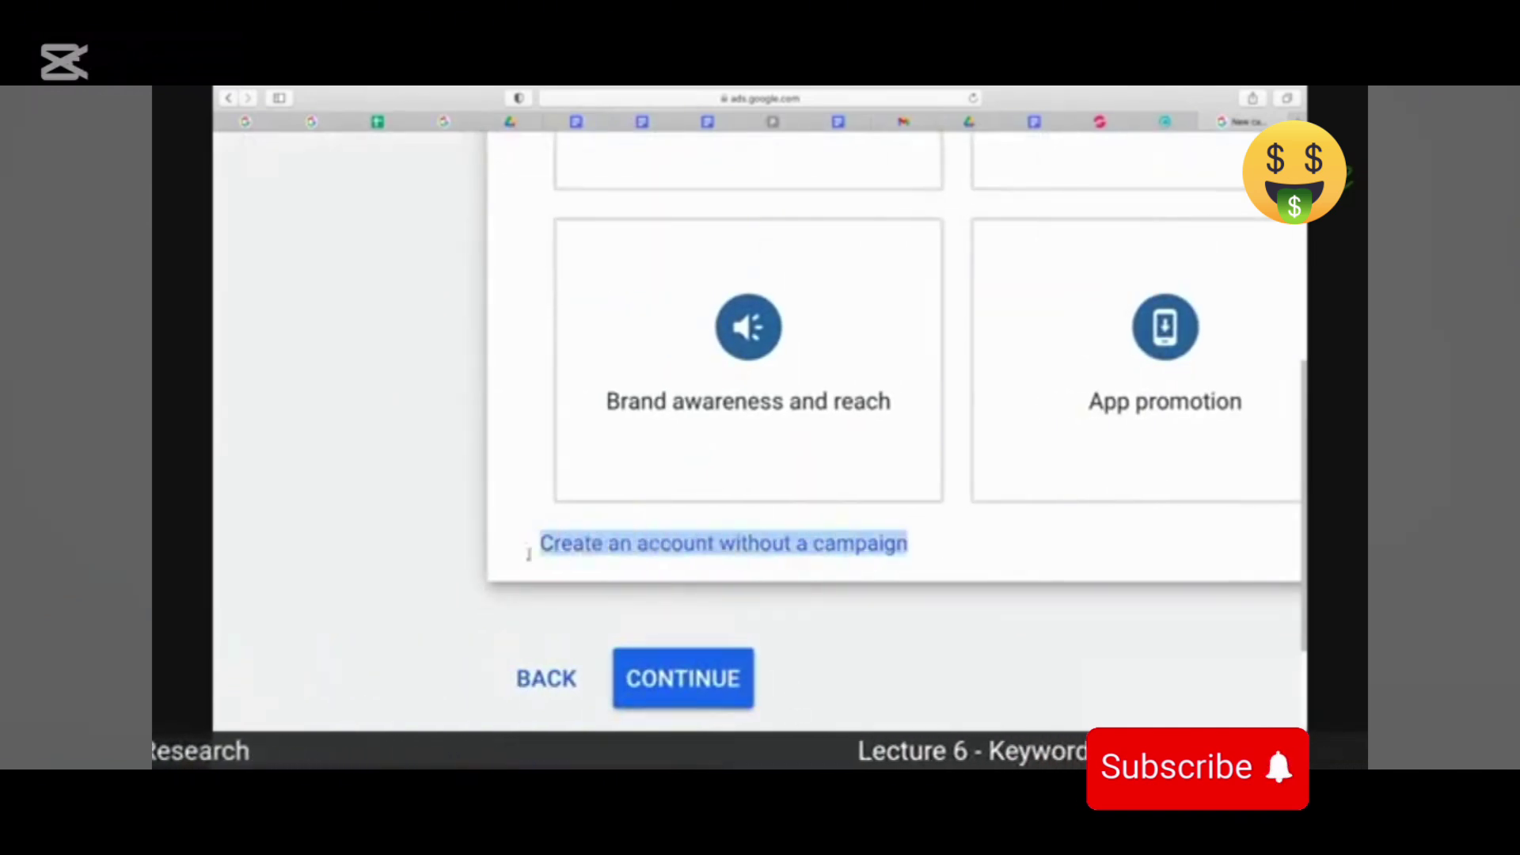
pyautogui.rightClick(587, 549)
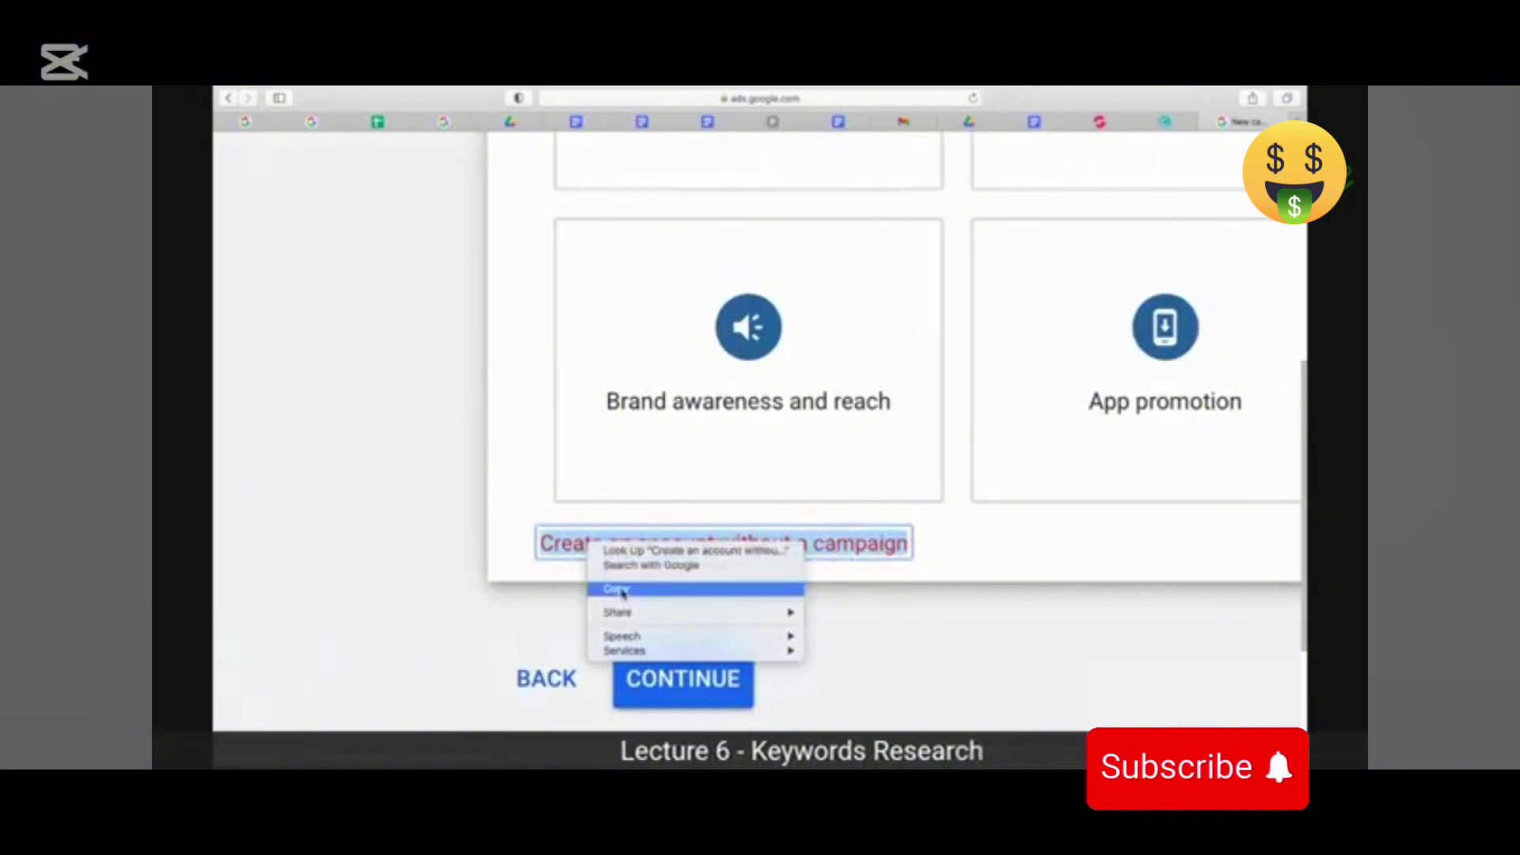
pyautogui.click(906, 593)
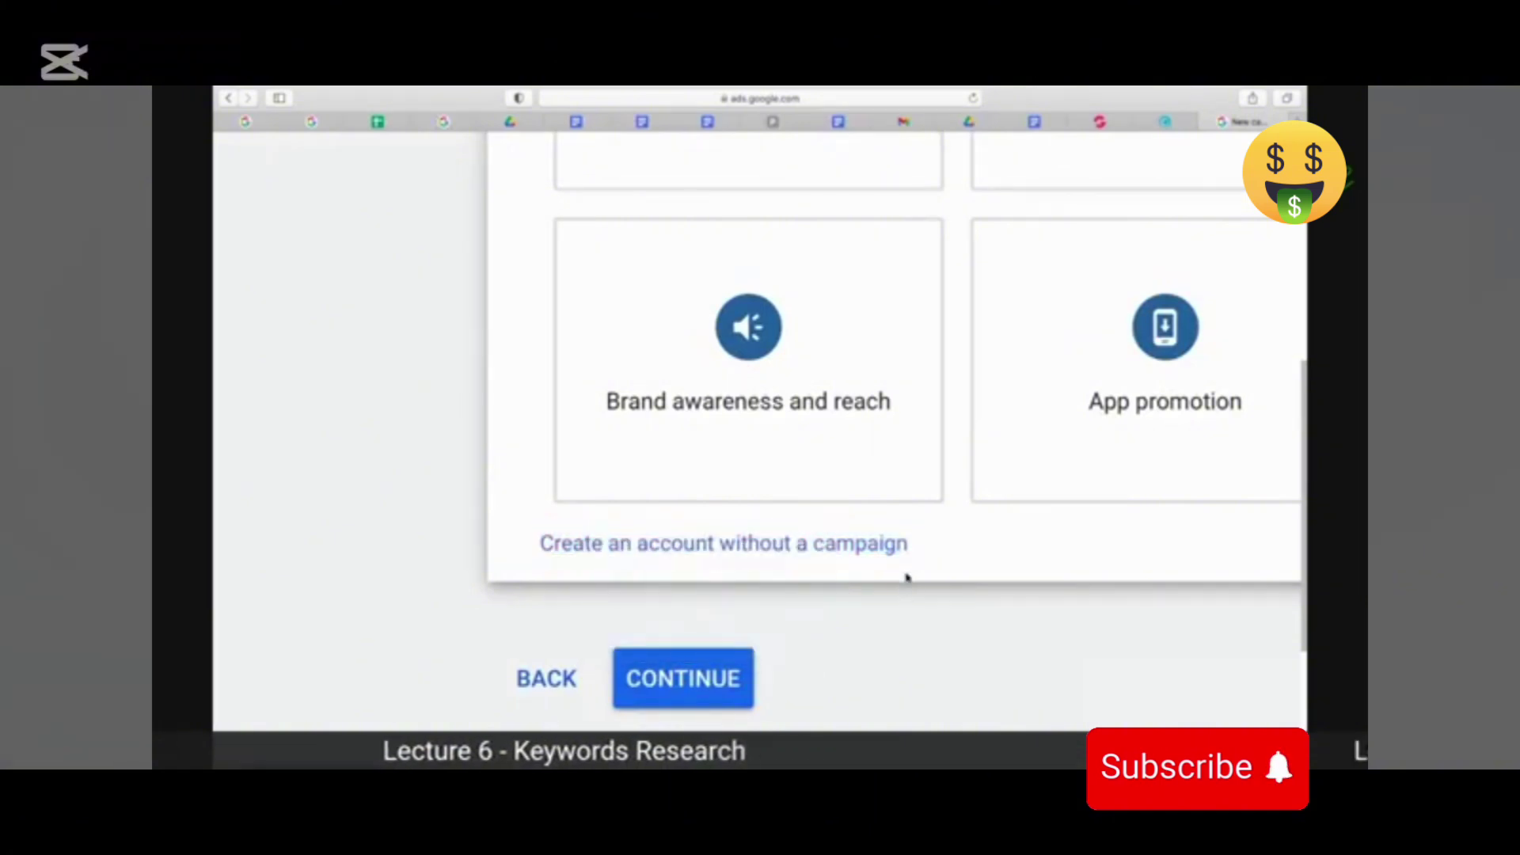
# In the Digital Marketing document in Chrome, add "Create an account without a campaign >" after "Switch to Expert Mode >" as unformatted text.
pyautogui.press('super+Tab')
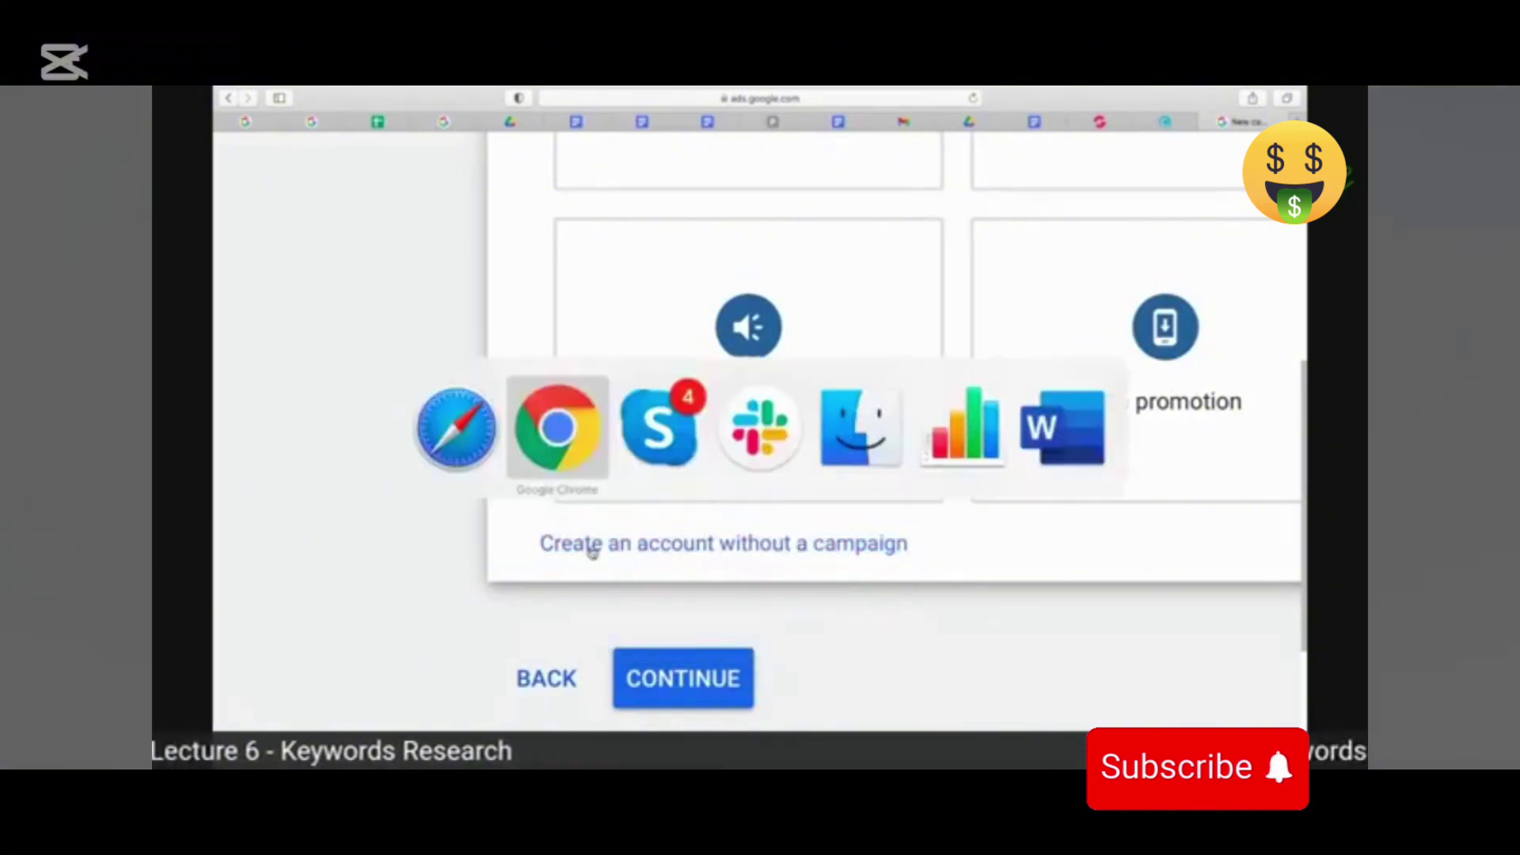
pyautogui.rightClick(584, 467)
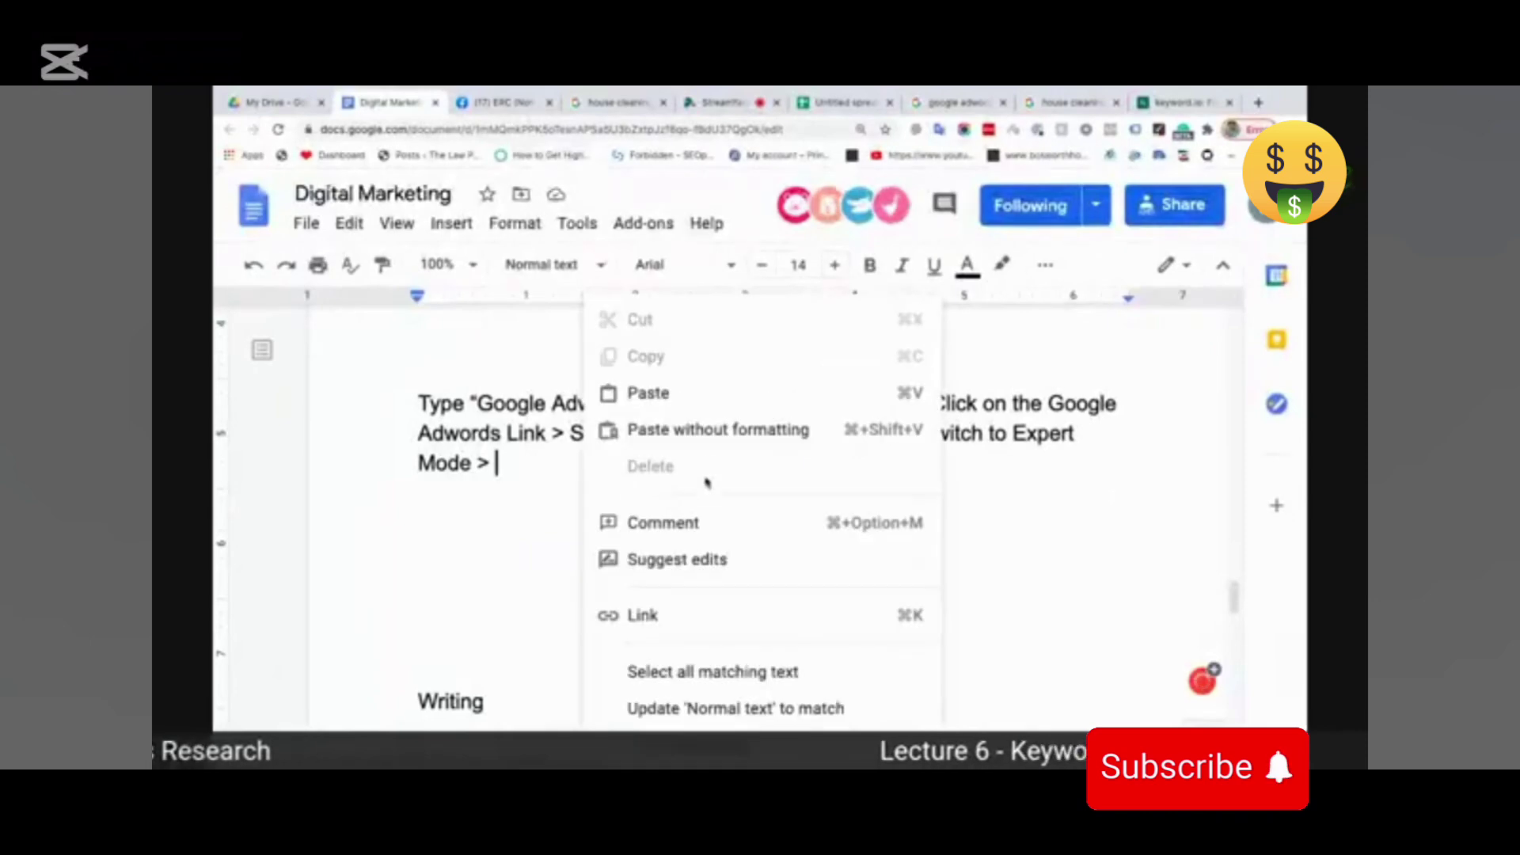
pyautogui.click(673, 427)
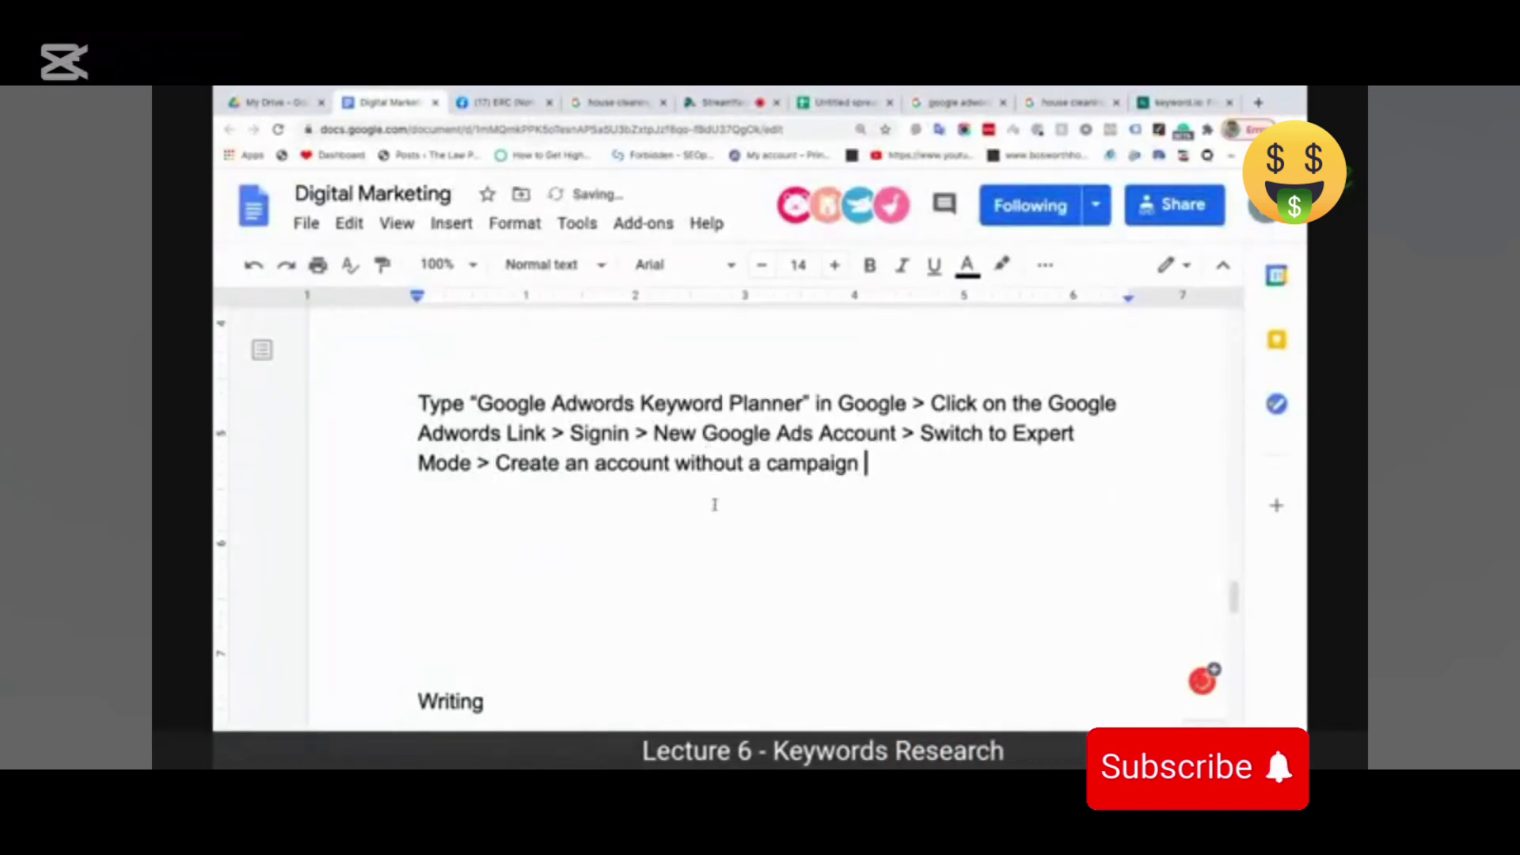
pyautogui.write('>')
# Return to Google Ads in Safari and choose to create an account without a campaign.
pyautogui.press('super+Tab')
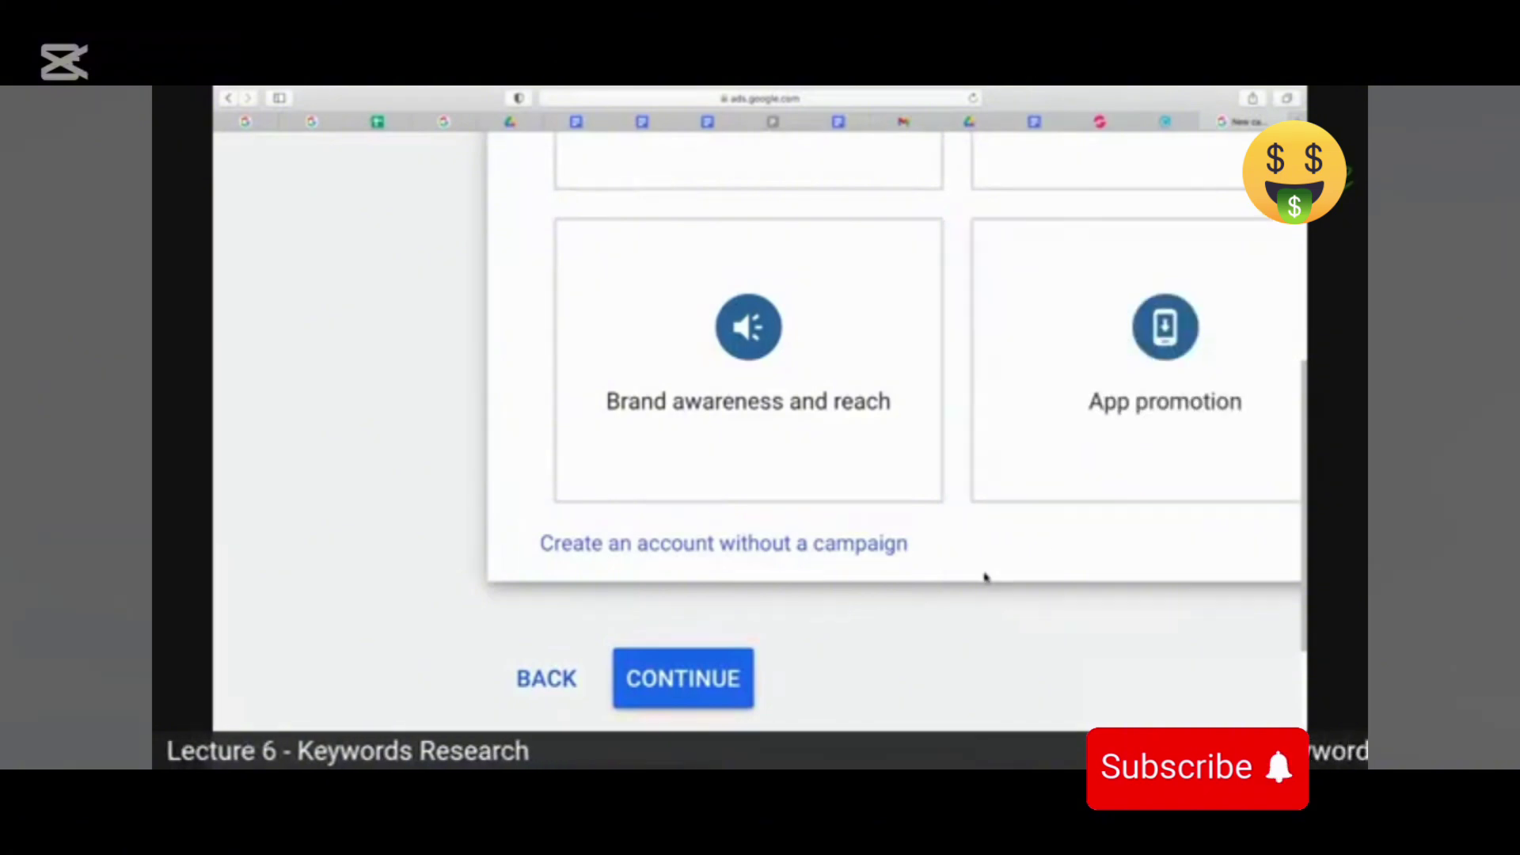
pyautogui.press('super+minus')
pyautogui.press('super+minus')
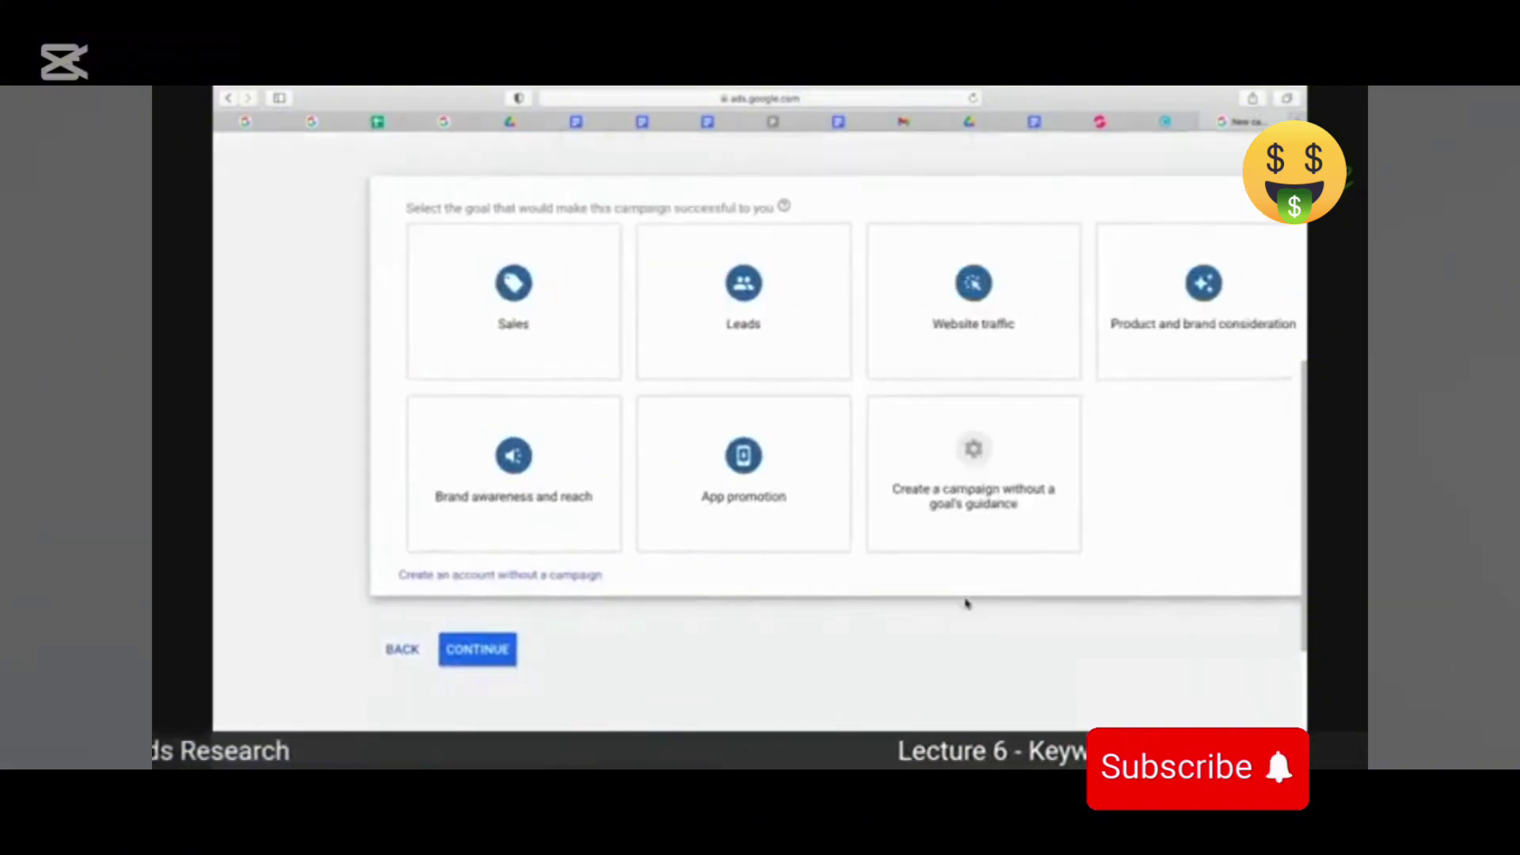
pyautogui.press('super+plus')
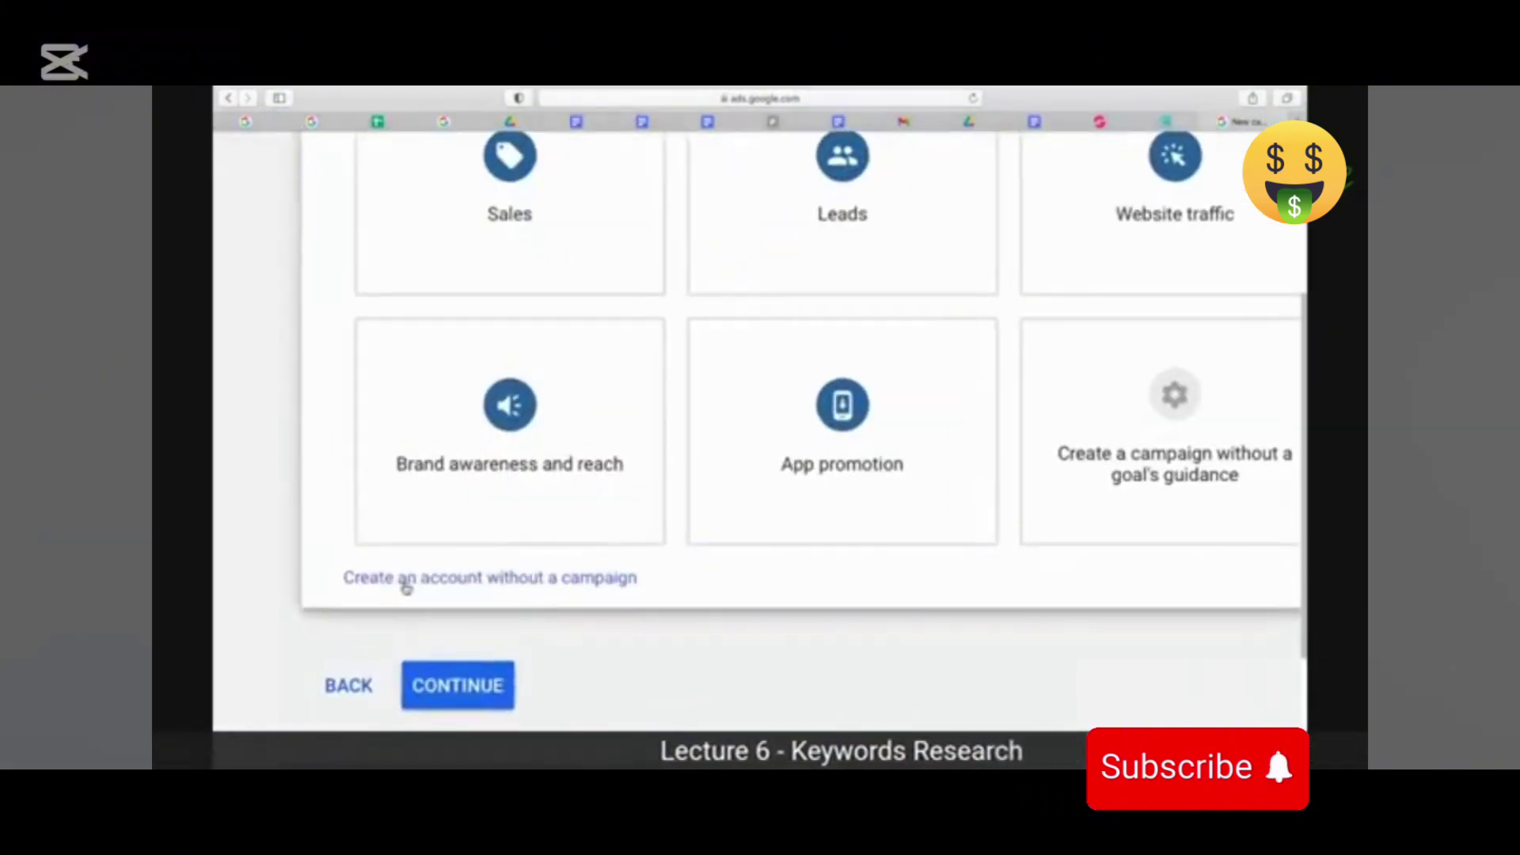
pyautogui.click(576, 586)
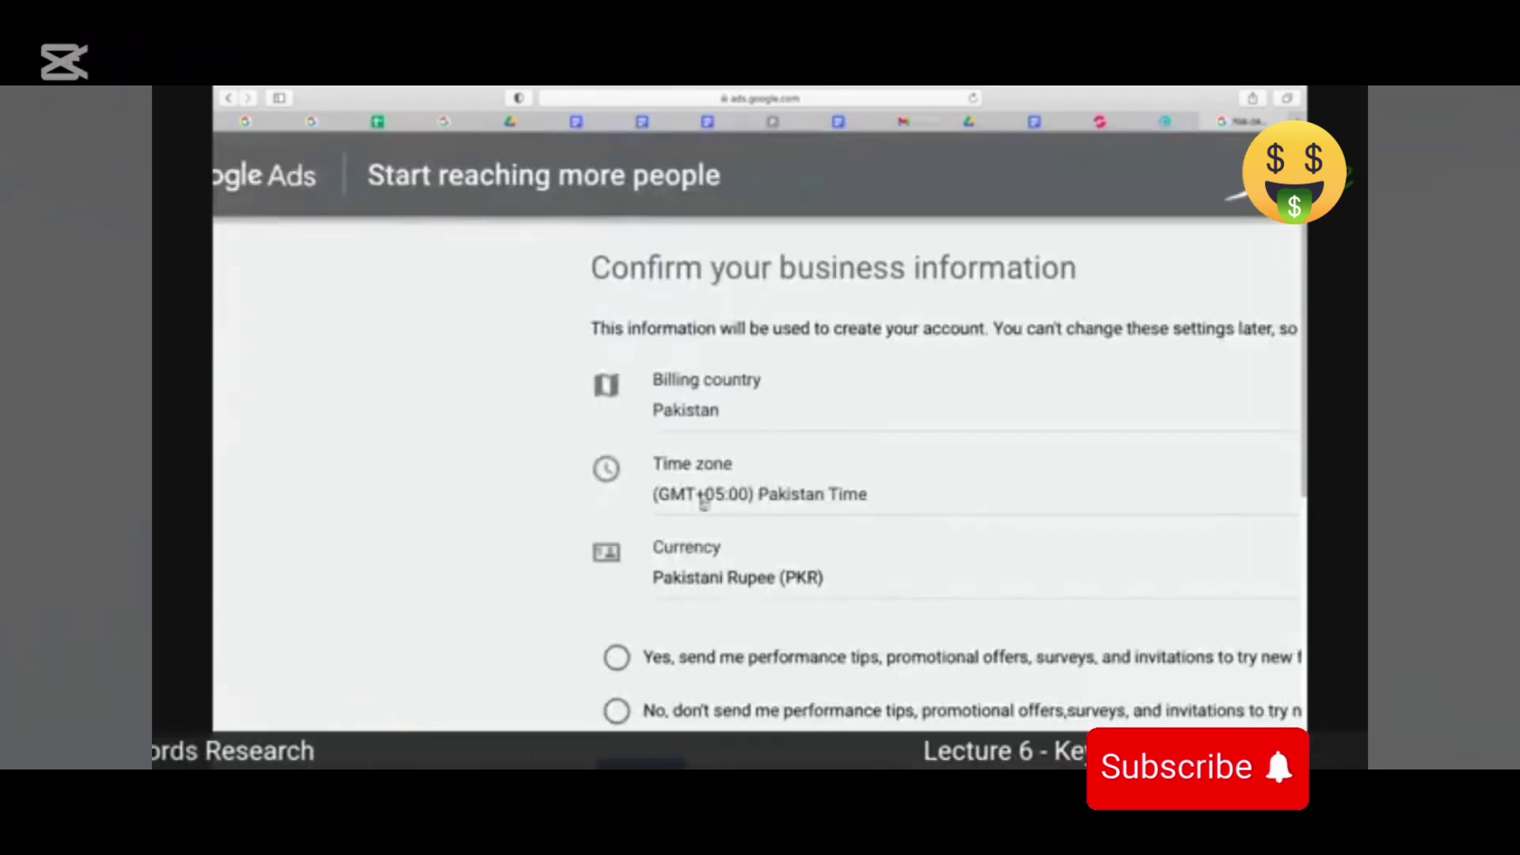
# Examine the billing country, time zone, currency options and e-mail preferences on the business information form.
pyautogui.press('super+0')
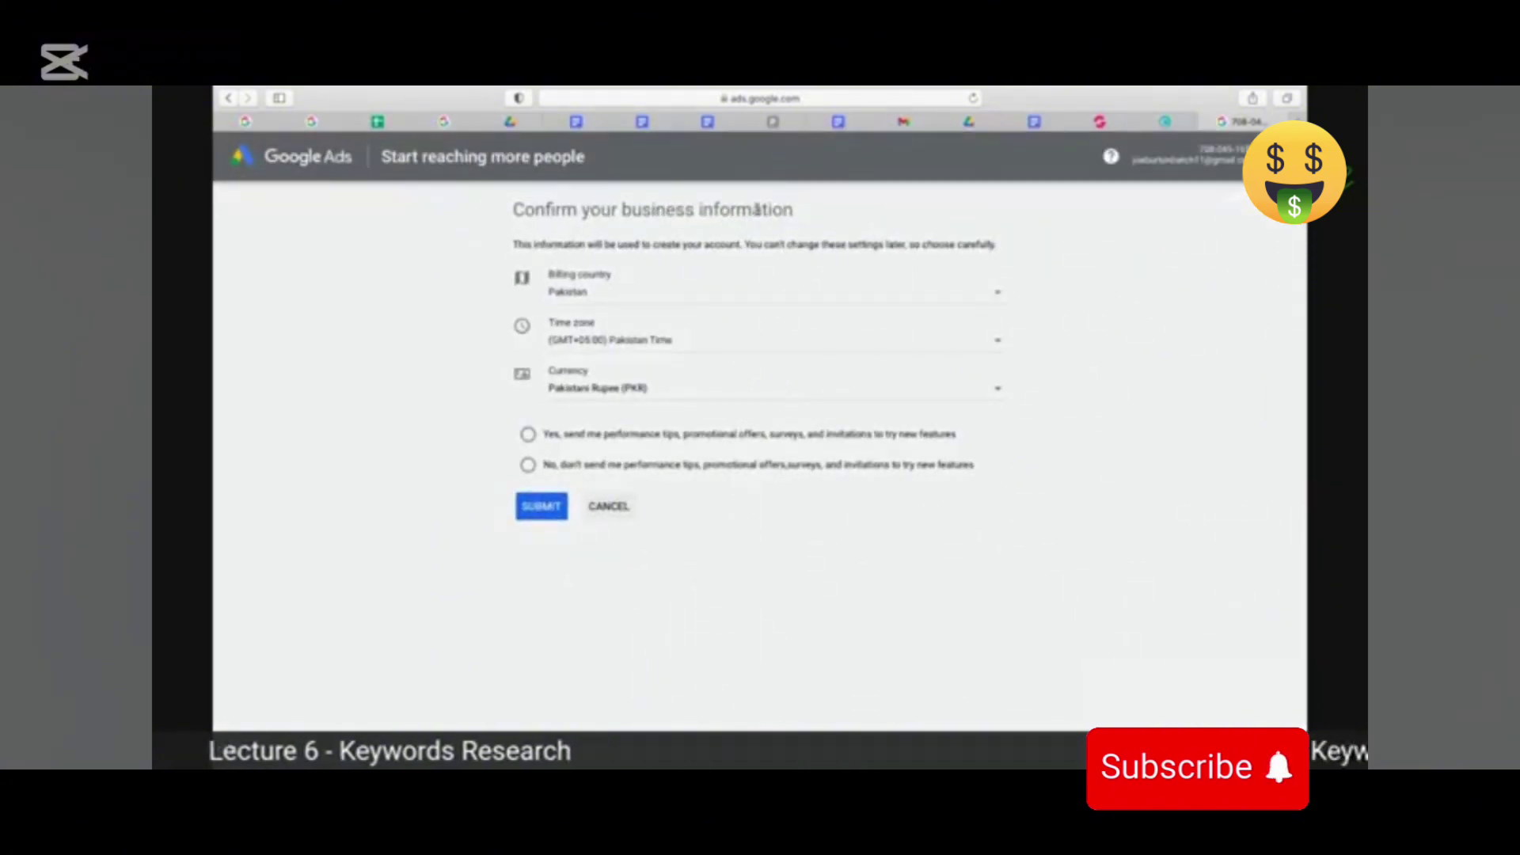
pyautogui.scroll(5, 758, 209)
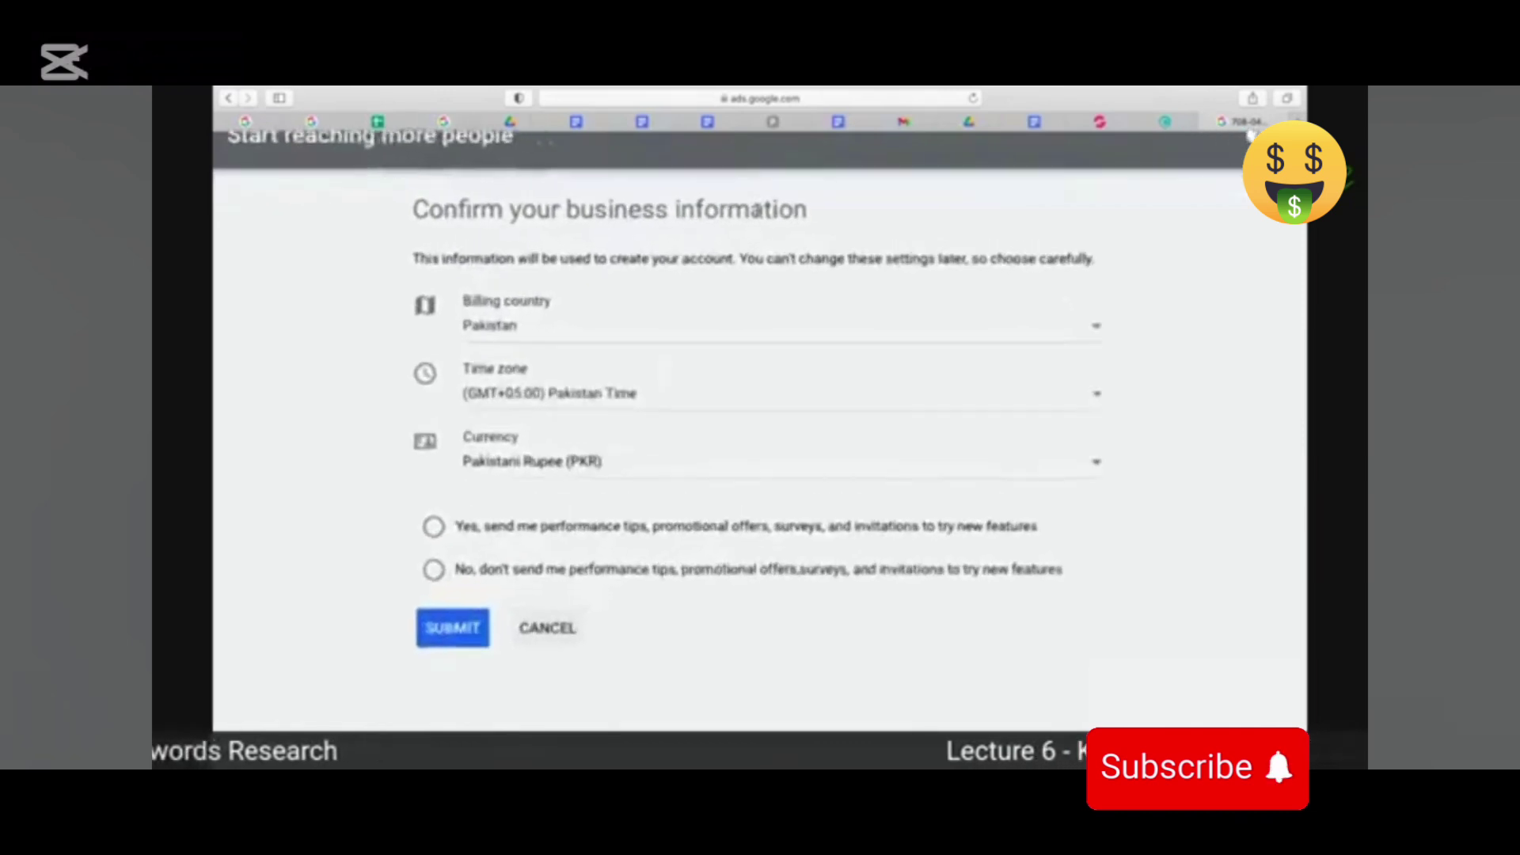
pyautogui.scroll(-5, 742, 496)
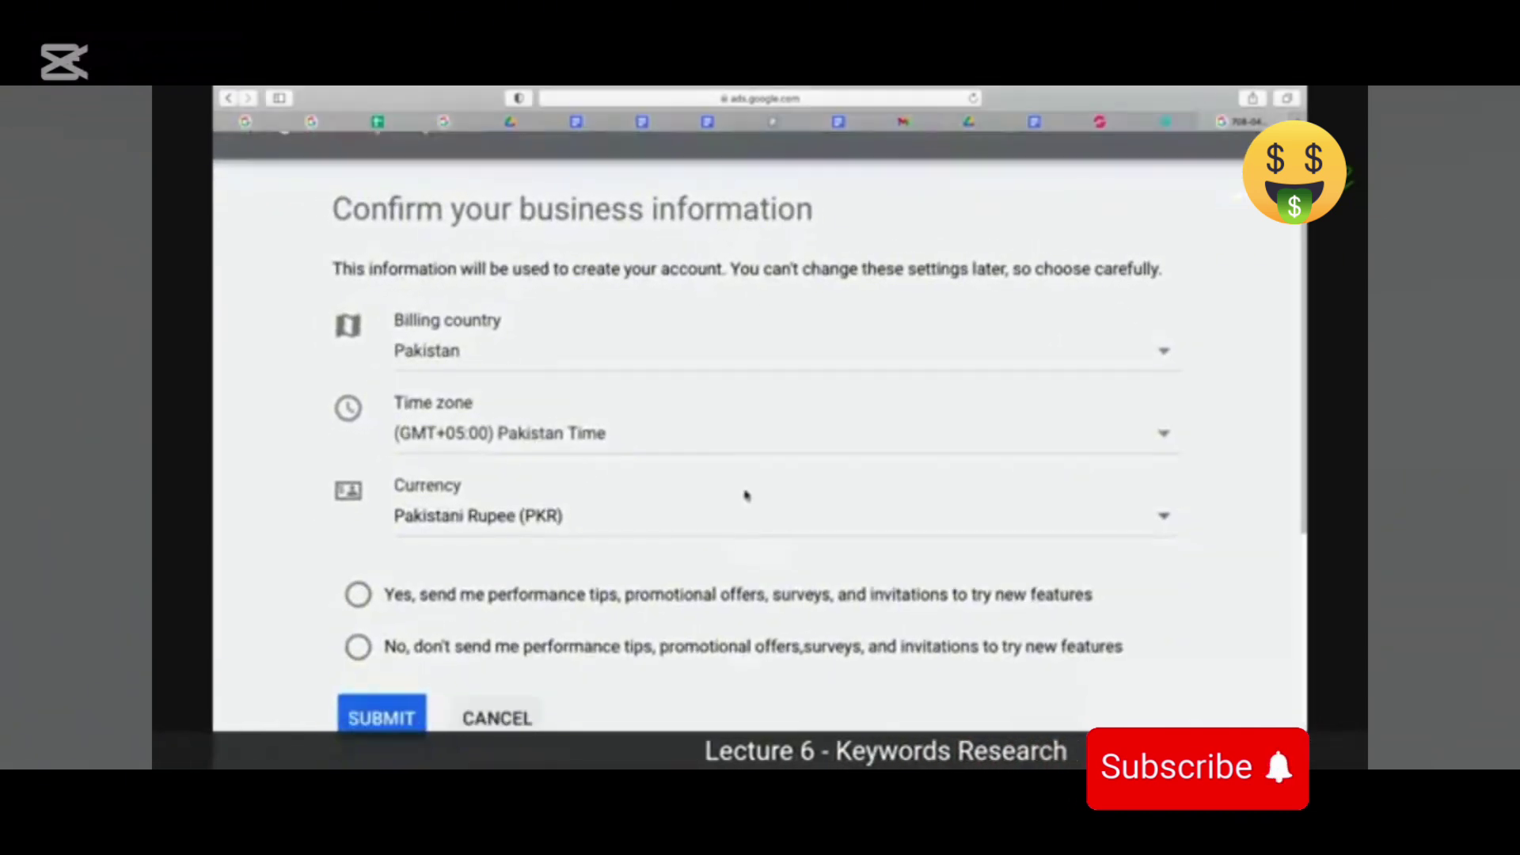
pyautogui.scroll(-1, 728, 500)
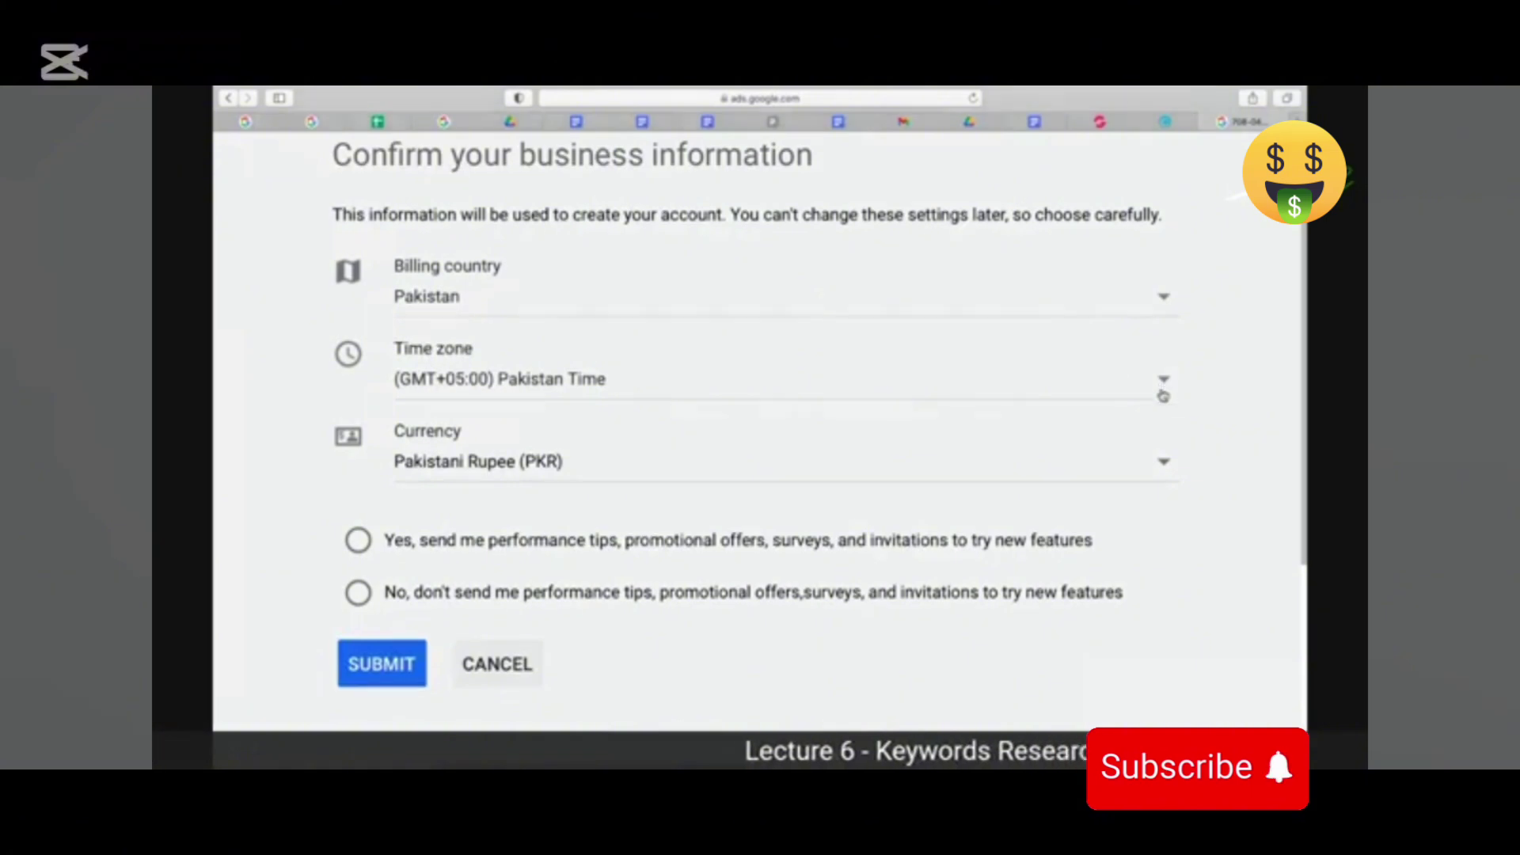
pyautogui.scroll(-1, 601, 469)
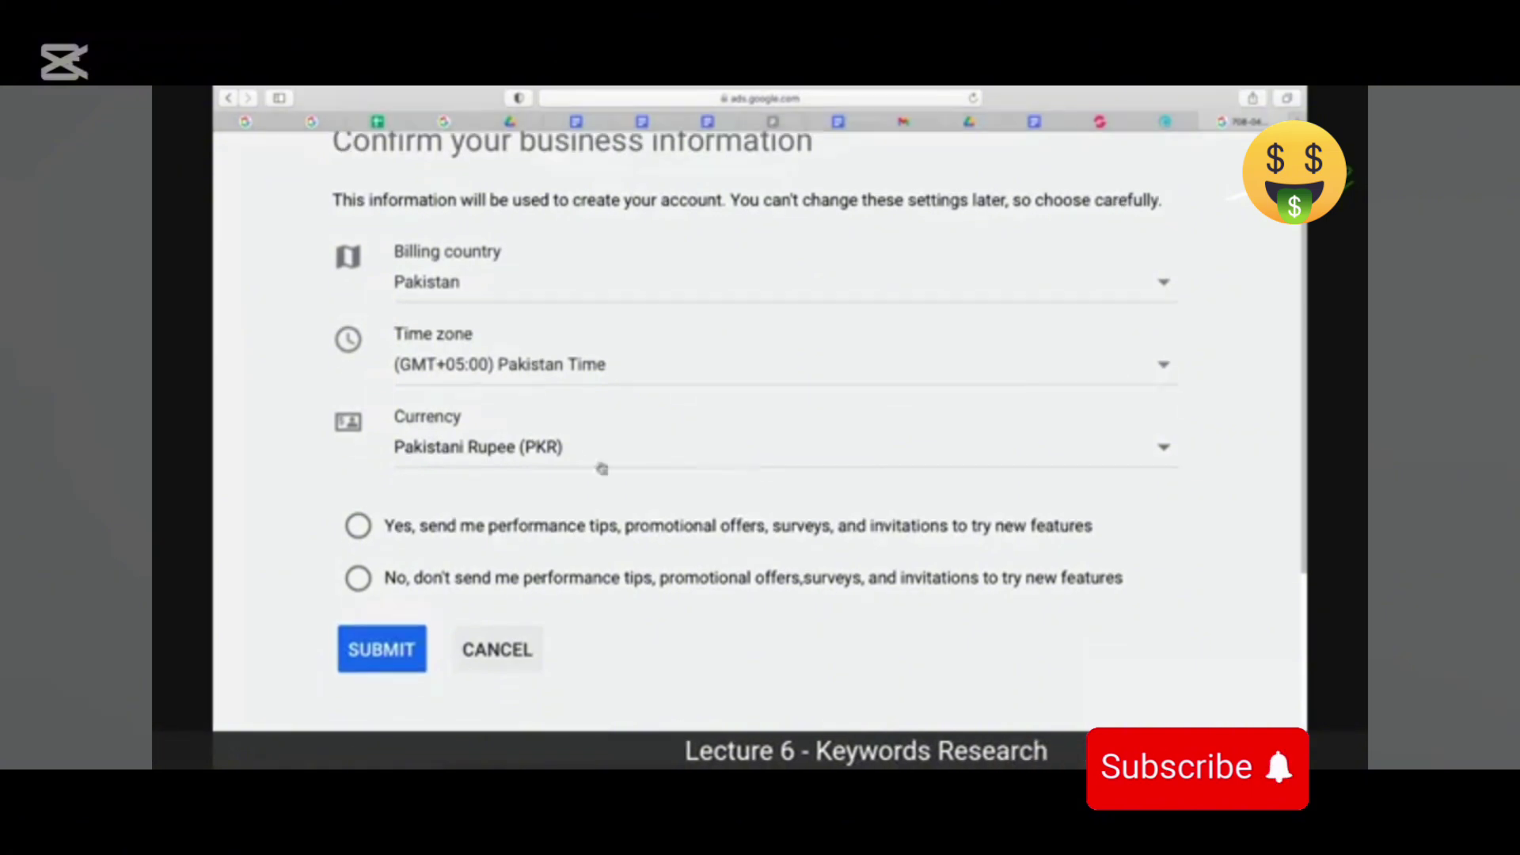
pyautogui.click(495, 451)
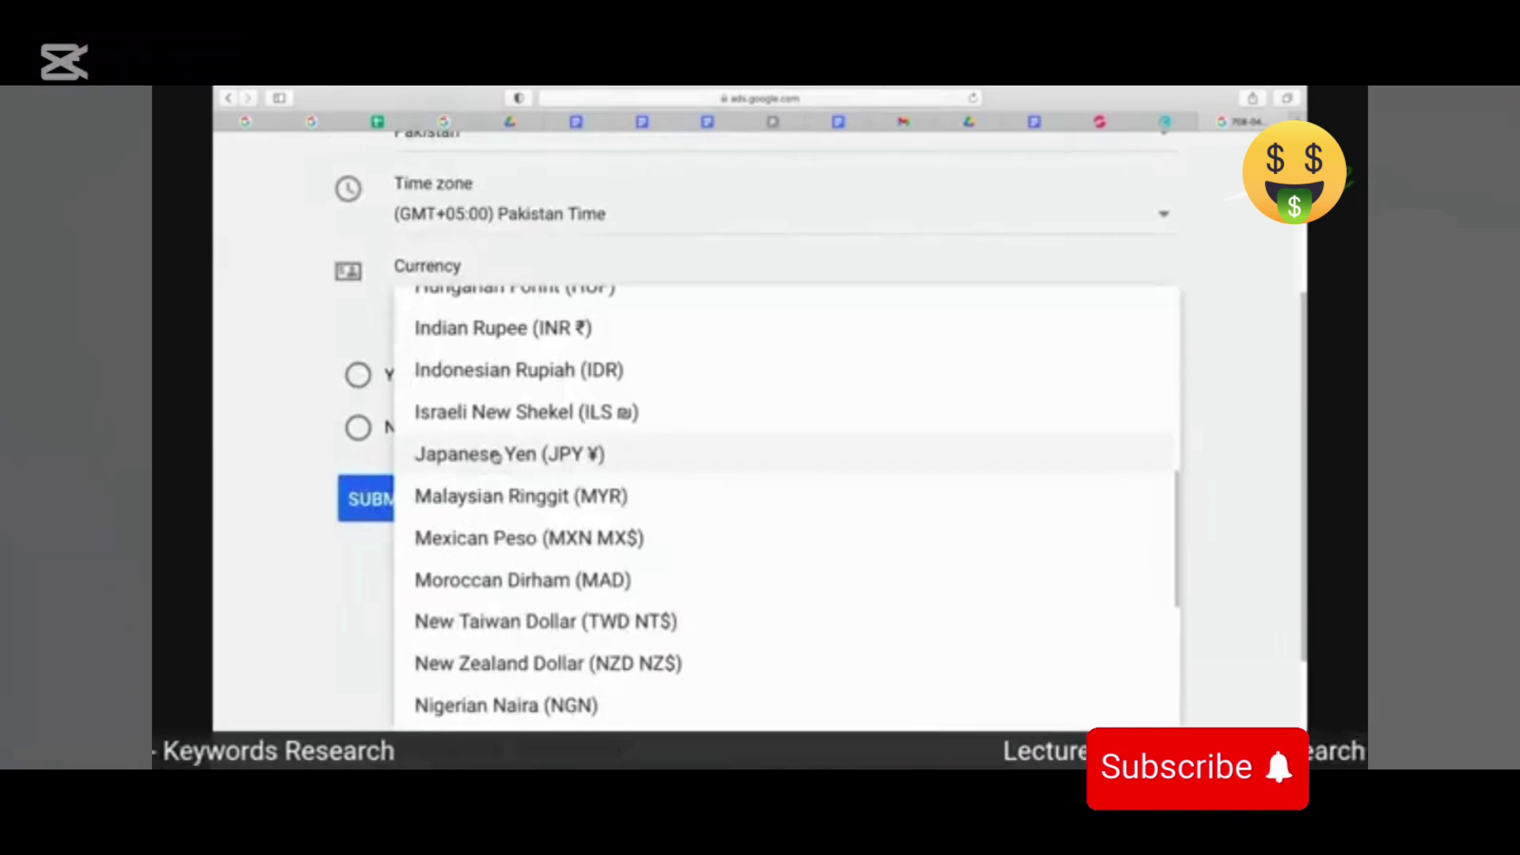
pyautogui.scroll(2, 707, 362)
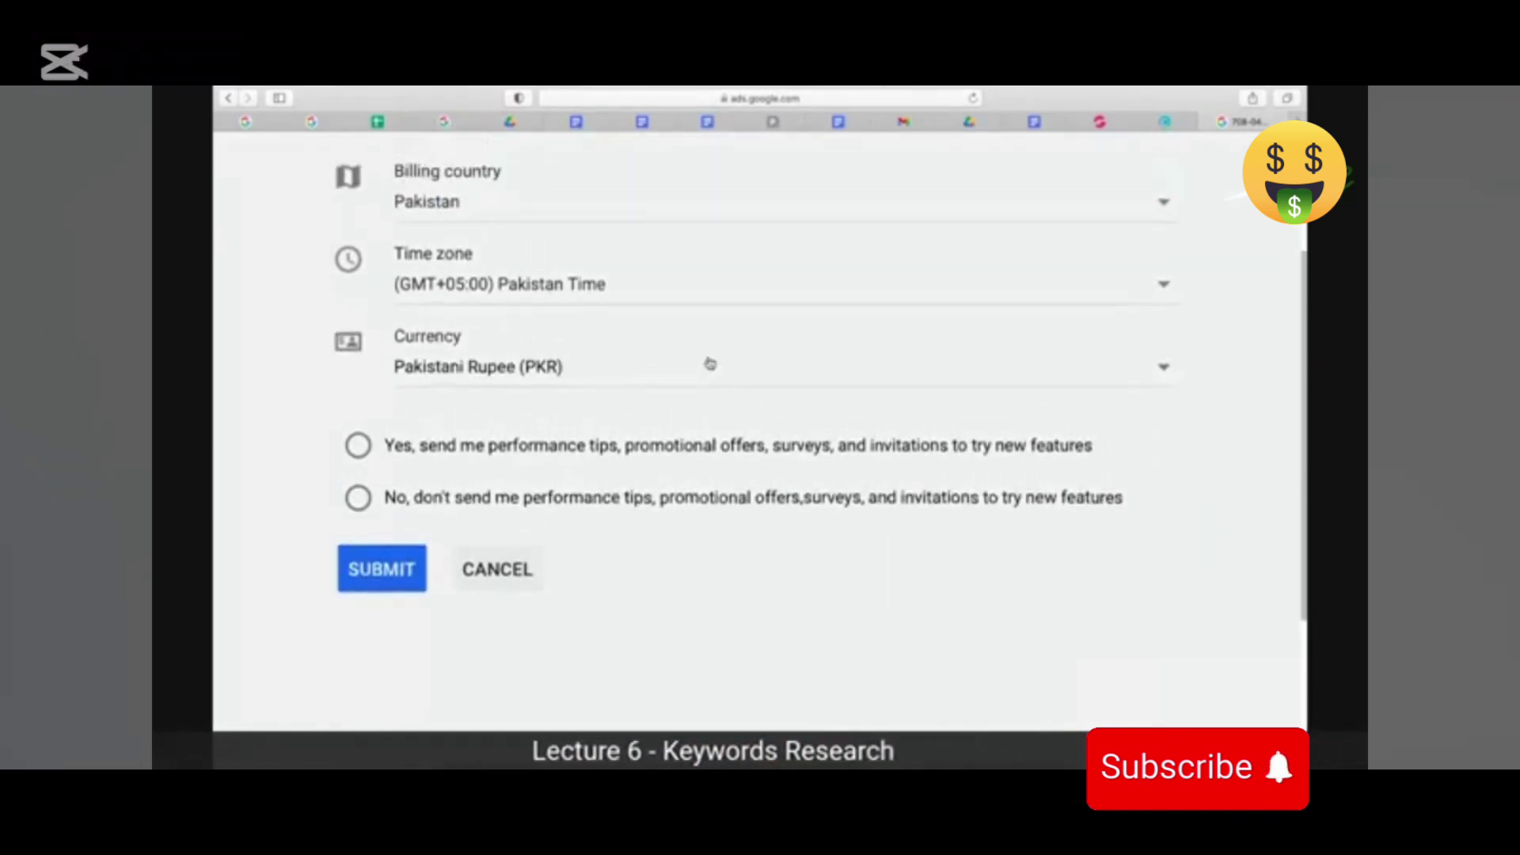
pyautogui.scroll(1, 709, 362)
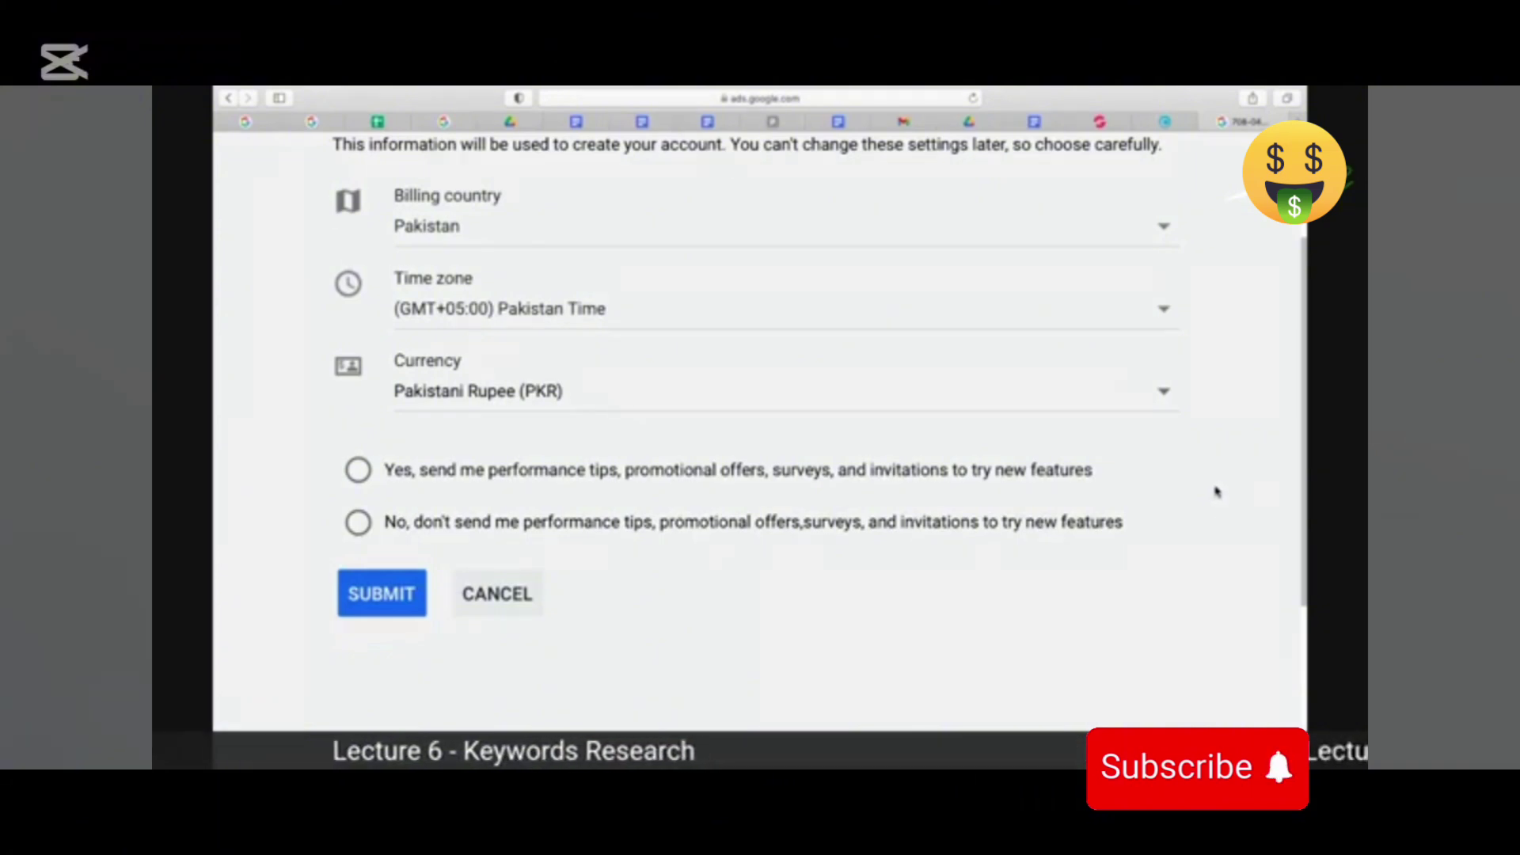
pyautogui.scroll(1, 1195, 475)
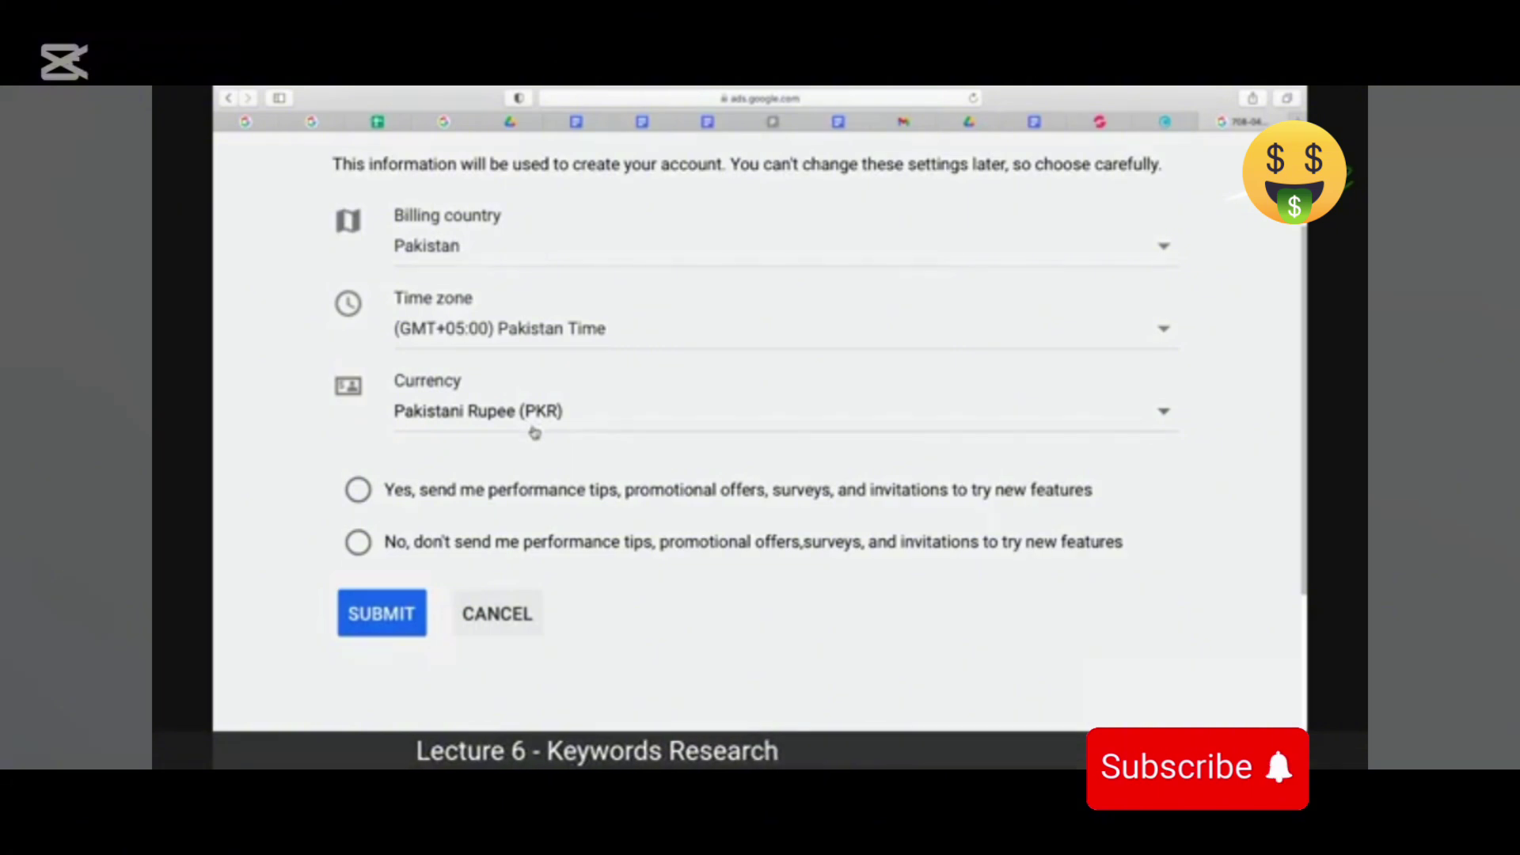
pyautogui.scroll(1, 629, 526)
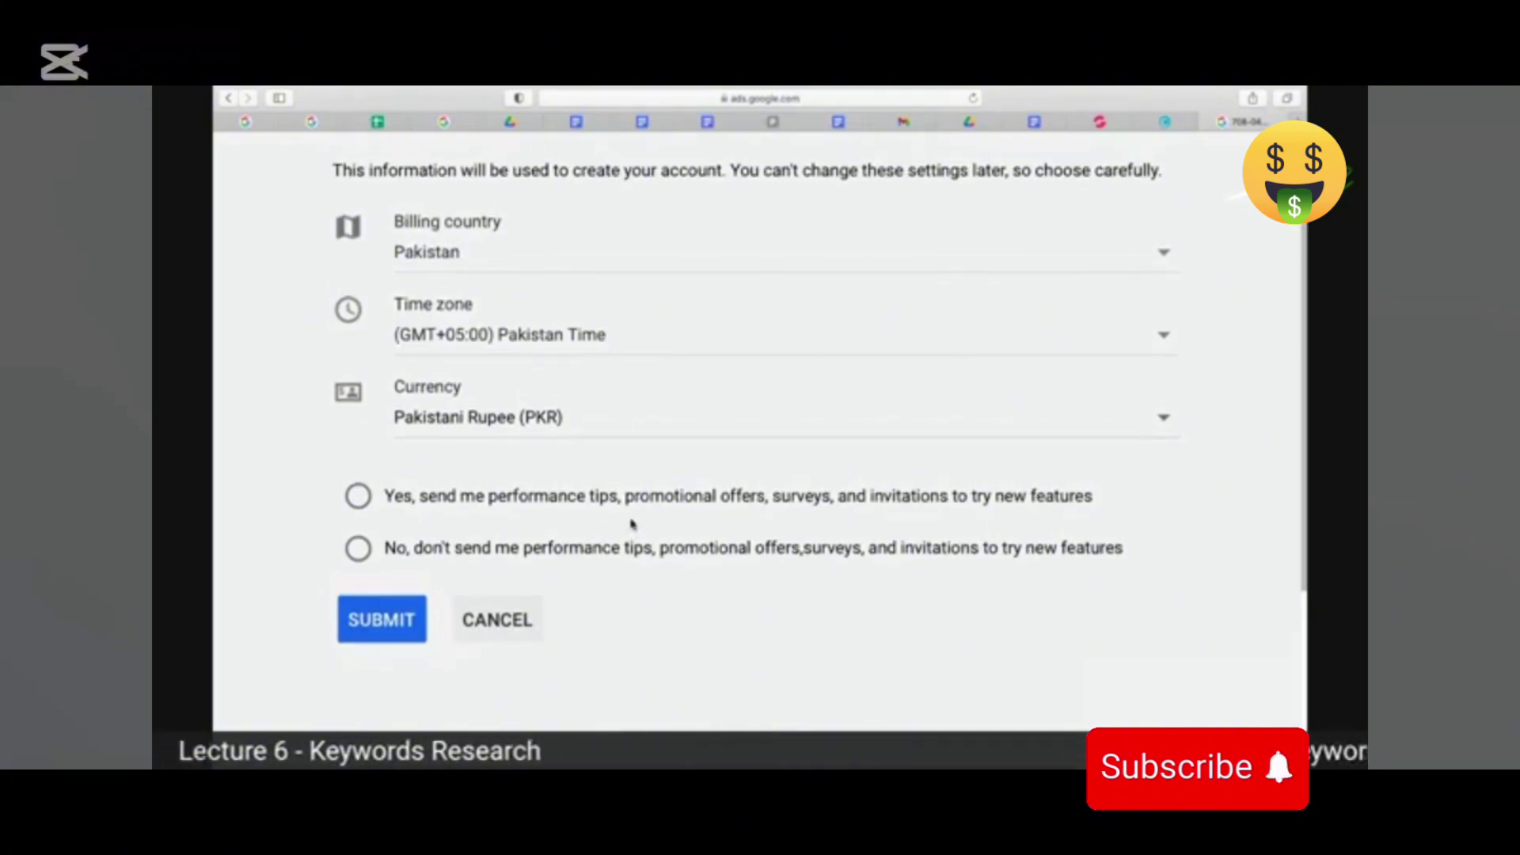
pyautogui.scroll(3, 631, 523)
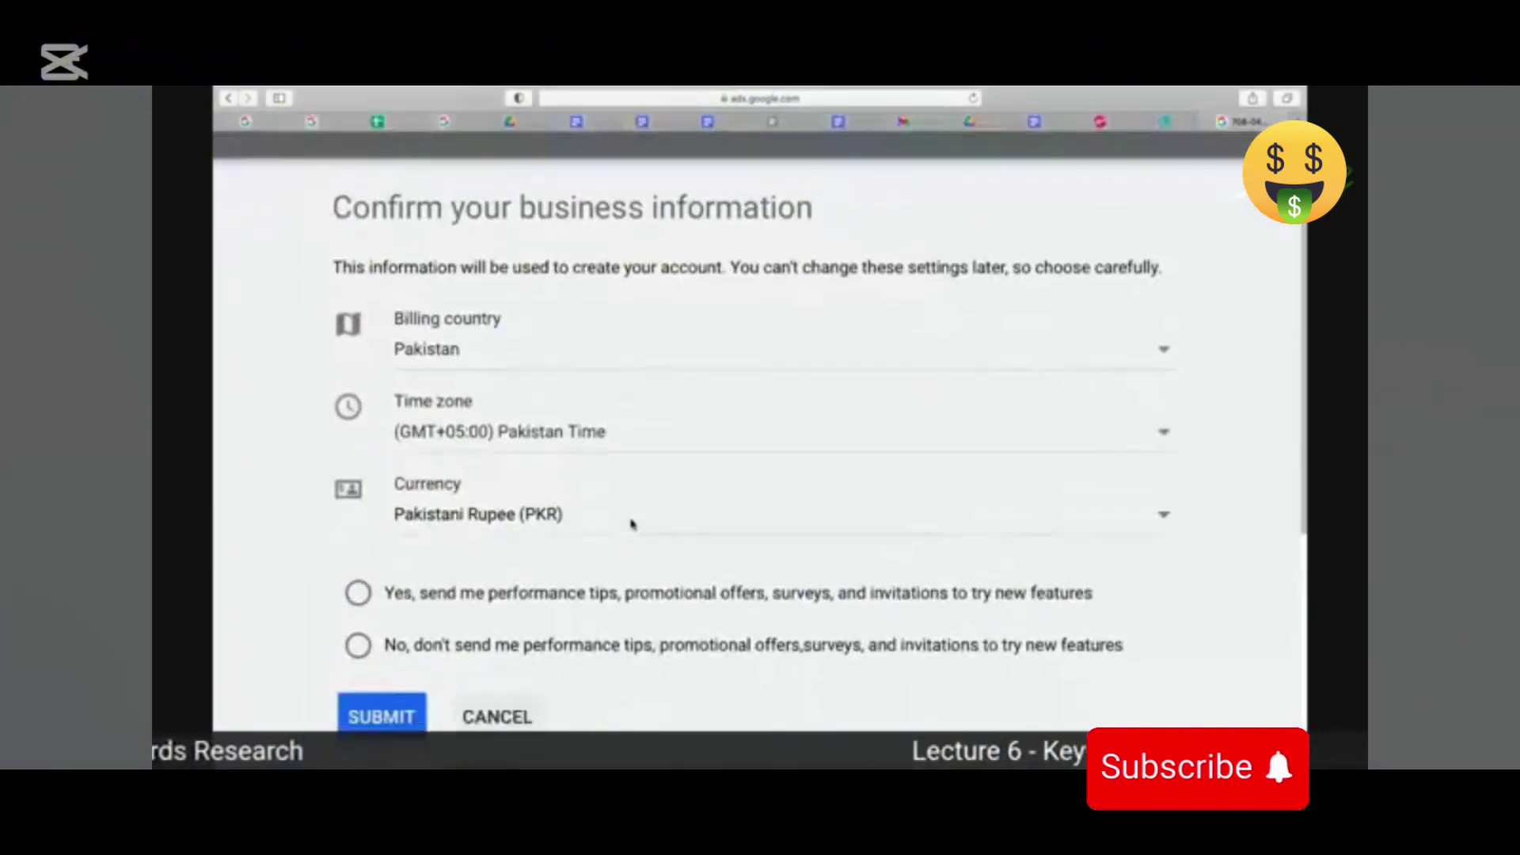
# Set the account's billing currency to US Dollar (USD $) in the business information form.
pyautogui.scroll(-1, 630, 523)
pyautogui.scroll(-1, 665, 483)
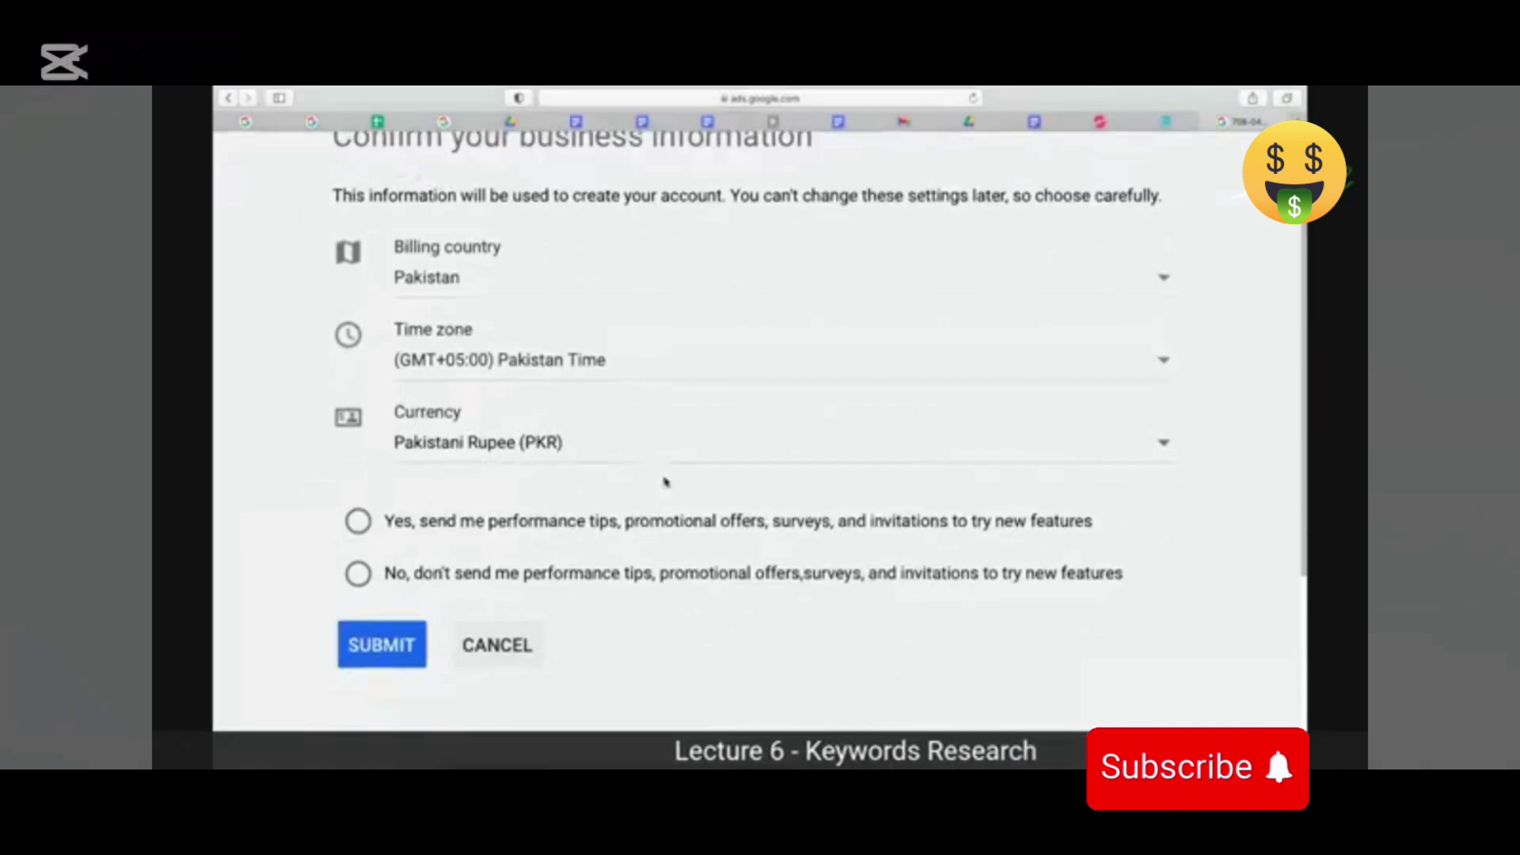
pyautogui.click(607, 437)
pyautogui.scroll(-10, 651, 504)
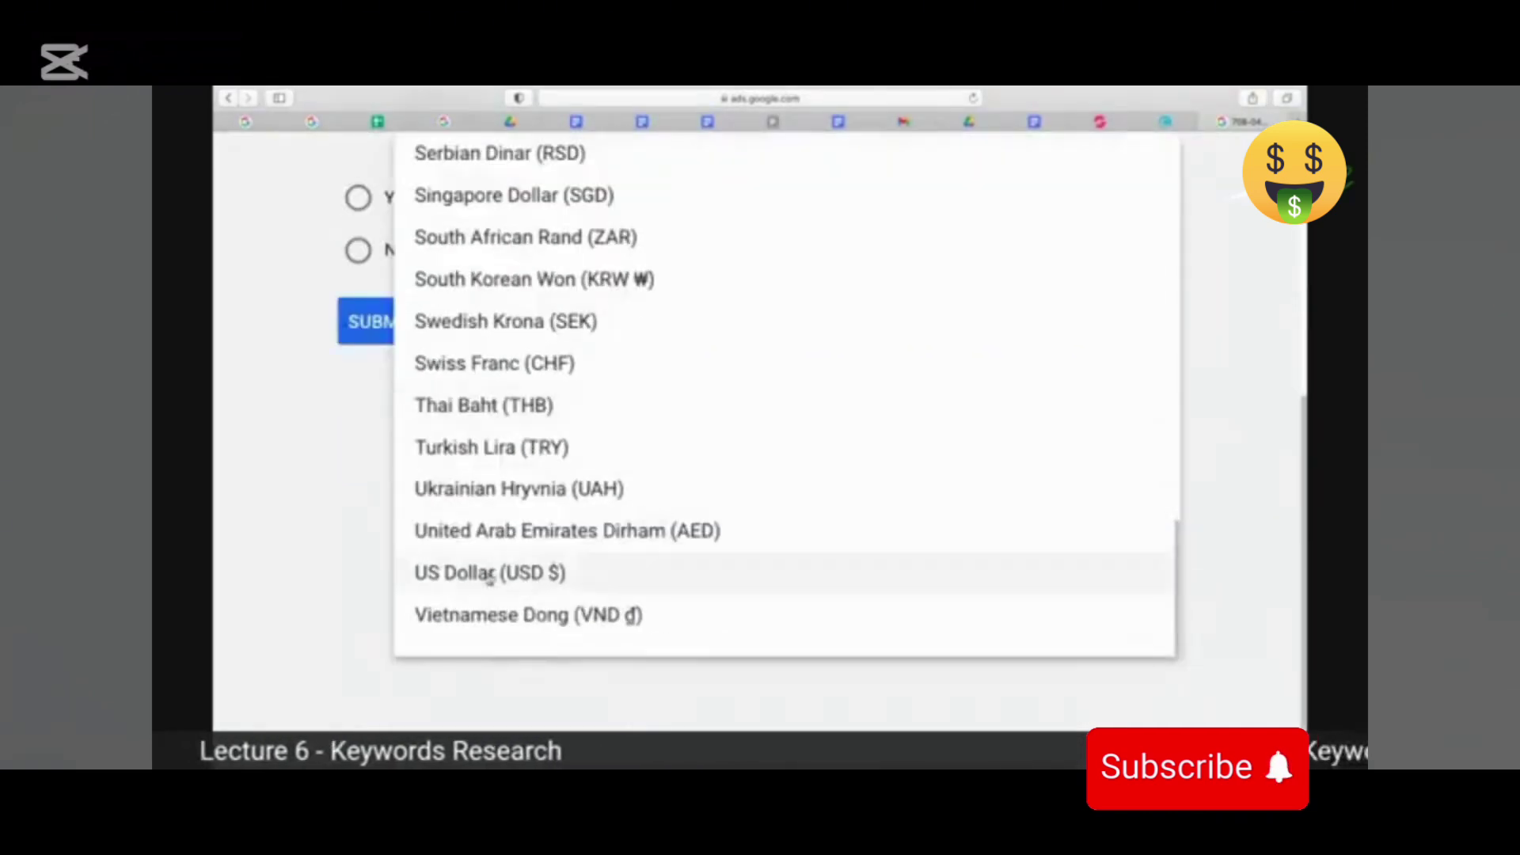
pyautogui.click(557, 570)
pyautogui.scroll(3, 686, 545)
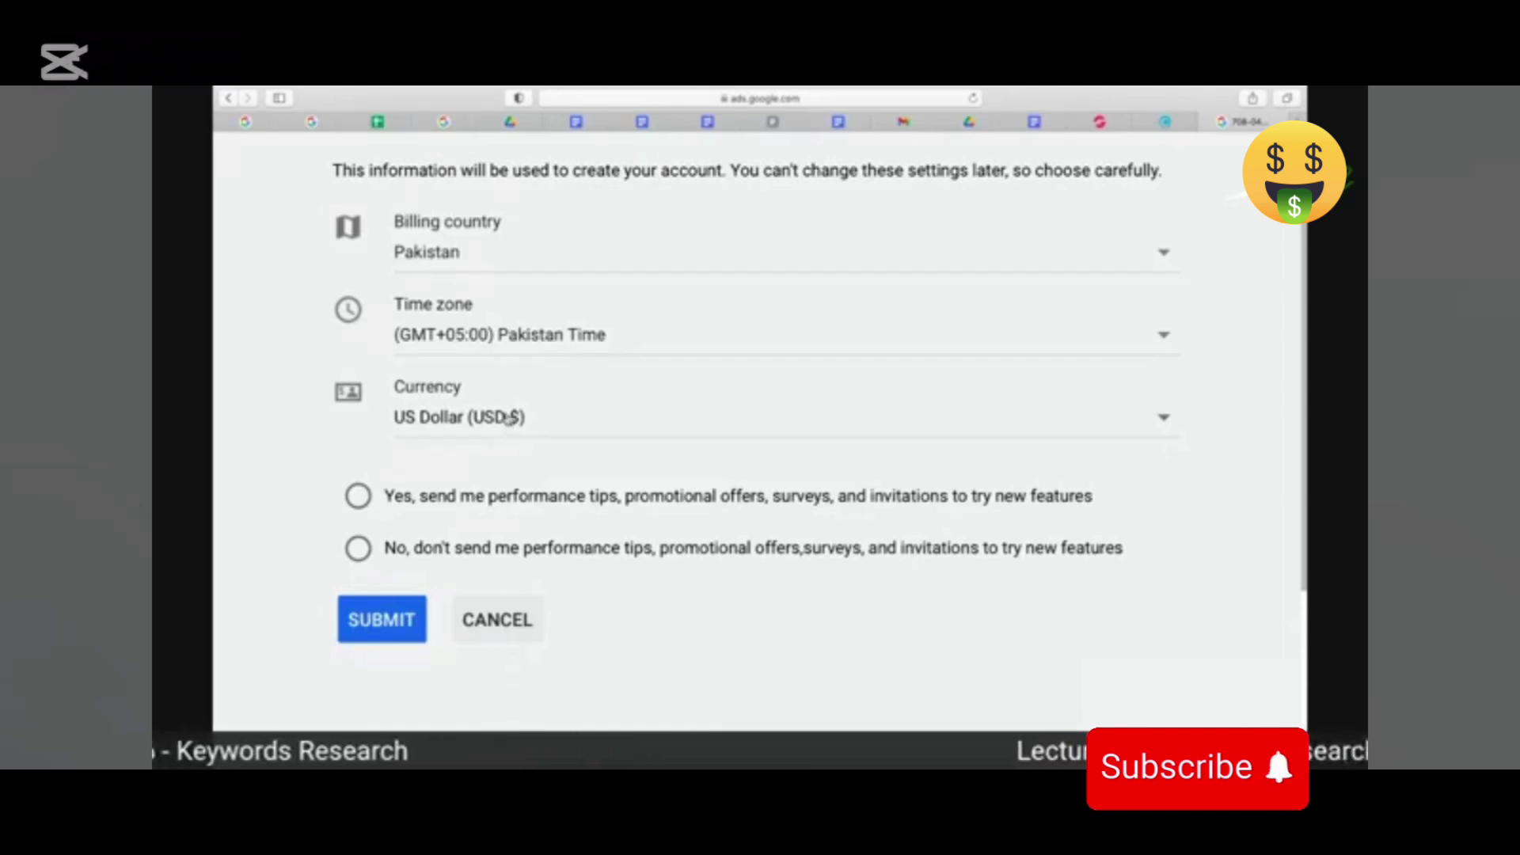
# Opt in to receiving performance tips, promotional offers, surveys and invitations to try new features.
pyautogui.scroll(1, 725, 445)
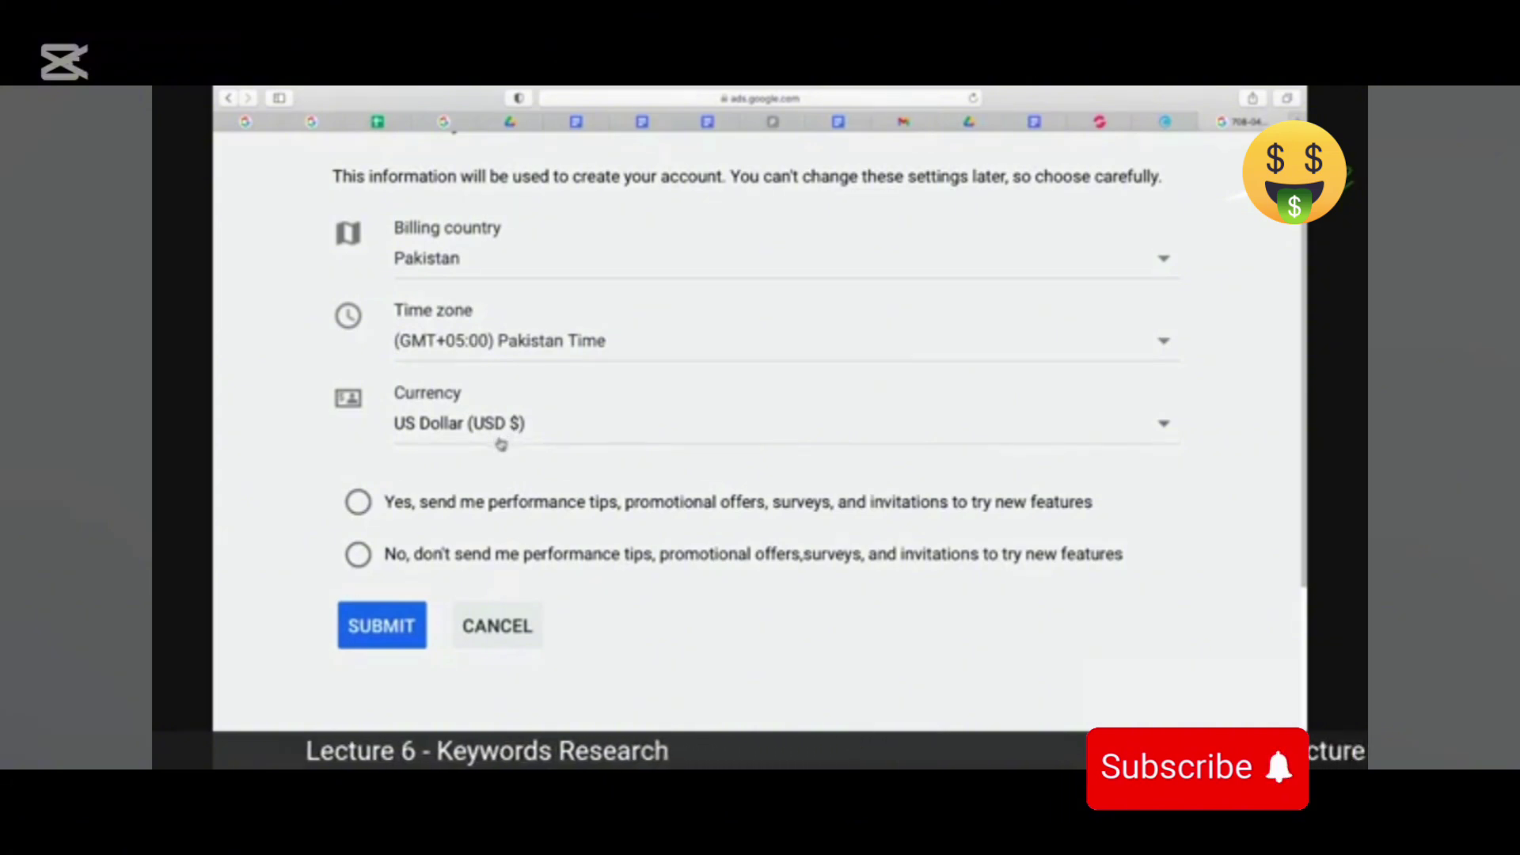
pyautogui.scroll(2, 536, 298)
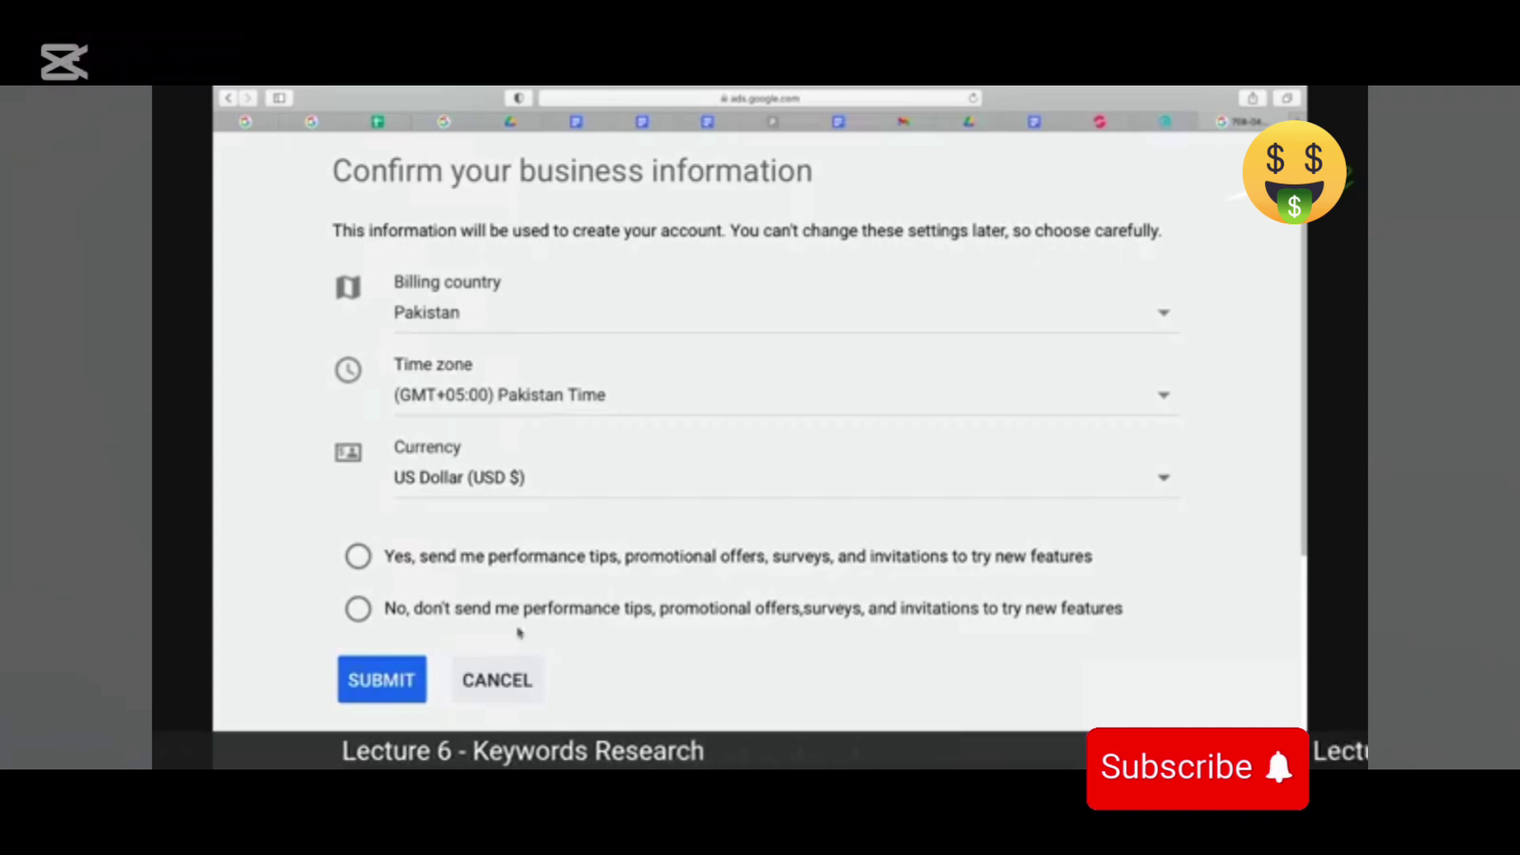
pyautogui.click(358, 555)
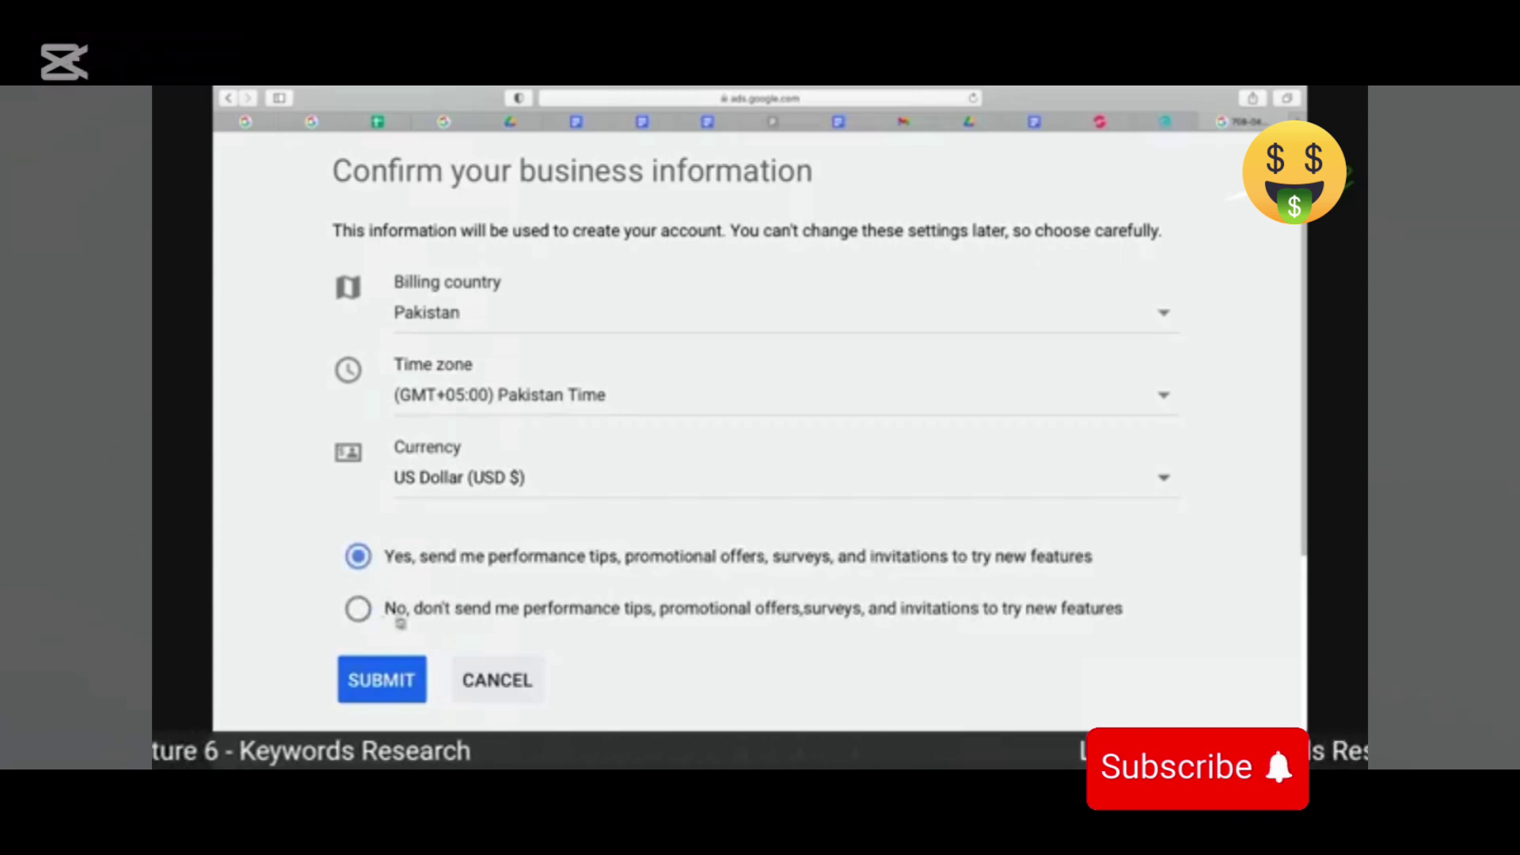
pyautogui.scroll(2, 634, 619)
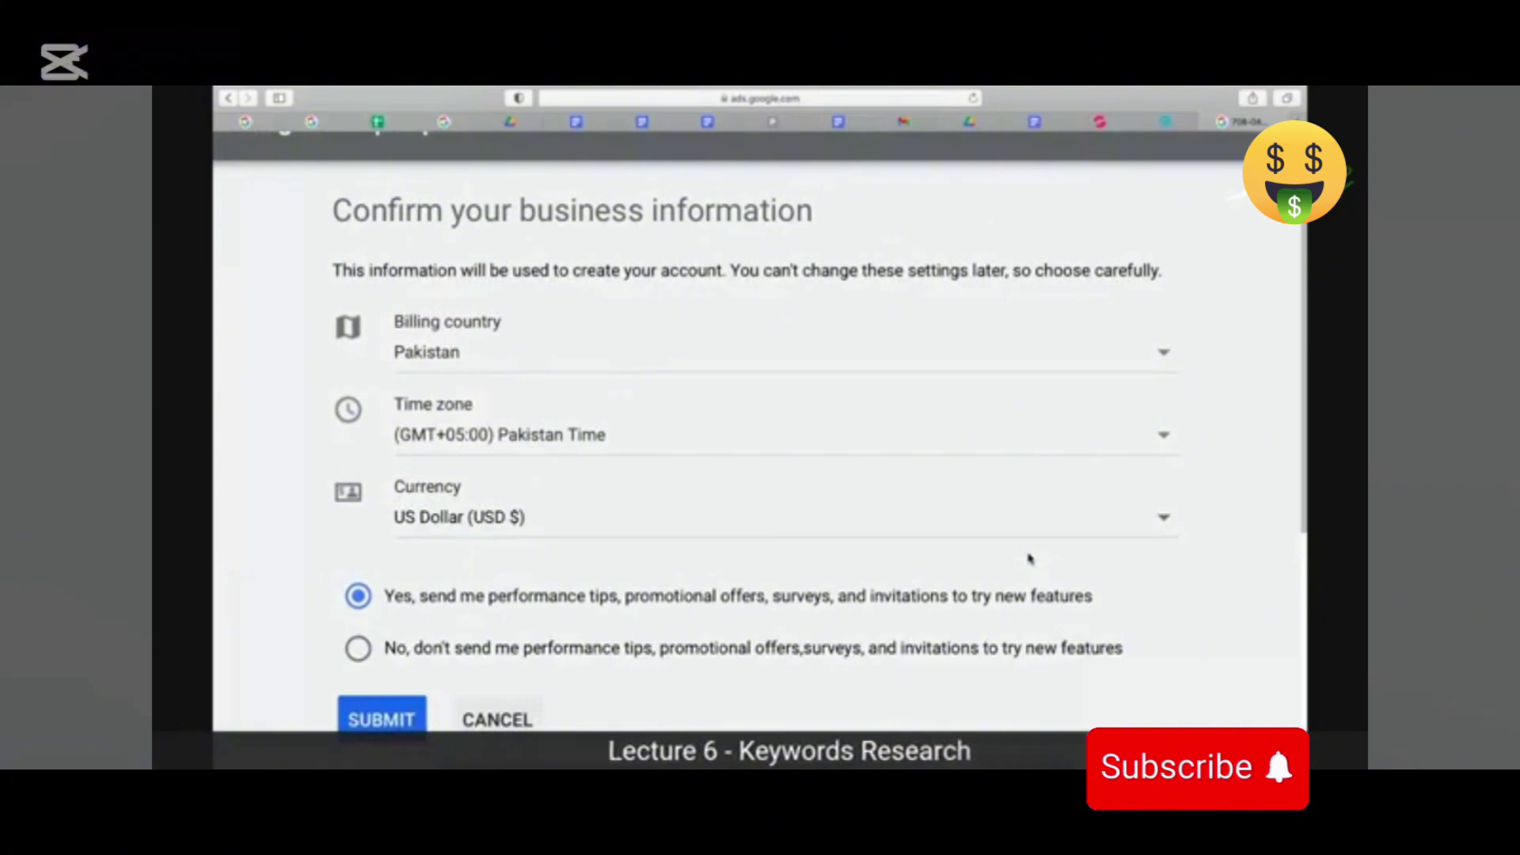
# Switch to Chrome and check the viewer comments on the StreamYard broadcast.
pyautogui.press('super+Tab')
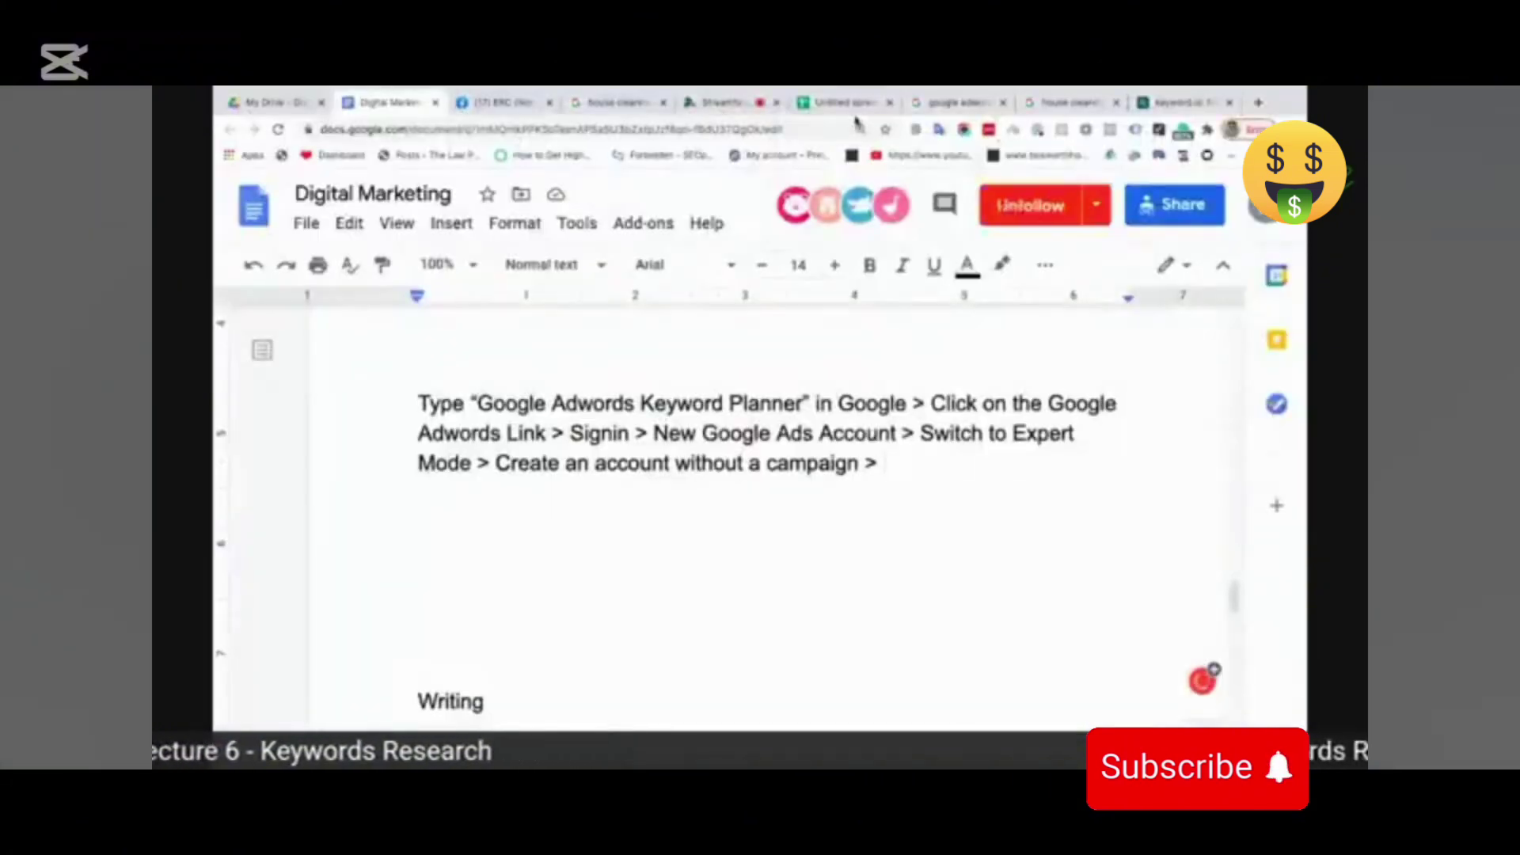
pyautogui.click(720, 102)
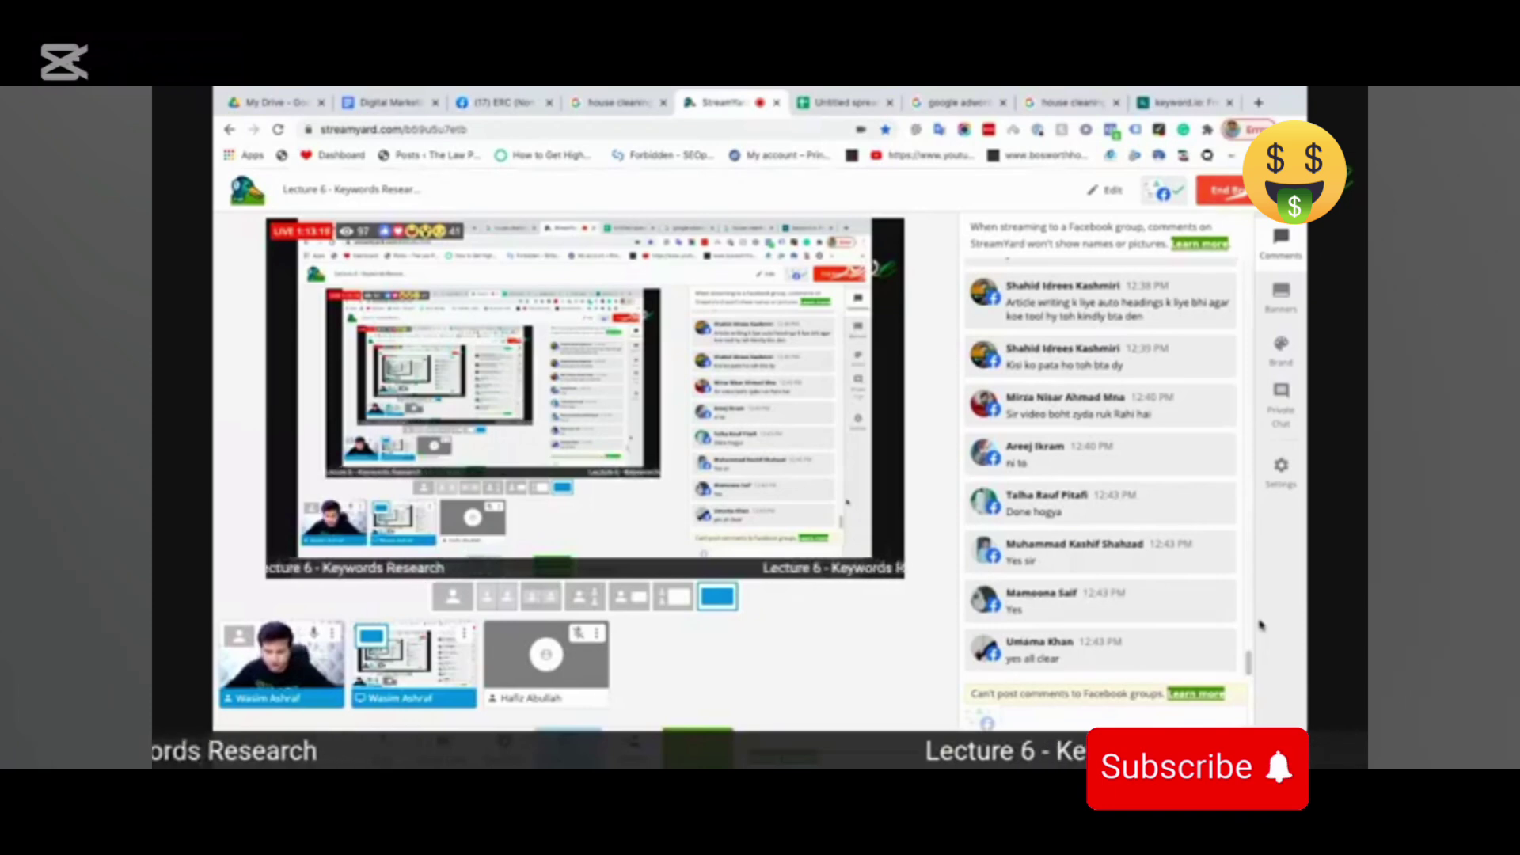
# Return to Google Ads in Safari and submit the business information.
pyautogui.press('super+Tab')
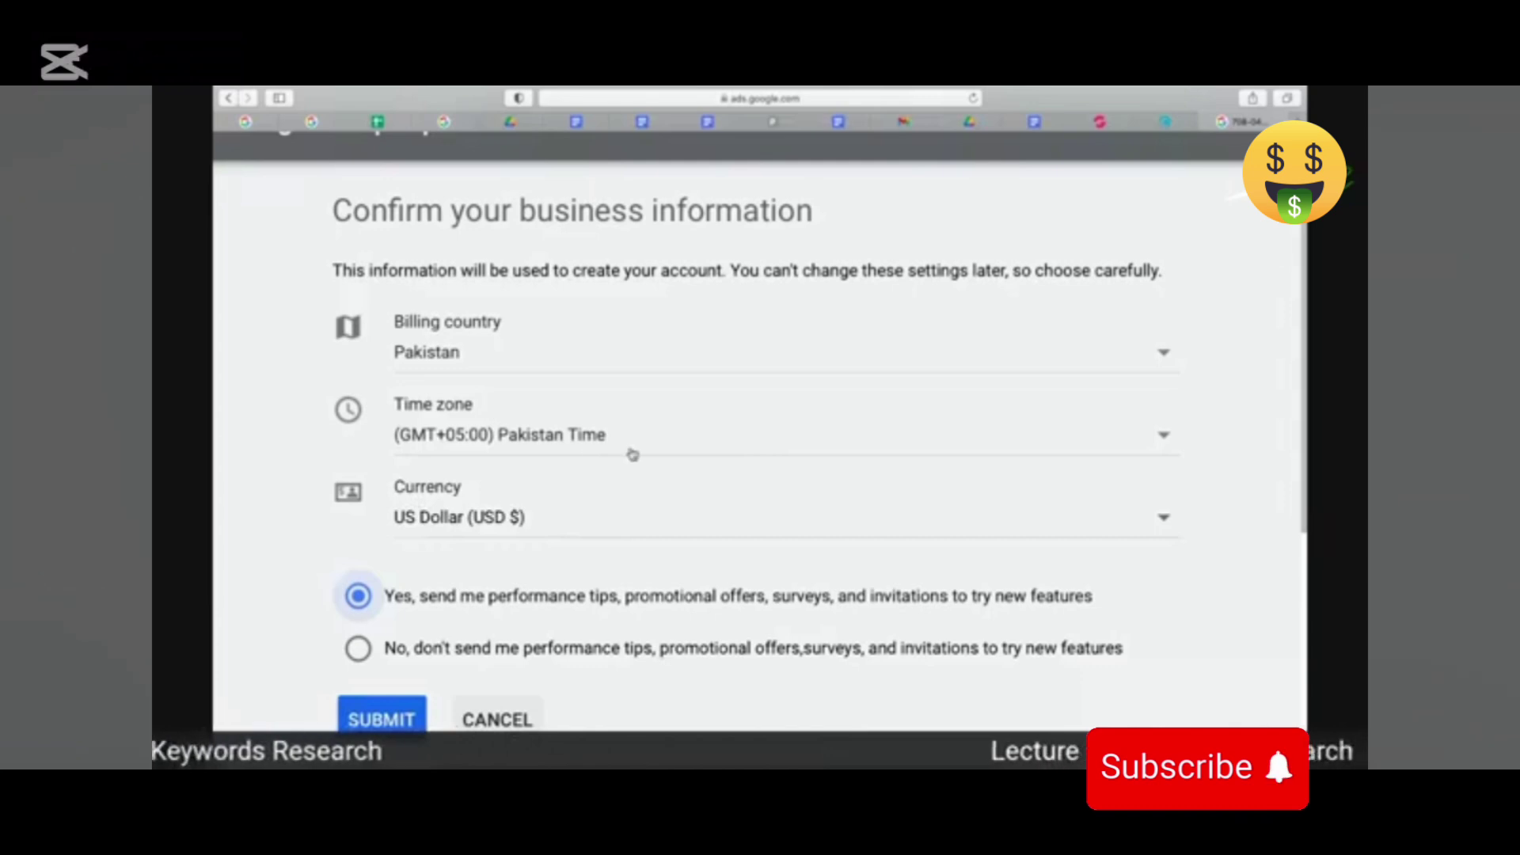
pyautogui.scroll(-1, 631, 508)
pyautogui.scroll(-2, 631, 507)
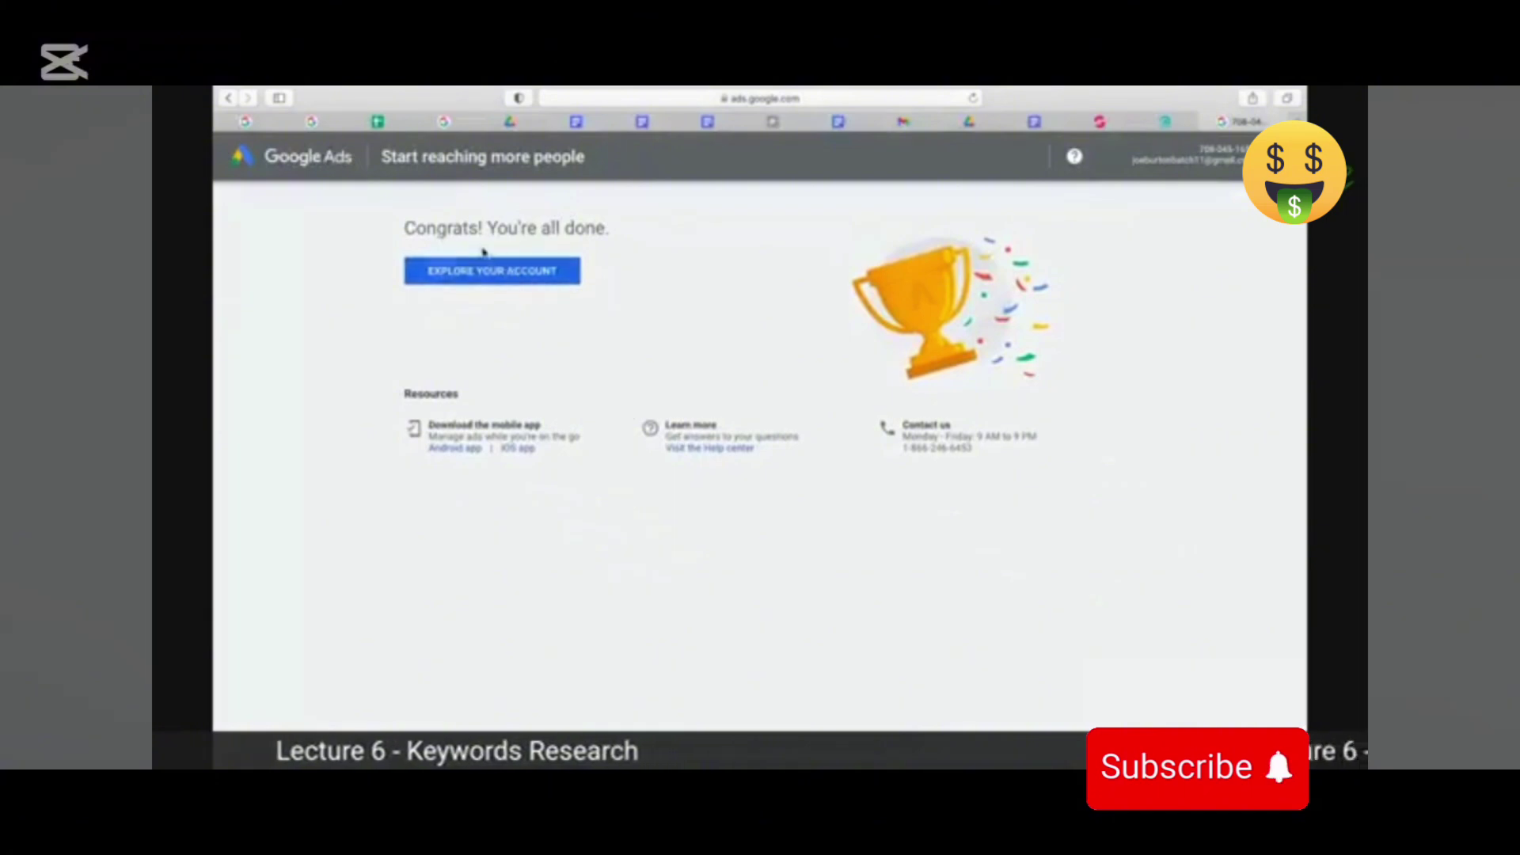
# Examine the account creation confirmation page, including its message, the explore option, resources and the account details in the header.
pyautogui.moveTo(404, 228); pyautogui.dragTo(609, 228)
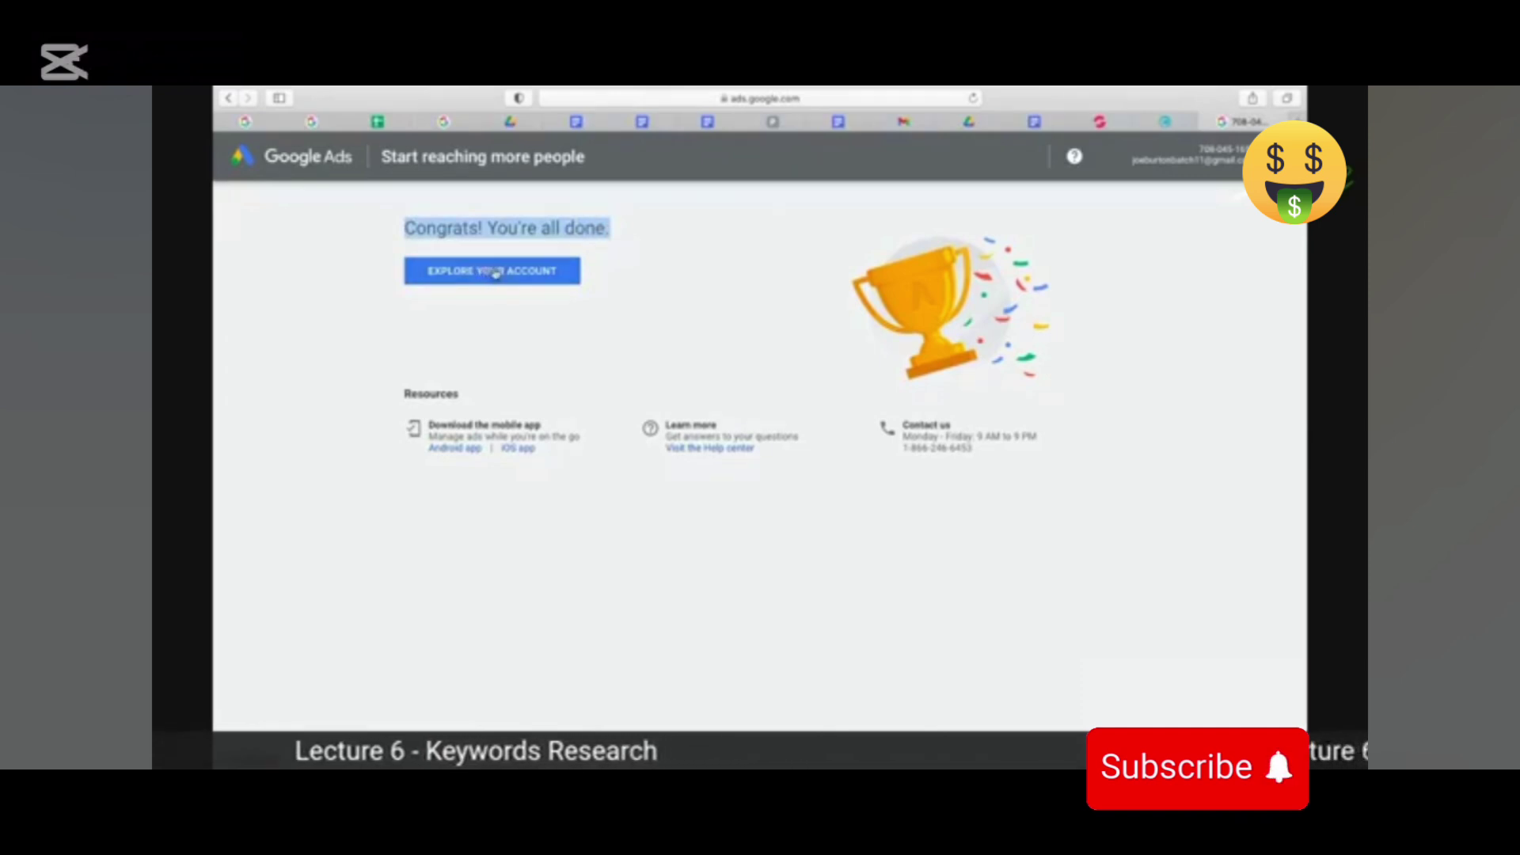
pyautogui.scroll(2, 495, 272)
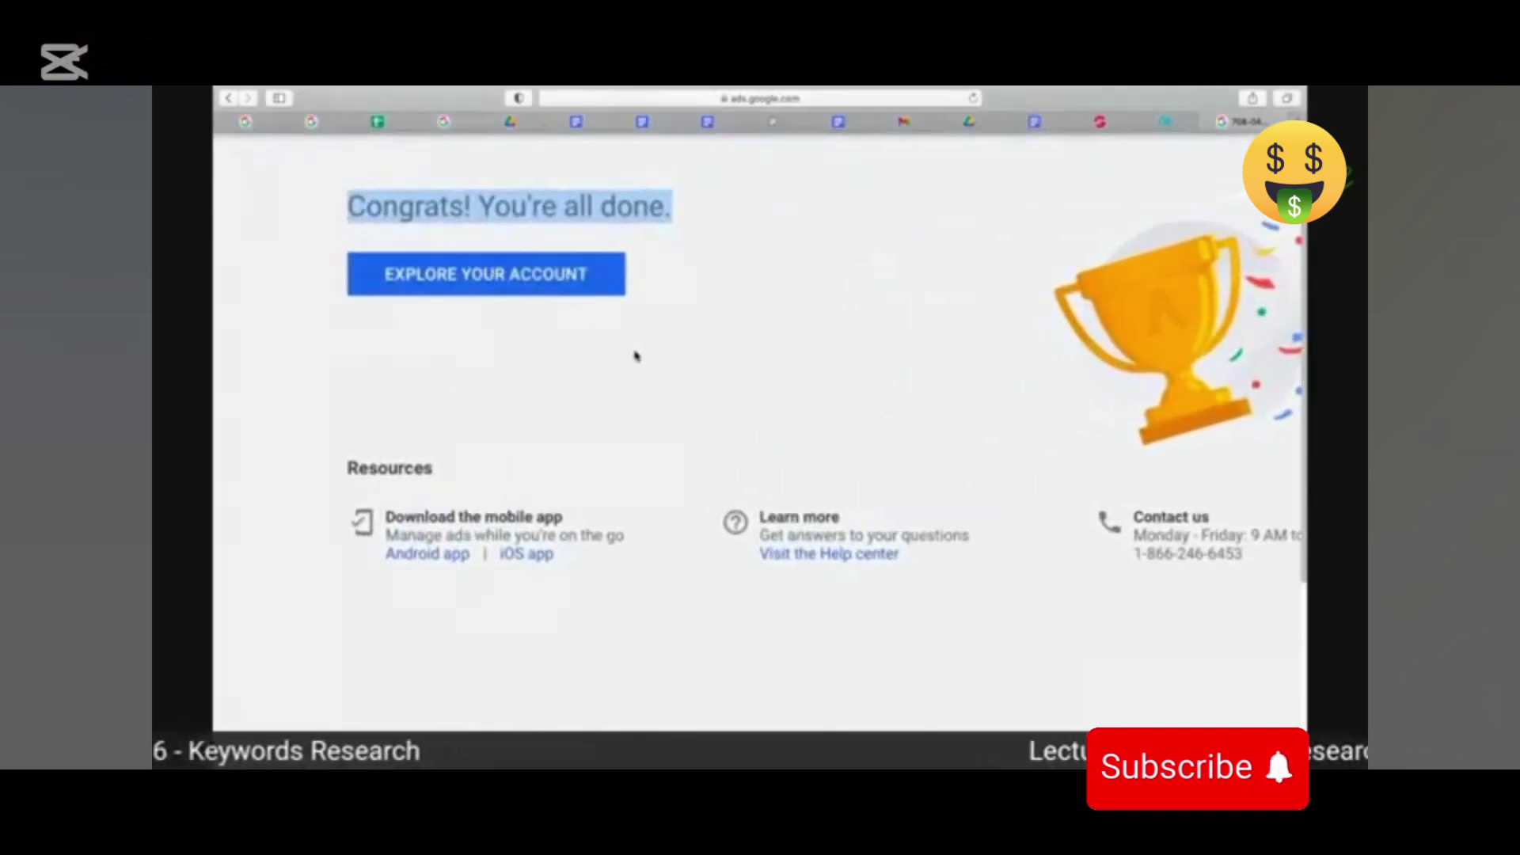
pyautogui.scroll(1, 637, 356)
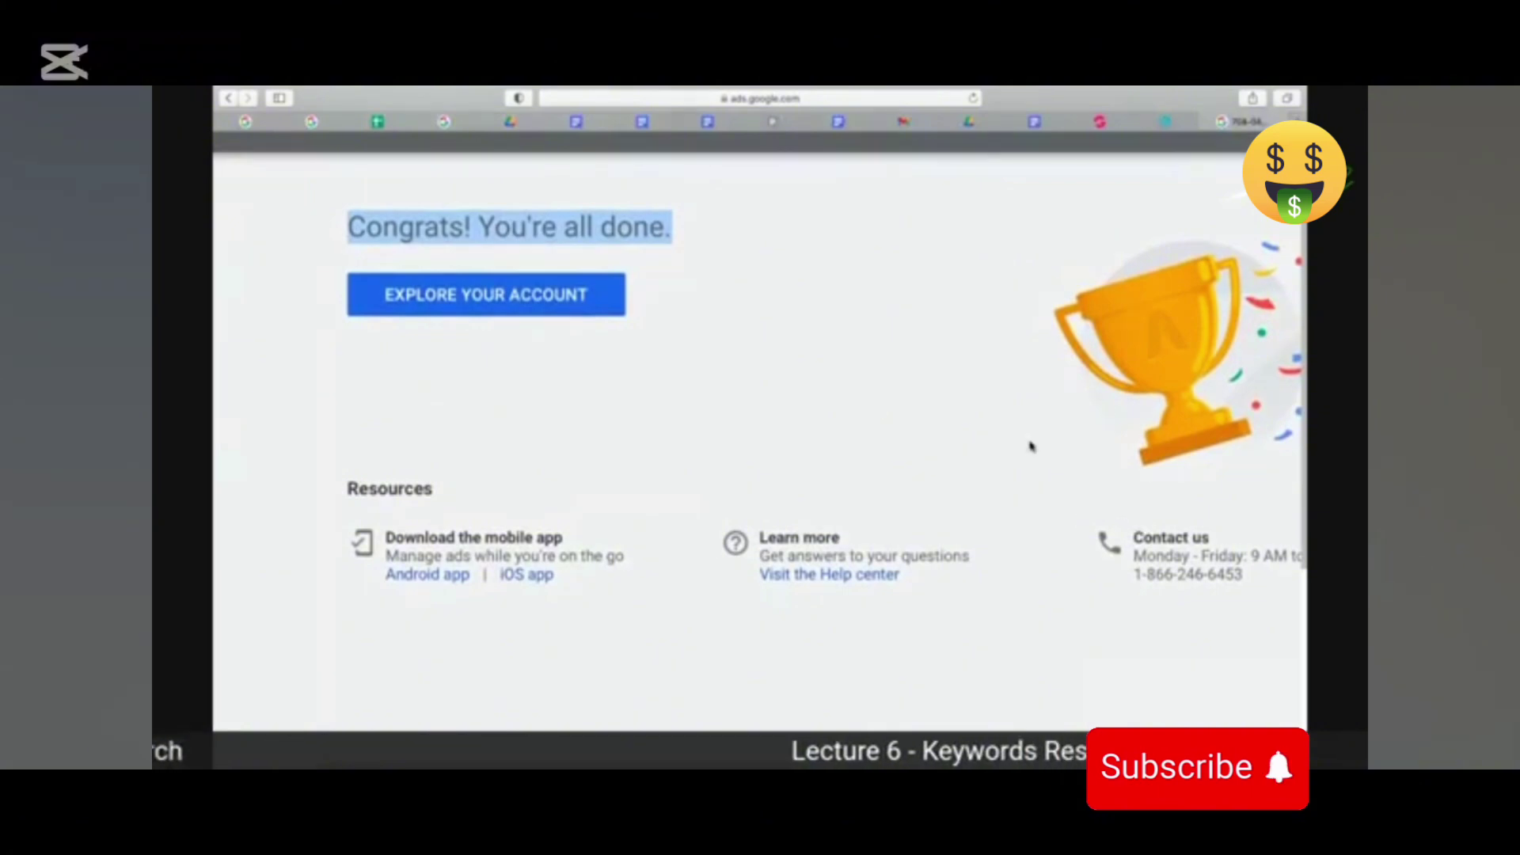
pyautogui.scroll(2, 1025, 451)
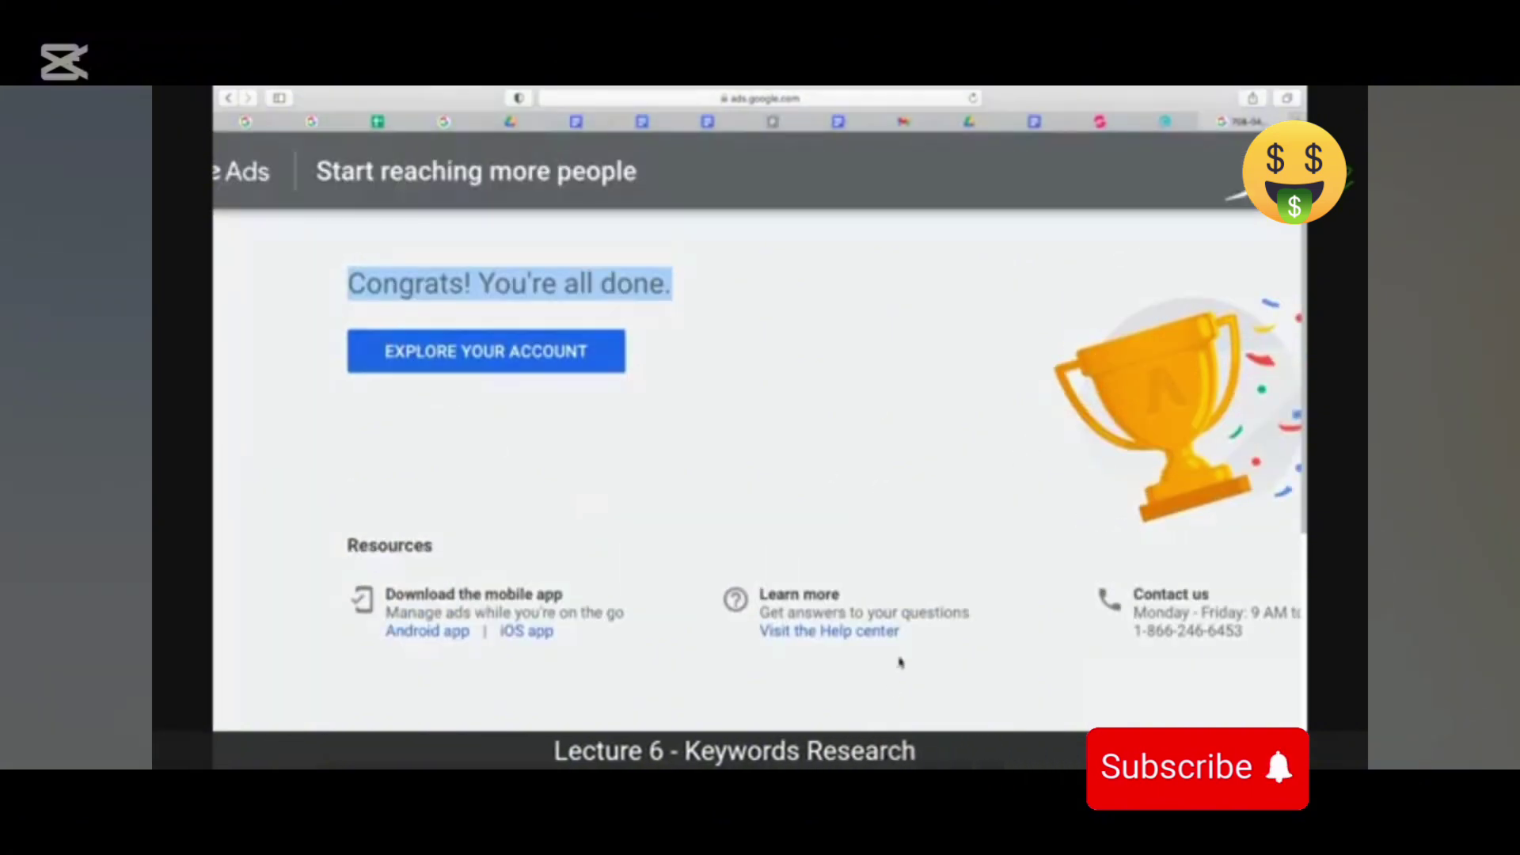
pyautogui.moveTo(851, 761)
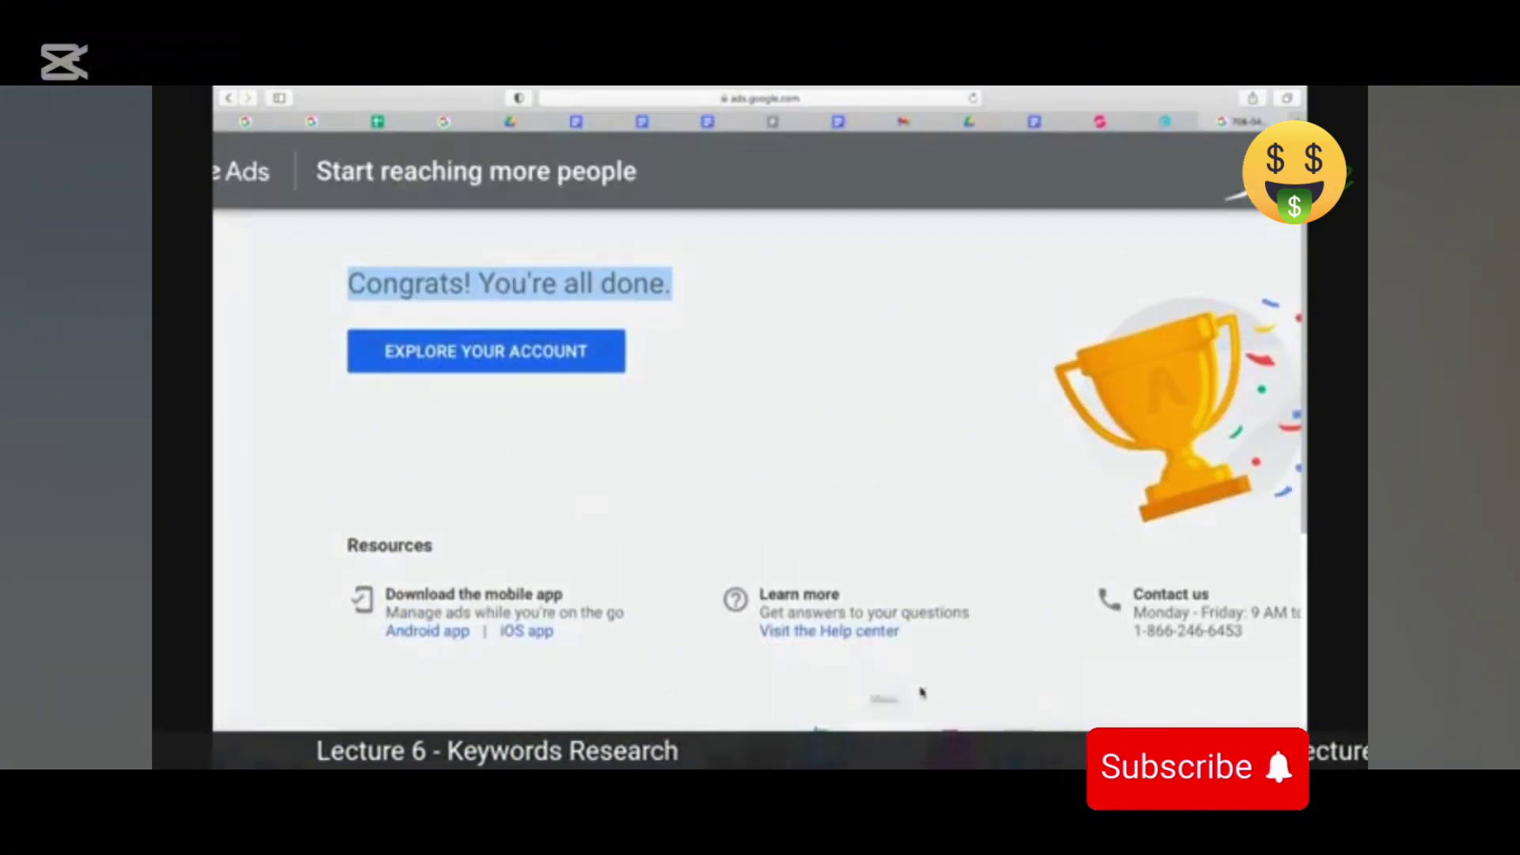
pyautogui.hscroll(1, 758, 443)
pyautogui.hscroll(5, 759, 443)
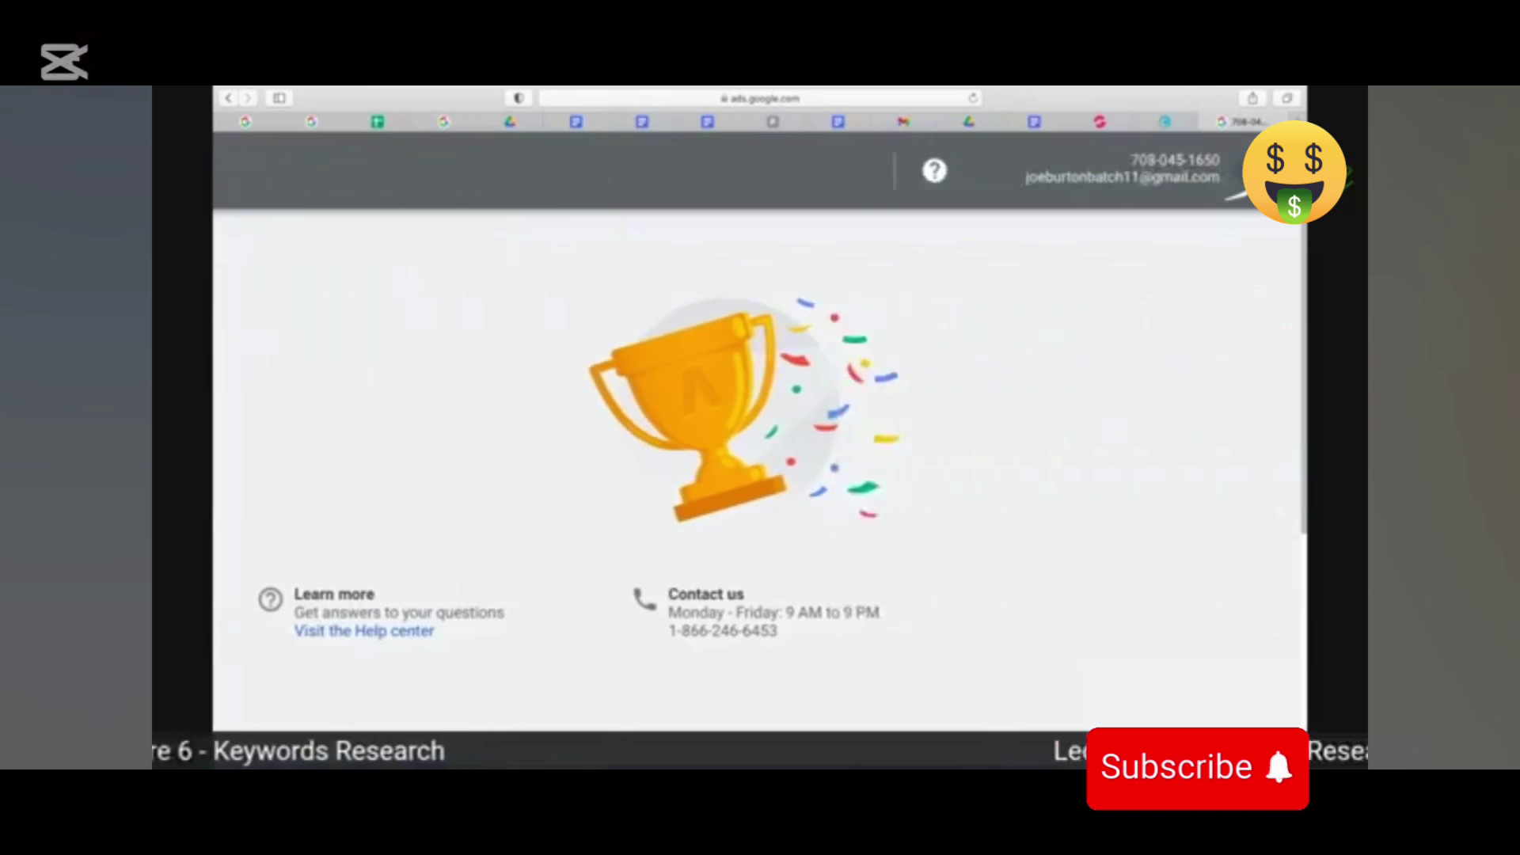
pyautogui.hscroll(-7, 758, 443)
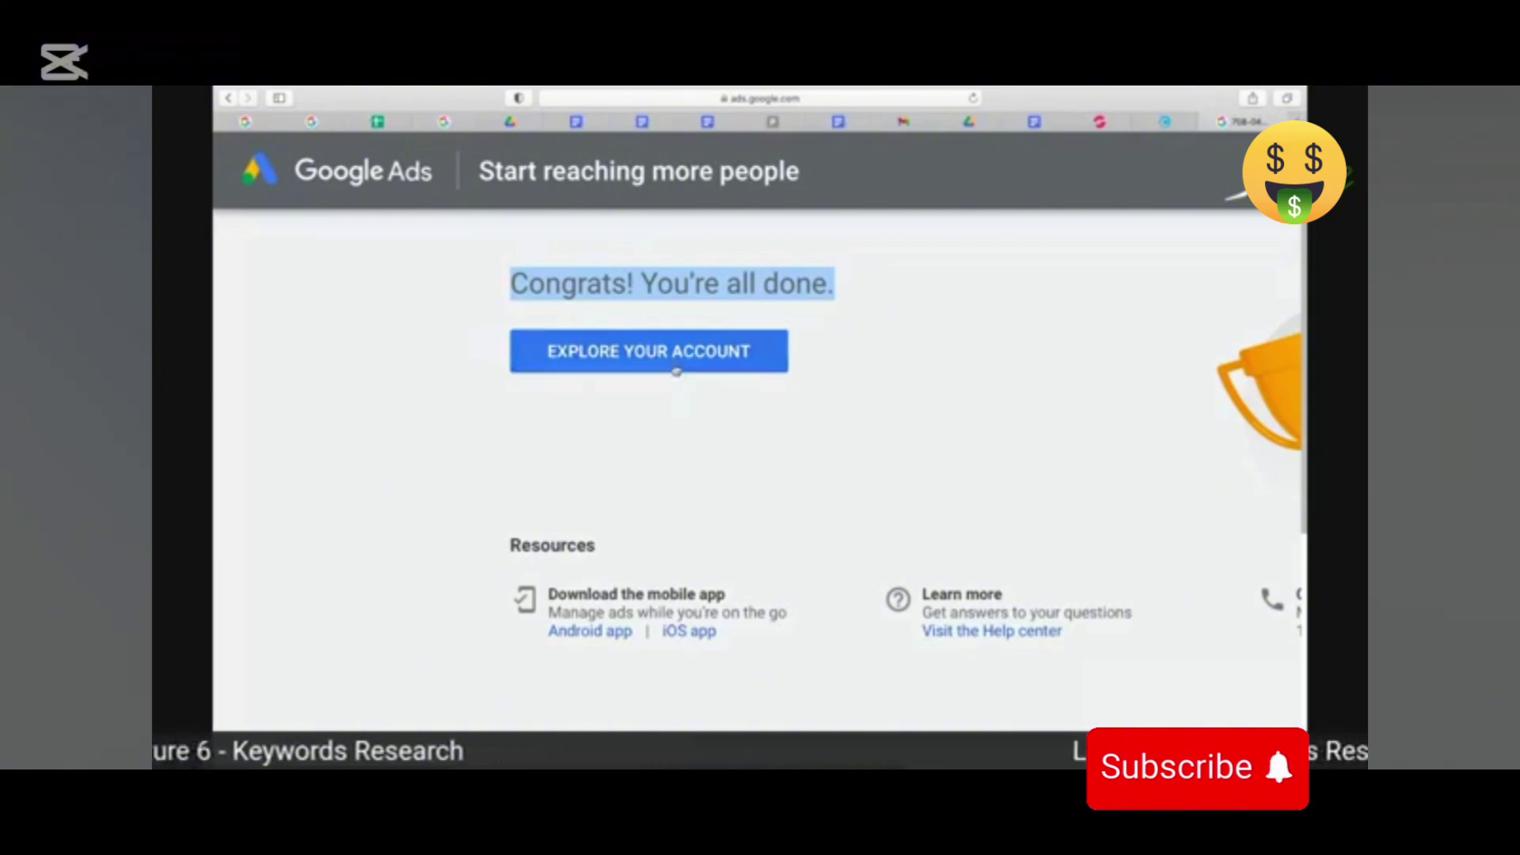
pyautogui.press('super+Tab')
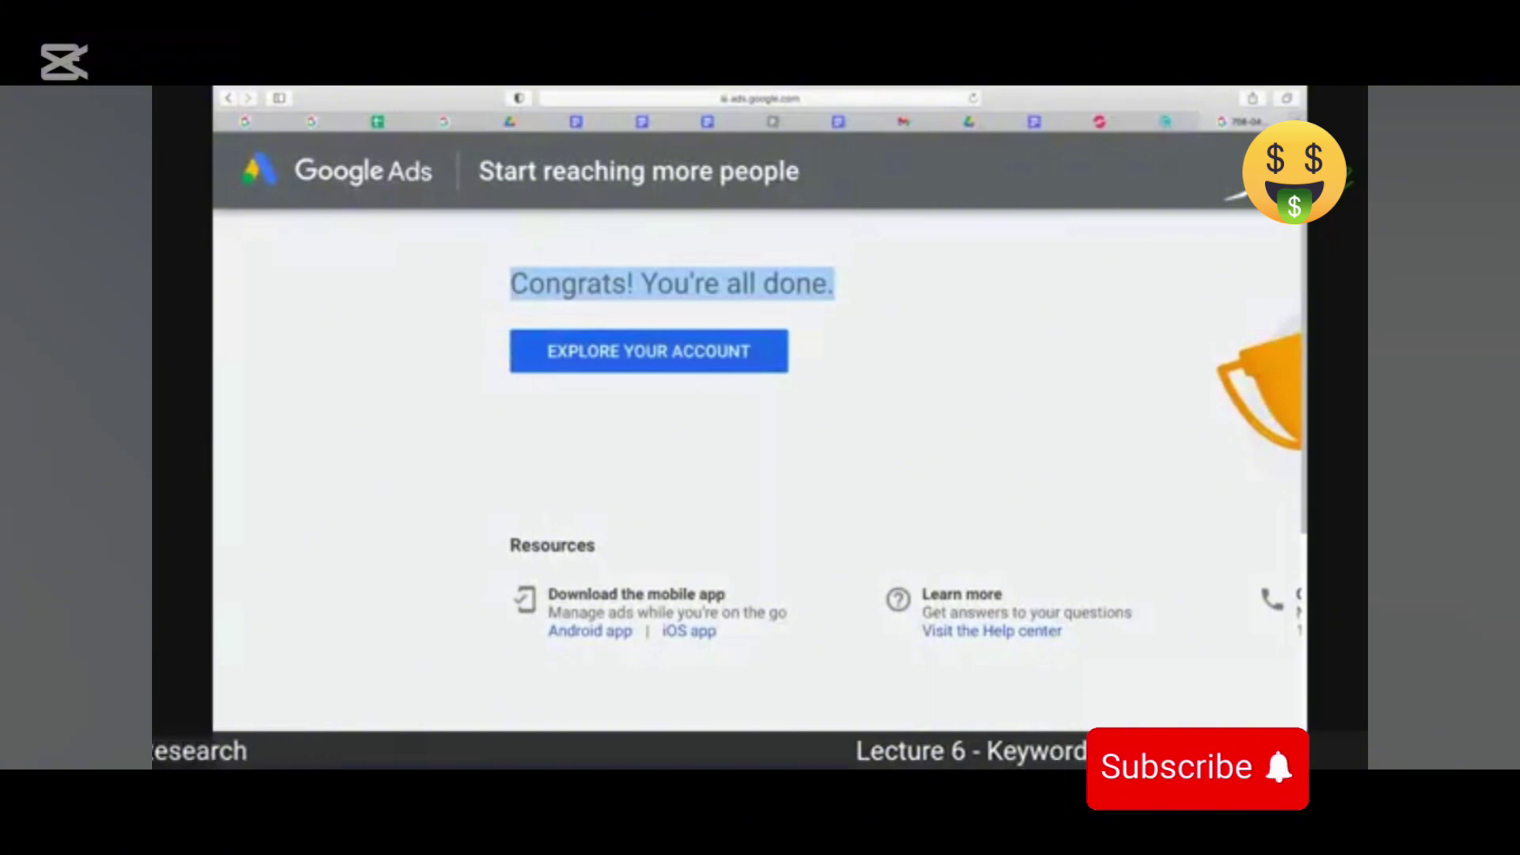
pyautogui.hscroll(10, 760, 427)
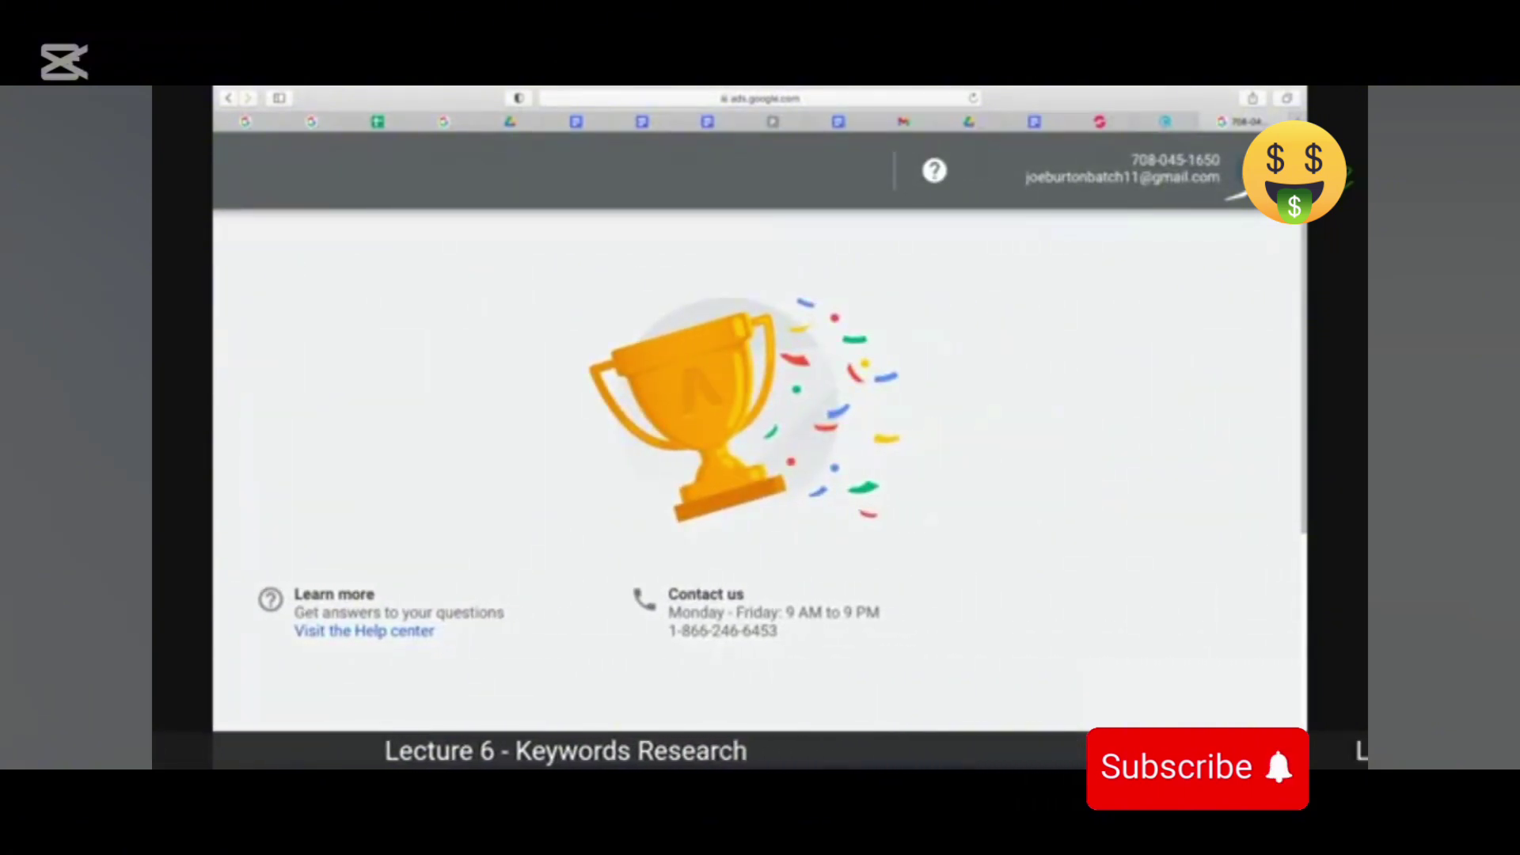
pyautogui.hscroll(-10, 760, 427)
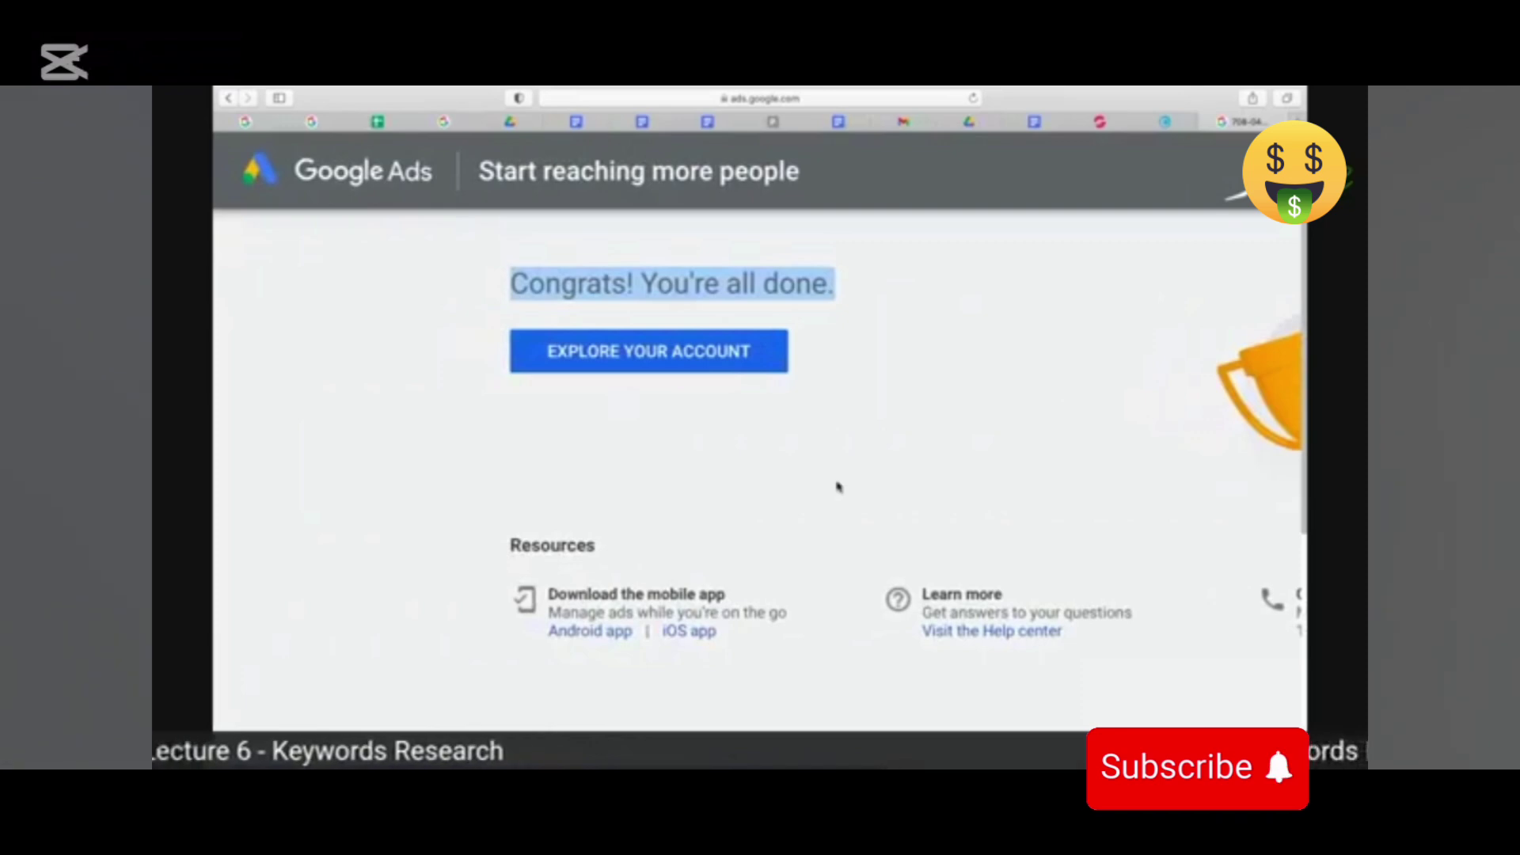
# Check the StreamYard viewer comments in Chrome, return to Google Ads in Safari and choose to explore the new account.
pyautogui.press('super+Tab')
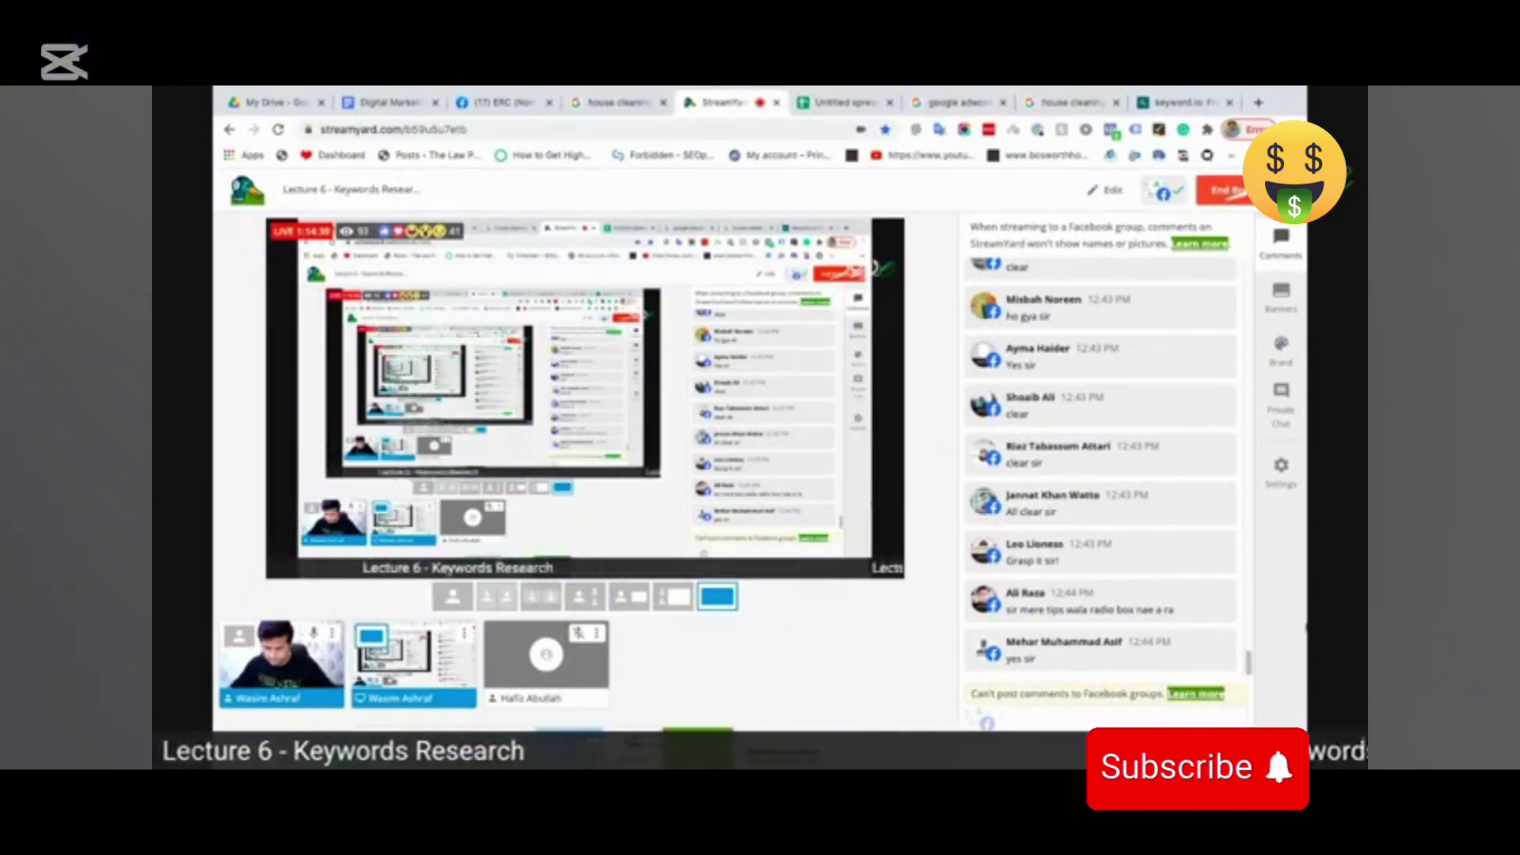
pyautogui.press('super+Tab')
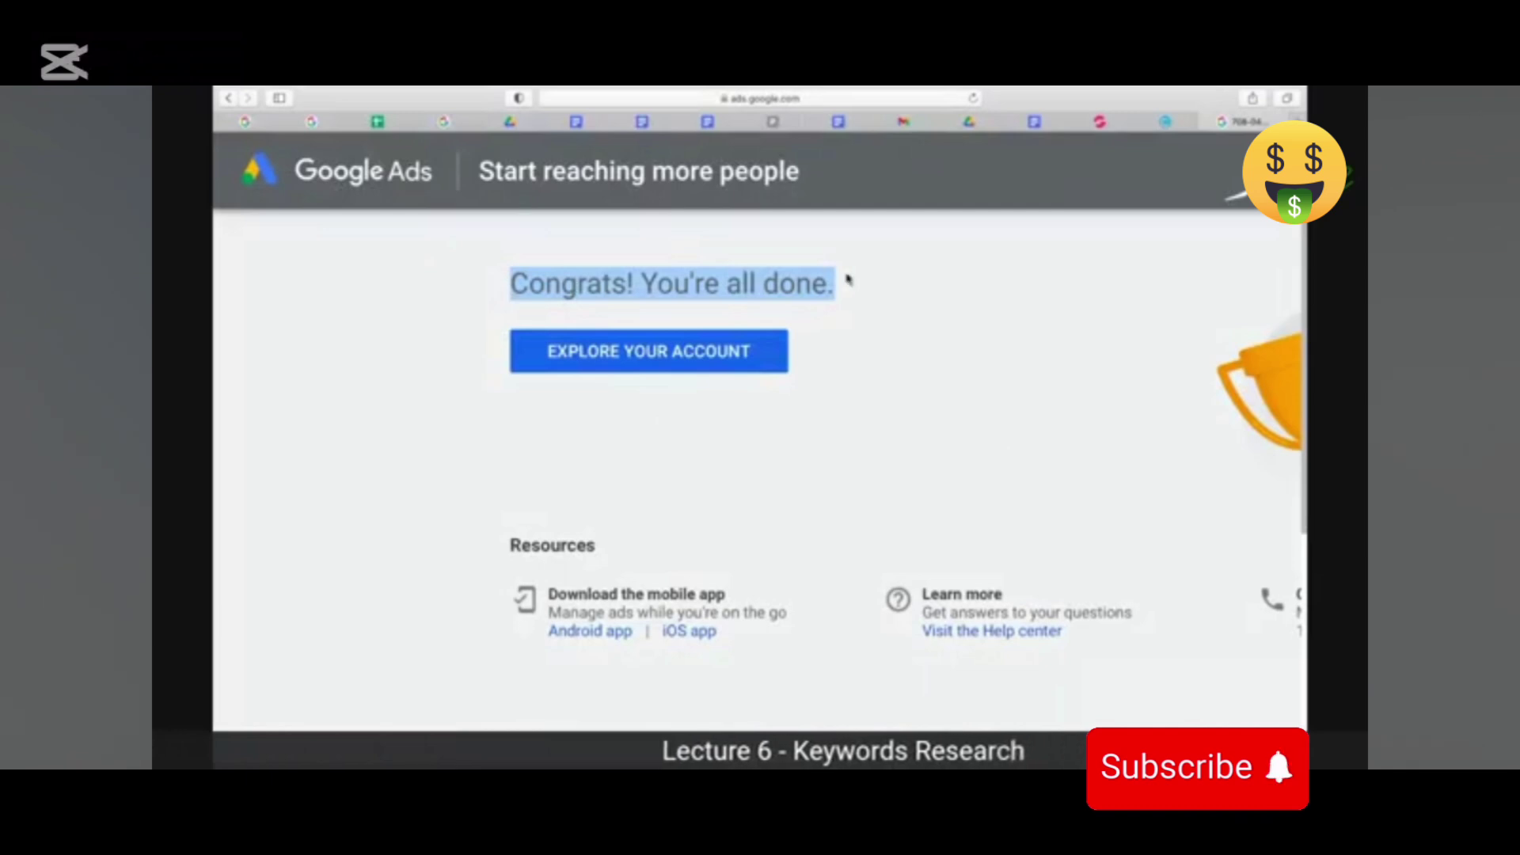
pyautogui.click(648, 356)
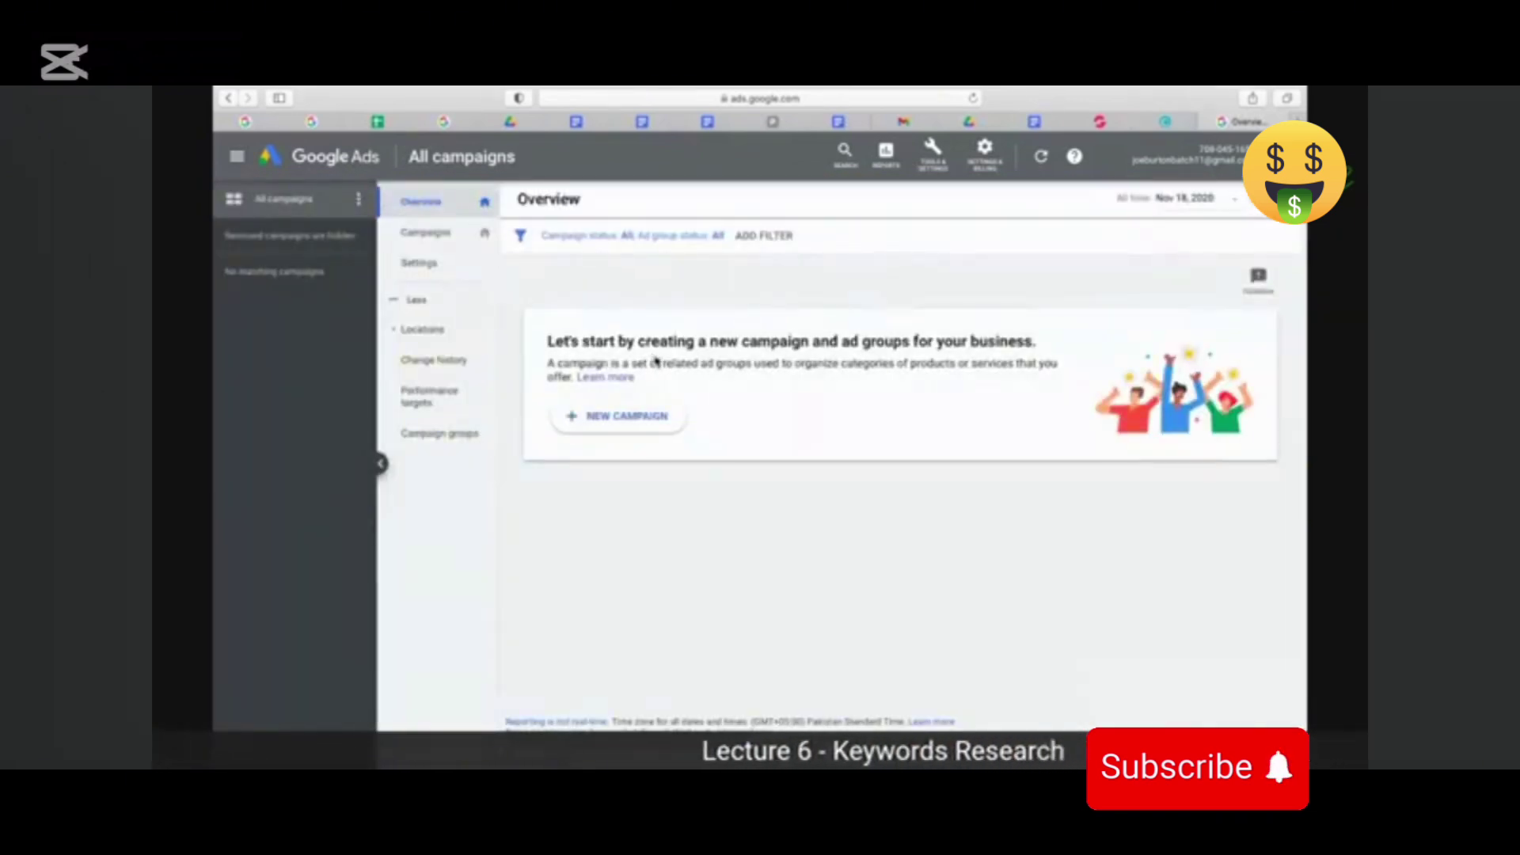
# Examine the new account's Overview page, including the campaign prompt and header tools, and dismiss the expanded campaign navigation.
pyautogui.scroll(3, 656, 354)
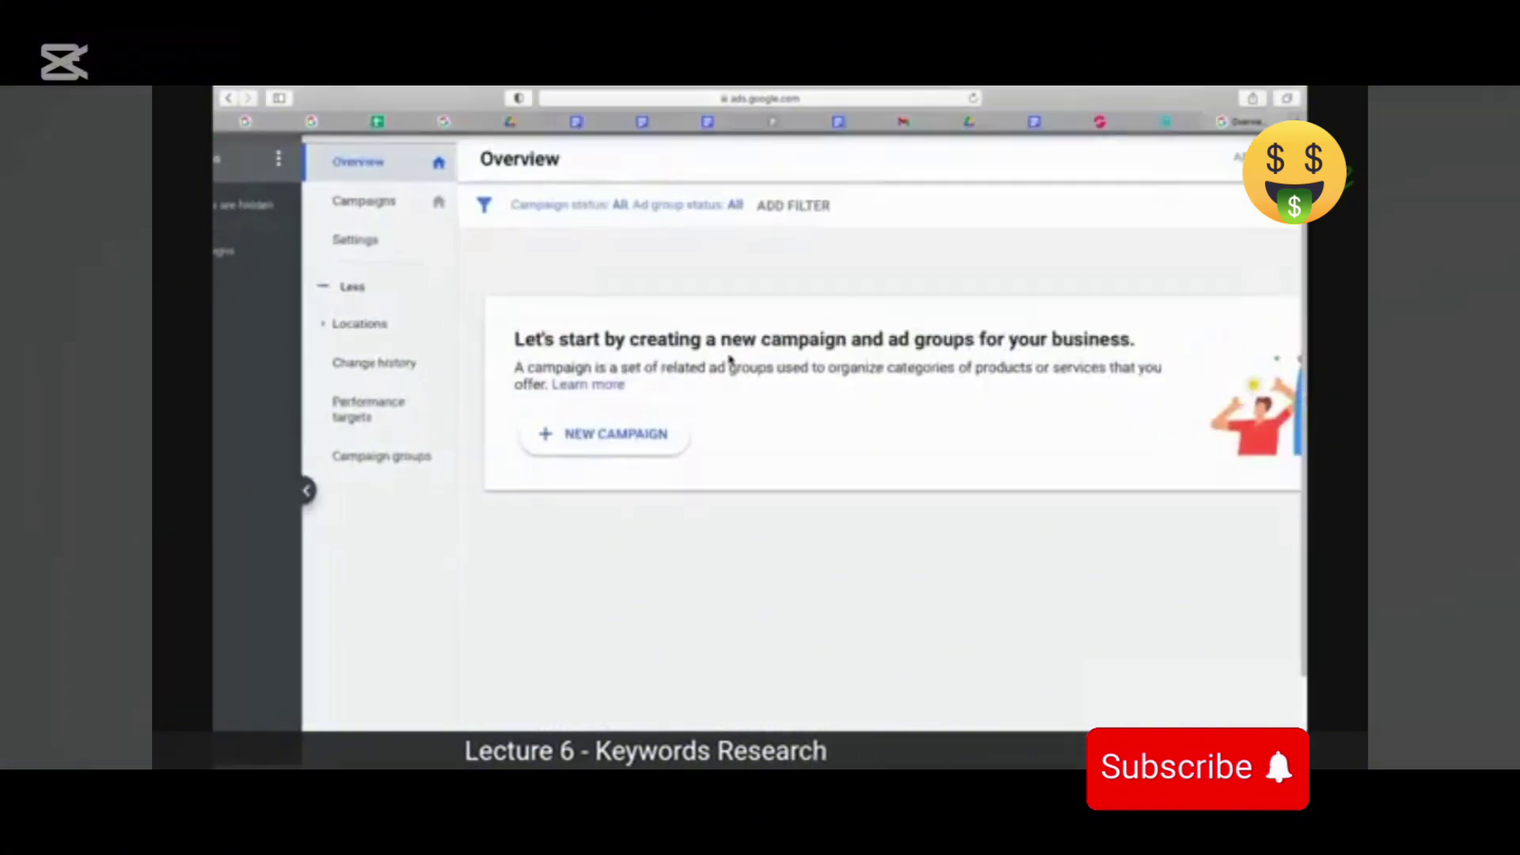
pyautogui.scroll(-3, 748, 349)
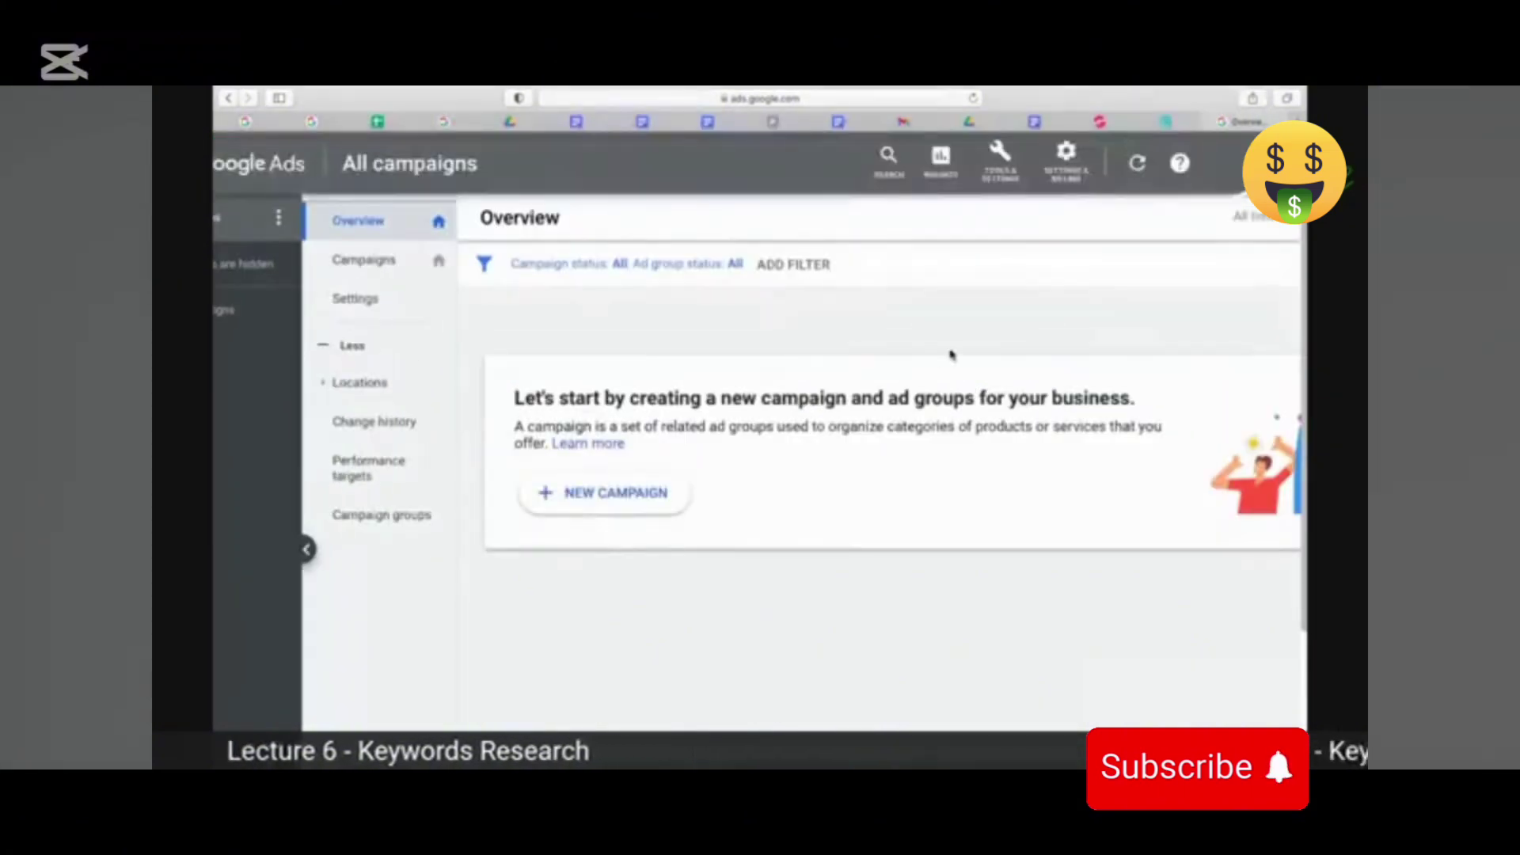
pyautogui.scroll(3, 949, 353)
pyautogui.scroll(2, 952, 352)
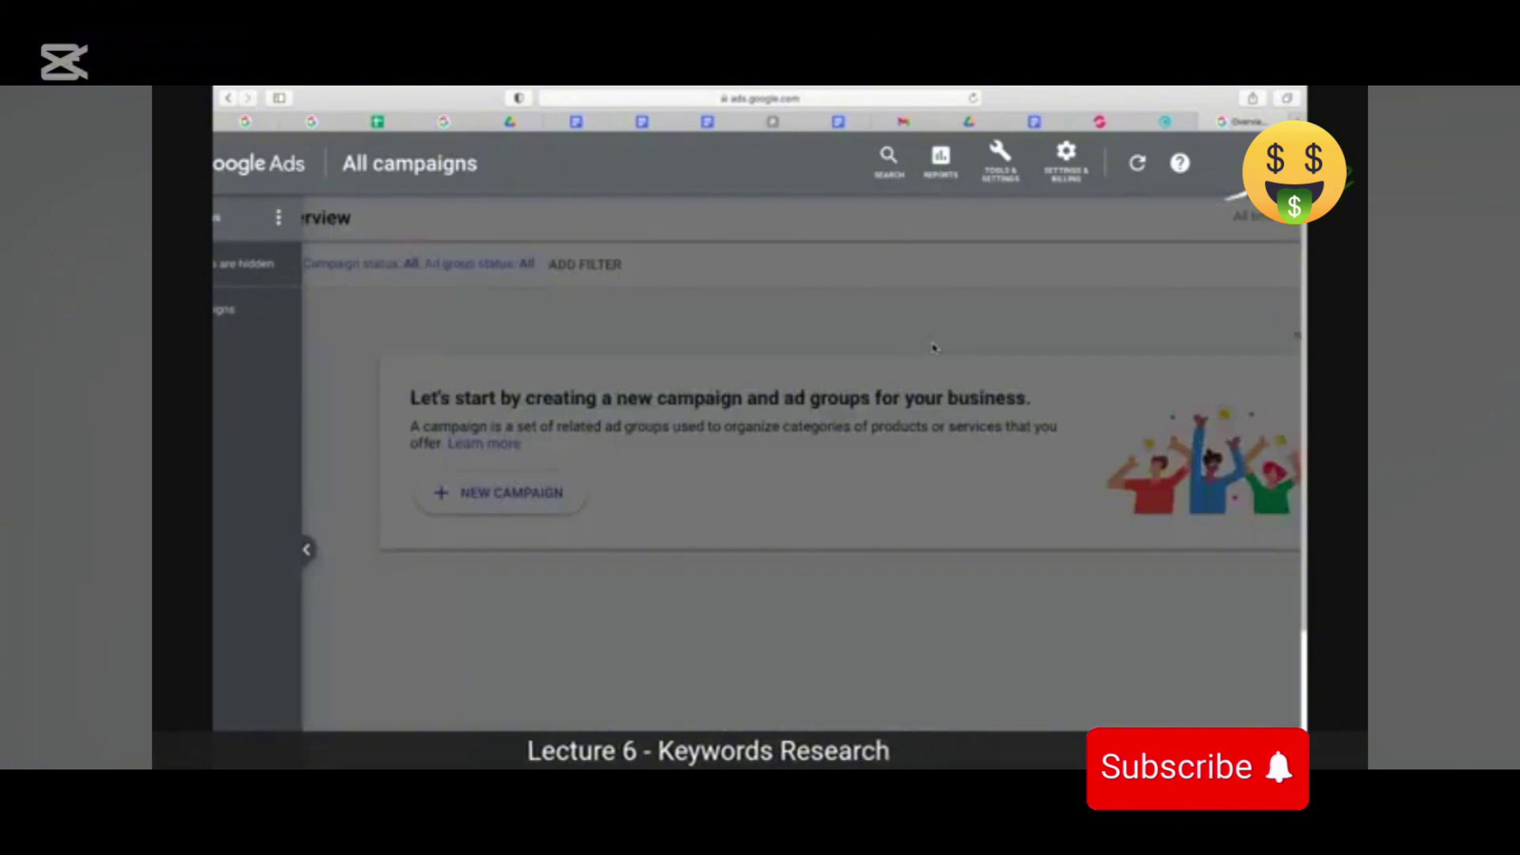
pyautogui.scroll(-3, 923, 423)
pyautogui.scroll(3, 923, 420)
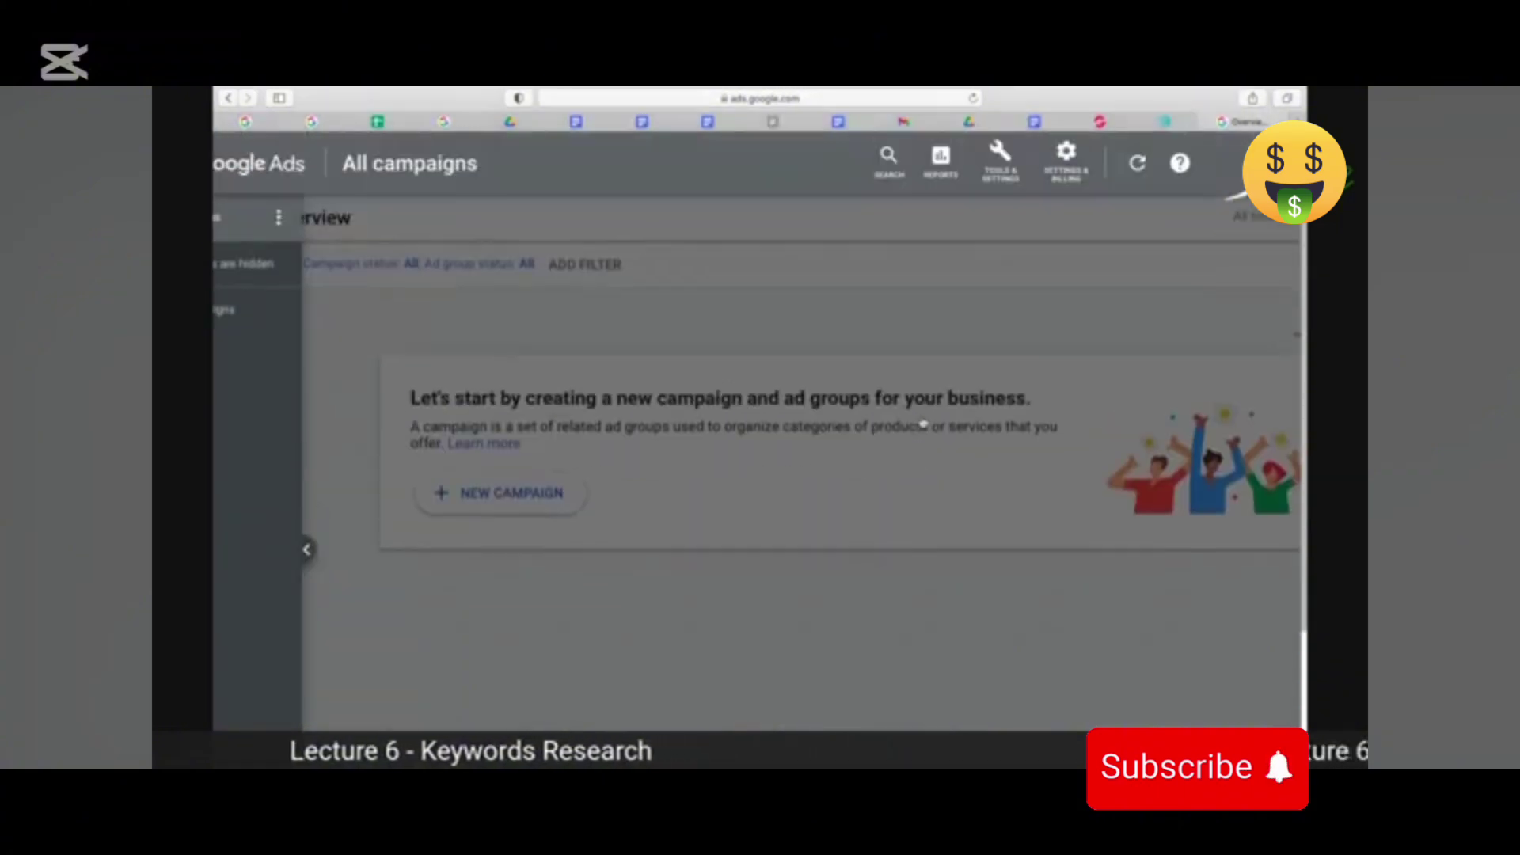
pyautogui.scroll(-3, 897, 588)
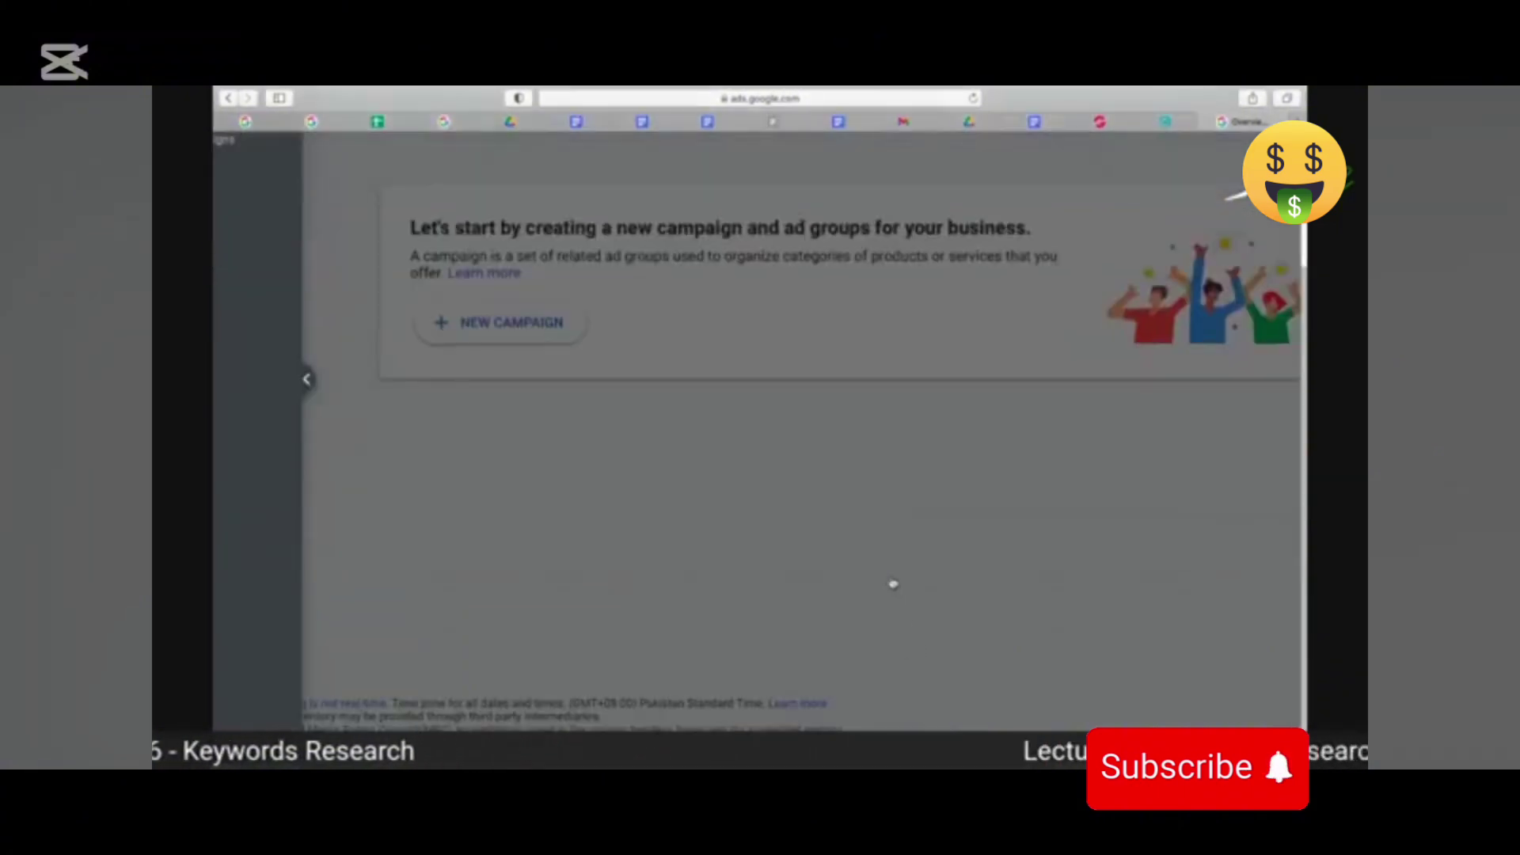
pyautogui.scroll(3, 893, 585)
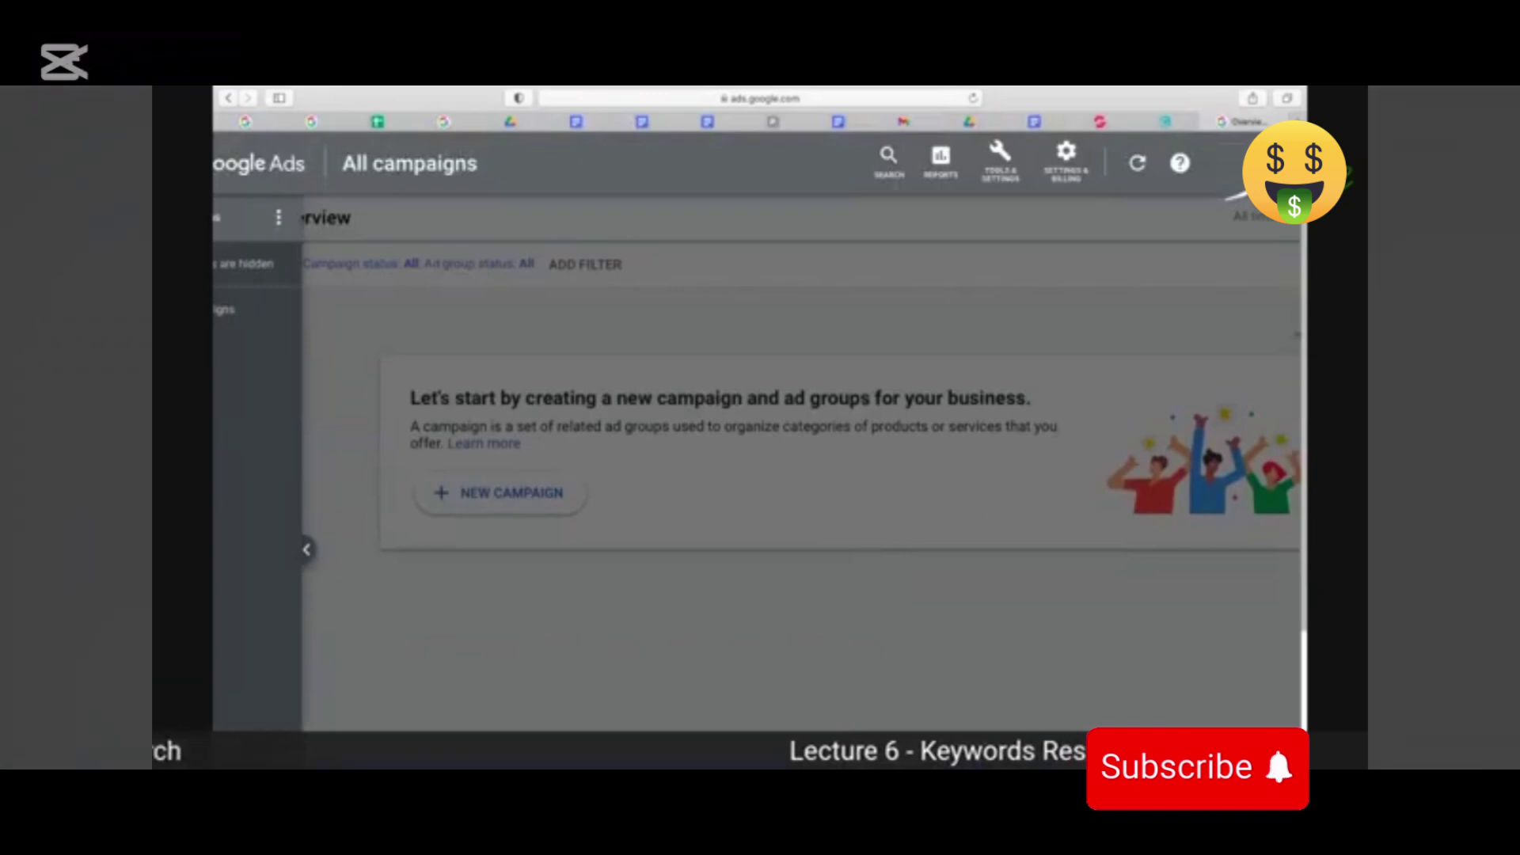
pyautogui.moveTo(697, 720)
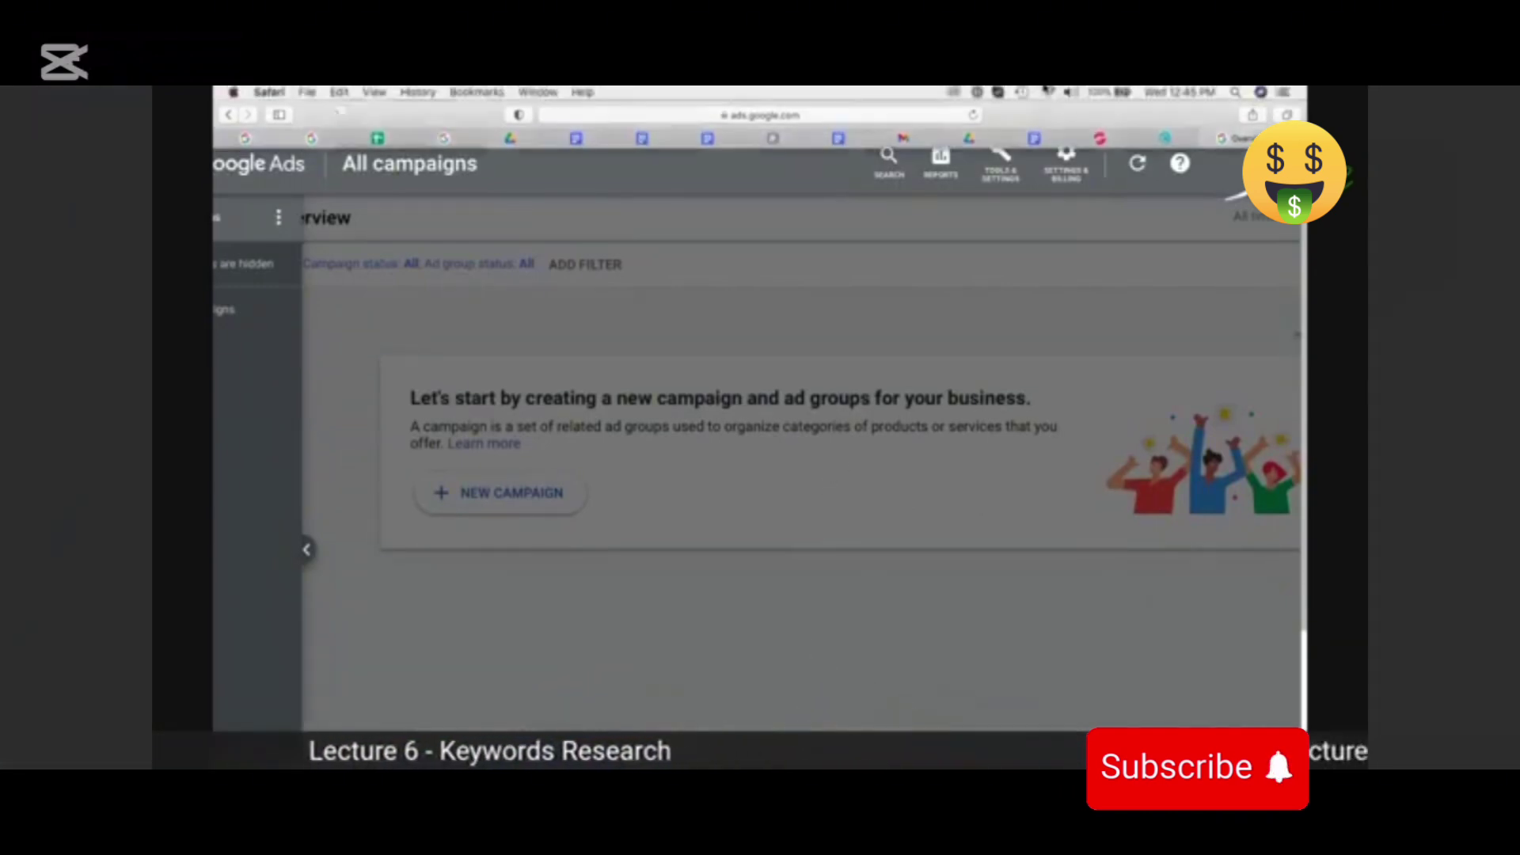
pyautogui.moveTo(1087, 90)
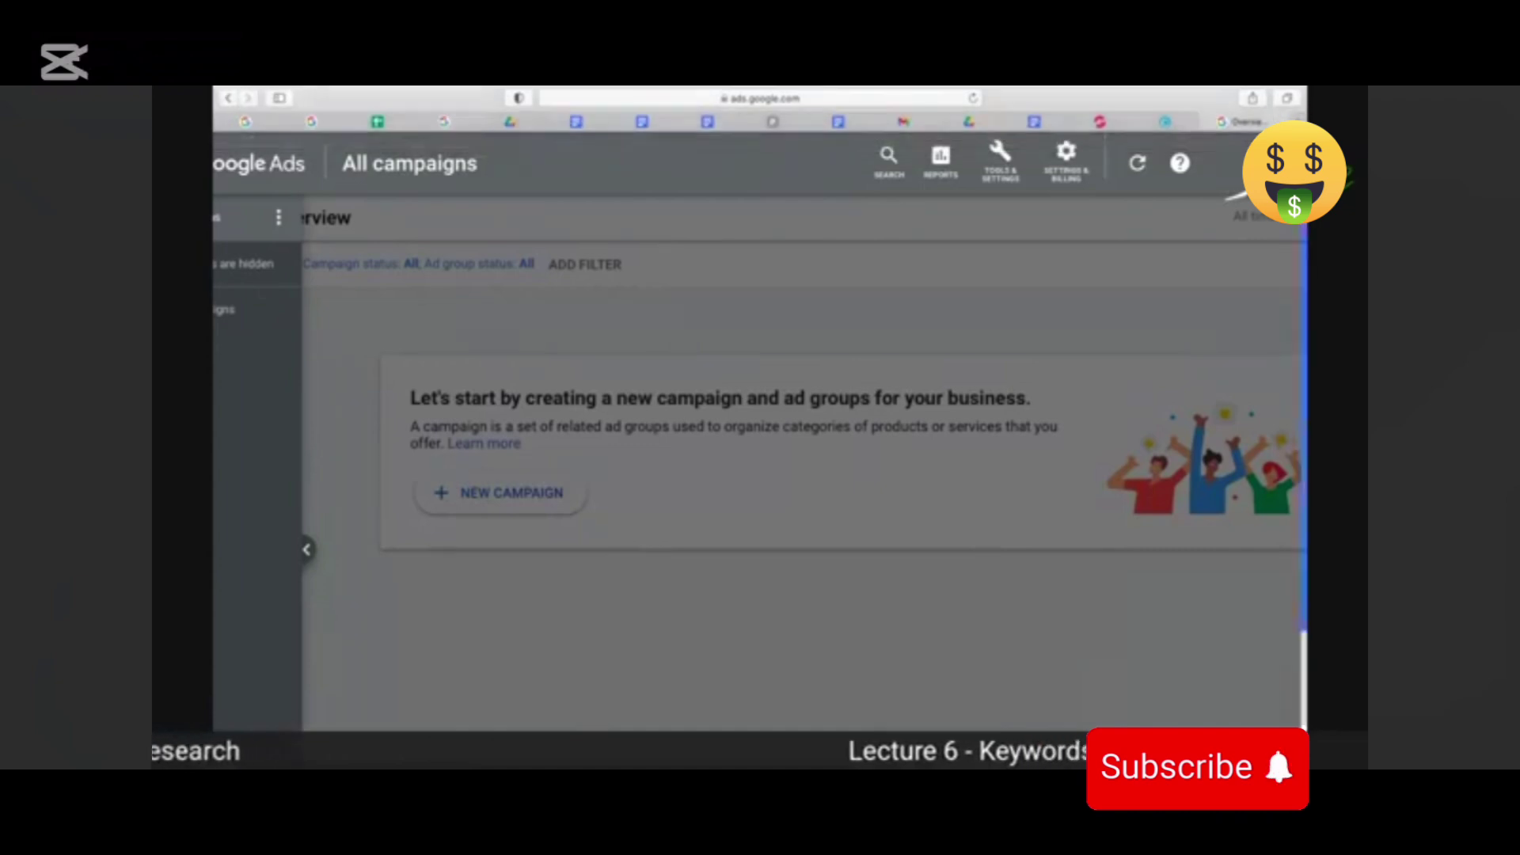
pyautogui.click(945, 345)
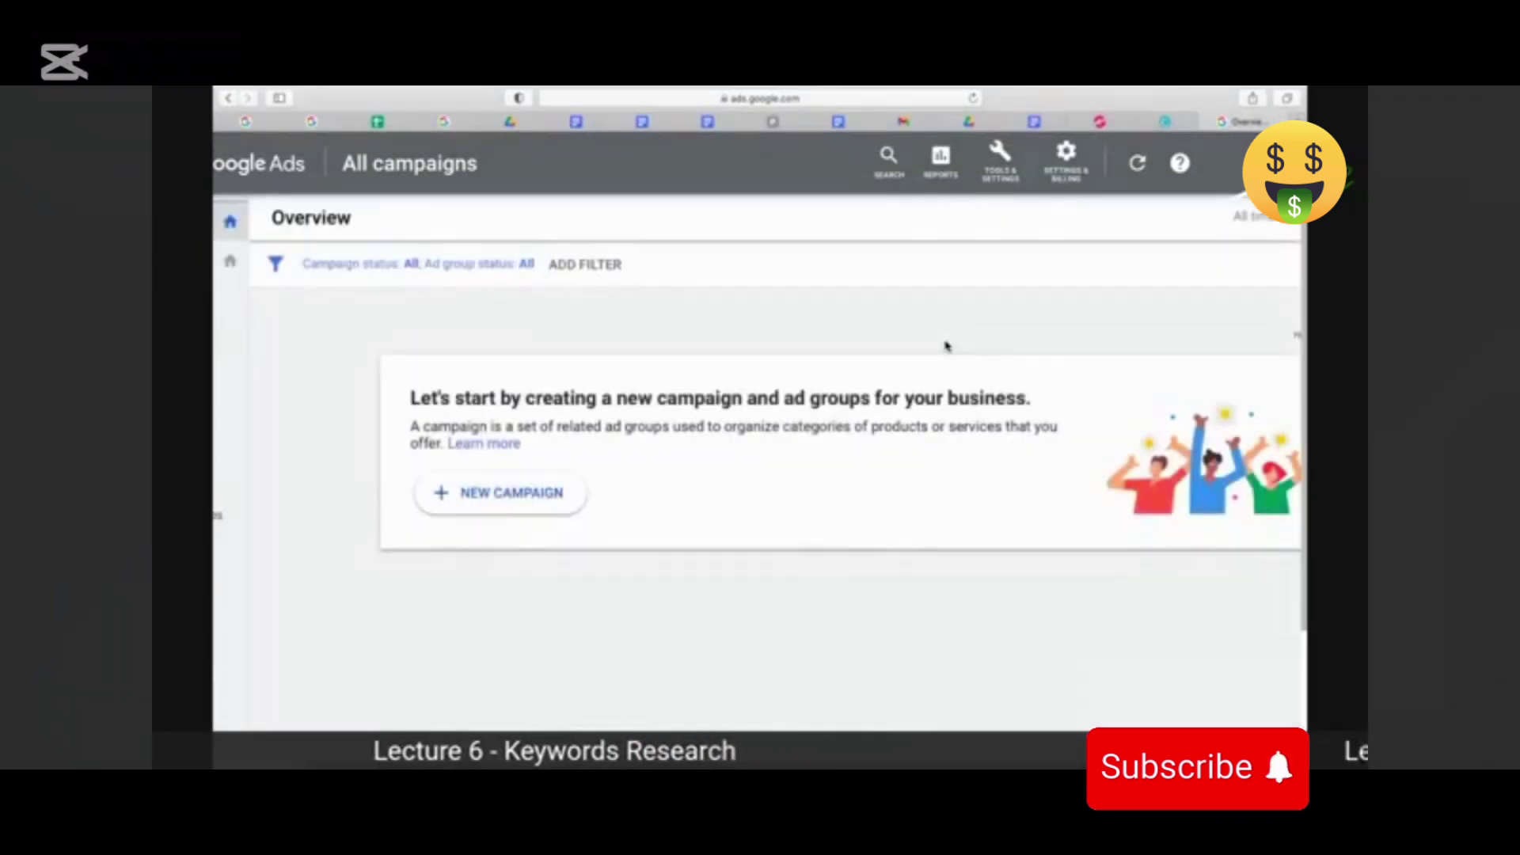
# Switch to Chrome to read the latest viewer comments on the StreamYard broadcast, and return to Google Ads in Safari.
pyautogui.press('super+Tab')
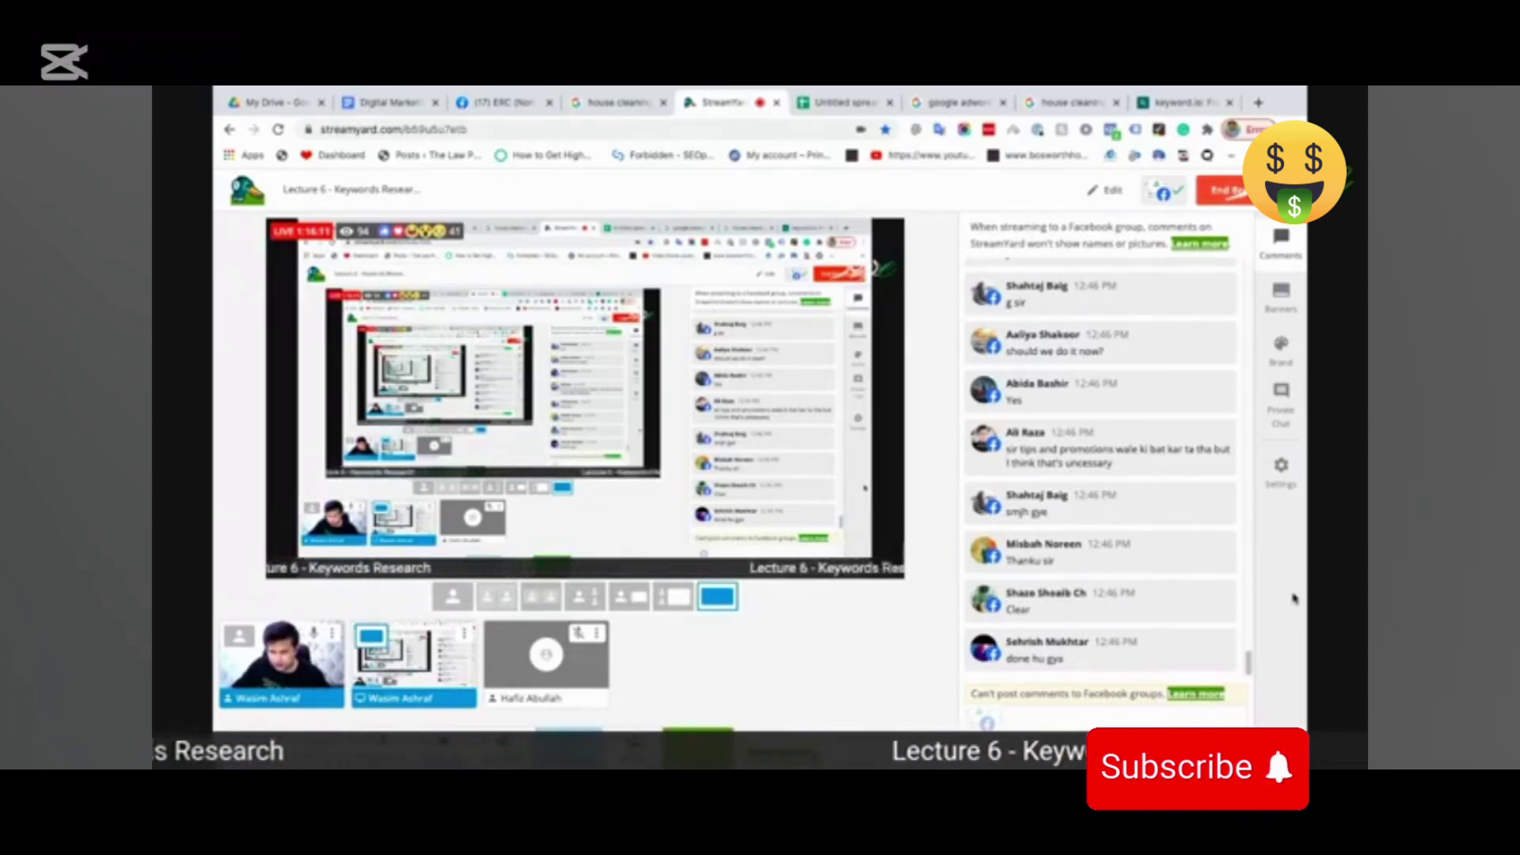
pyautogui.scroll(1, 1212, 533)
pyautogui.scroll(1, 1212, 533)
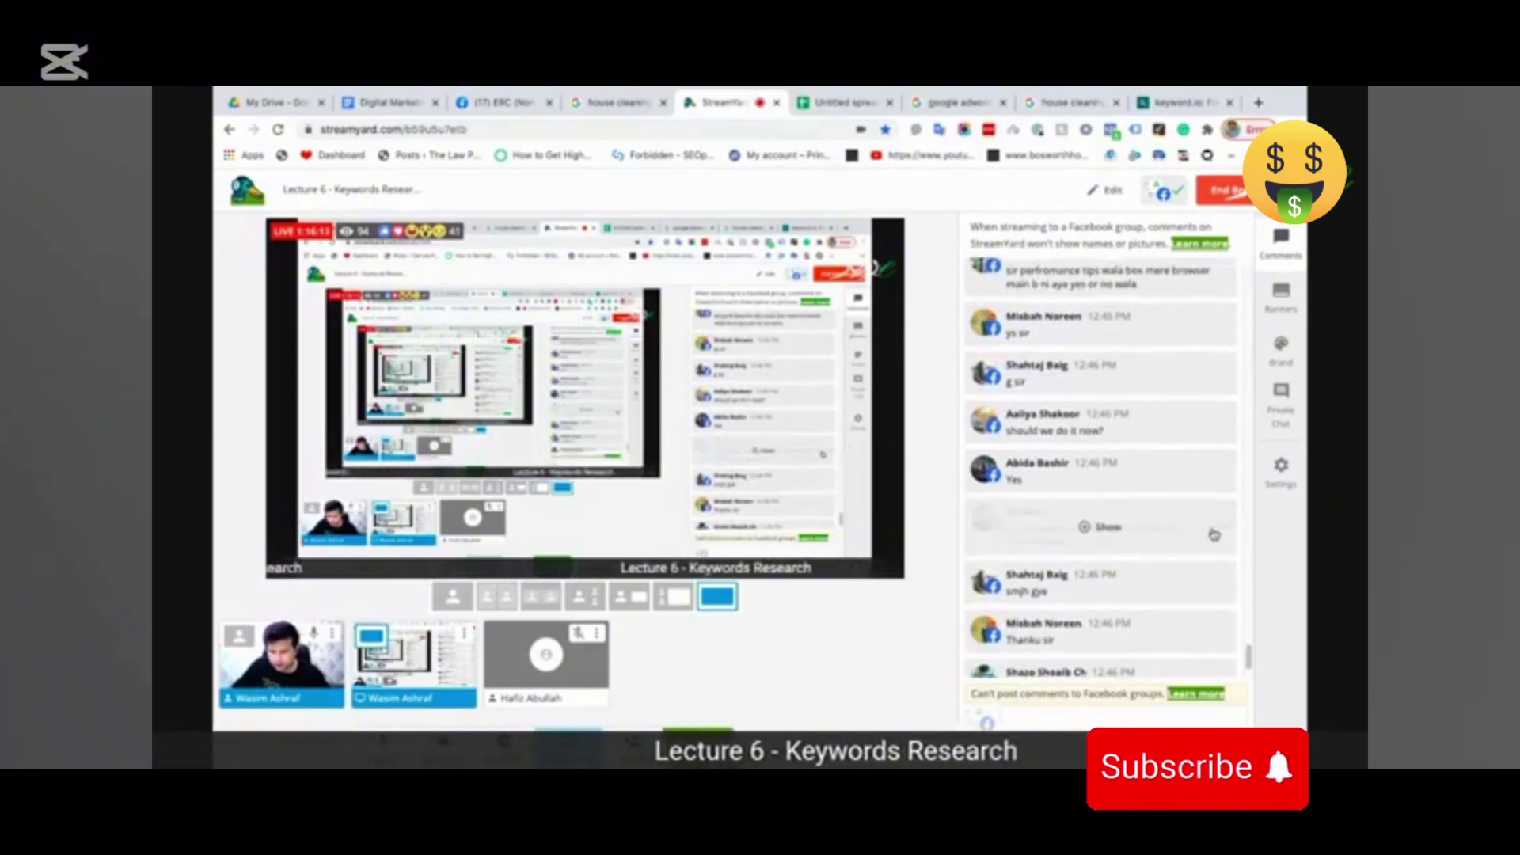
pyautogui.scroll(1, 1213, 534)
pyautogui.scroll(-3, 1213, 535)
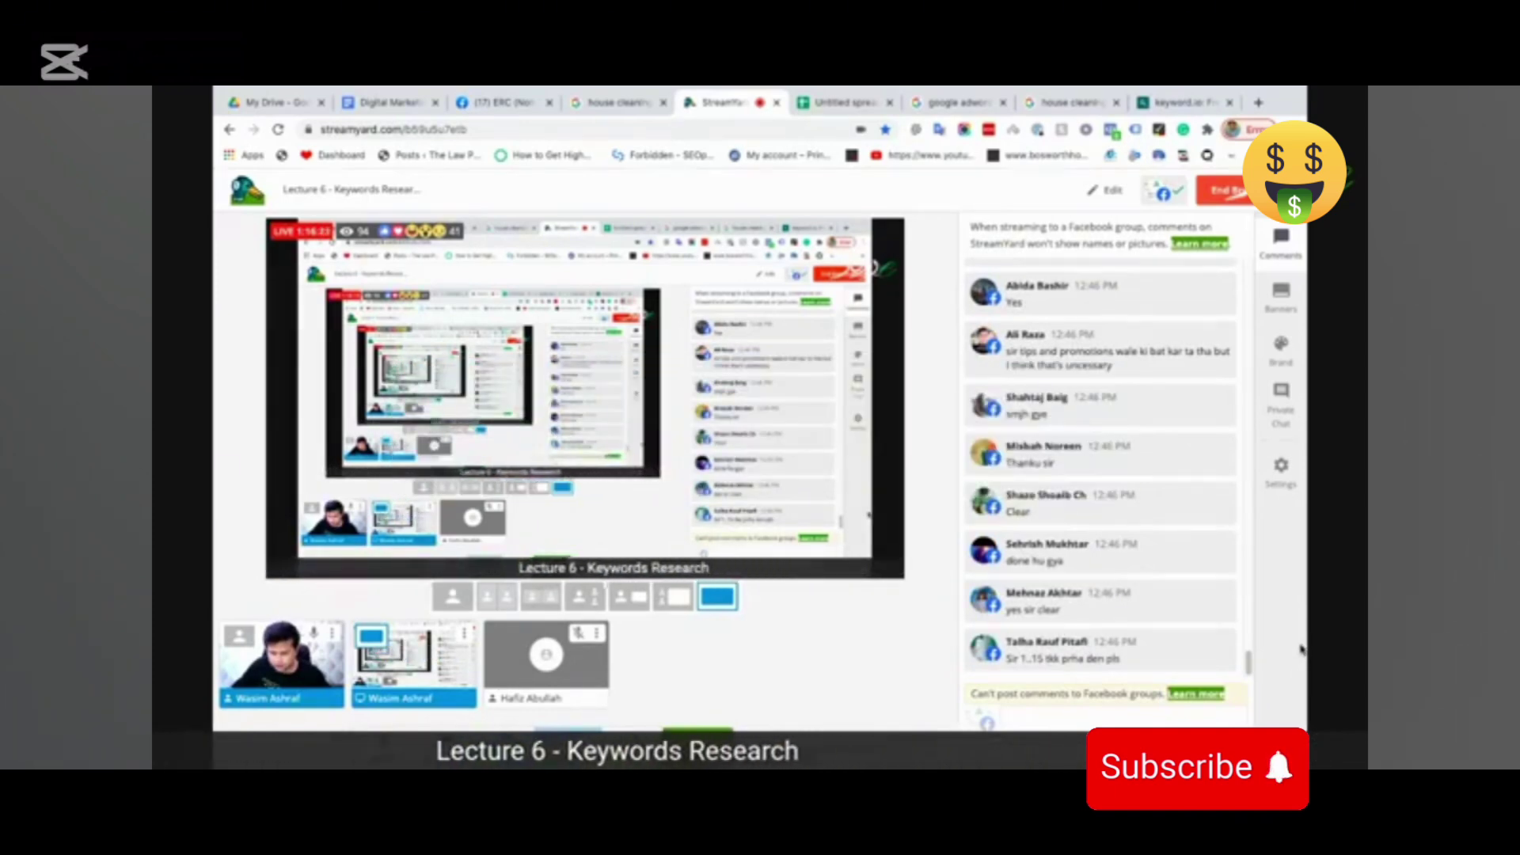
pyautogui.press('super+Tab')
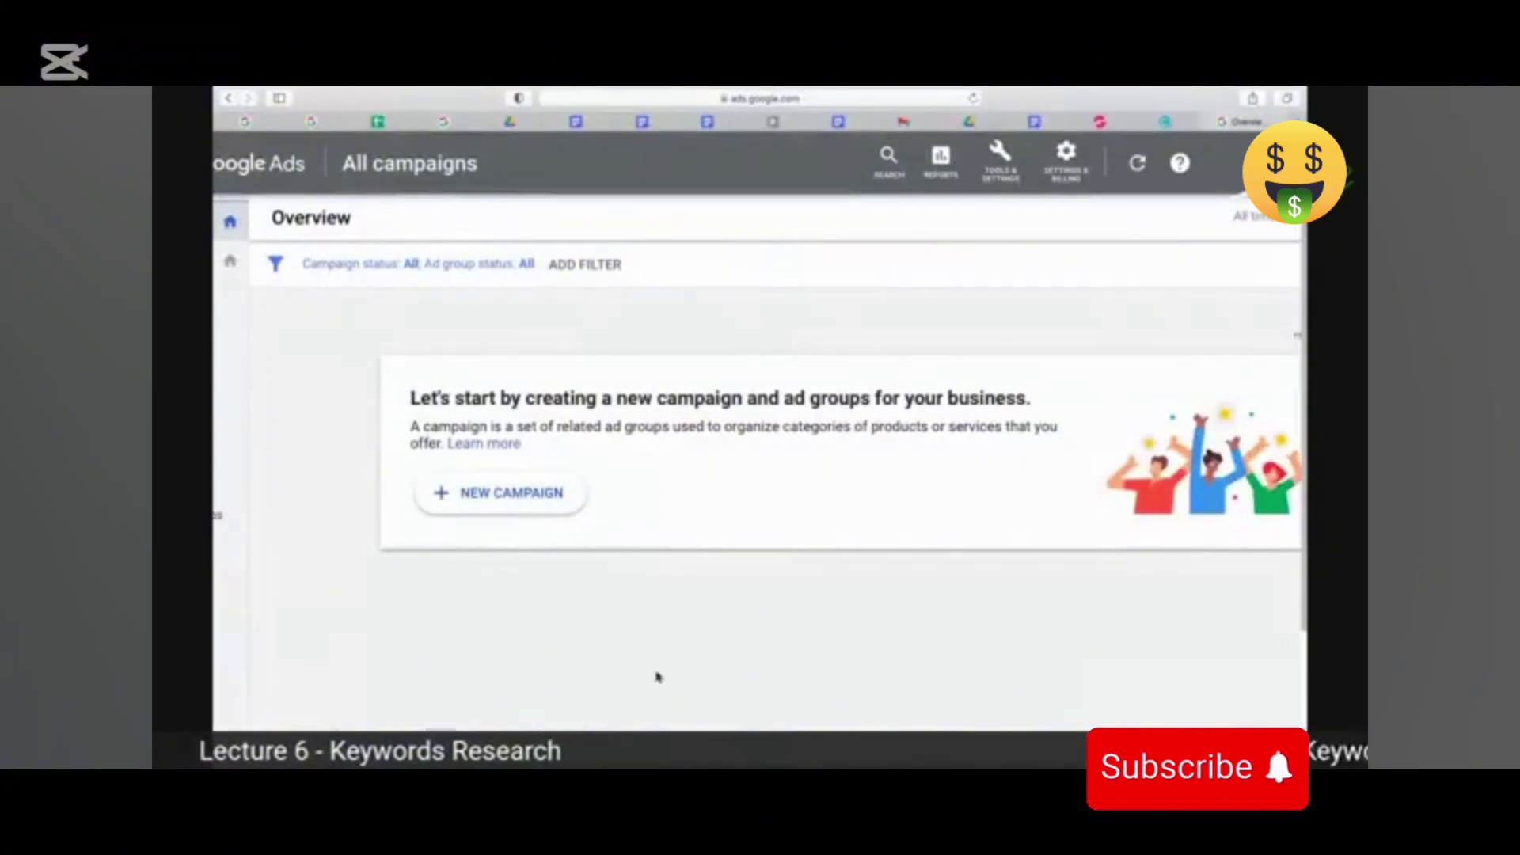
pyautogui.press('super+Tab')
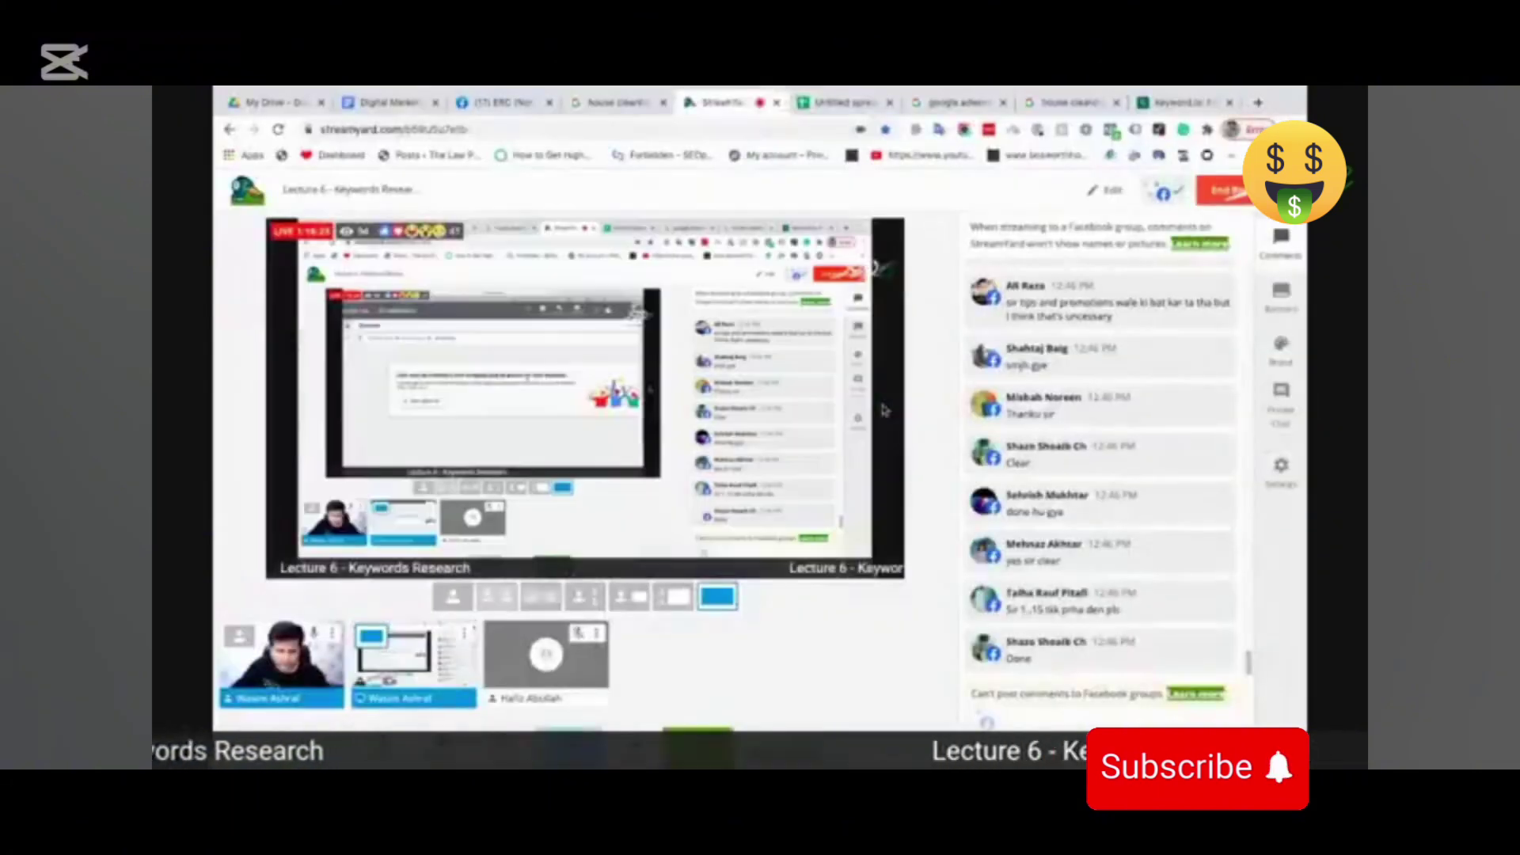
pyautogui.moveTo(363, 236)
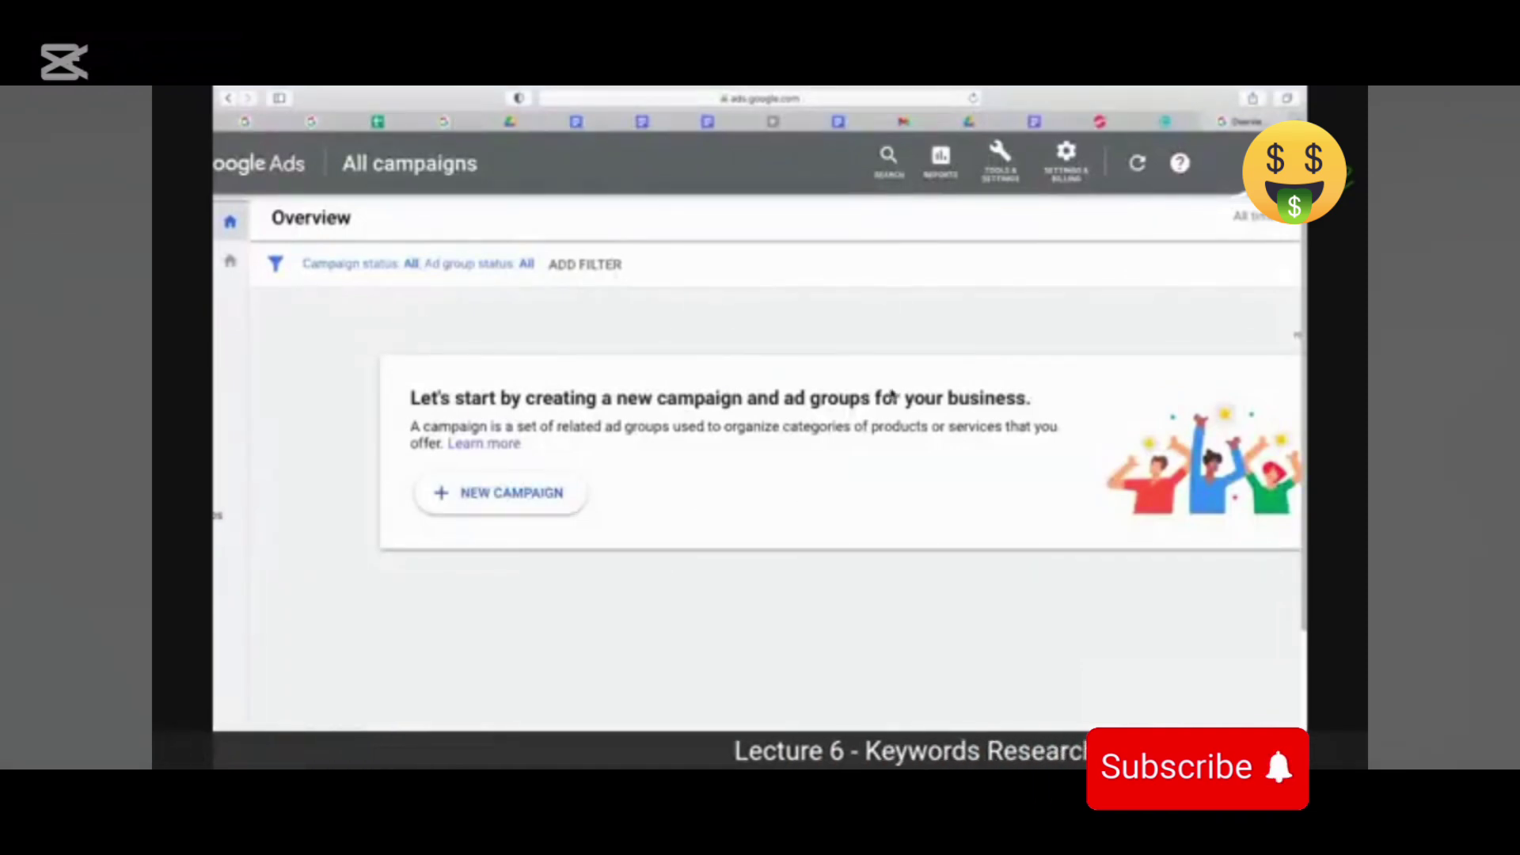
# Examine the Google Ads tools and settings options, focusing on Keyword Planner in the Planning group.
pyautogui.scroll(-3, 892, 396)
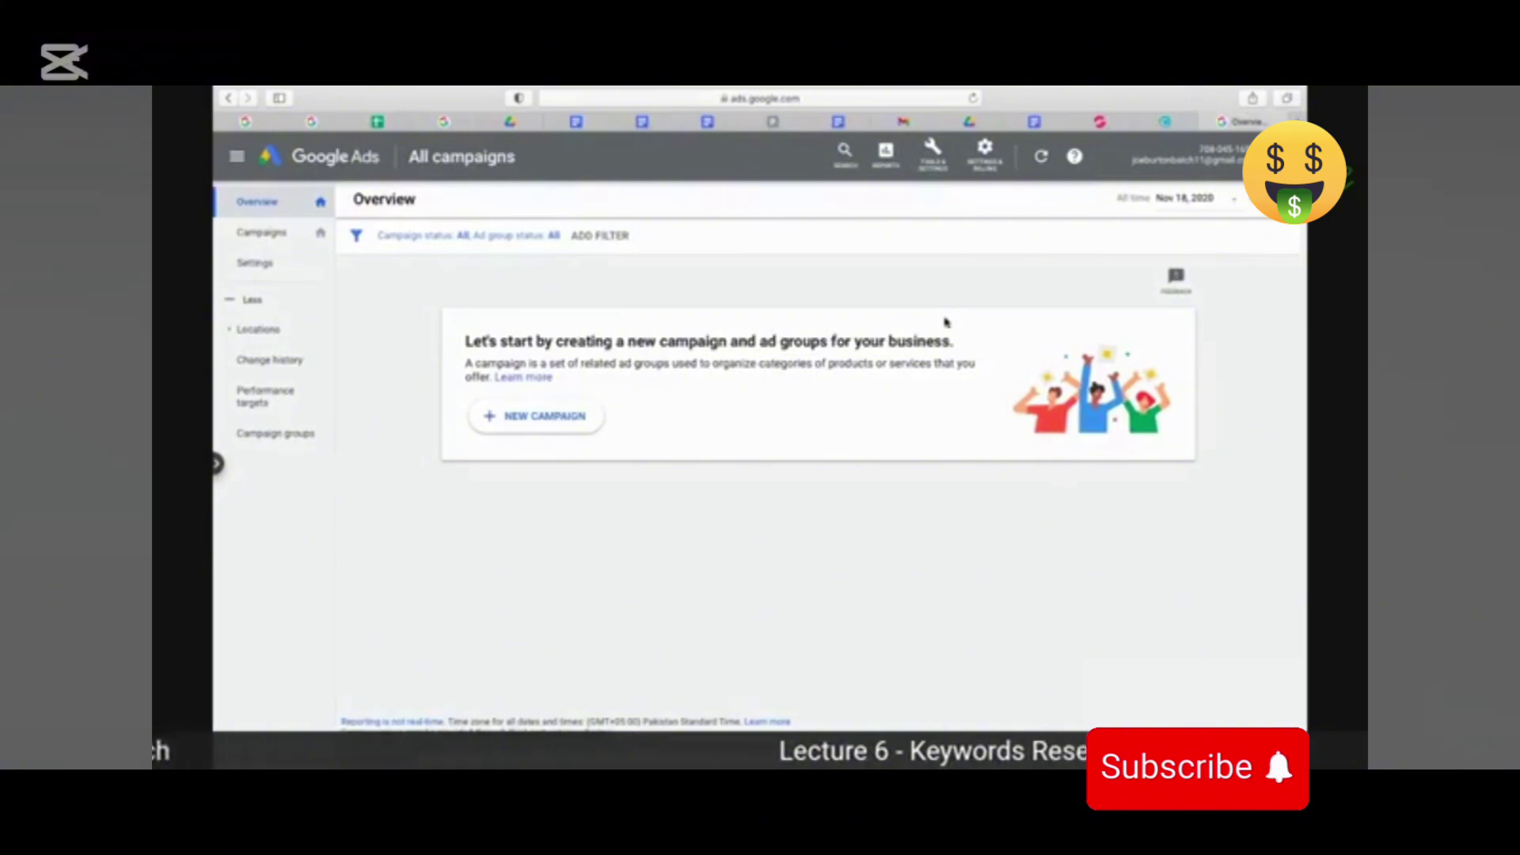
pyautogui.scroll(5, 944, 322)
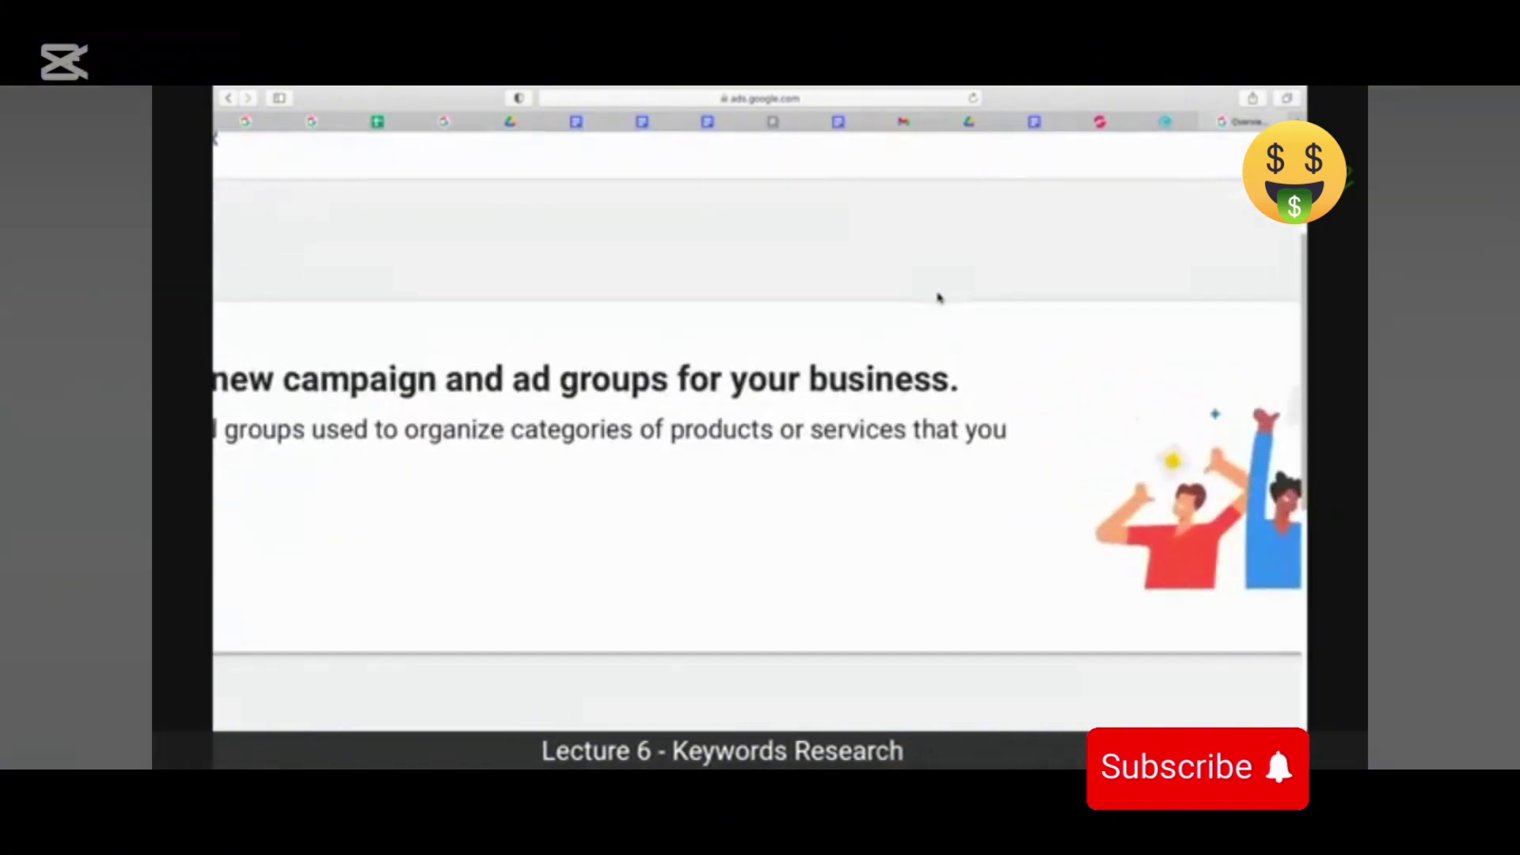
pyautogui.scroll(3, 938, 297)
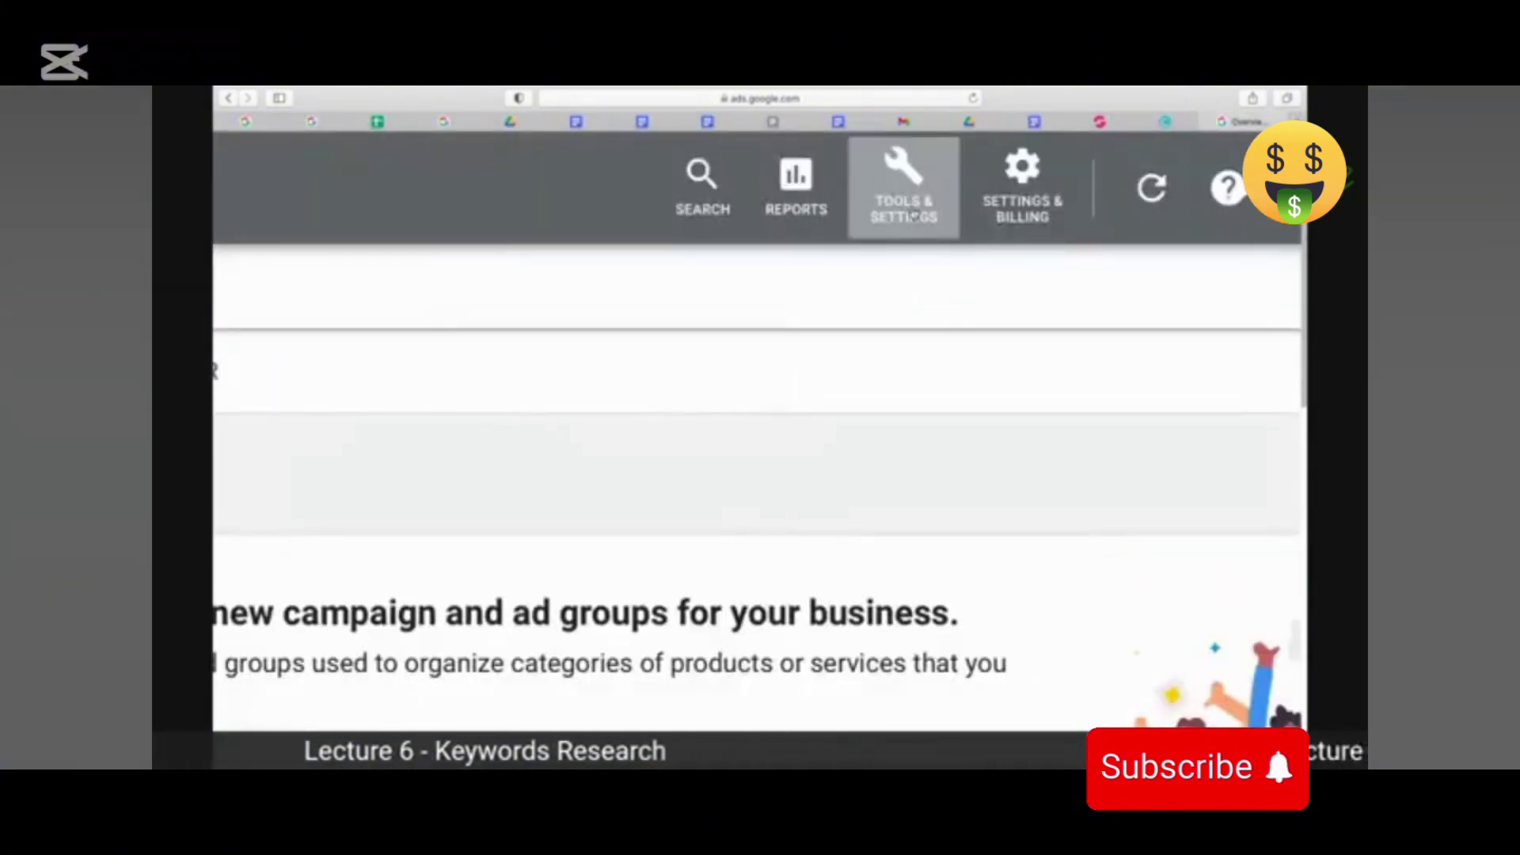
pyautogui.scroll(3, 905, 318)
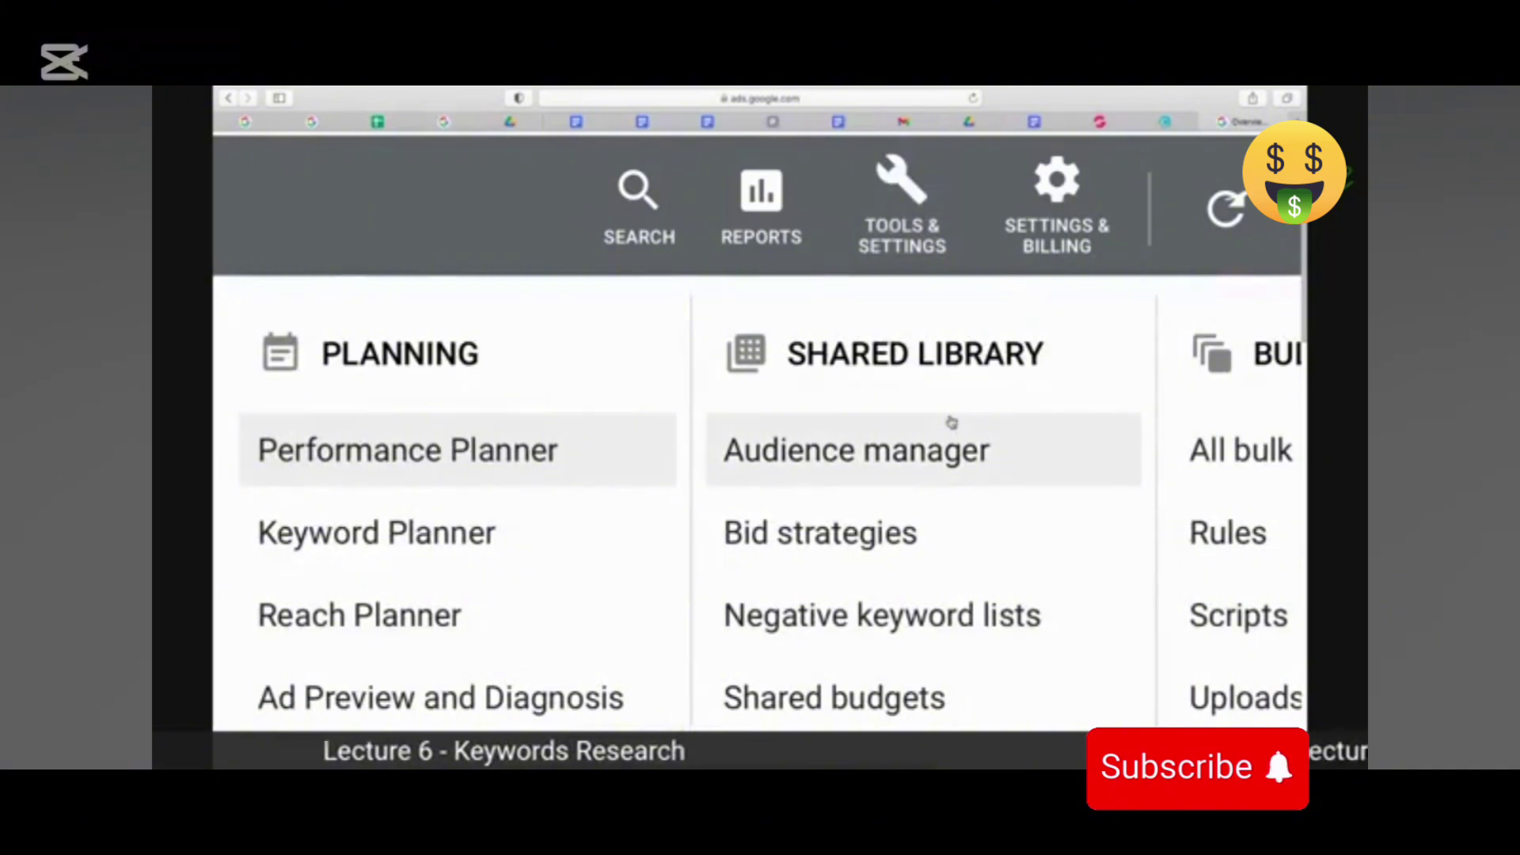
pyautogui.scroll(-5, 956, 427)
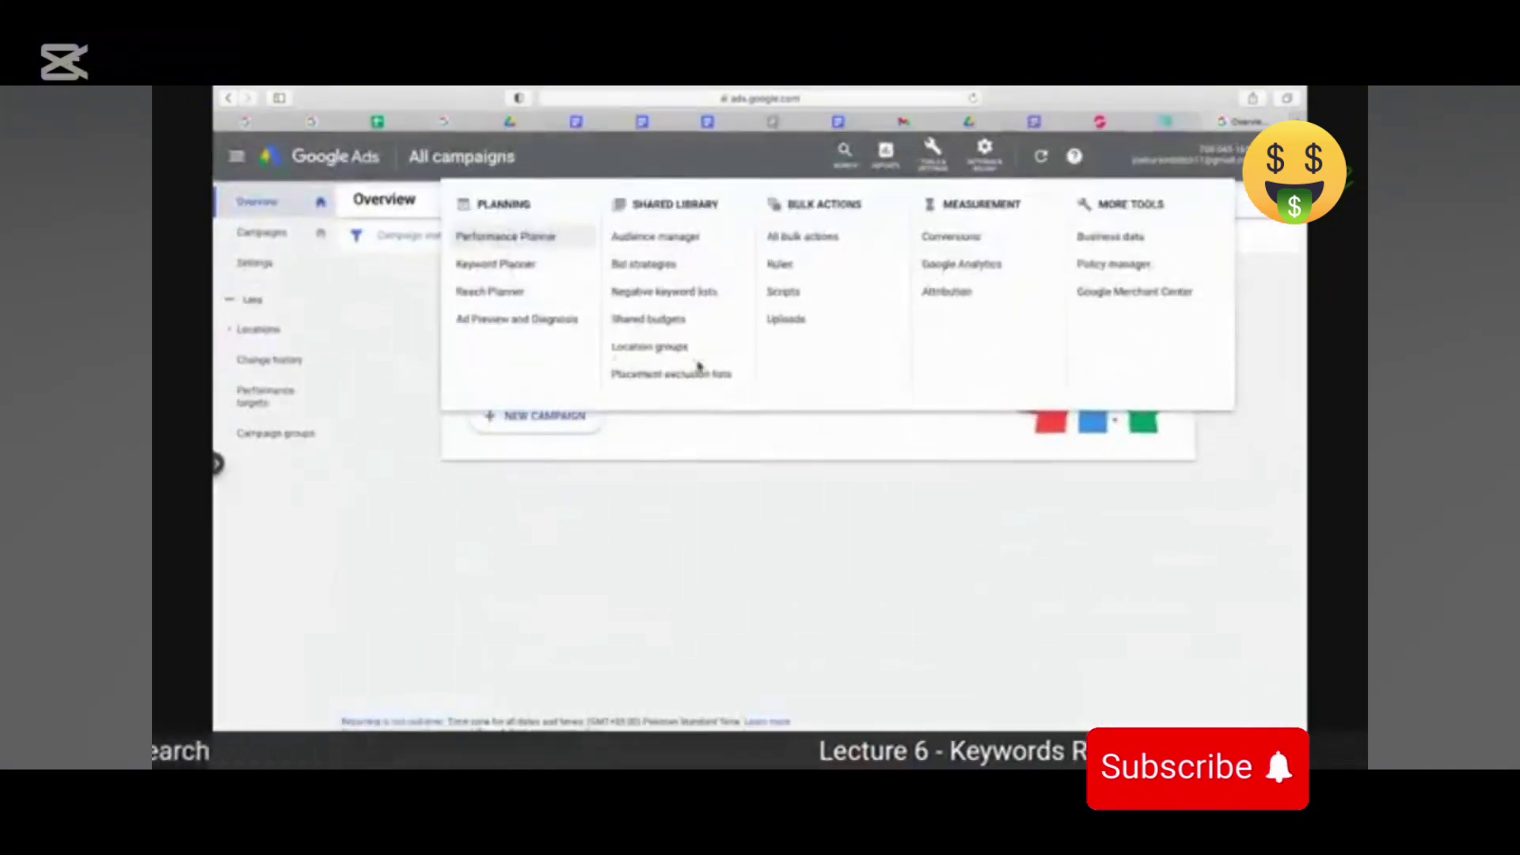
pyautogui.scroll(3, 892, 364)
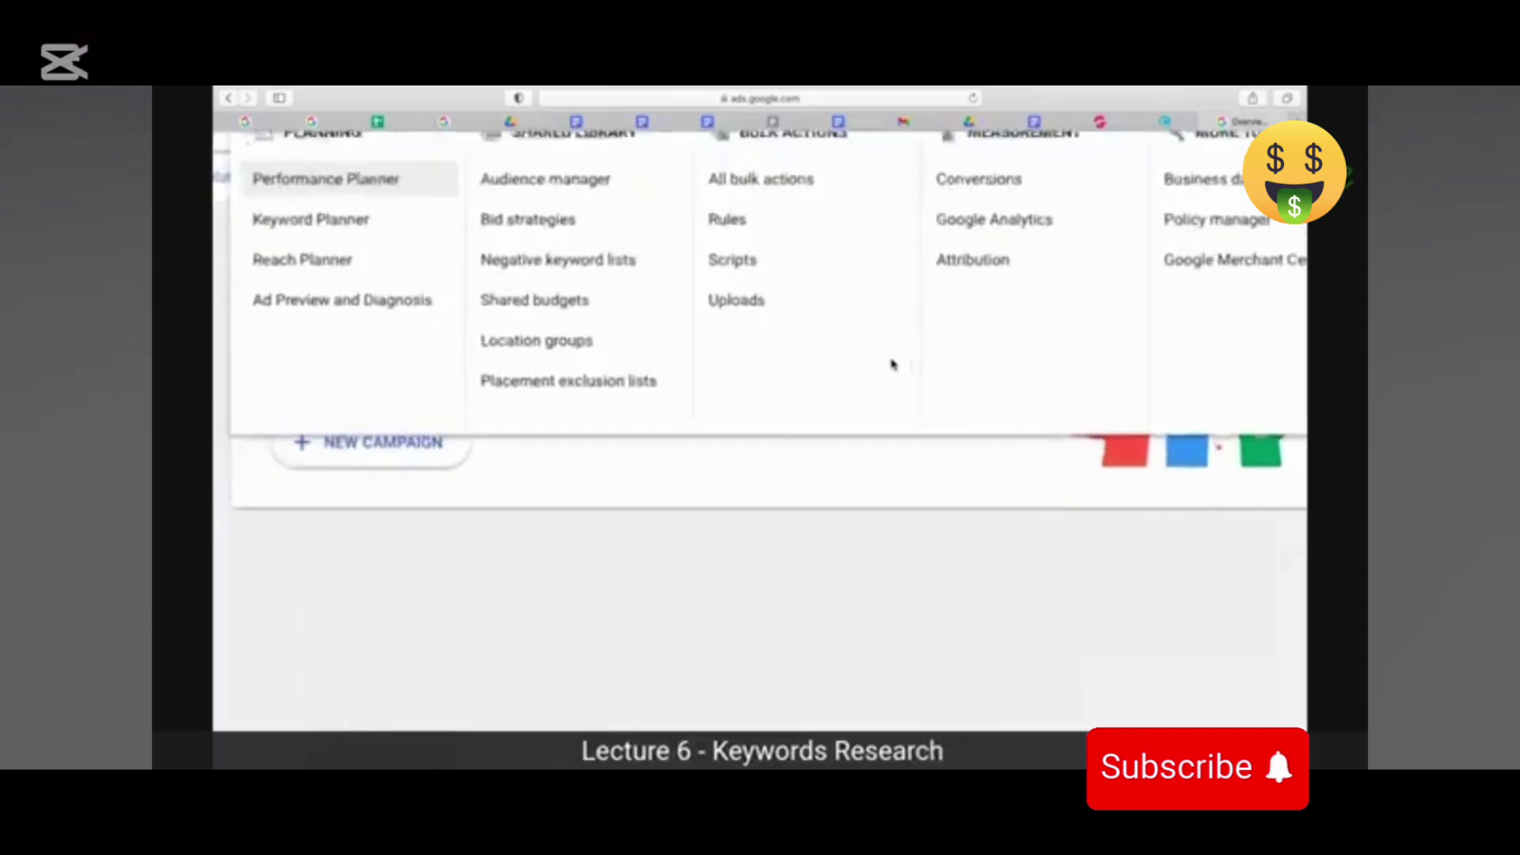
pyautogui.scroll(-3, 882, 359)
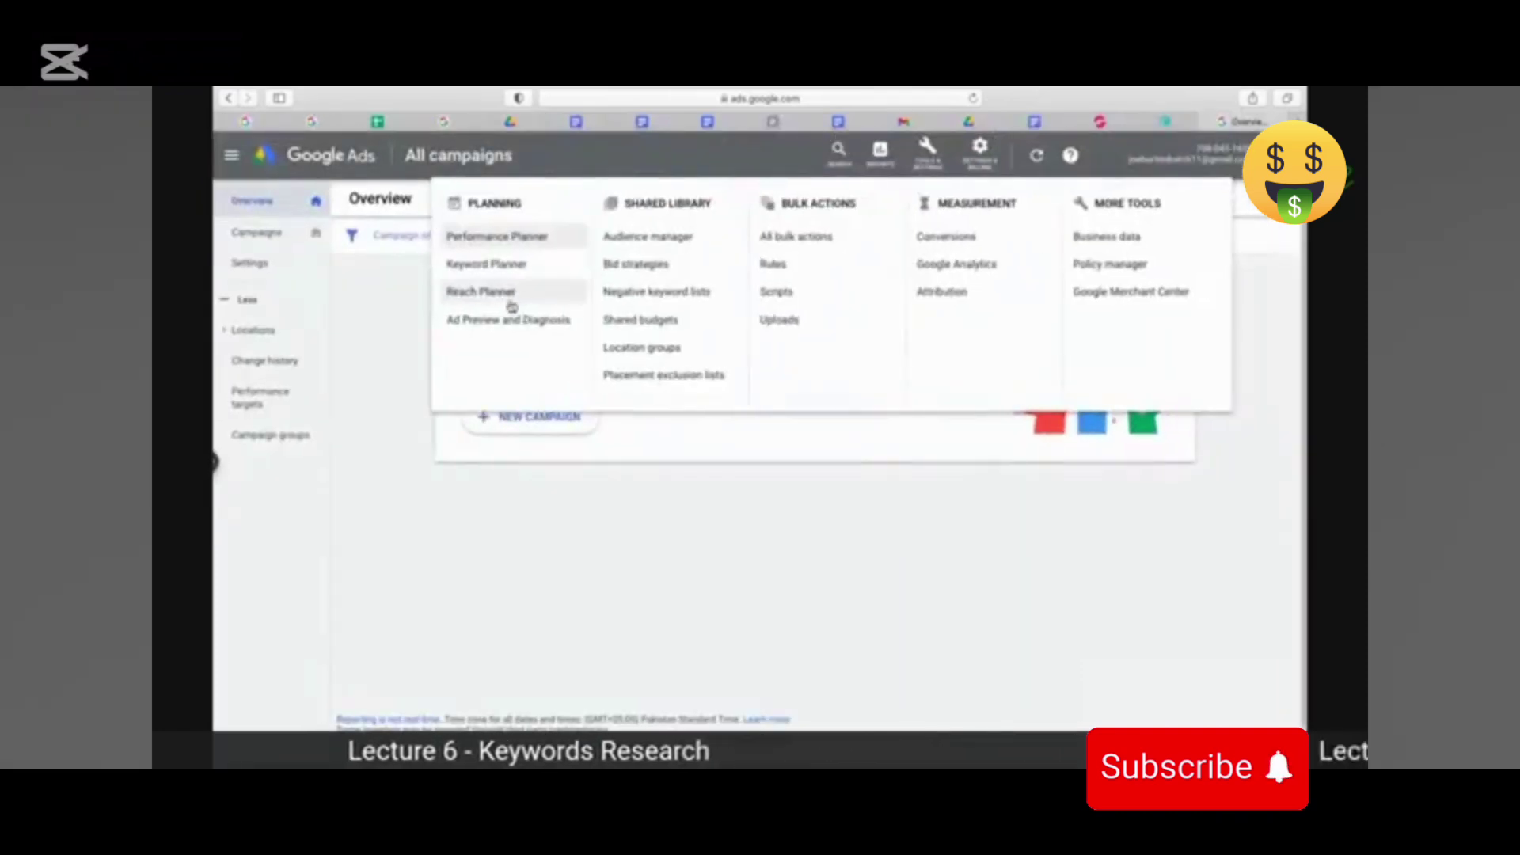
pyautogui.scroll(5, 502, 270)
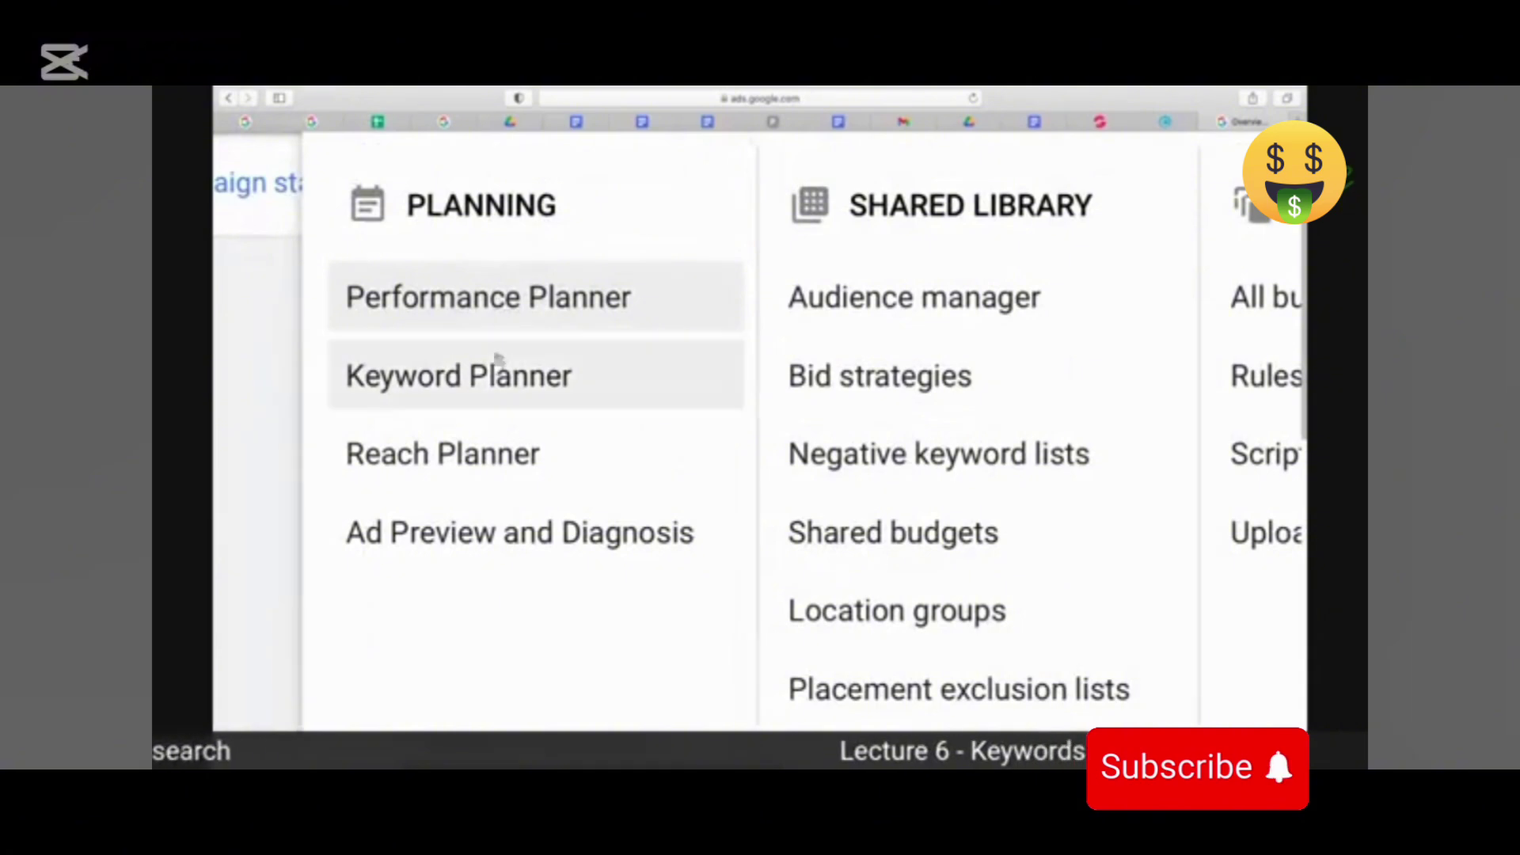
pyautogui.scroll(2, 1021, 345)
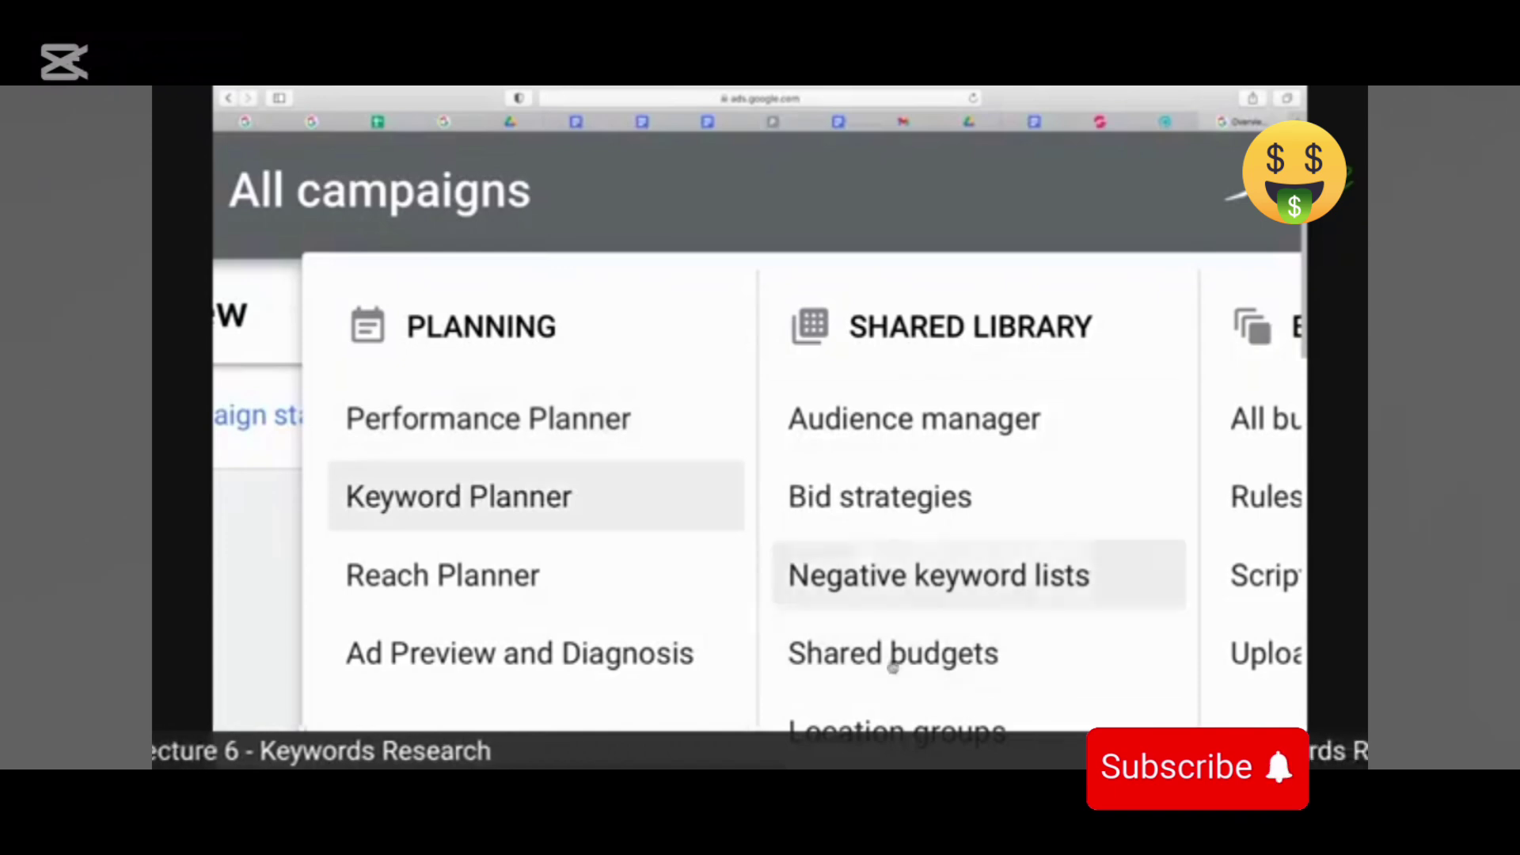
pyautogui.scroll(-5, 786, 693)
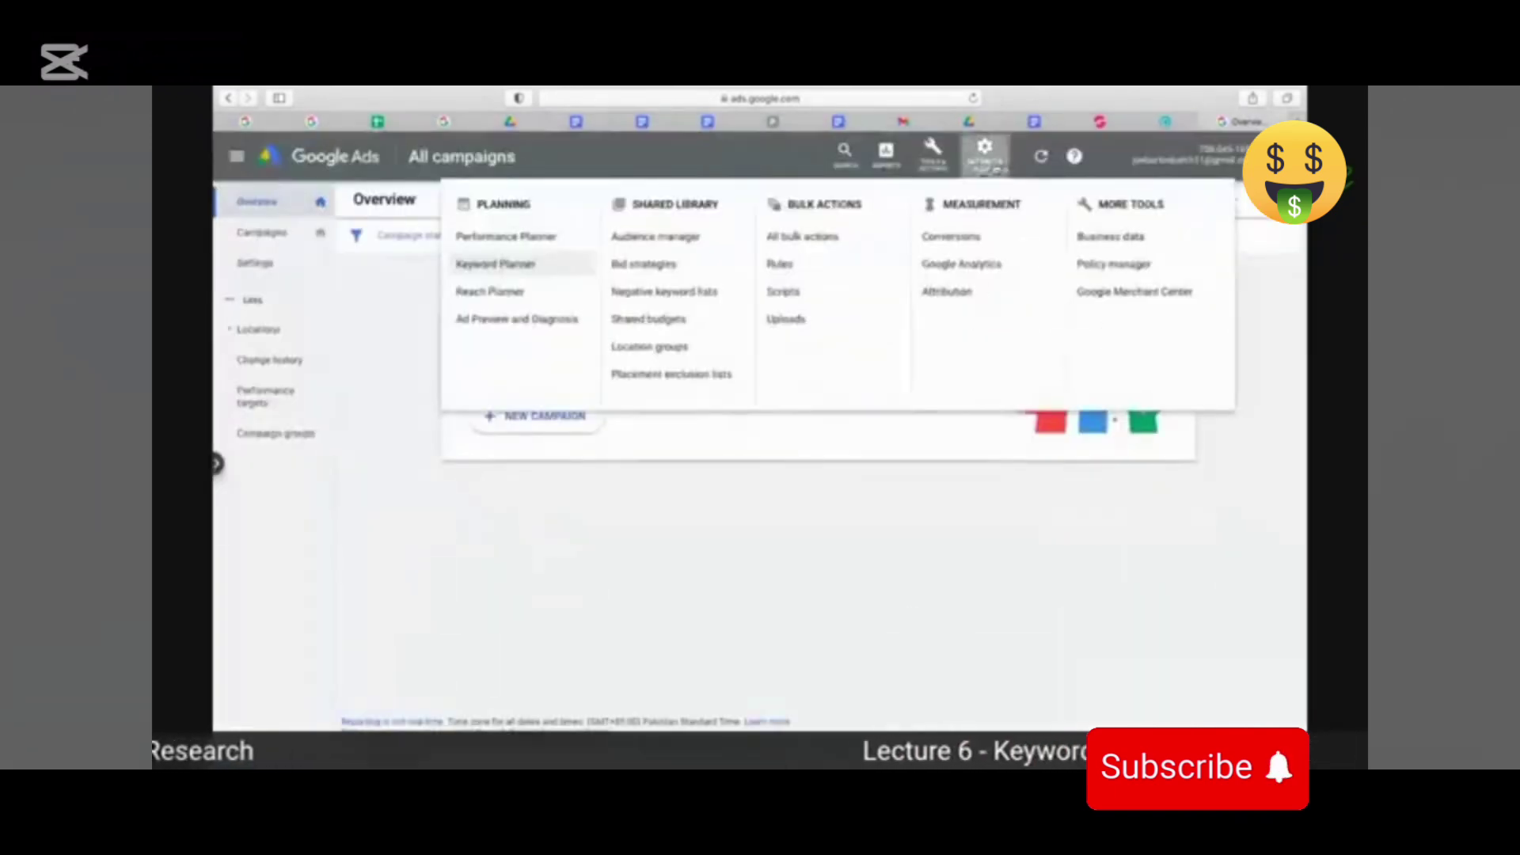
# Open Keyword Planner from the planning tools and dismiss the Refine your Keywords guide.
pyautogui.click(932, 162)
pyautogui.click(933, 170)
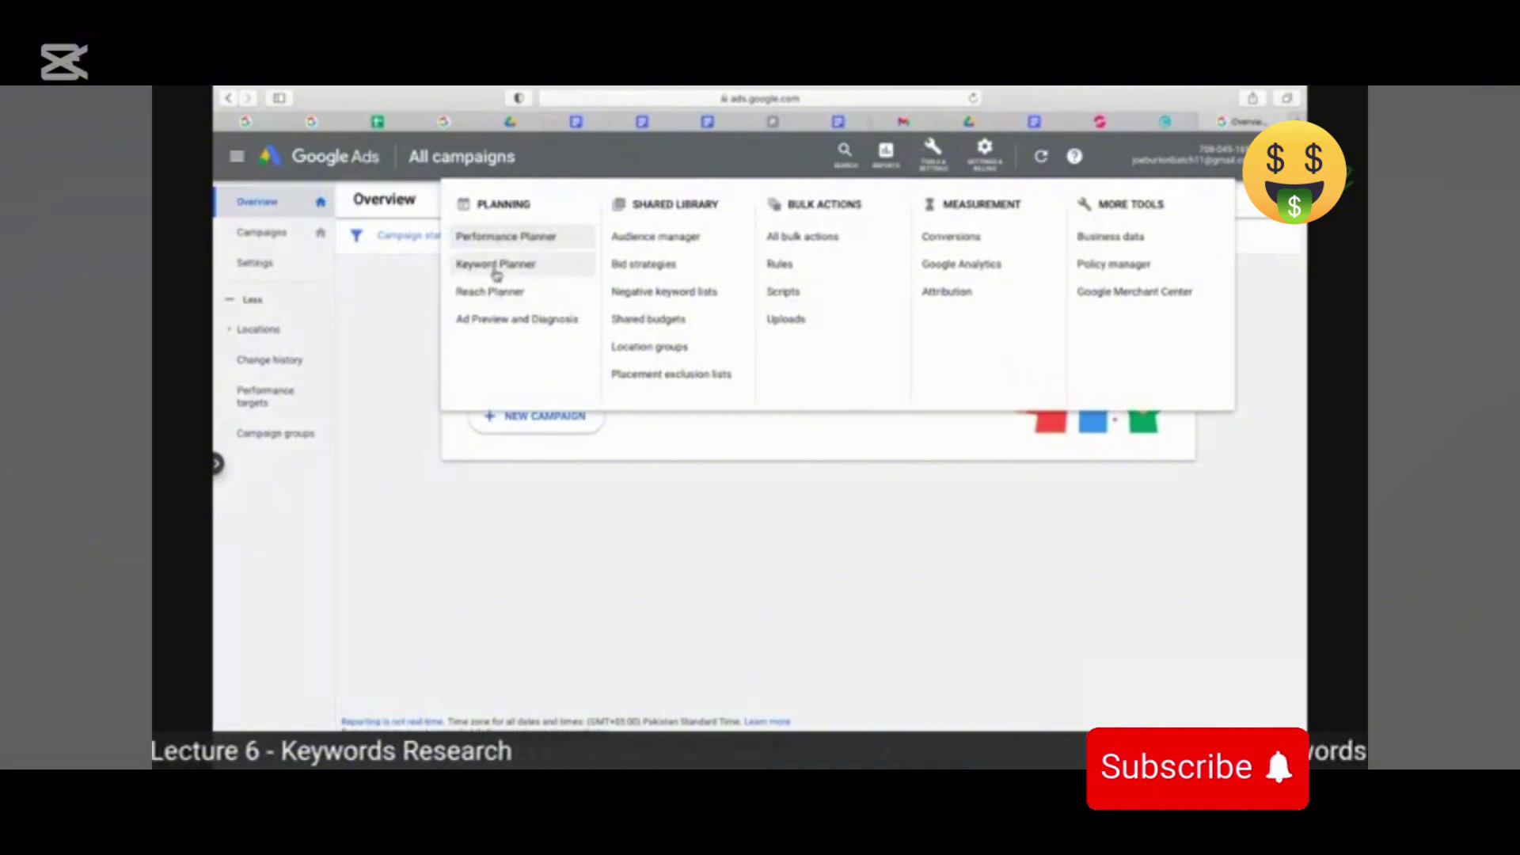
pyautogui.scroll(10, 497, 273)
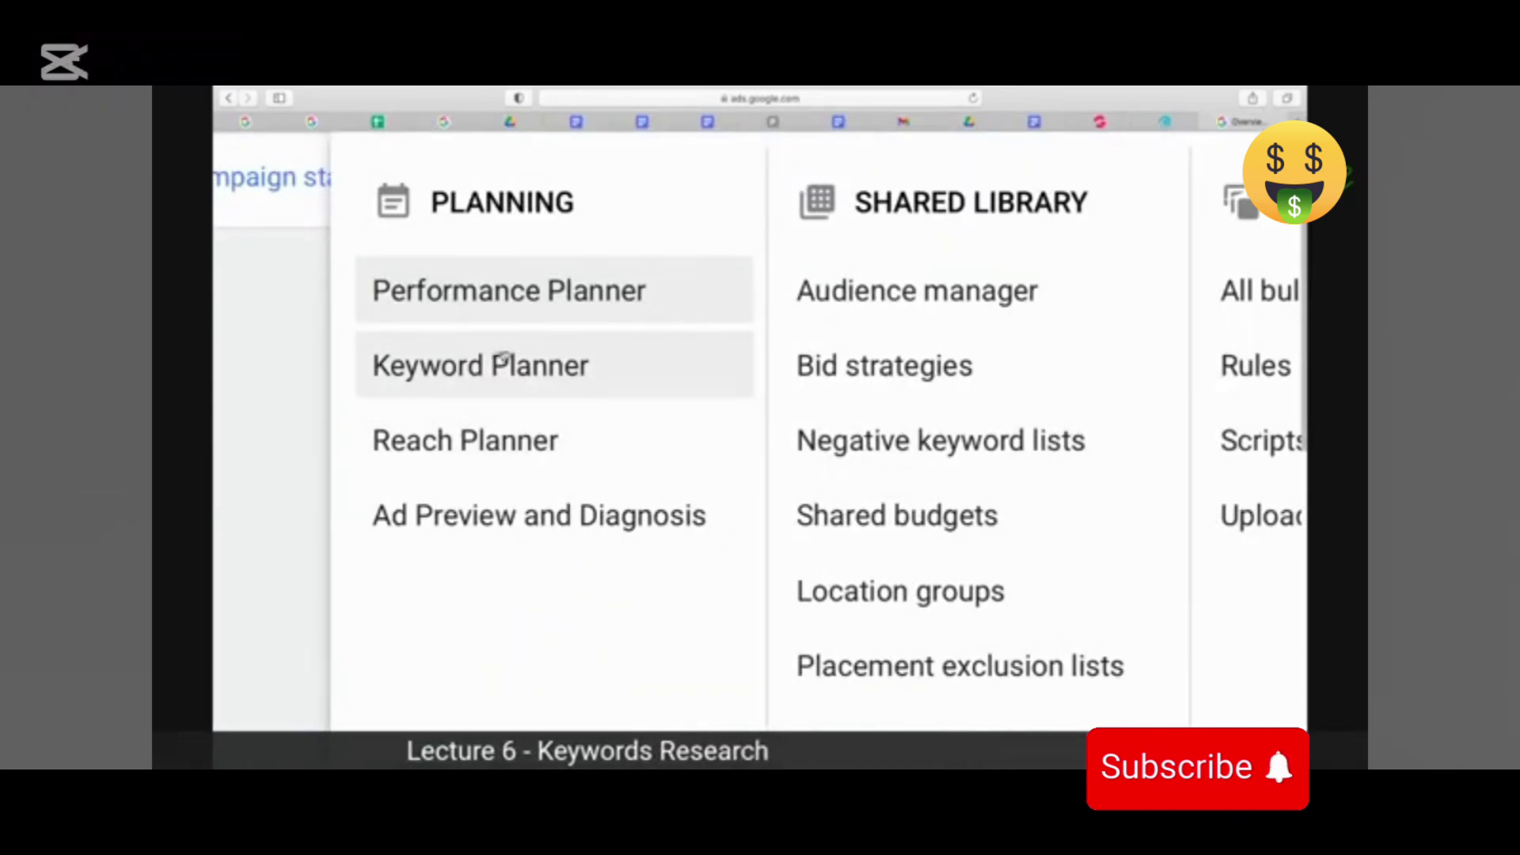
pyautogui.click(707, 382)
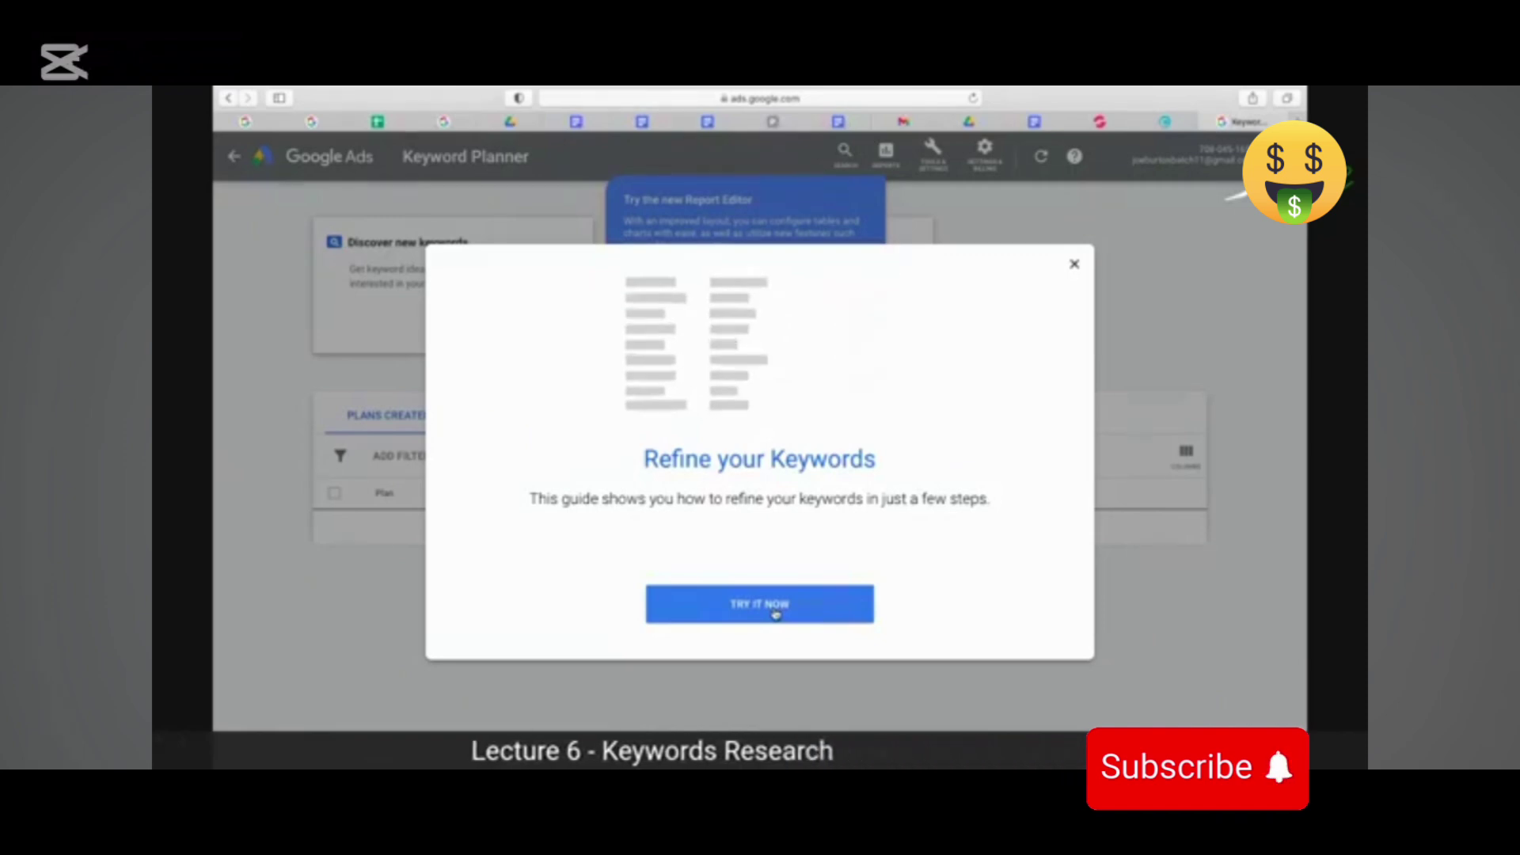
pyautogui.click(1073, 263)
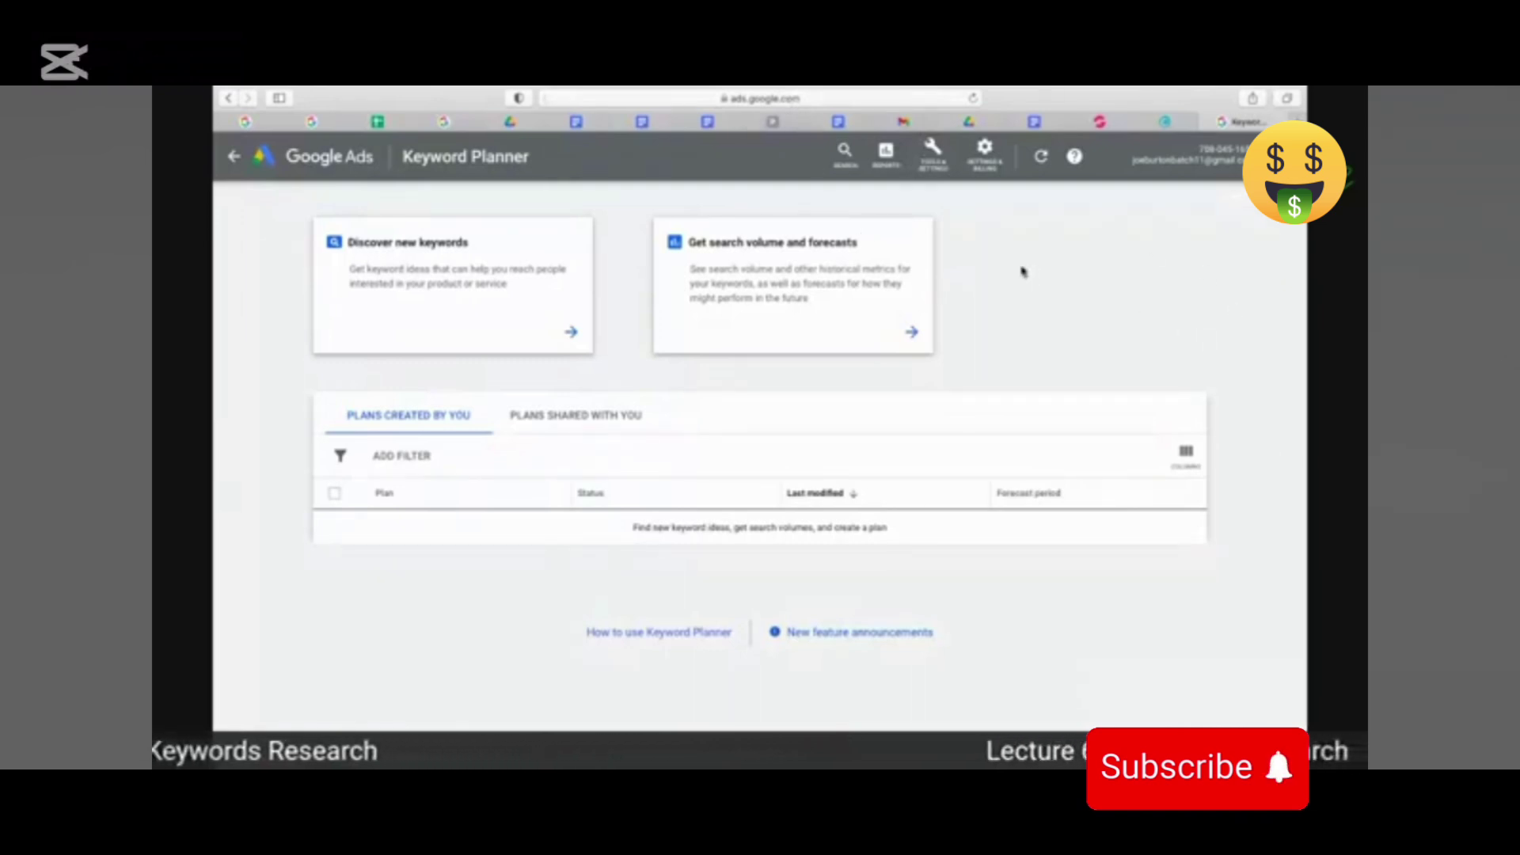
# Review where Keyword Planner is listed among the planning tools and check the page's full web address.
pyautogui.click(932, 150)
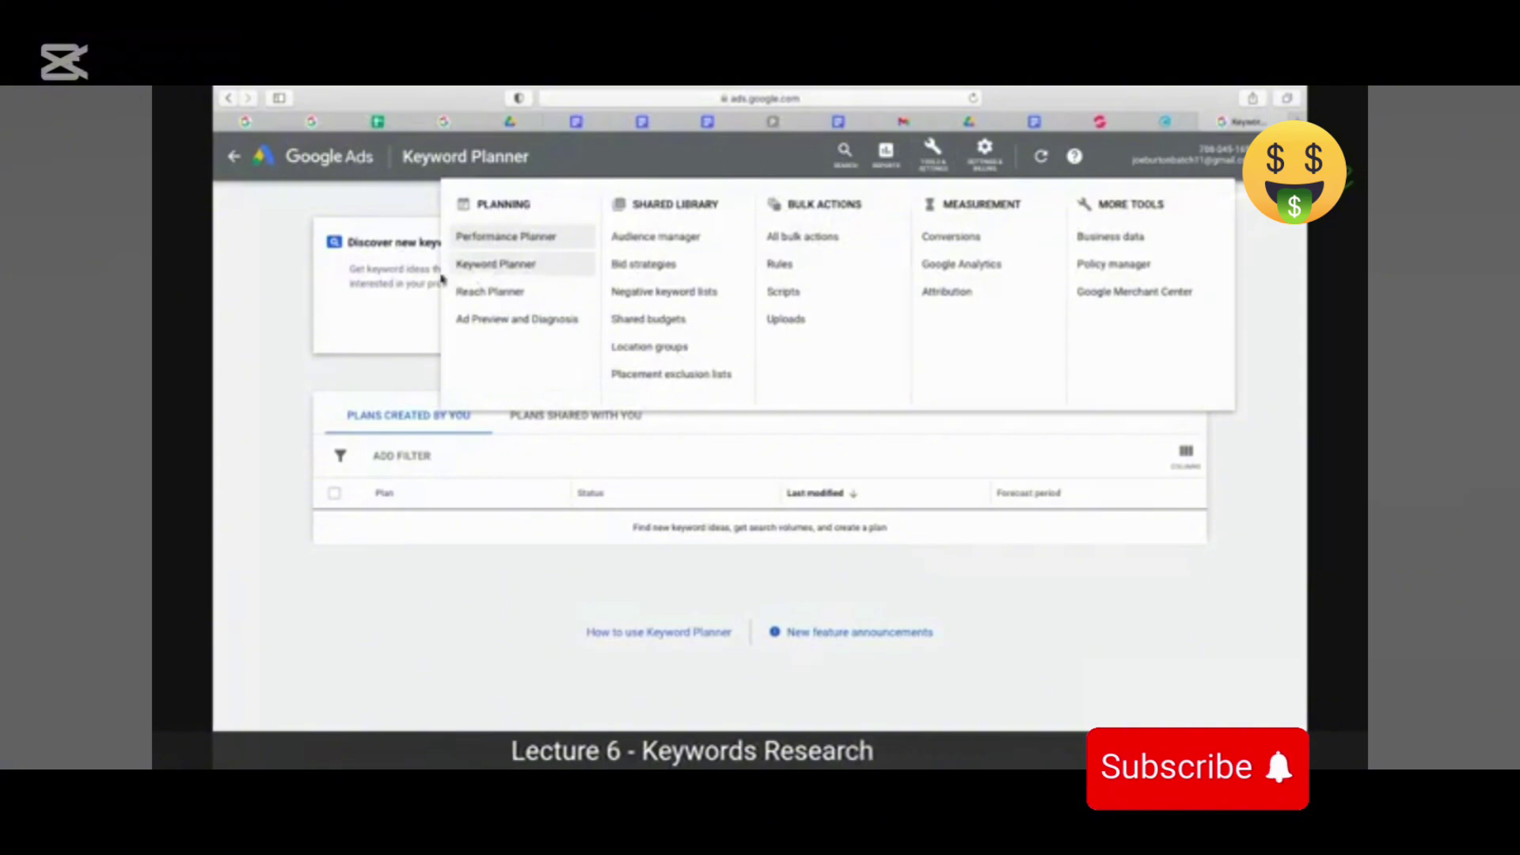
pyautogui.click(272, 282)
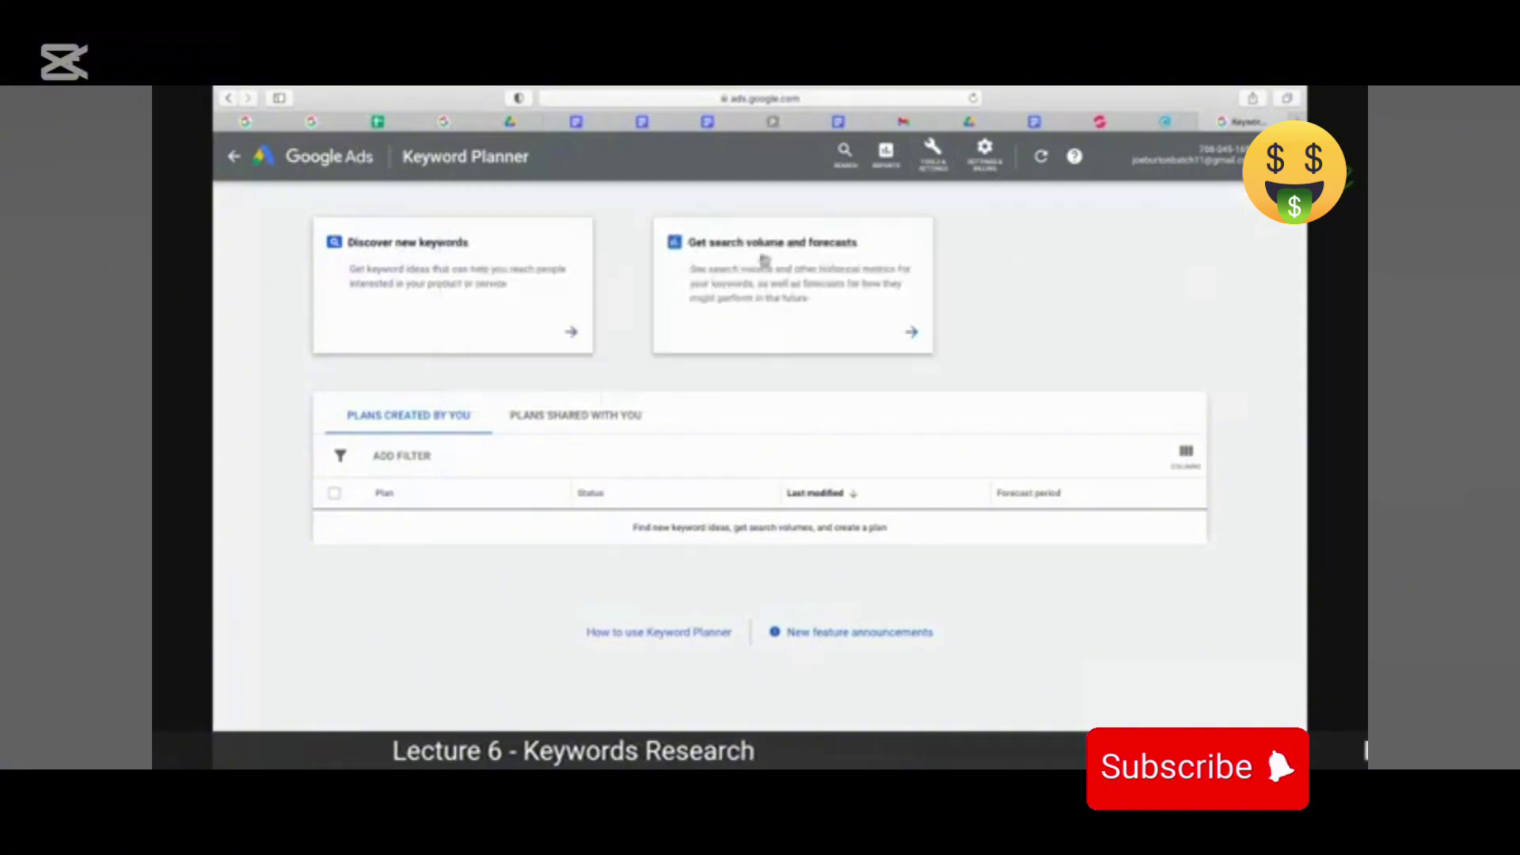
pyautogui.click(768, 99)
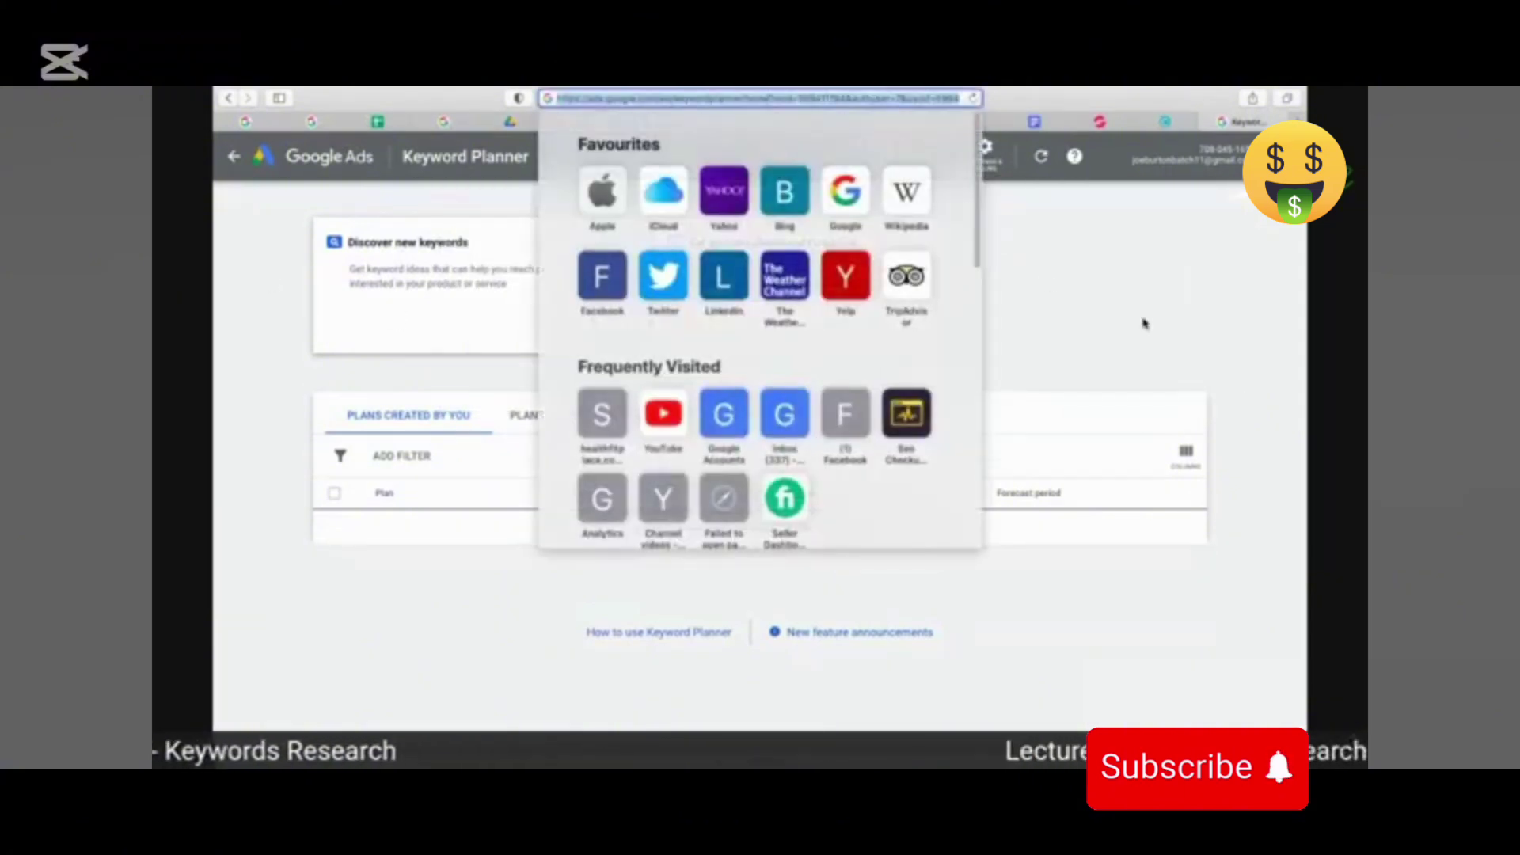
pyautogui.click(1143, 323)
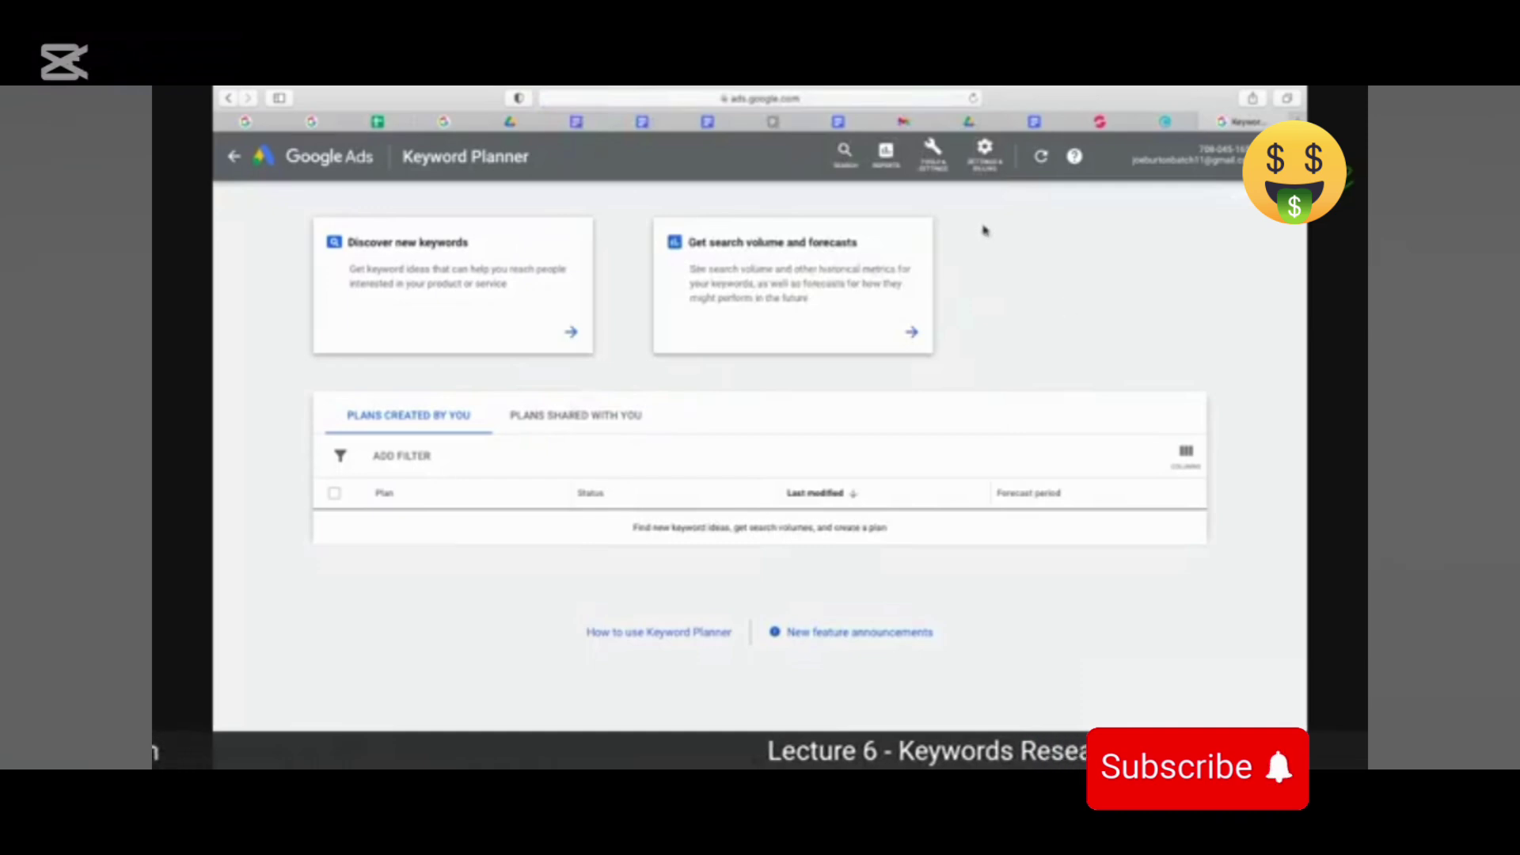
pyautogui.click(933, 150)
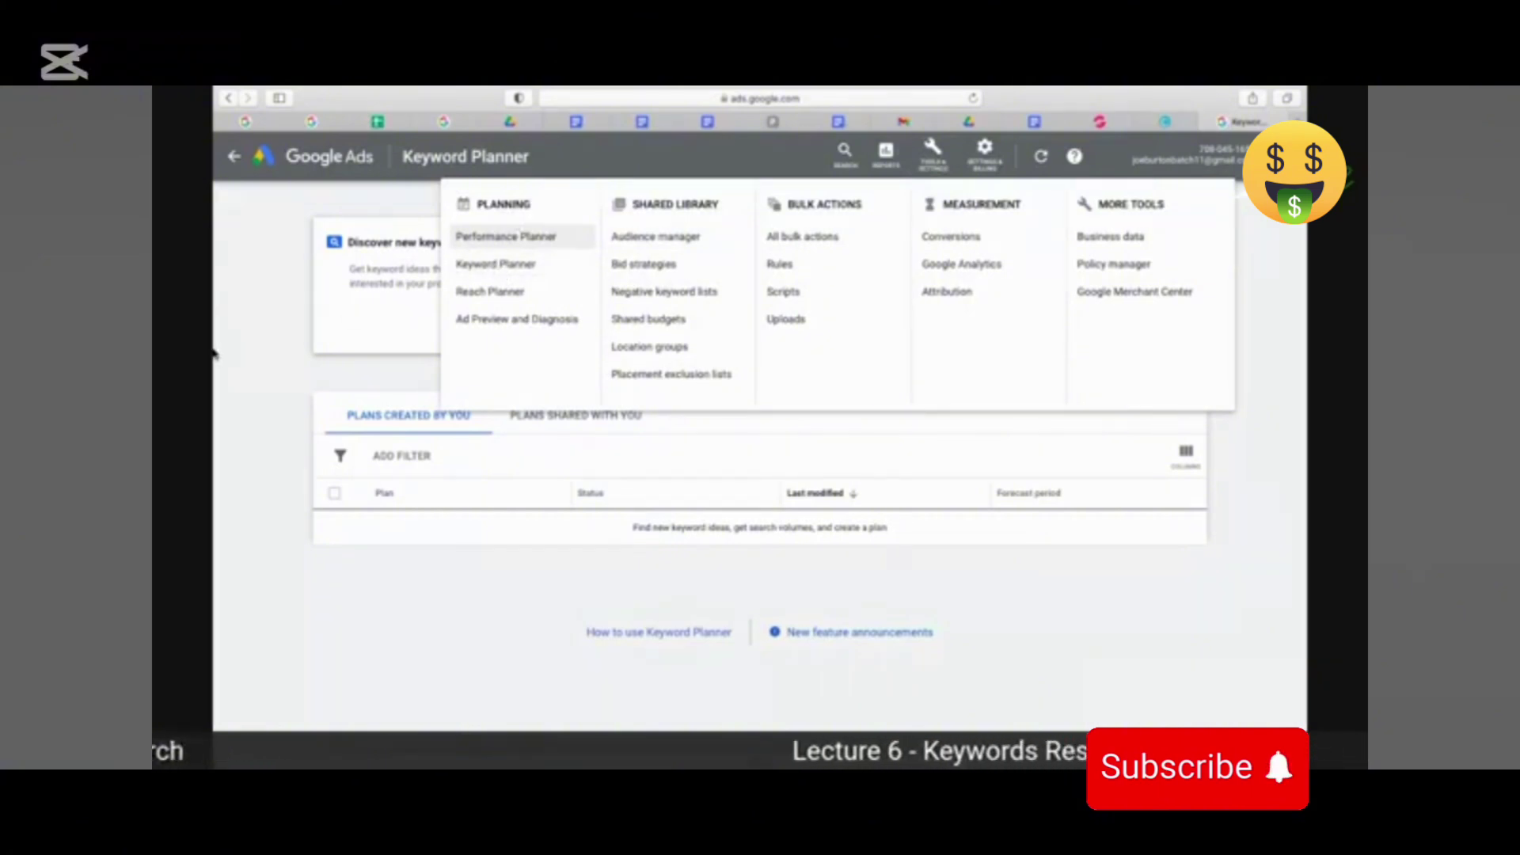
pyautogui.click(391, 394)
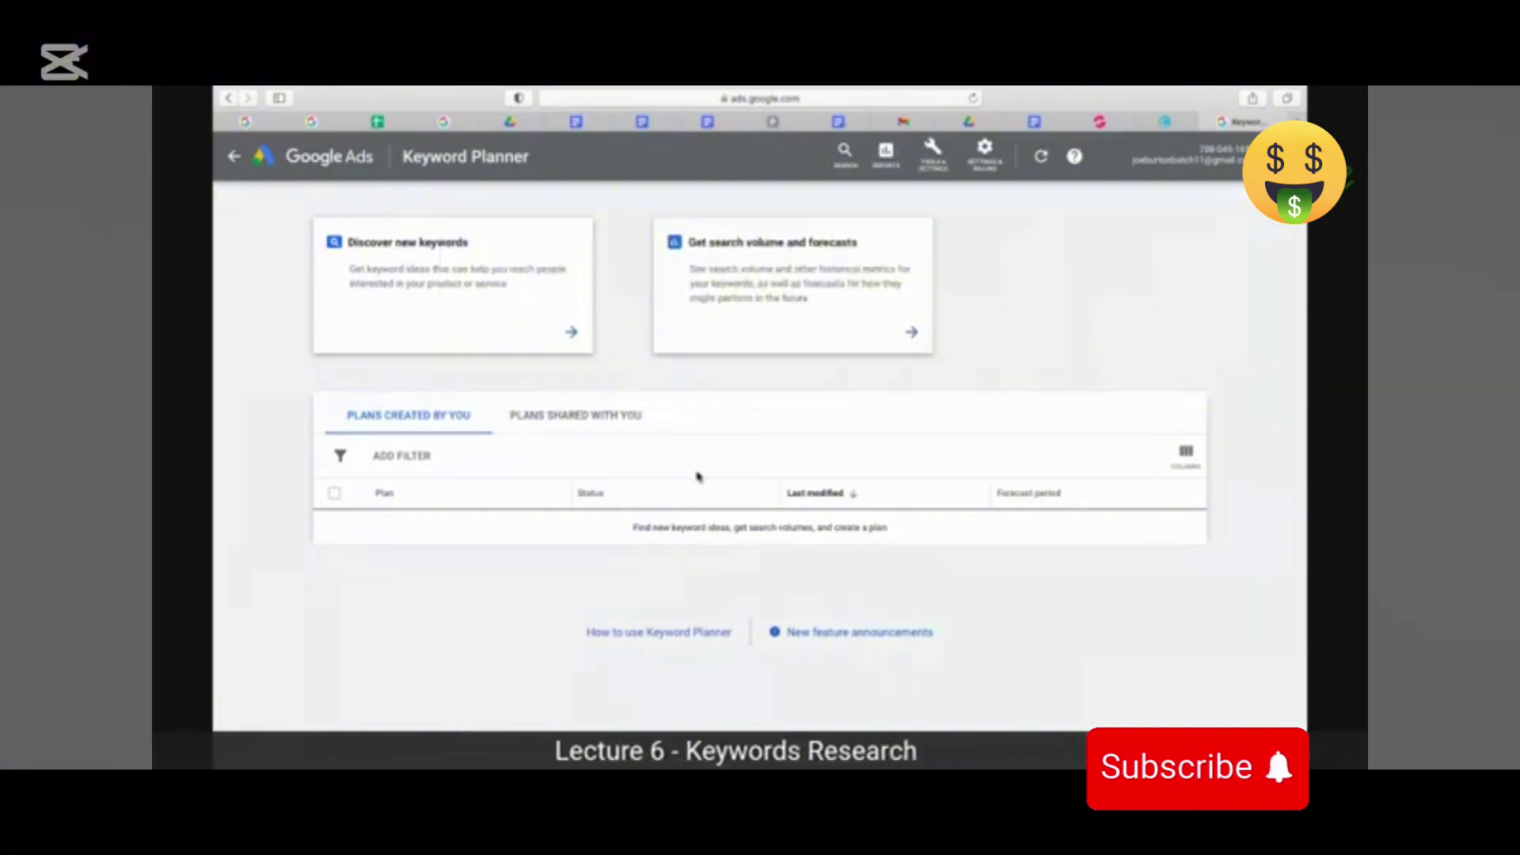
# Review the Keyword Planner start page options and check the latest viewer comments on the StreamYard broadcast in Chrome.
pyautogui.scroll(5, 696, 476)
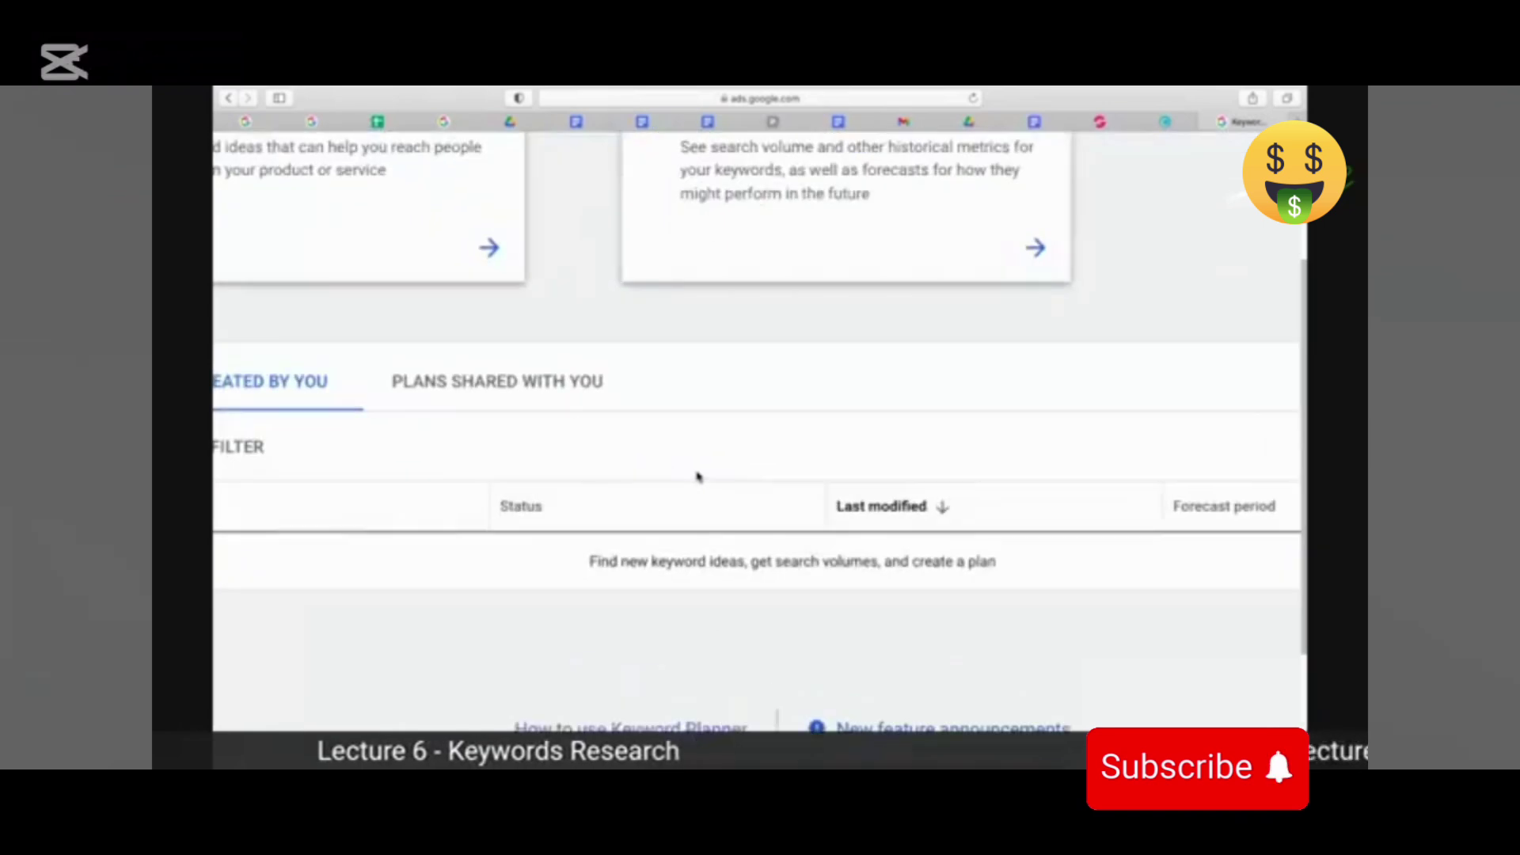
pyautogui.scroll(3, 863, 475)
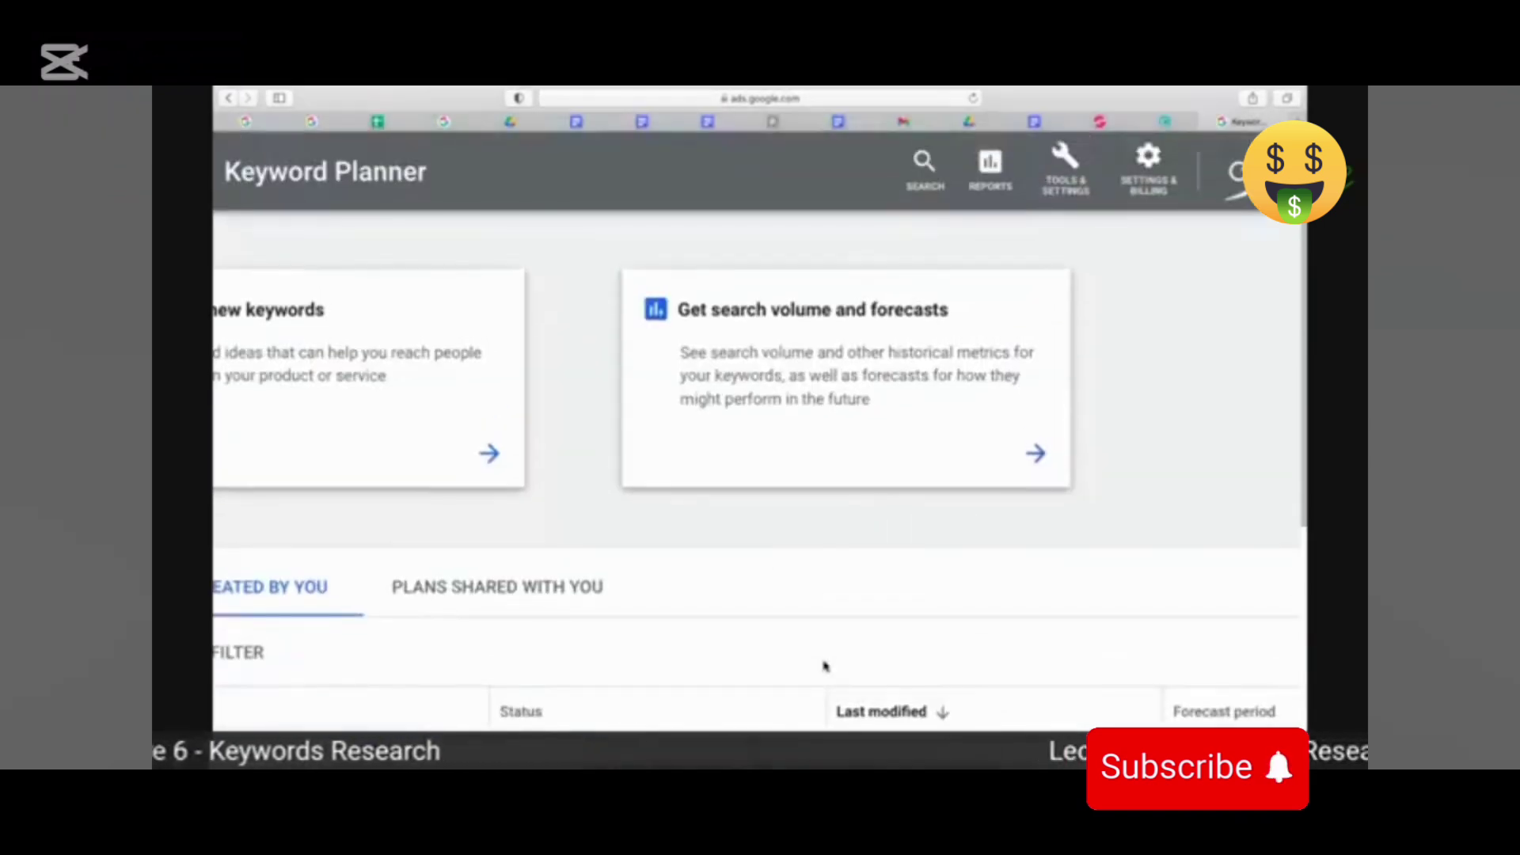
pyautogui.hscroll(-5, 906, 595)
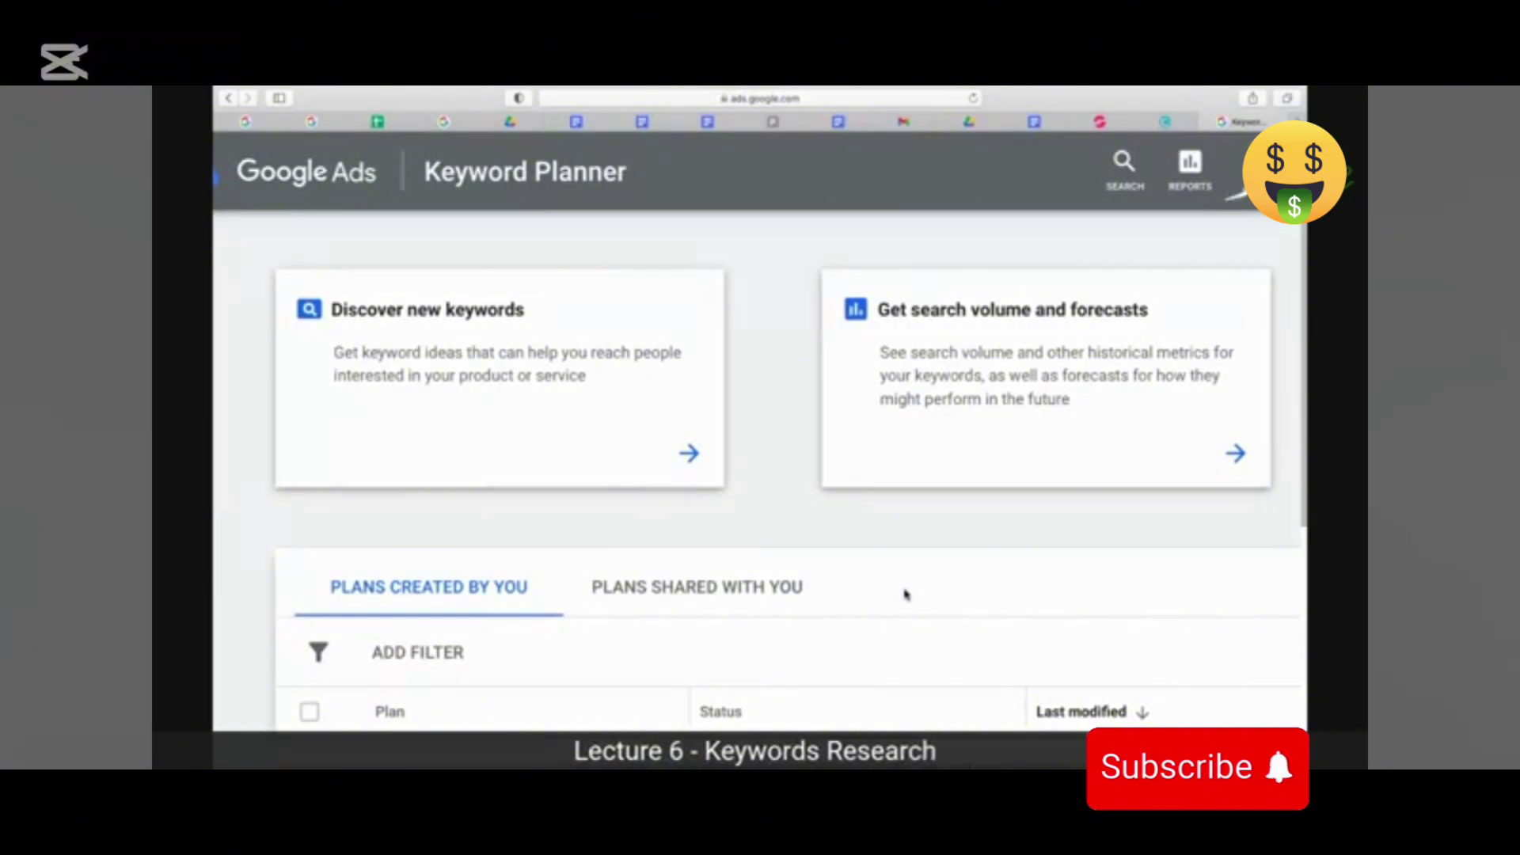
pyautogui.press('super+Tab')
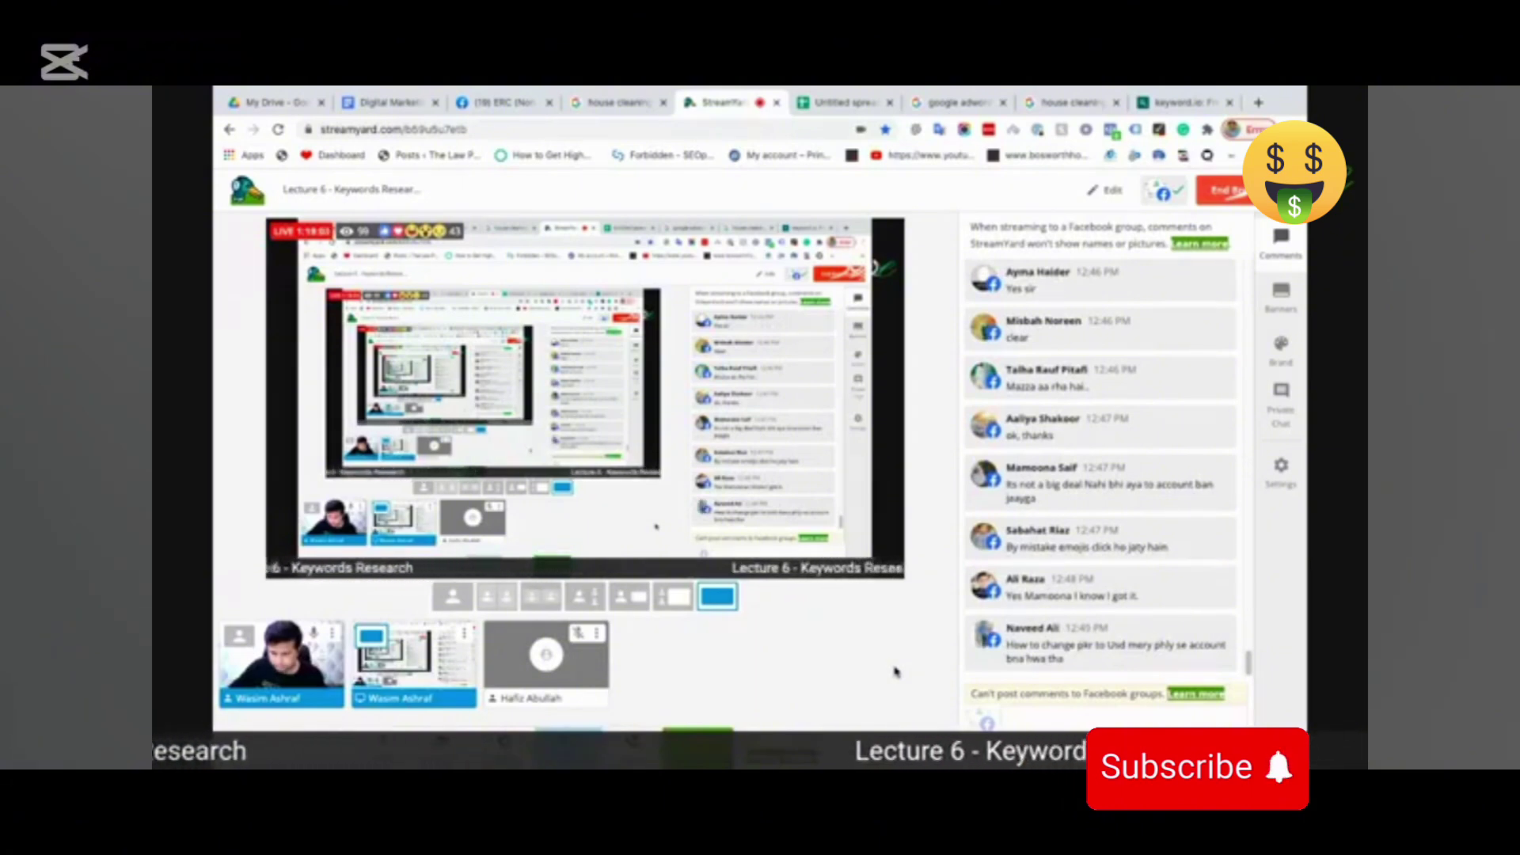
pyautogui.scroll(1, 1064, 552)
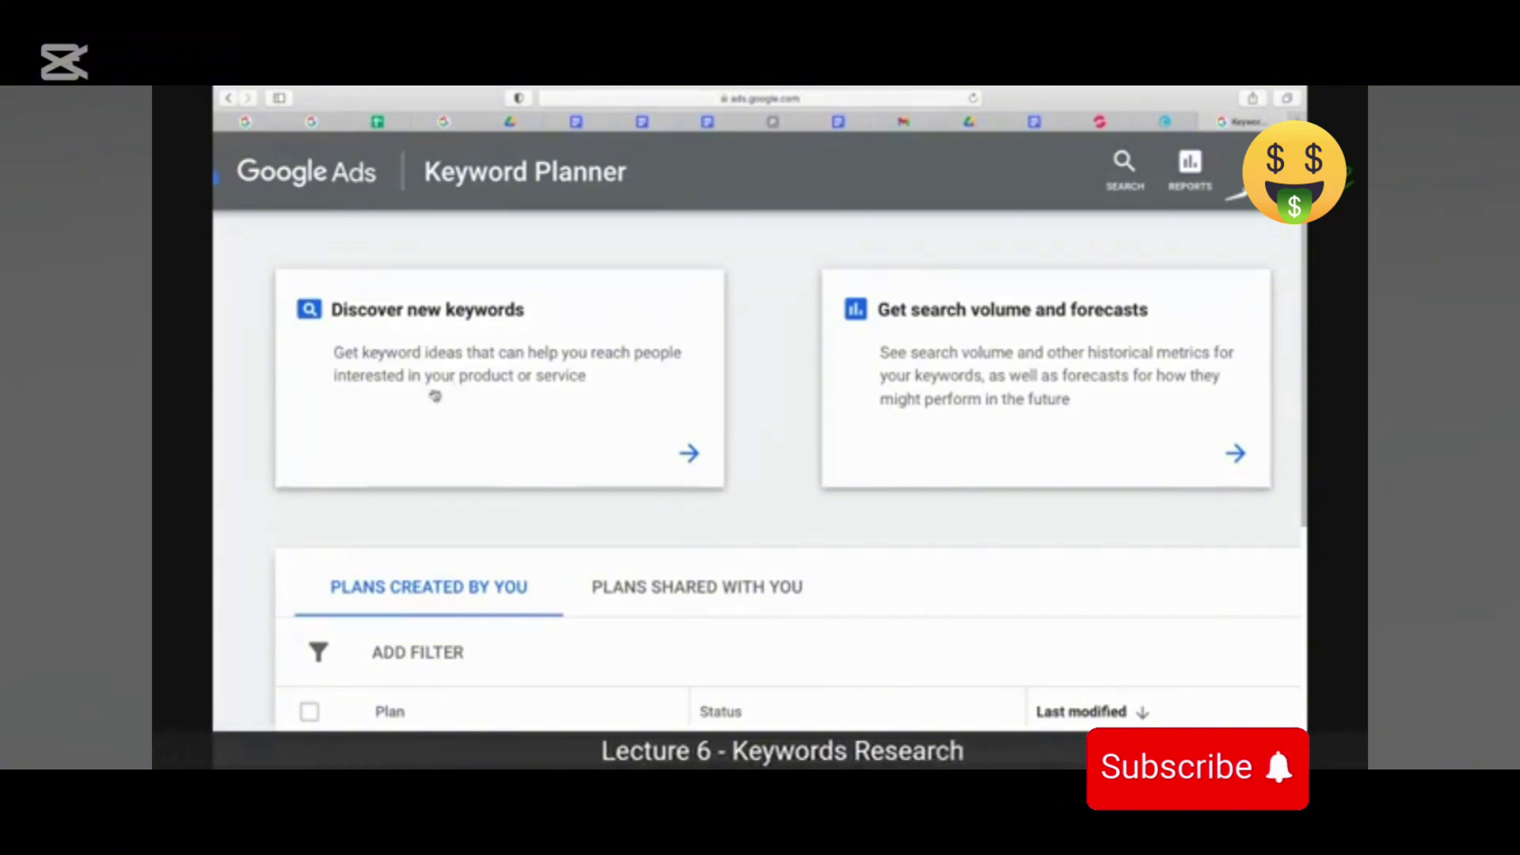
# Open Discover new keywords in Keyword Planner and review the fields for starting with keywords.
pyautogui.click(432, 353)
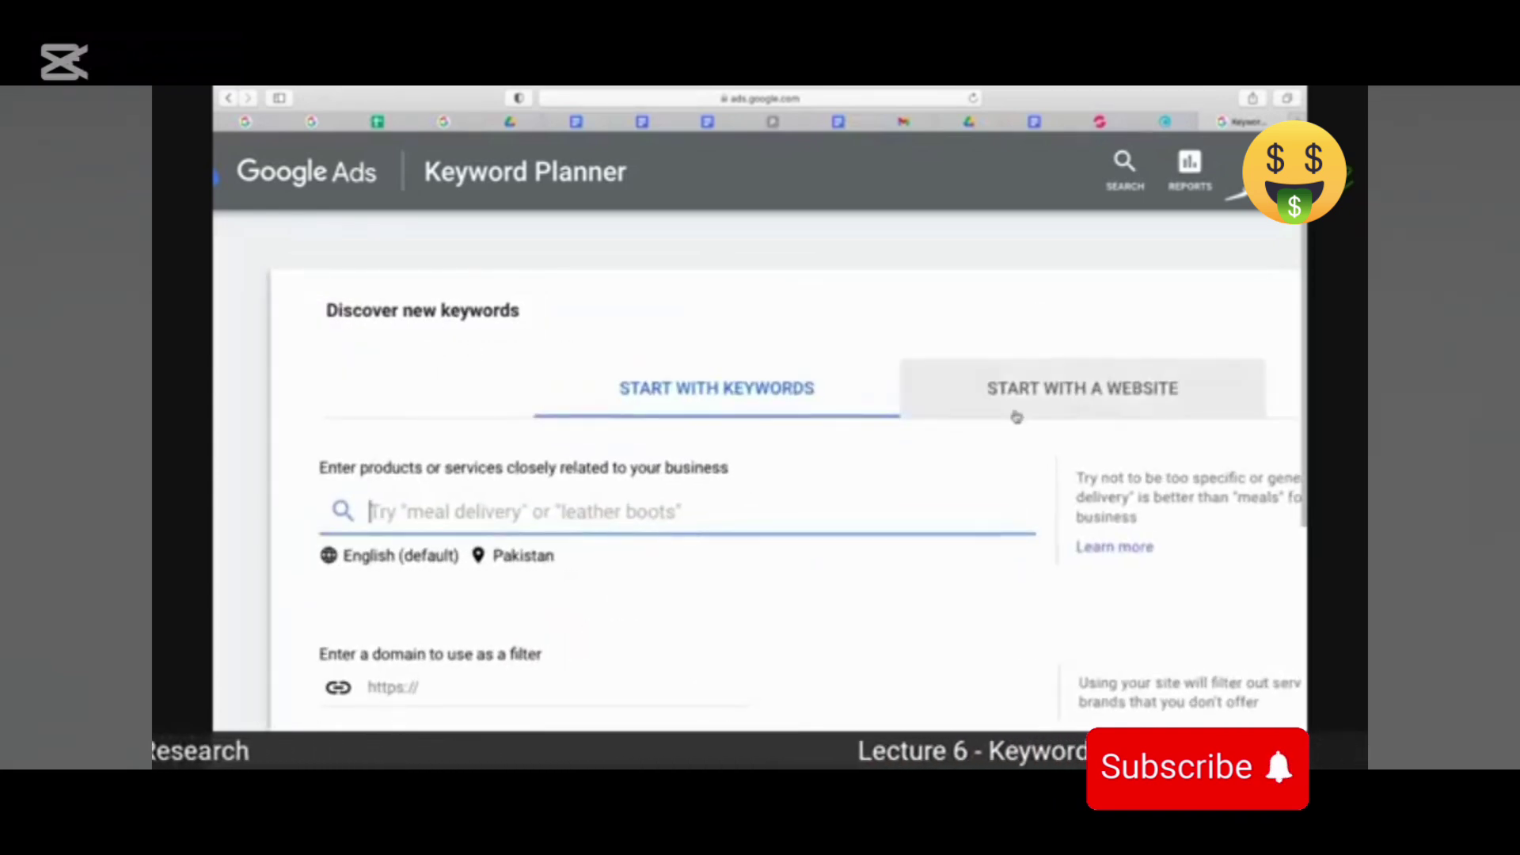
pyautogui.scroll(-5, 1020, 409)
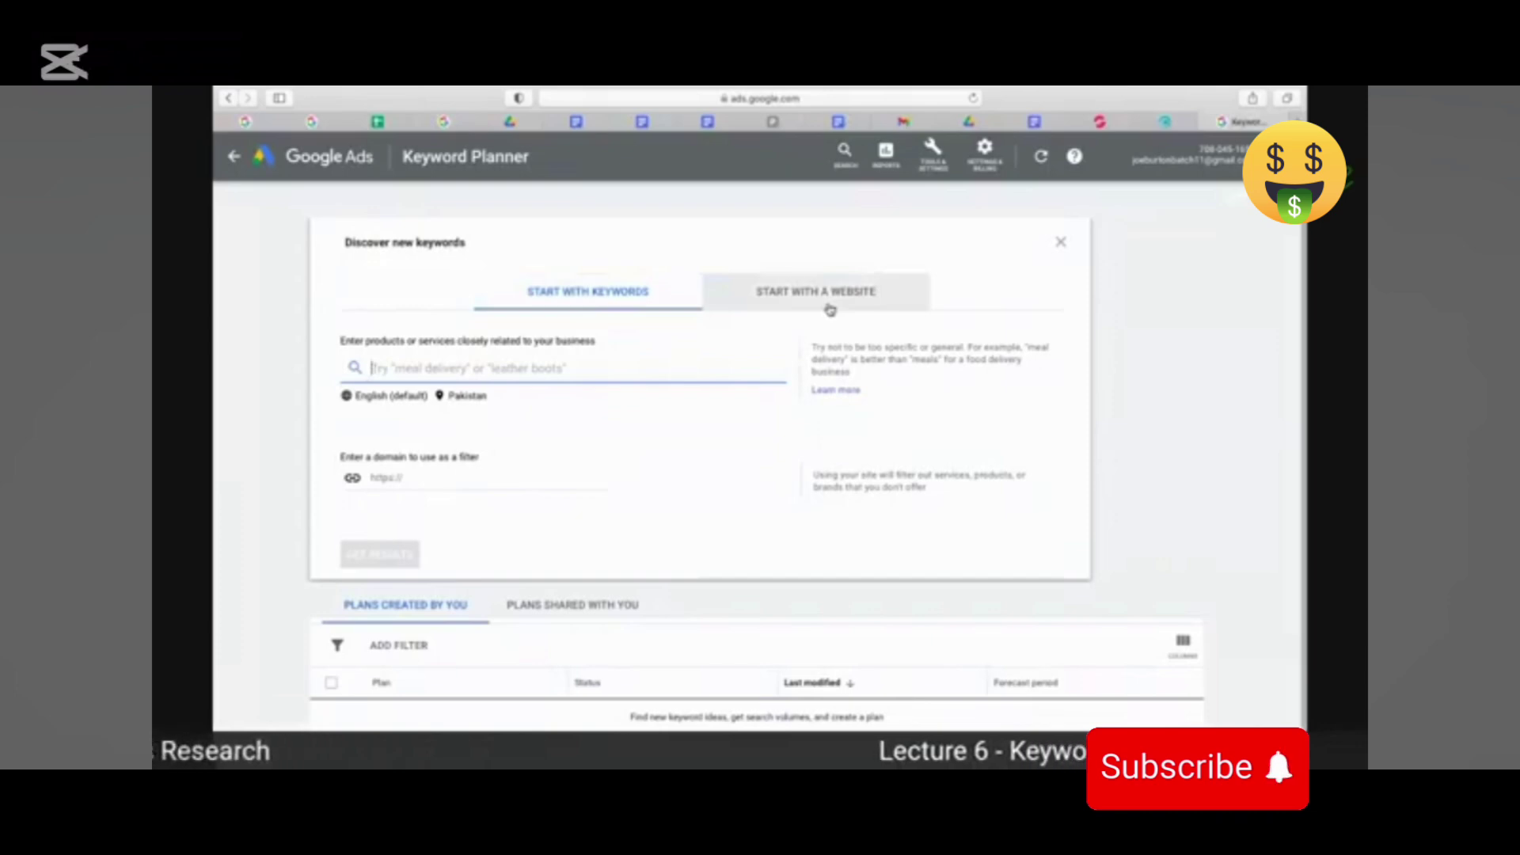
pyautogui.scroll(5, 829, 309)
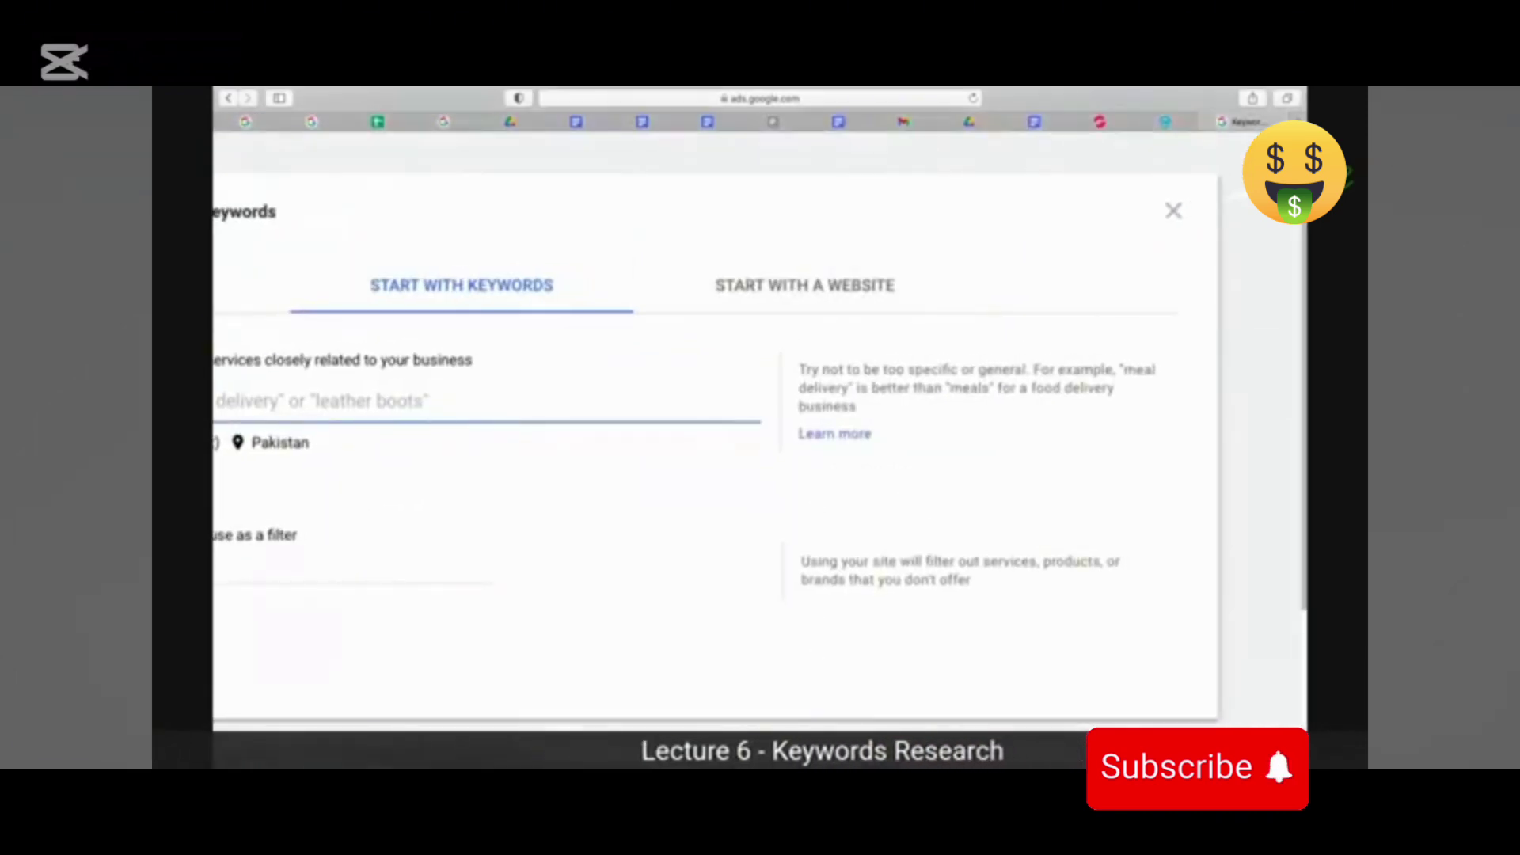
pyautogui.hscroll(-4, 728, 443)
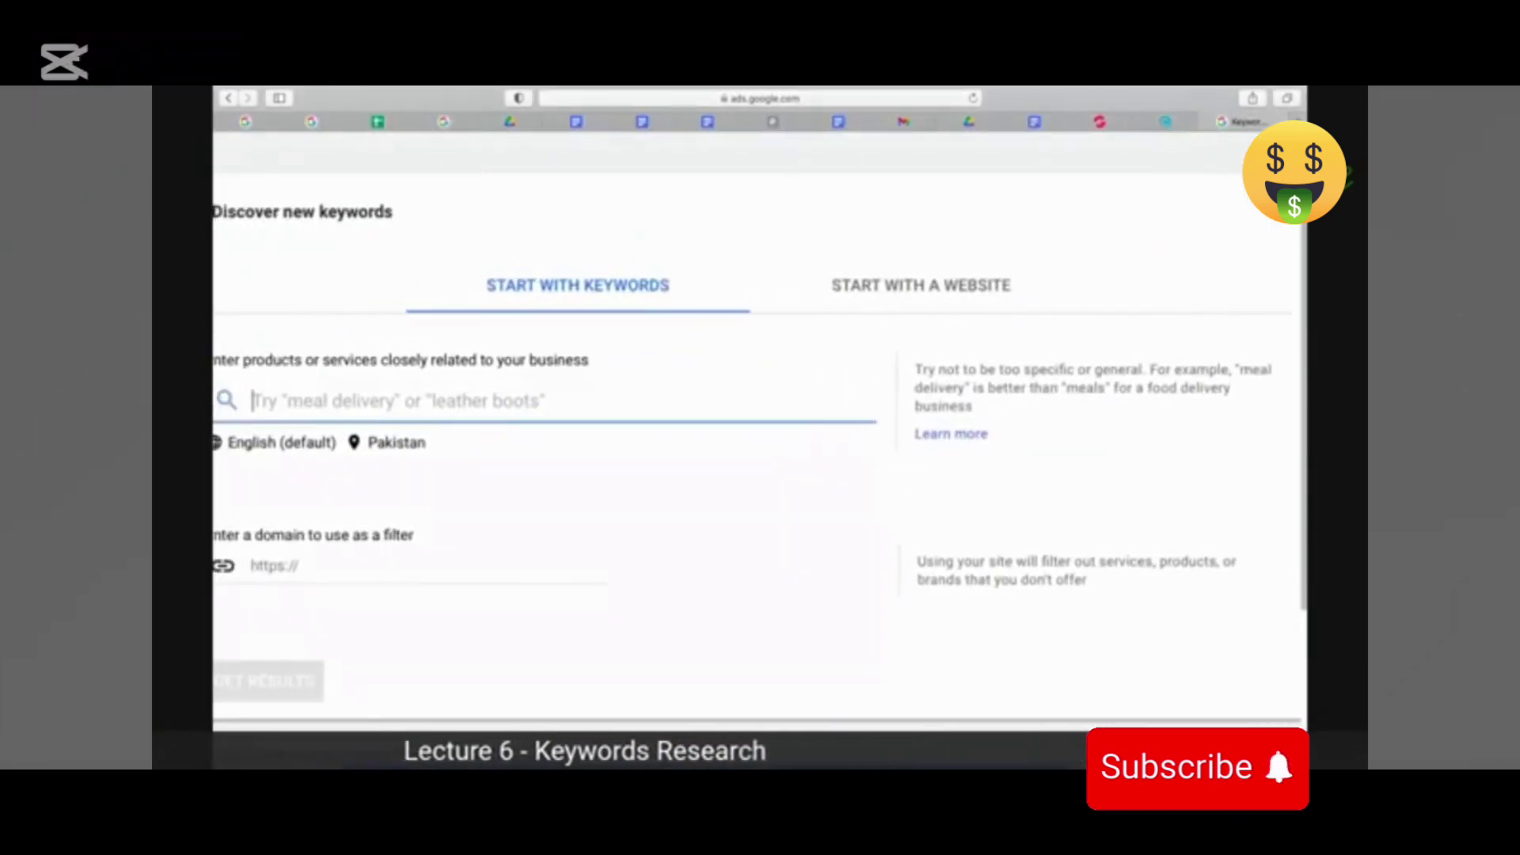
pyautogui.hscroll(-1, 728, 443)
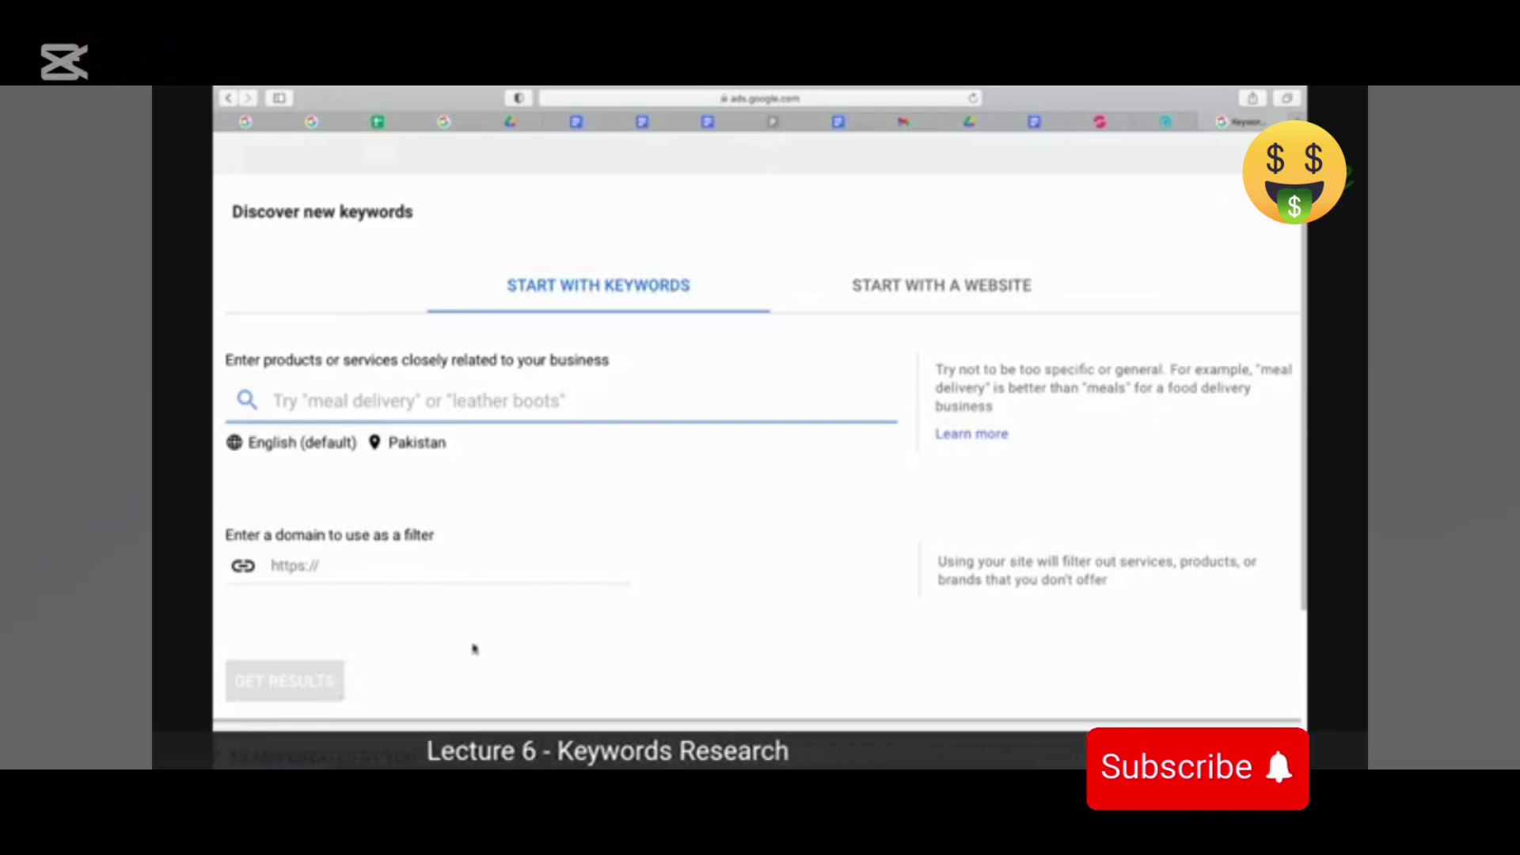
# Examine the option to start keyword discovery with a website, and return to starting with keywords.
pyautogui.click(1033, 285)
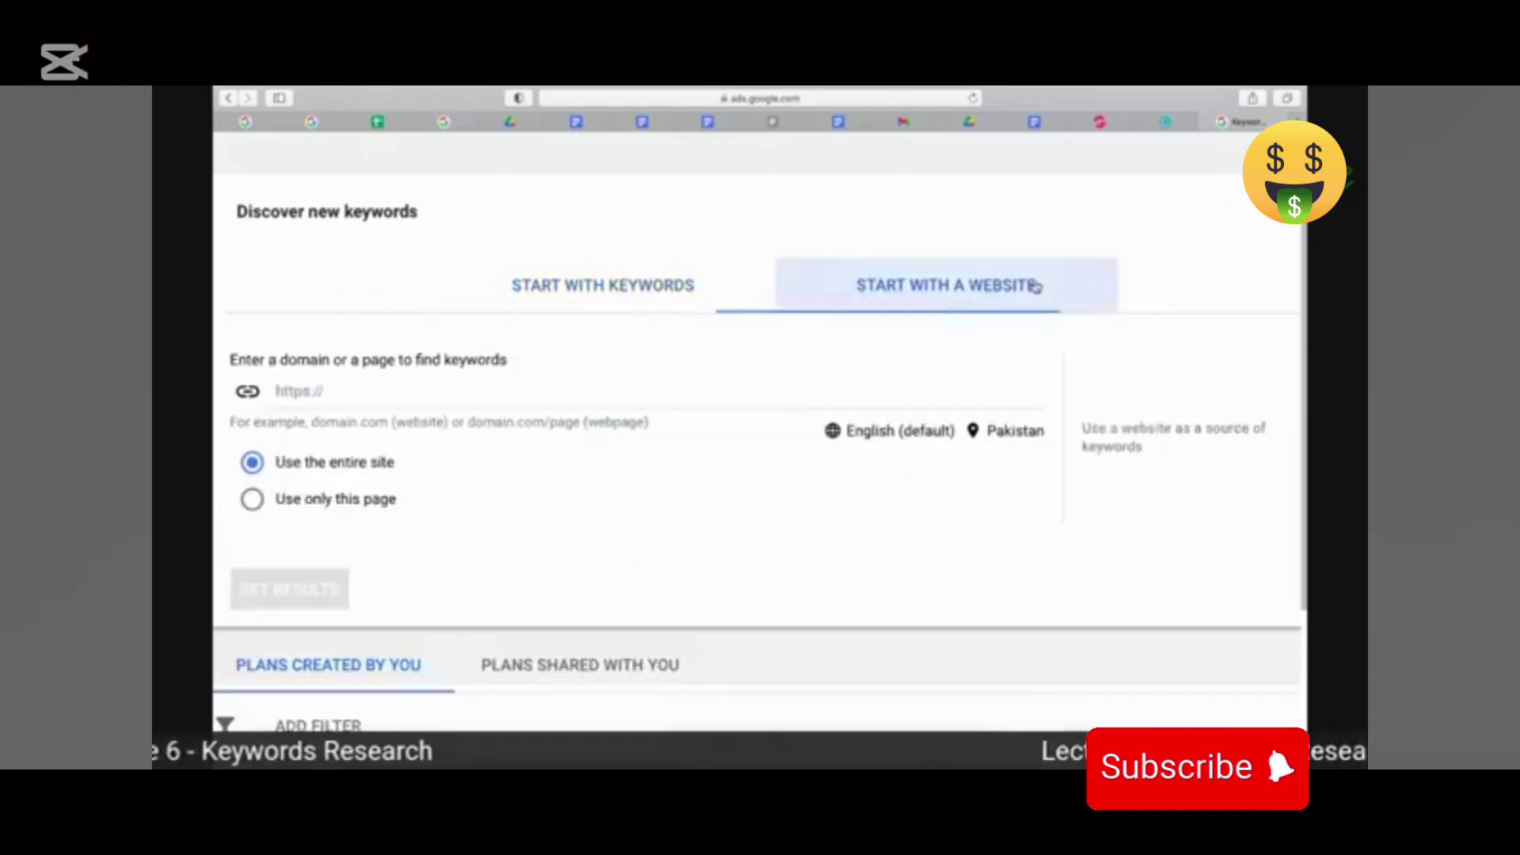
pyautogui.click(494, 388)
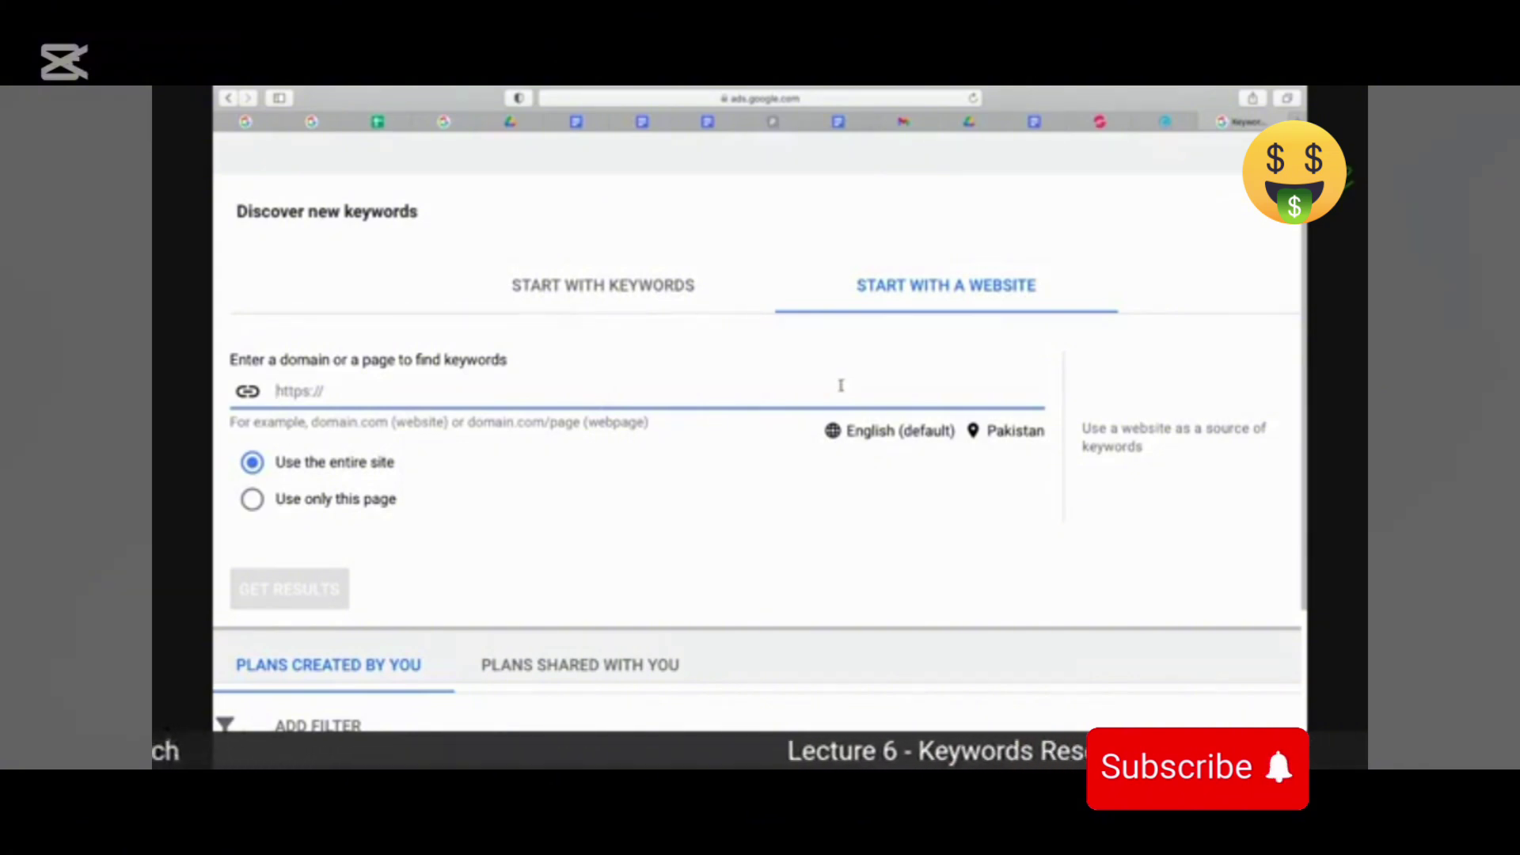
pyautogui.click(583, 286)
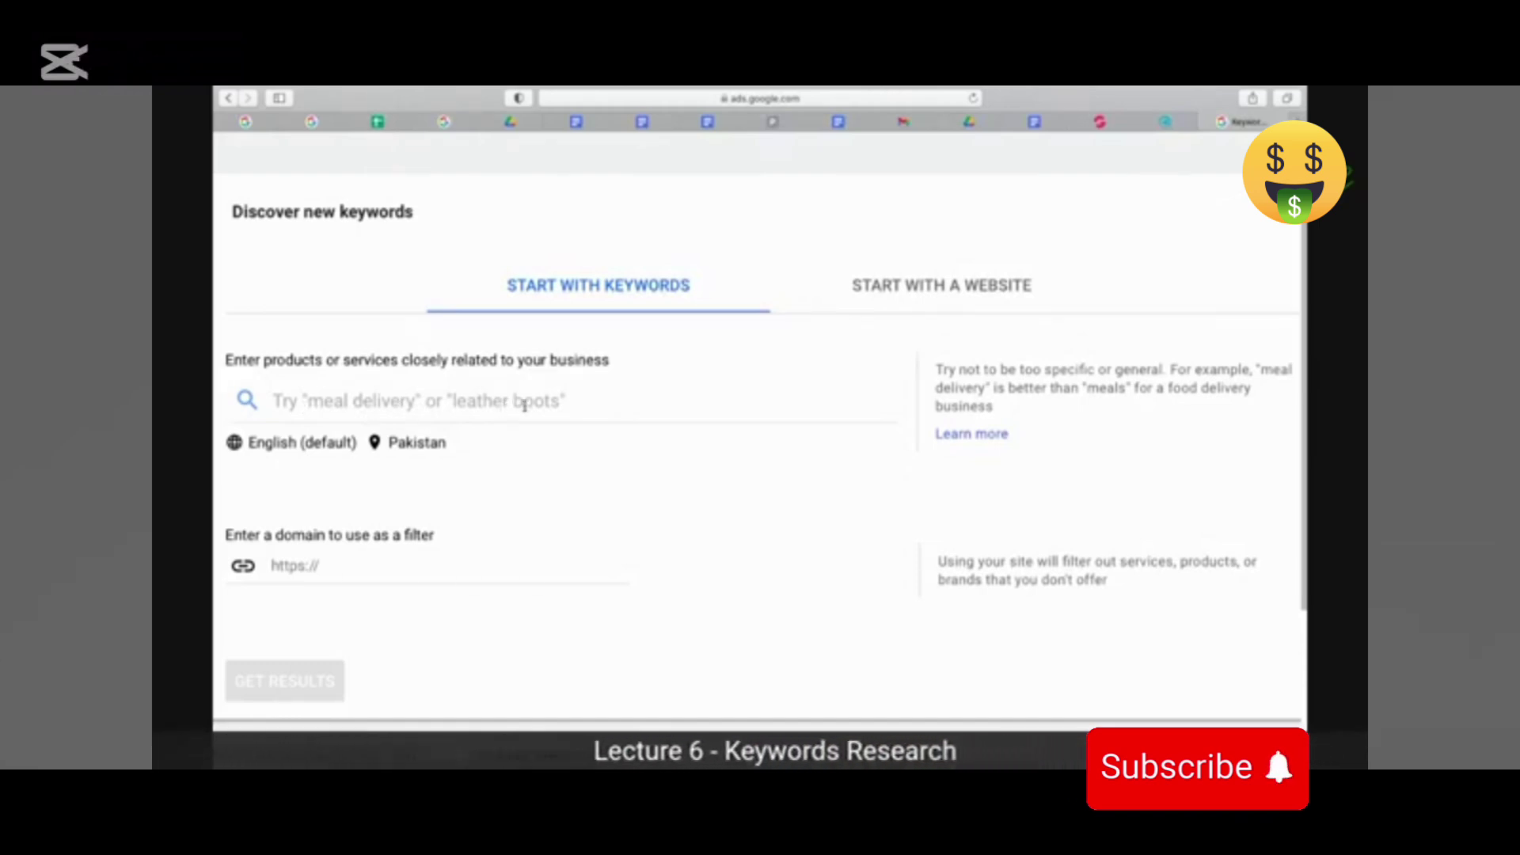
# Switch to the untitled Google Sheets spreadsheet in Chrome and copy the seed keyword "Best cleaning services in NY" from cell A2.
pyautogui.press('super+Tab')
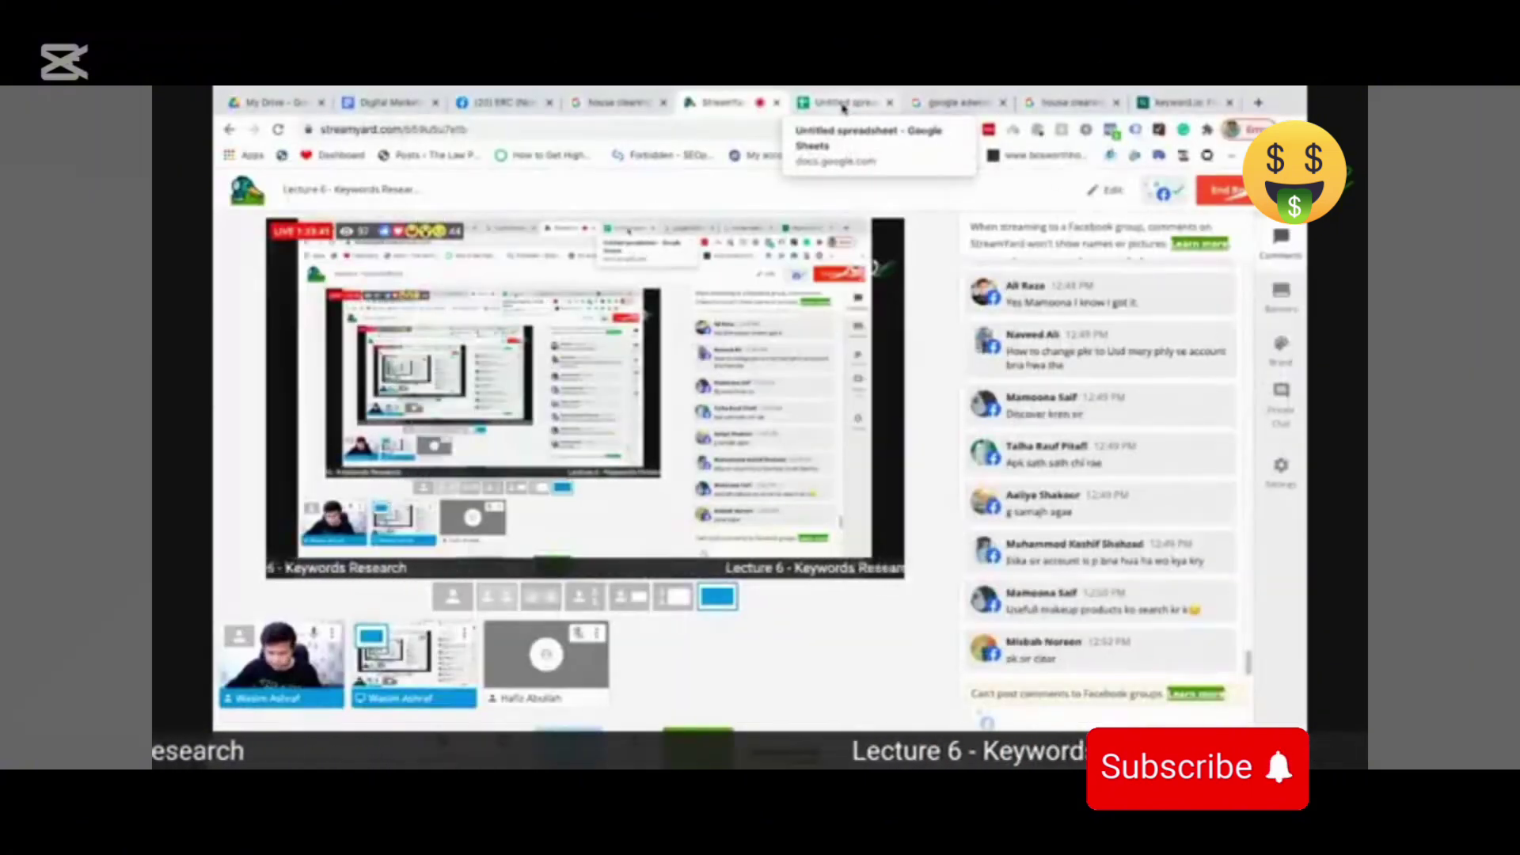
pyautogui.click(842, 107)
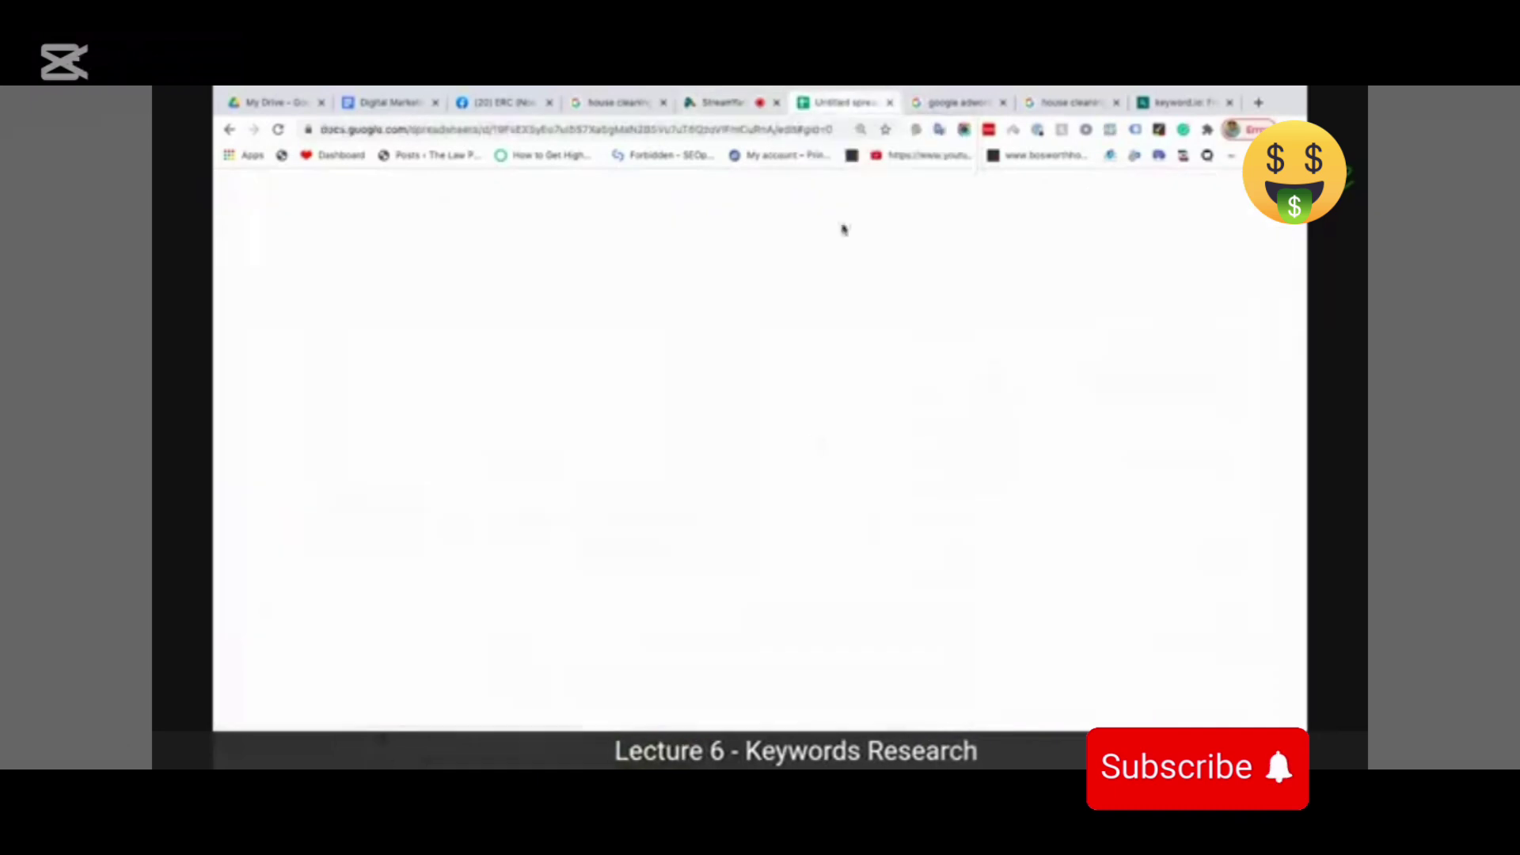
pyautogui.click(392, 392)
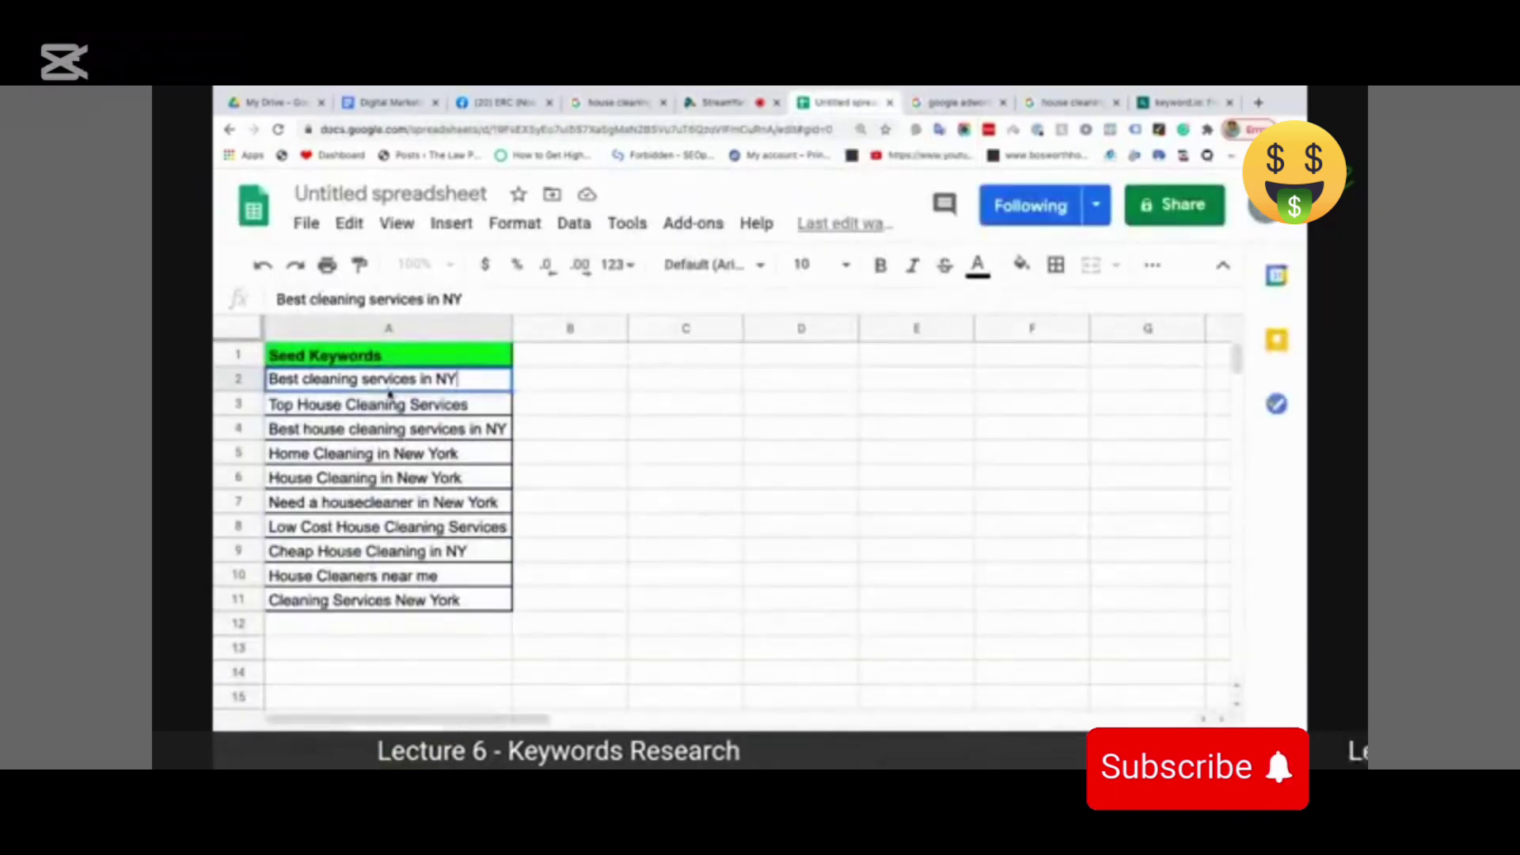
pyautogui.click(648, 475)
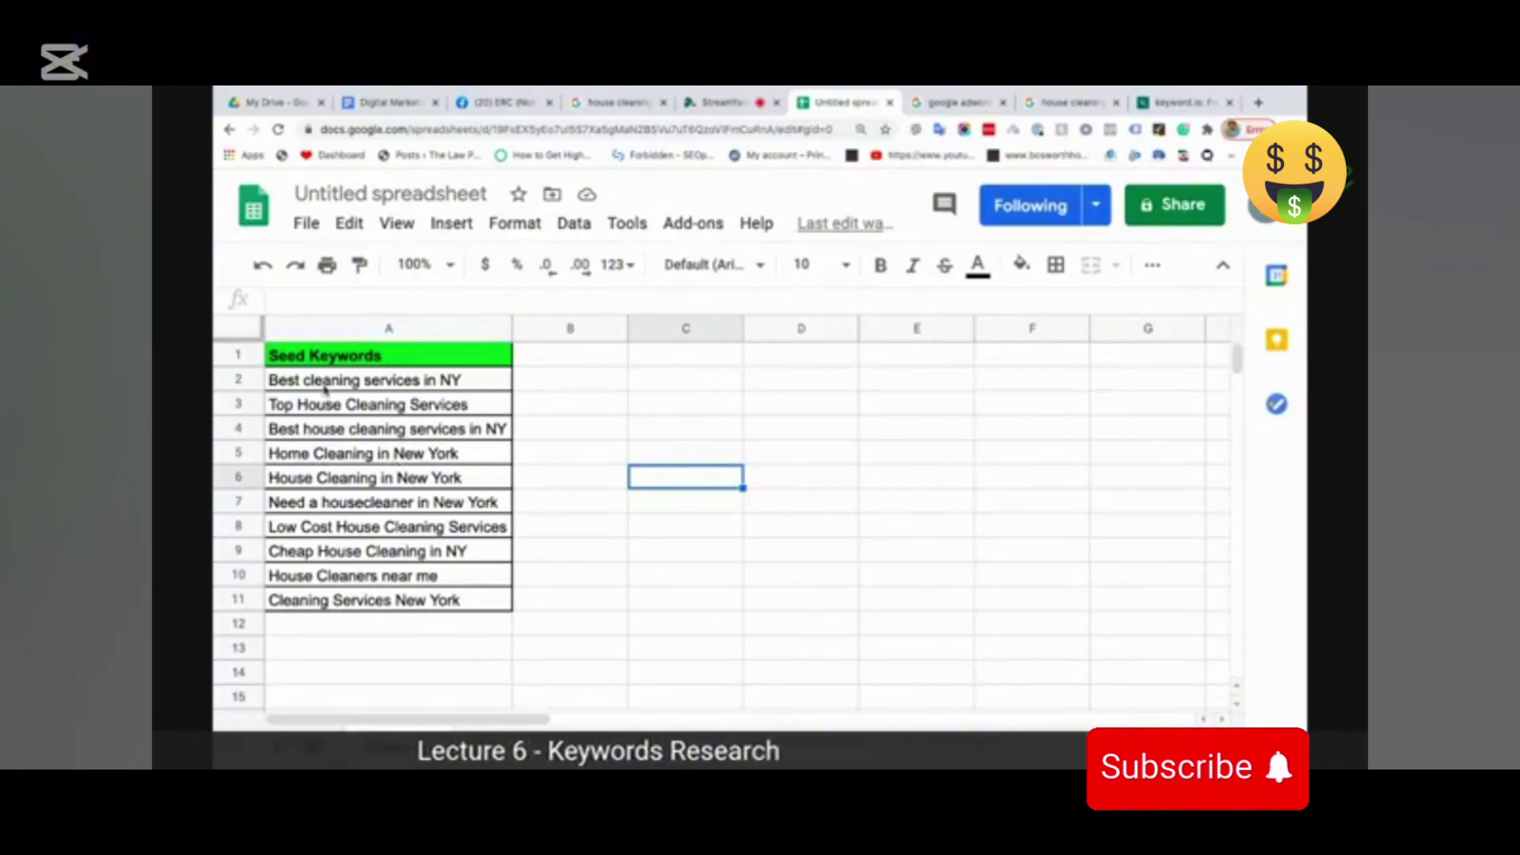
pyautogui.click(446, 382)
pyautogui.doubleClick(443, 379)
pyautogui.moveTo(457, 380); pyautogui.dragTo(255, 384)
pyautogui.press('super+c')
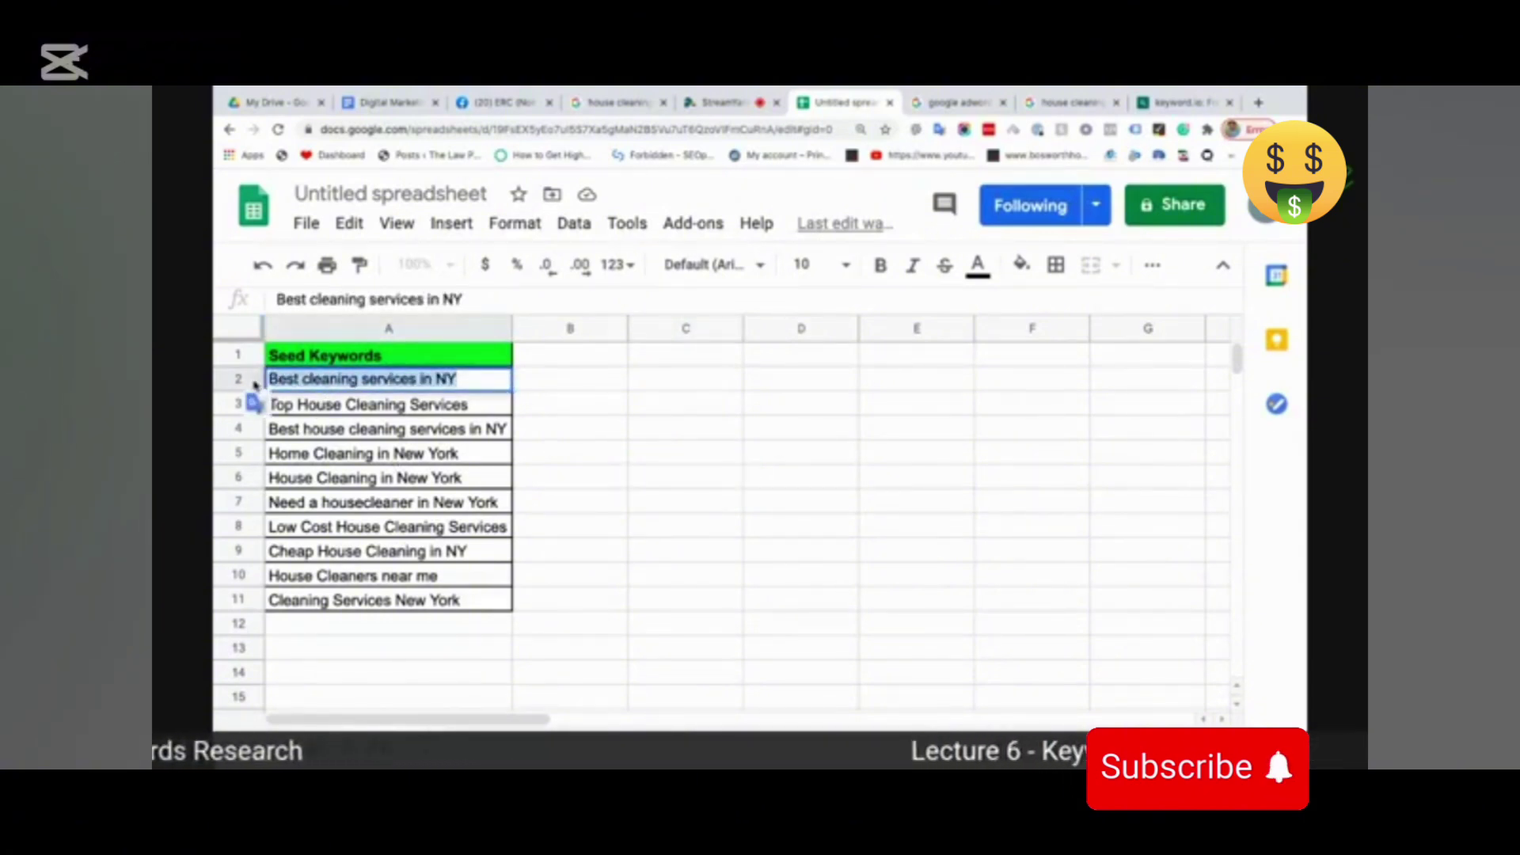
# Return to Keyword Planner in Safari and enter the copied "Best cleaning services in NY" as the product or service keyword.
pyautogui.press('super+Tab')
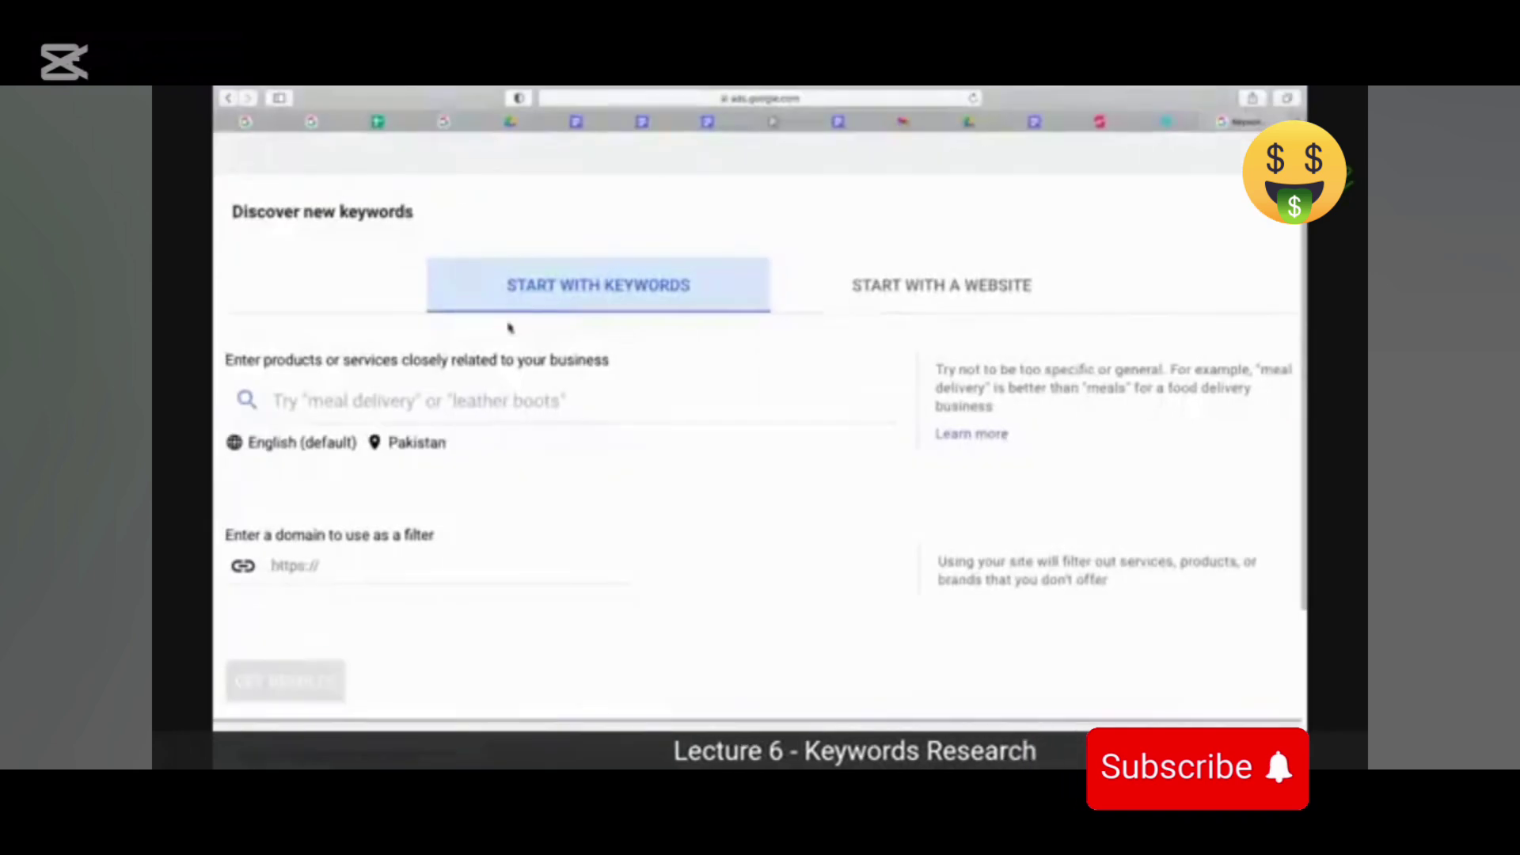
pyautogui.click(323, 398)
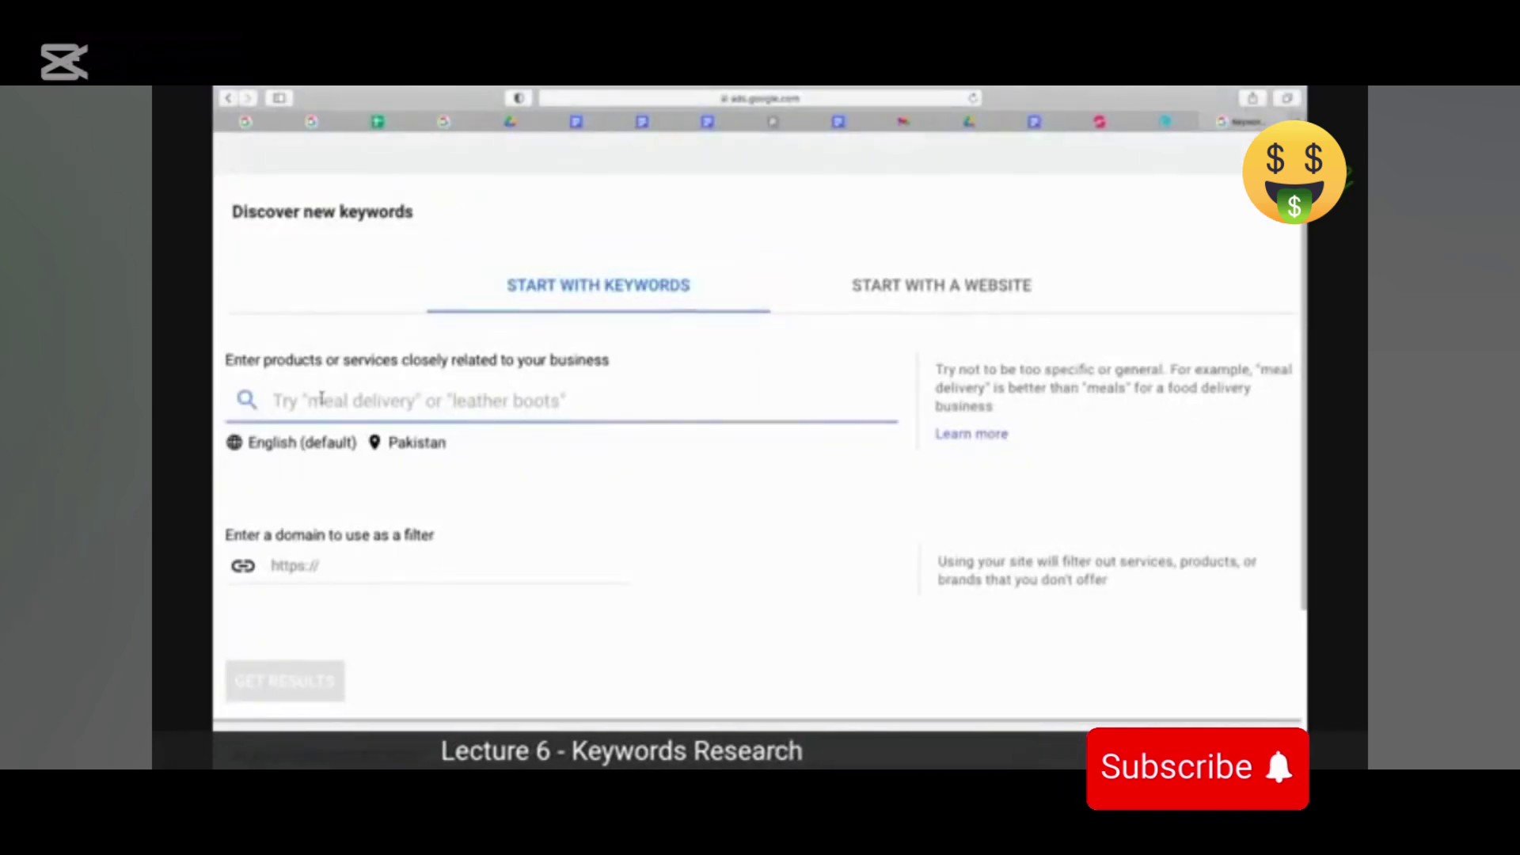
pyautogui.press('super+v')
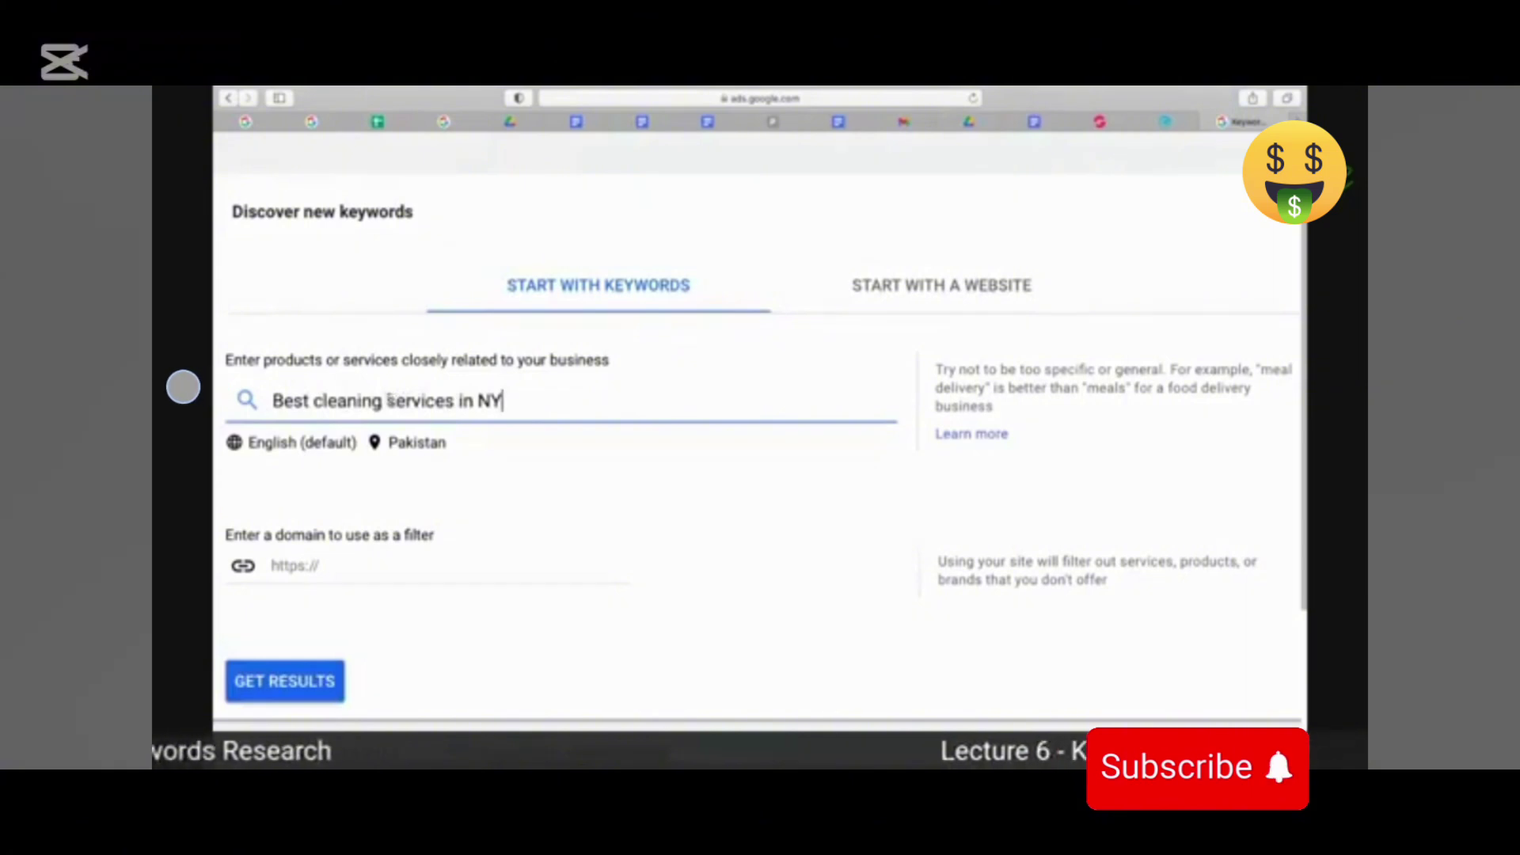
pyautogui.click(115, 262)
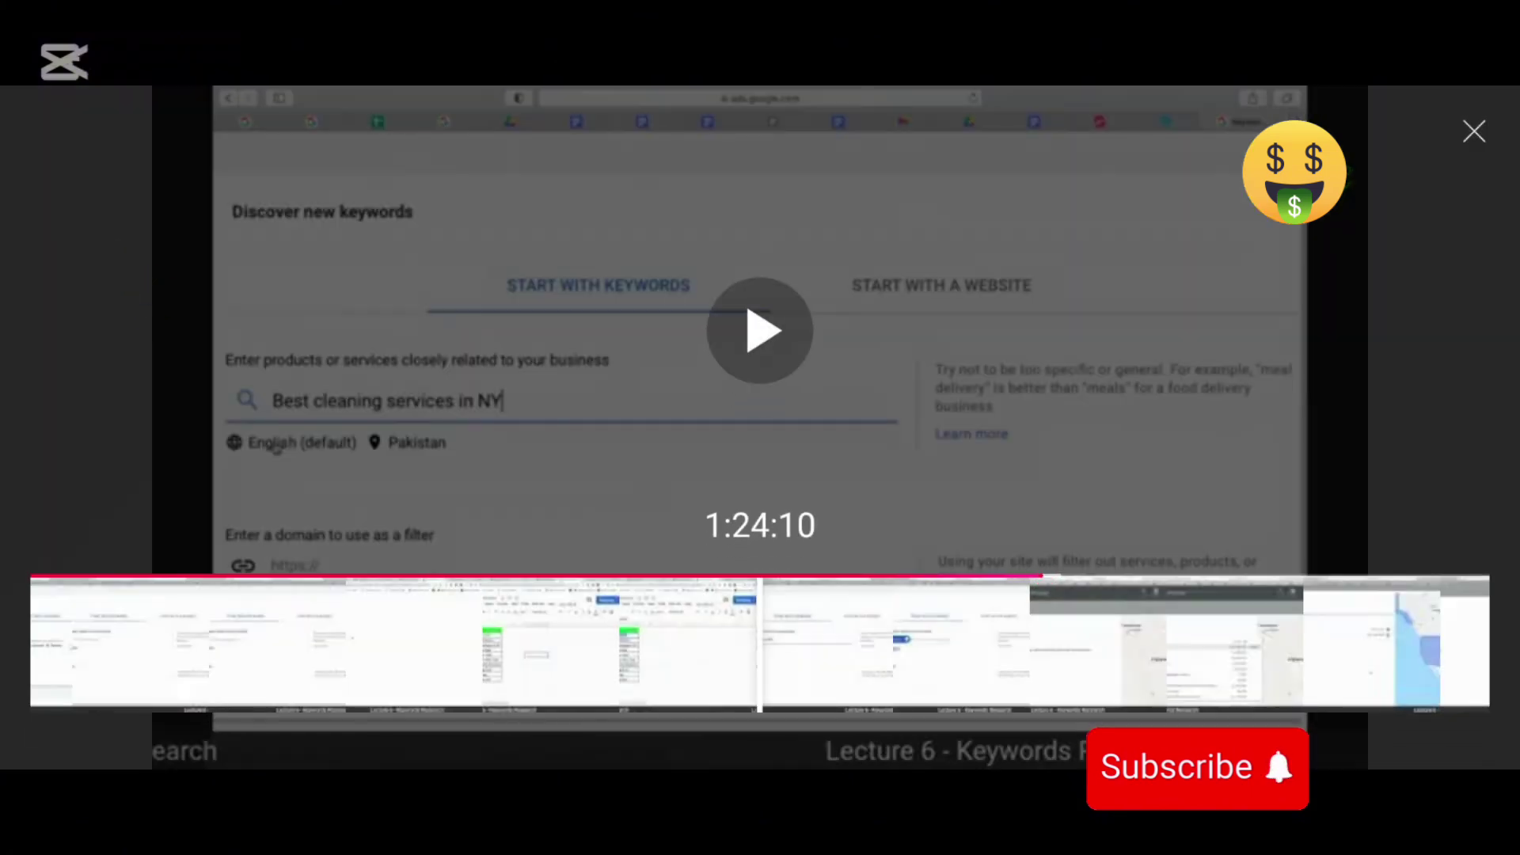
pyautogui.press('space')
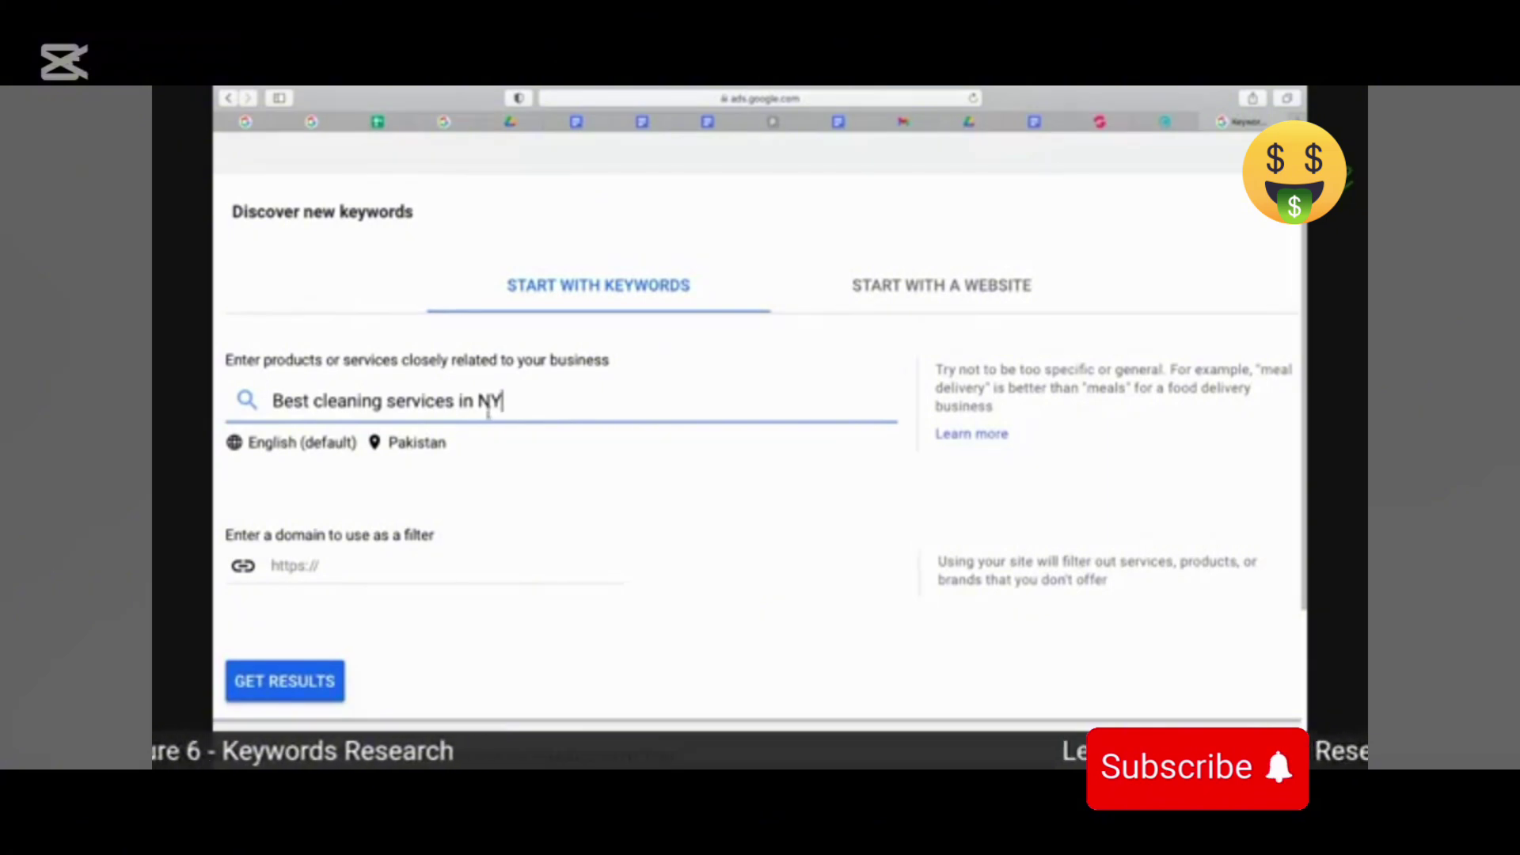
# Open the location targeting for the keyword search and remove Pakistan from the targeted locations.
pyautogui.click(418, 446)
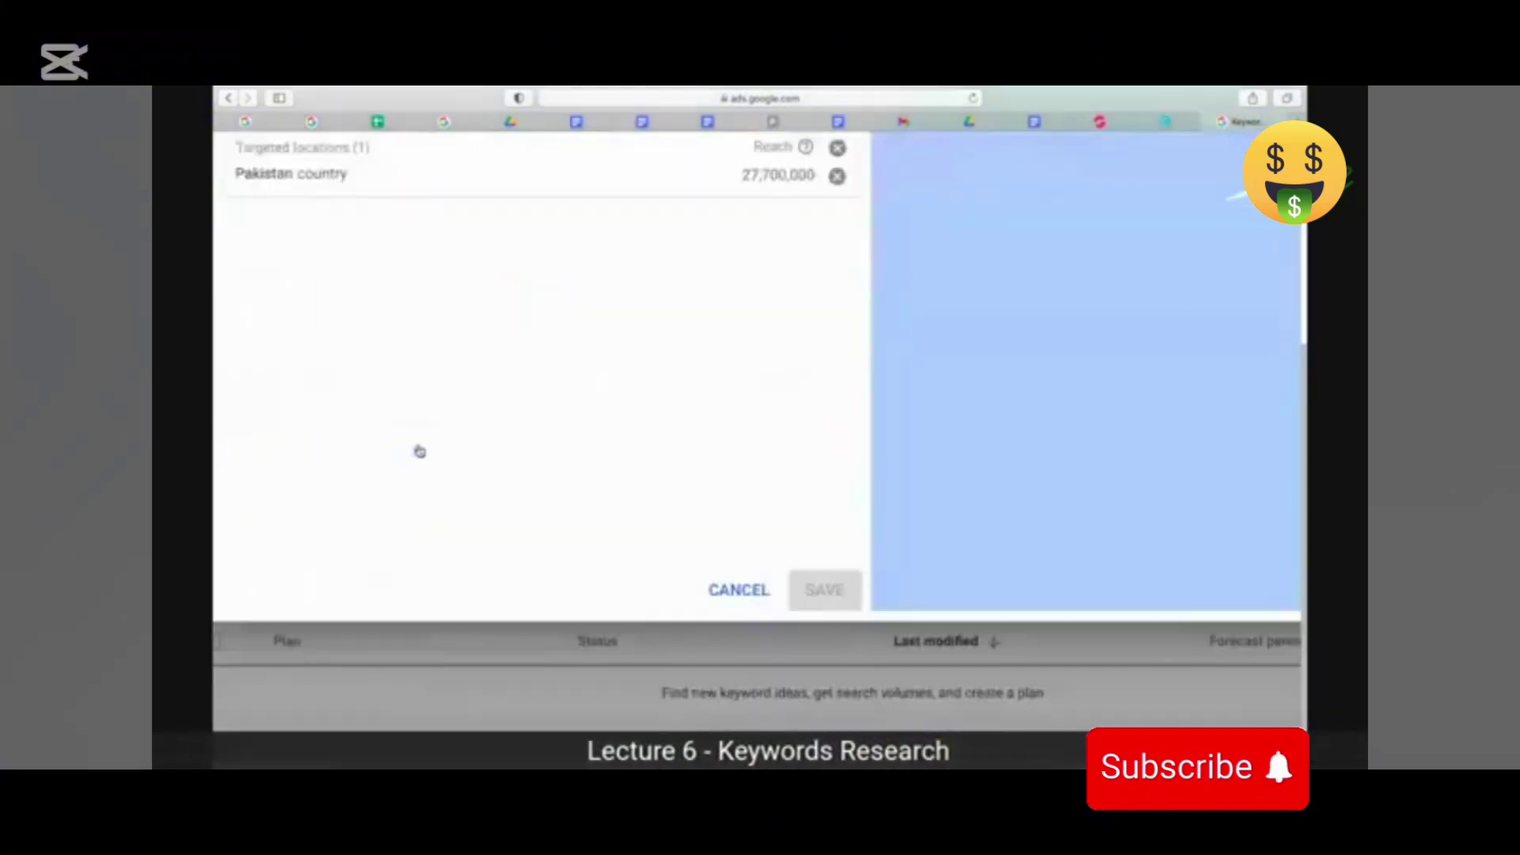
pyautogui.scroll(5, 623, 428)
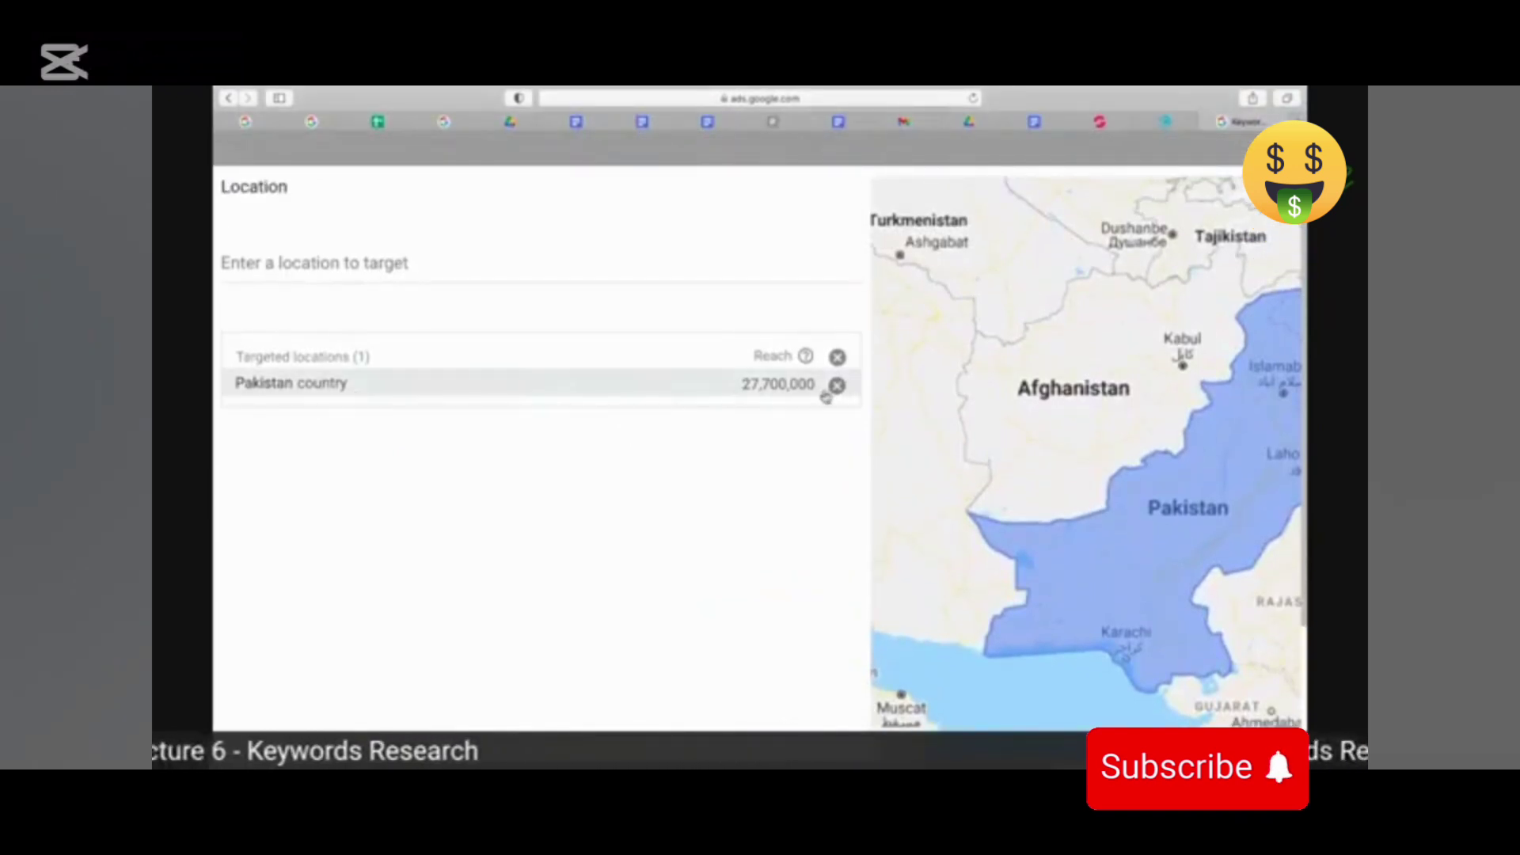
pyautogui.click(836, 385)
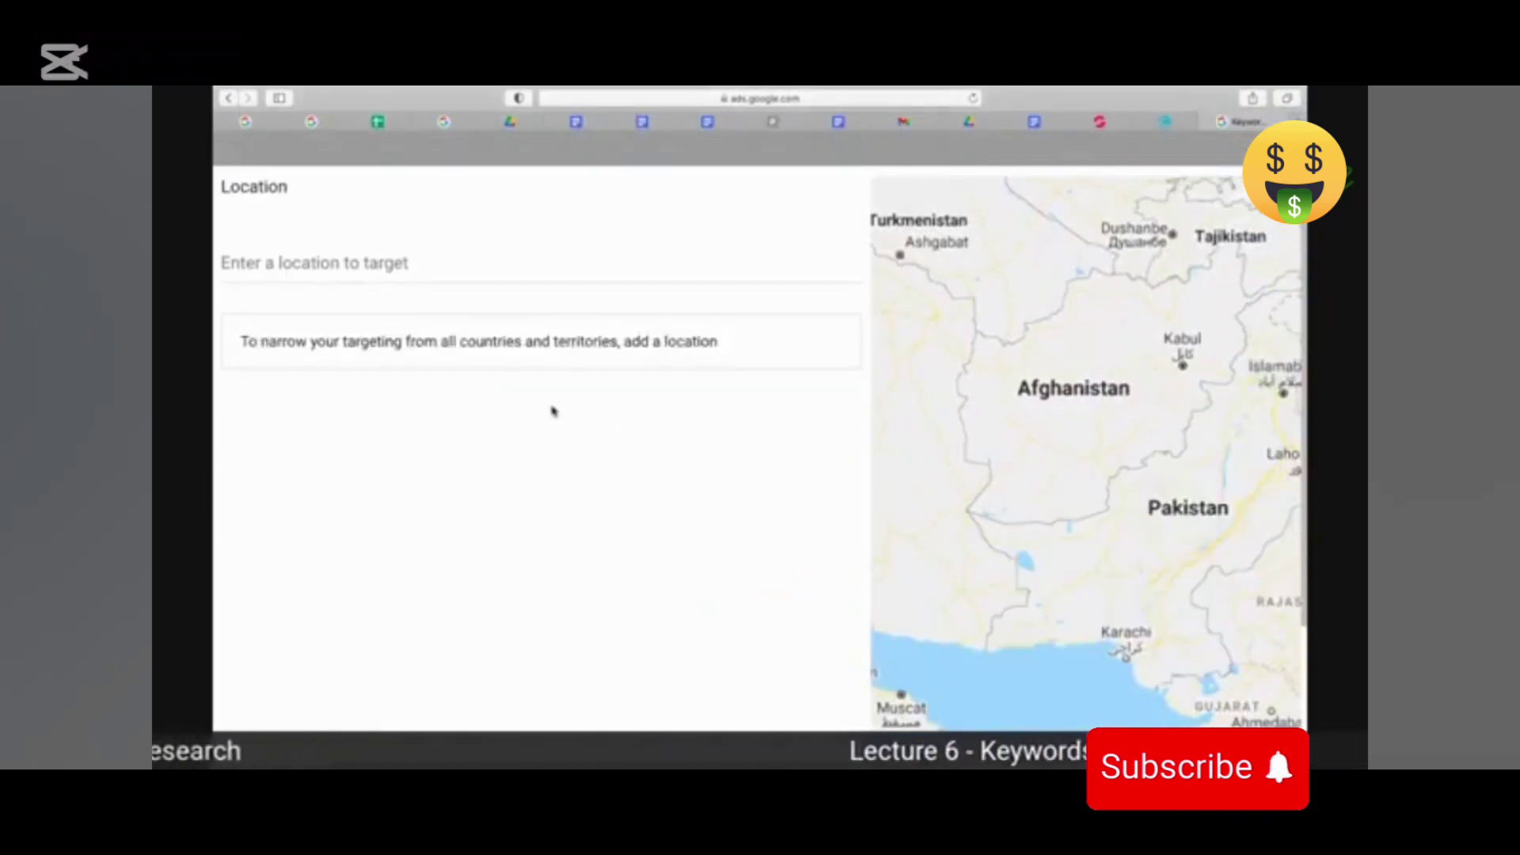
pyautogui.scroll(-5, 624, 520)
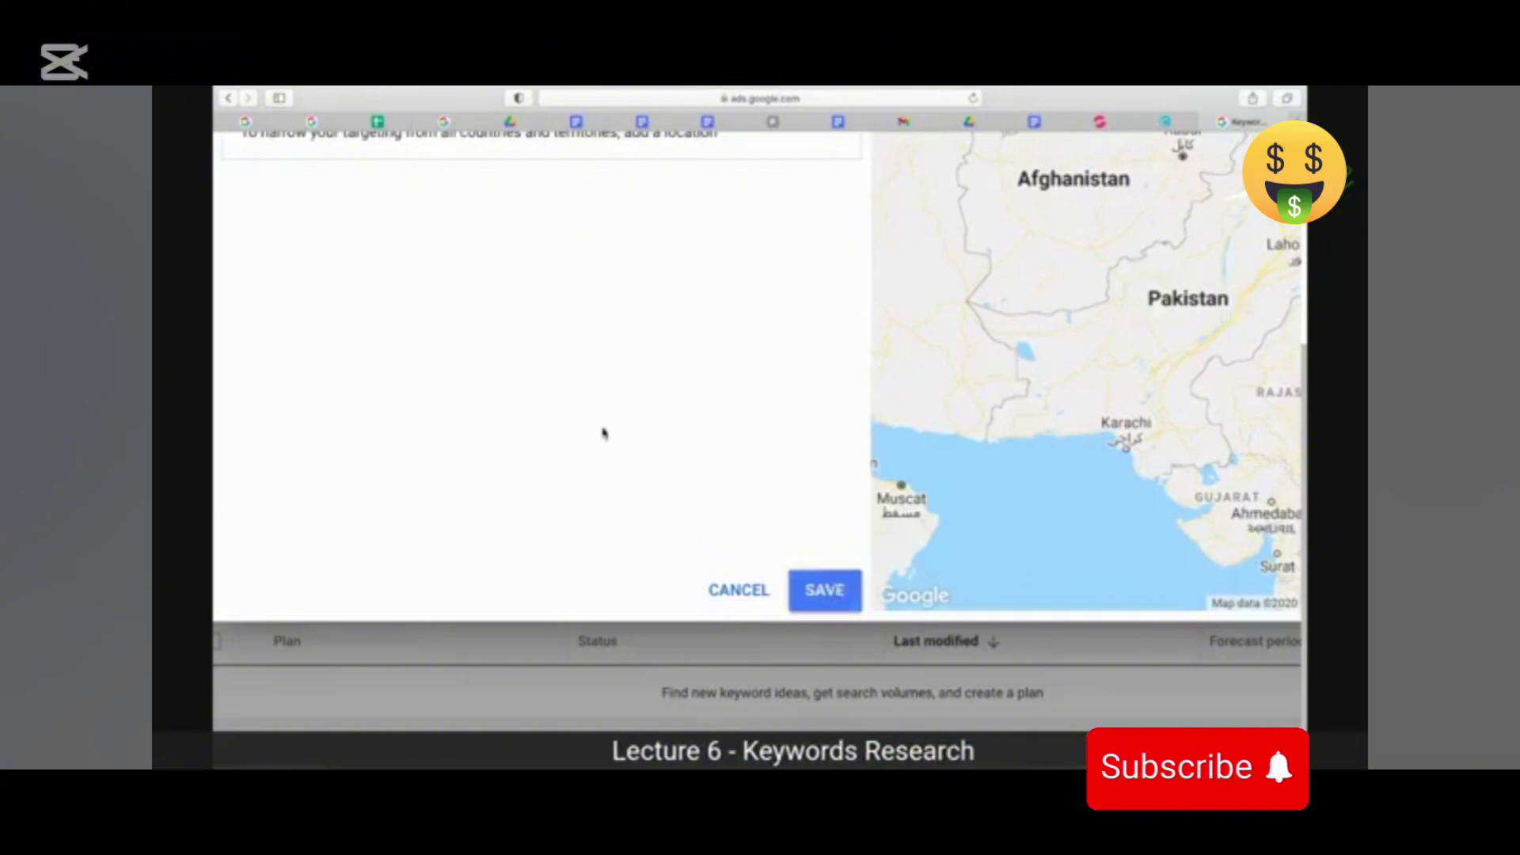
# Search for "United", target the United States country as the keyword search location, and save the location setting.
pyautogui.scroll(5, 601, 432)
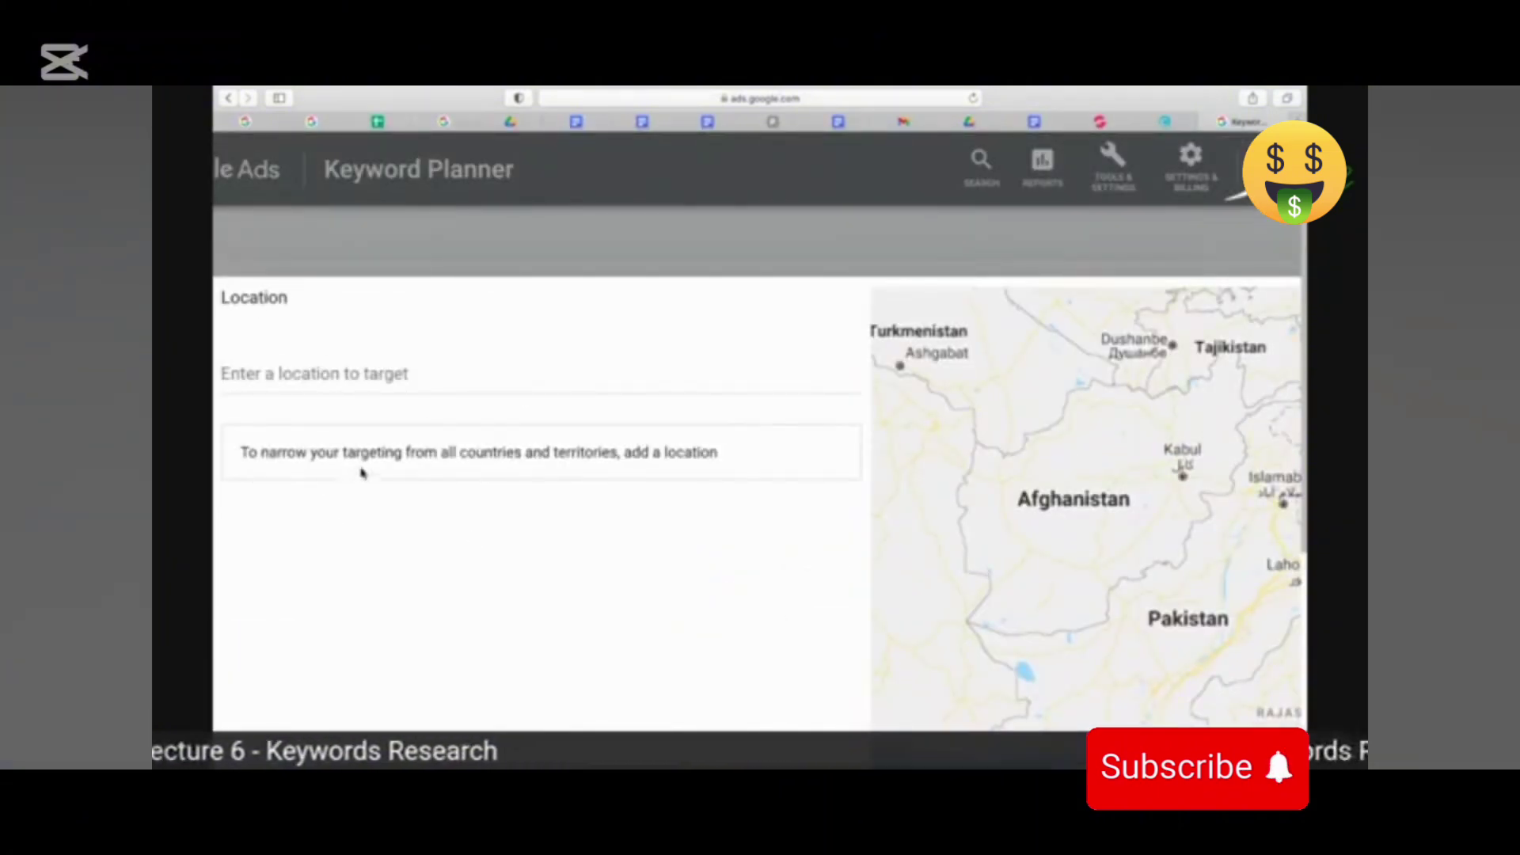
pyautogui.click(327, 378)
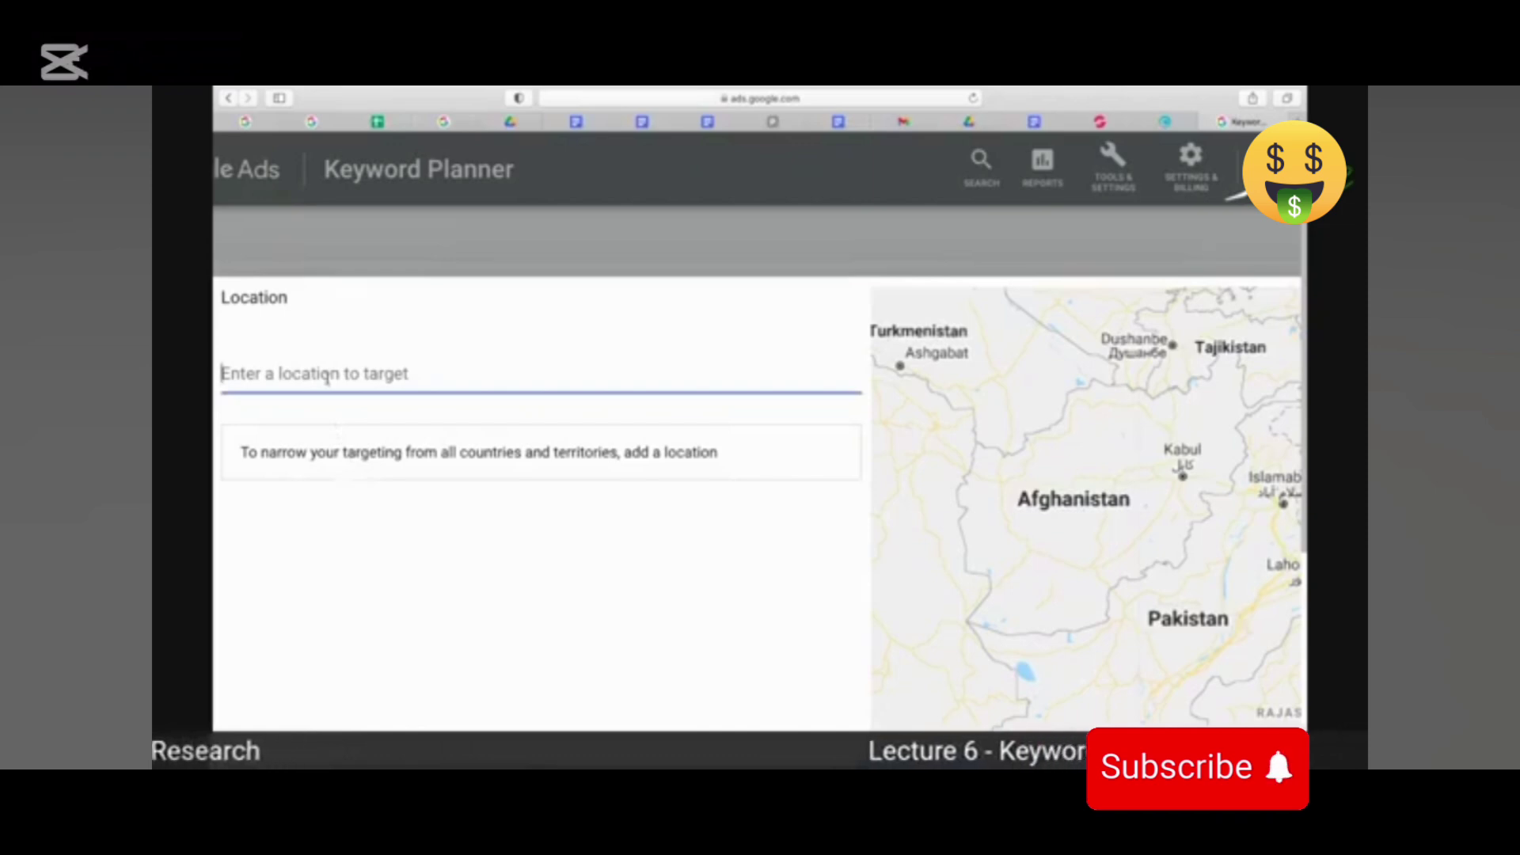
pyautogui.write('U')
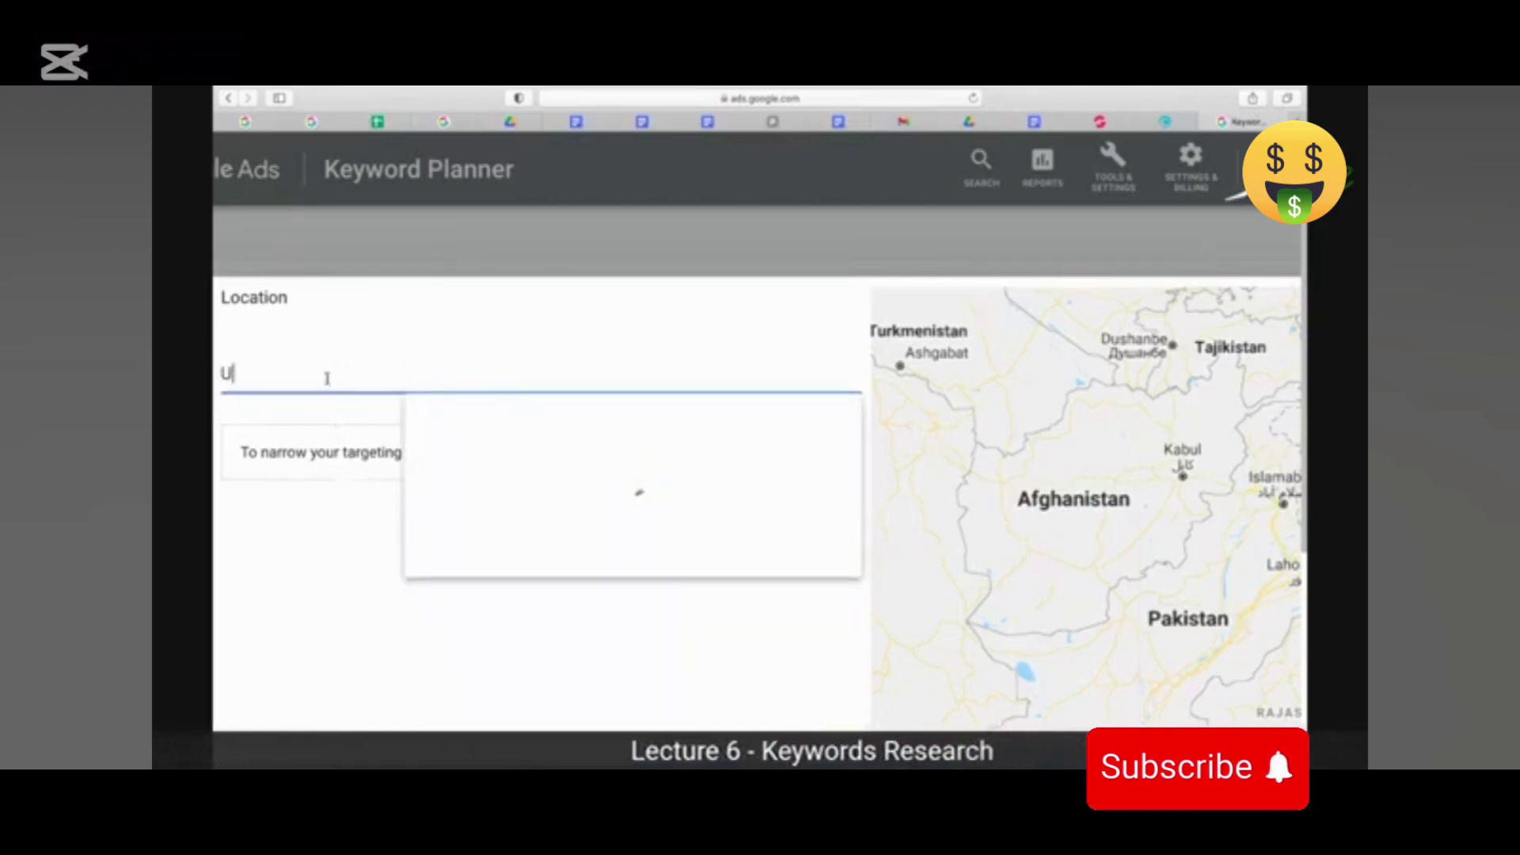
pyautogui.write('nited')
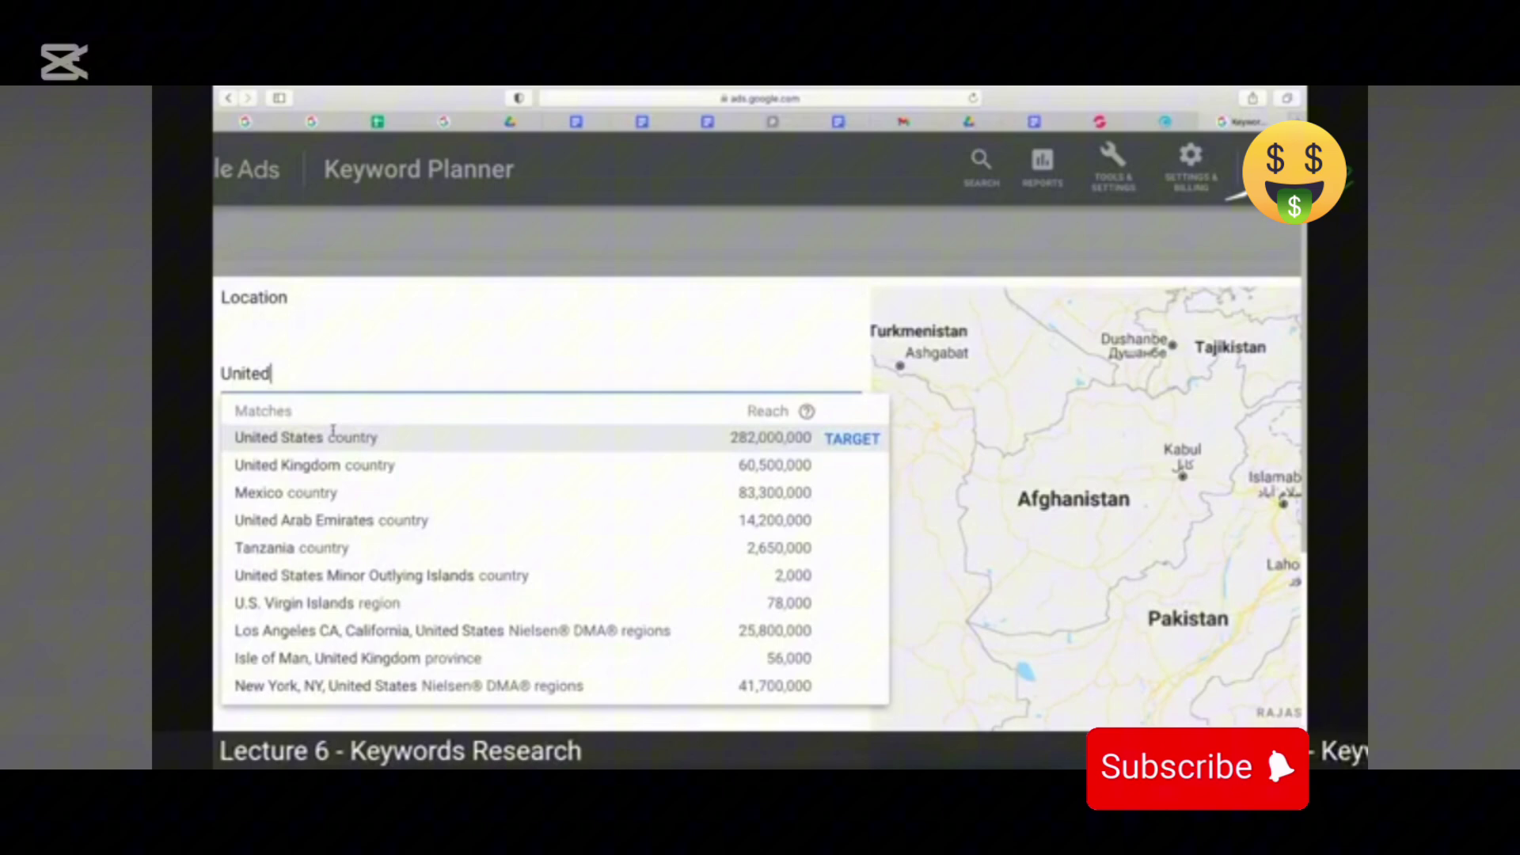
pyautogui.click(332, 437)
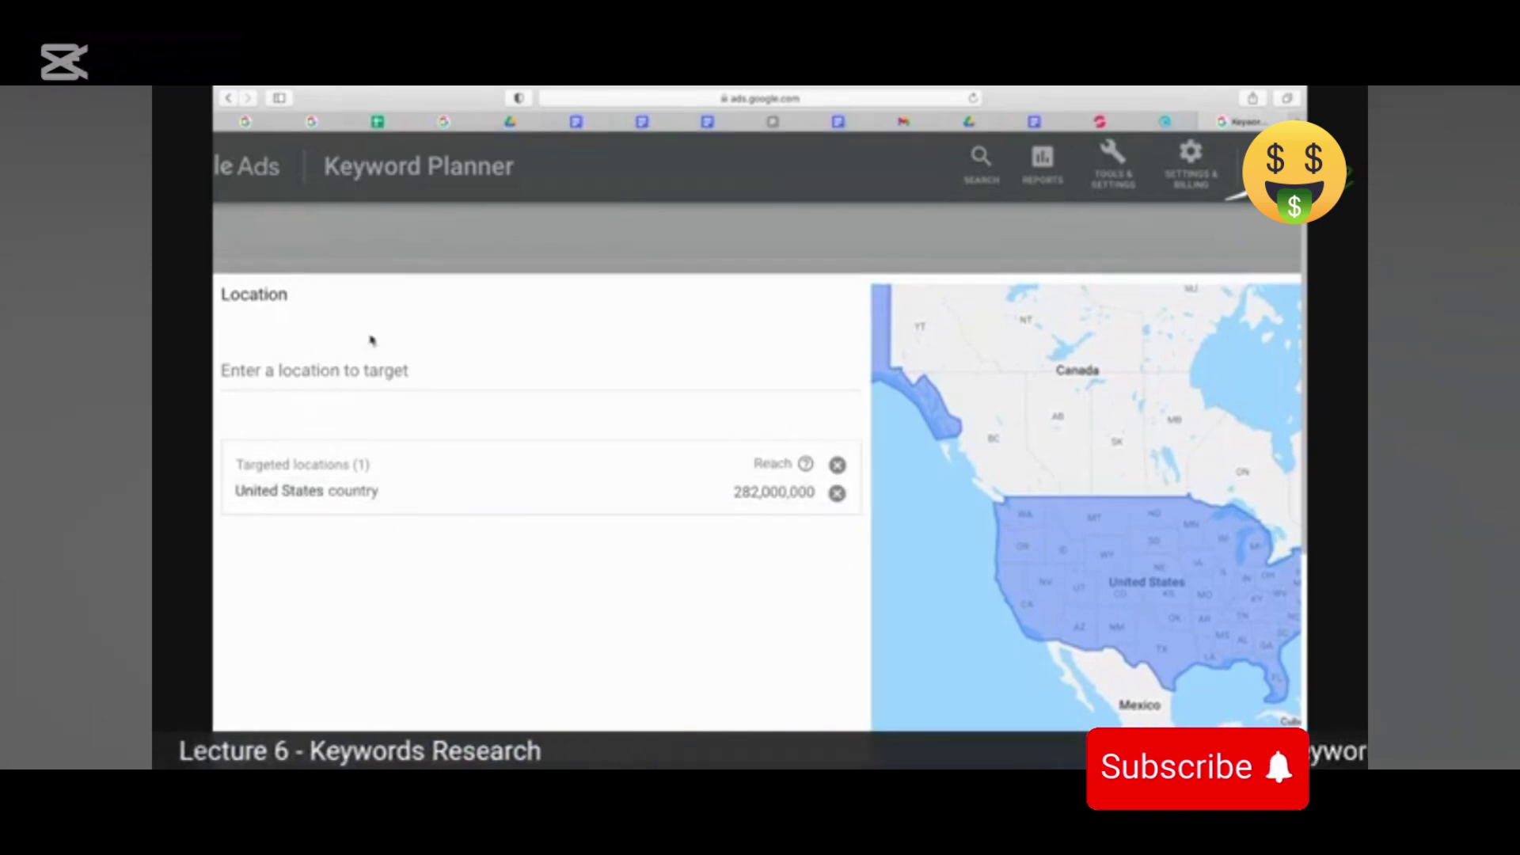
pyautogui.click(324, 379)
pyautogui.scroll(-3, 750, 562)
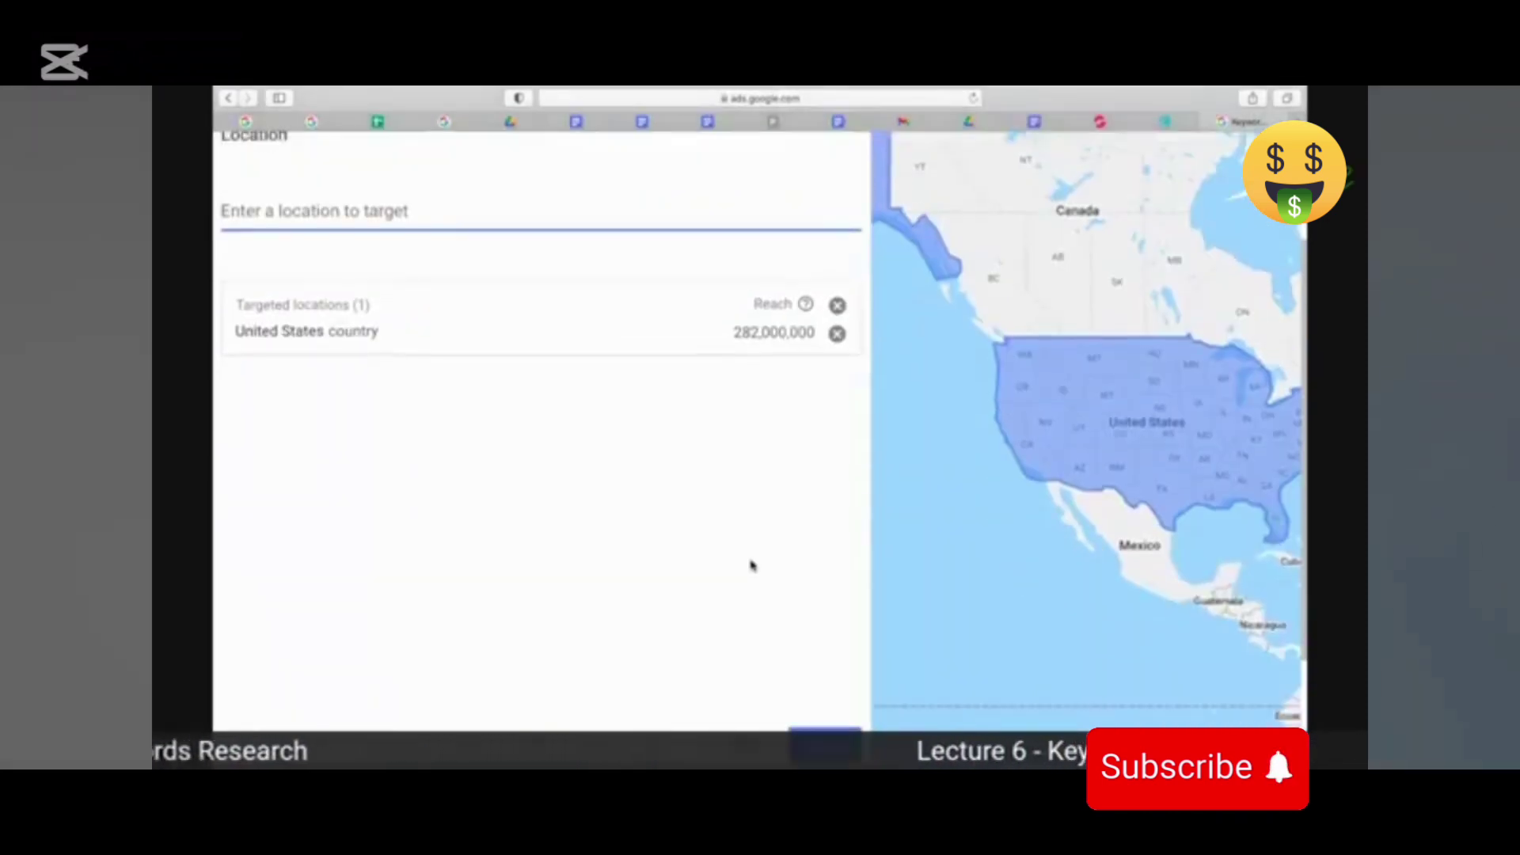
pyautogui.scroll(-3, 617, 399)
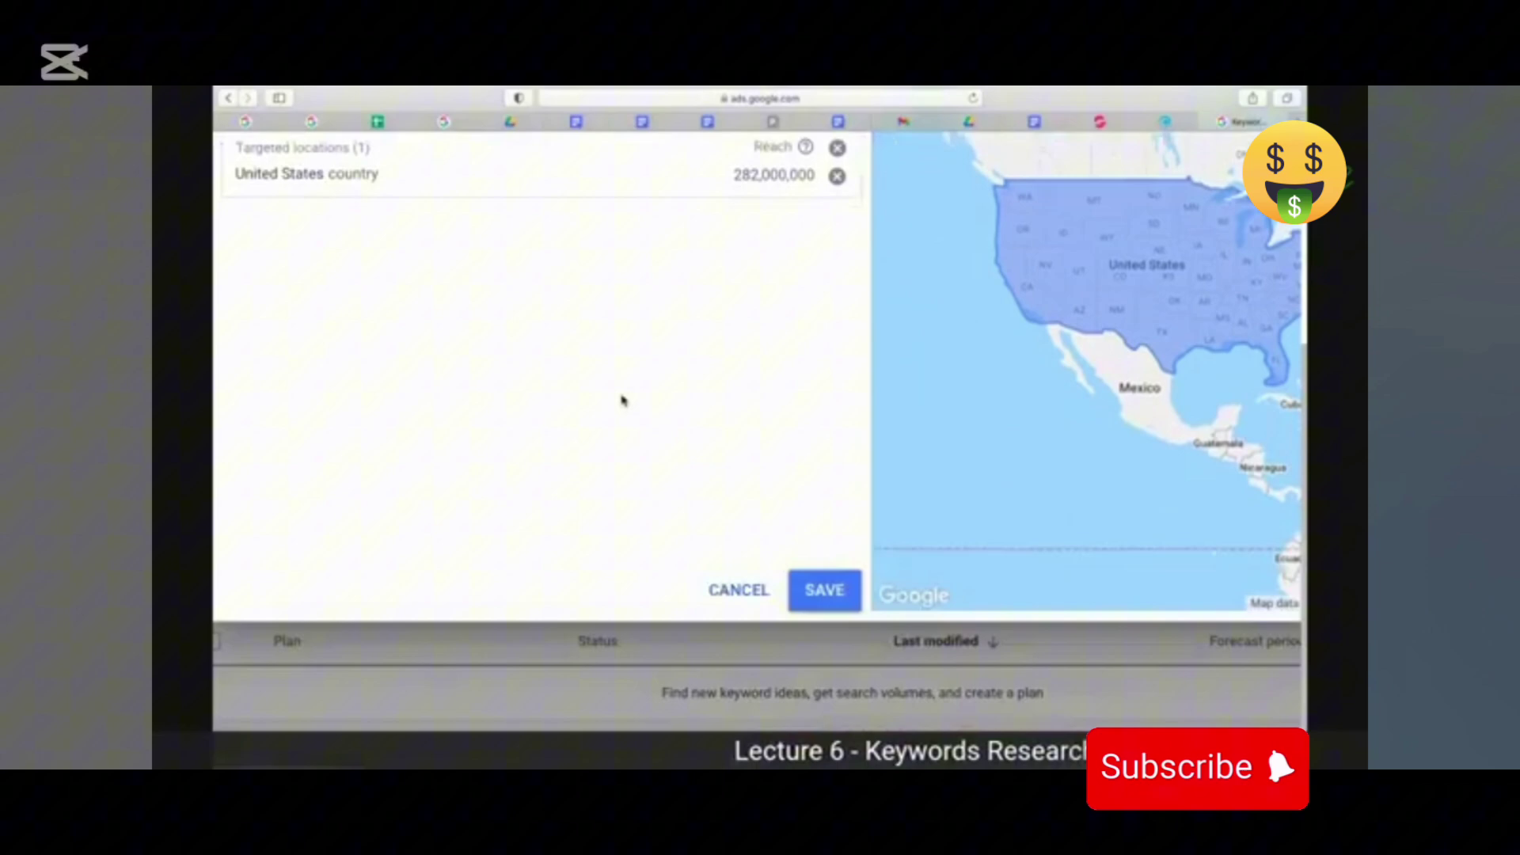
pyautogui.click(817, 595)
pyautogui.scroll(3, 471, 349)
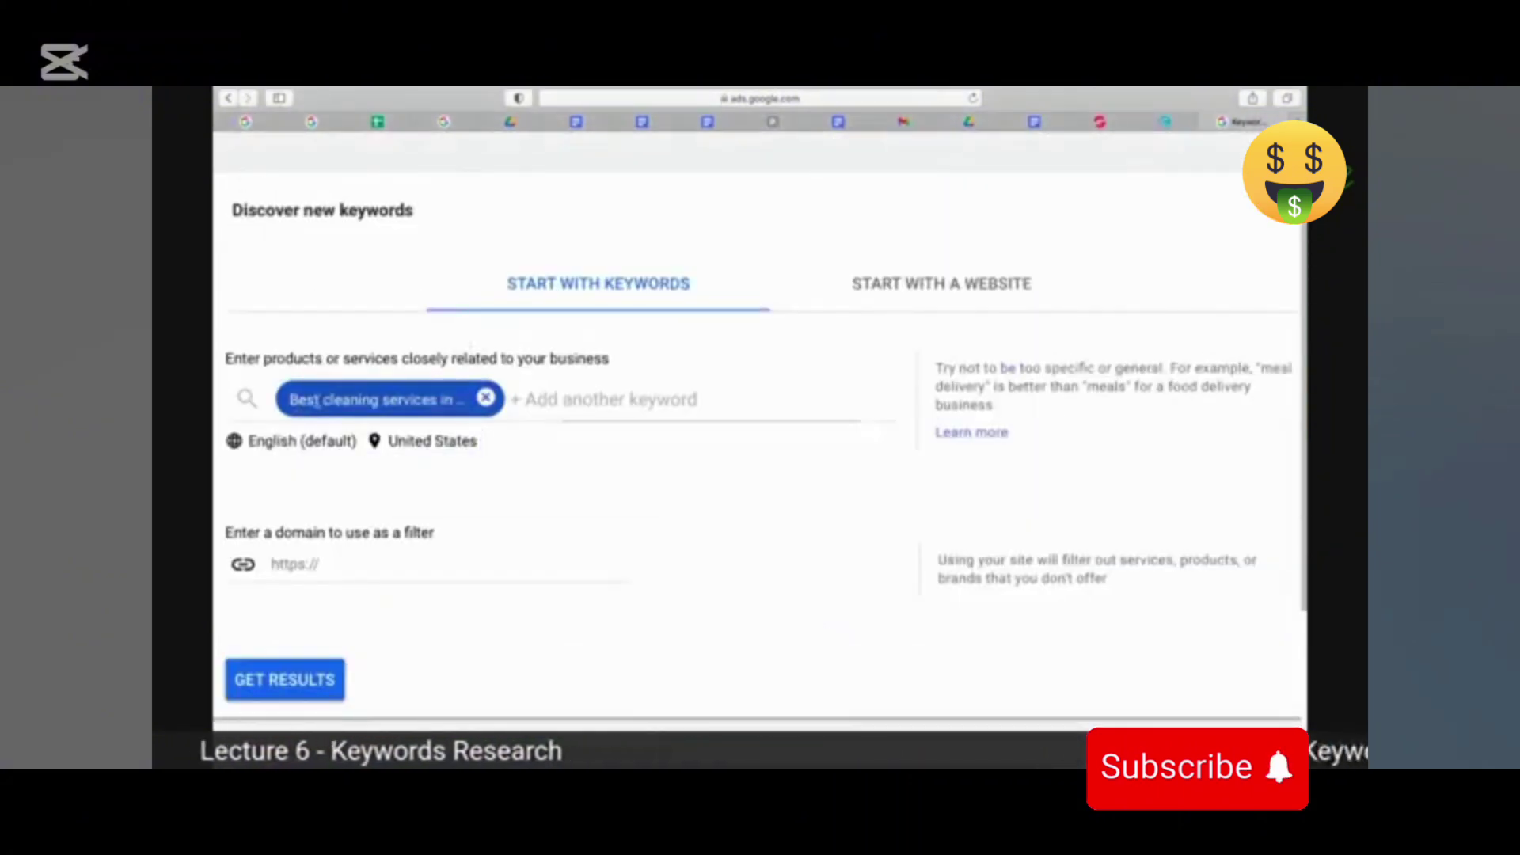
# Reopen the location targeting for the keyword search and remove the United States from the targeted locations.
pyautogui.click(372, 399)
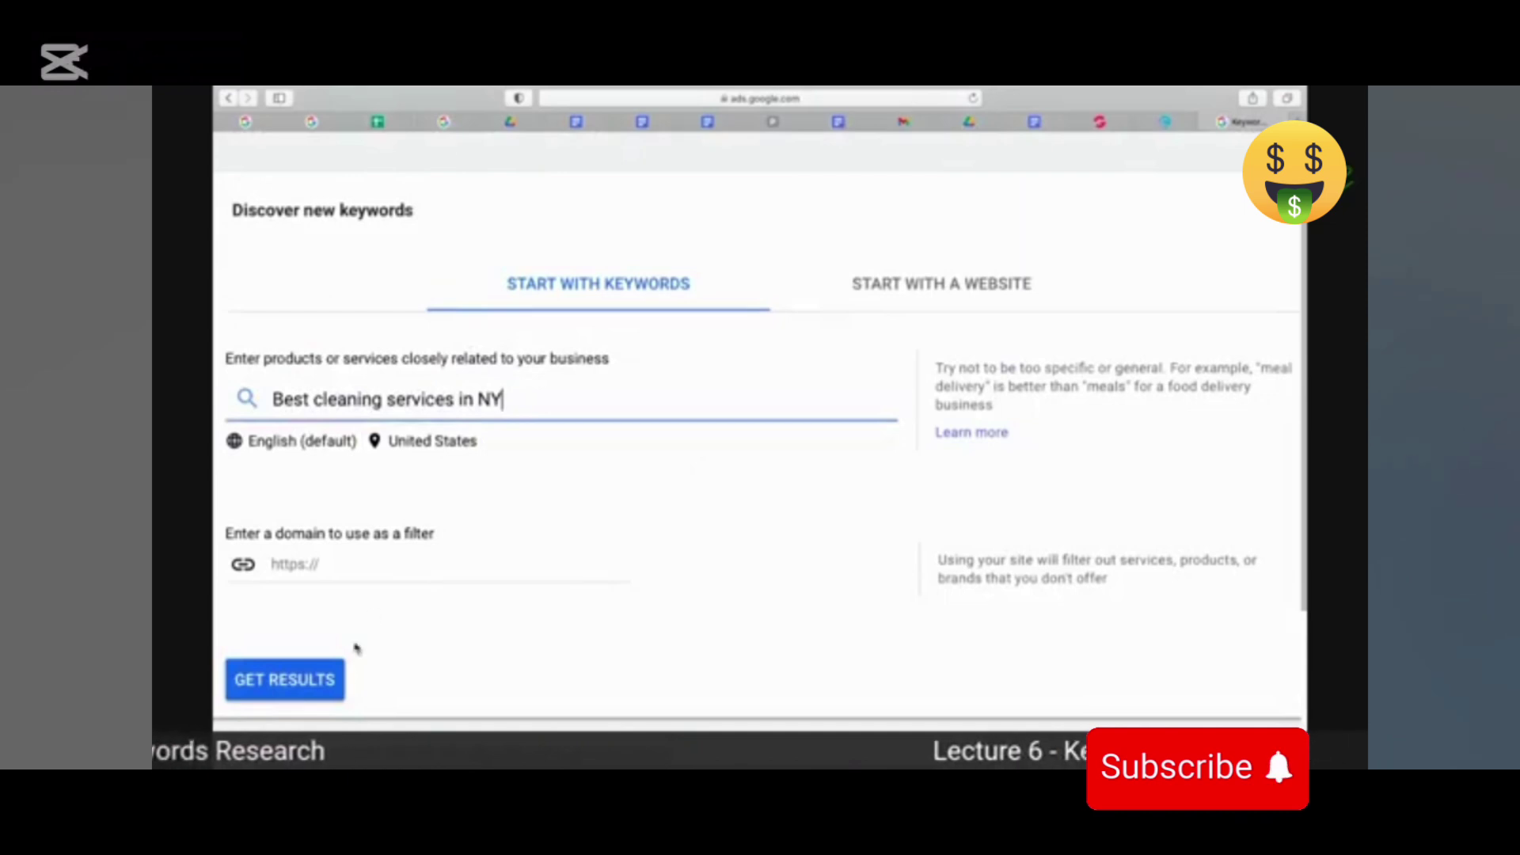
pyautogui.click(416, 444)
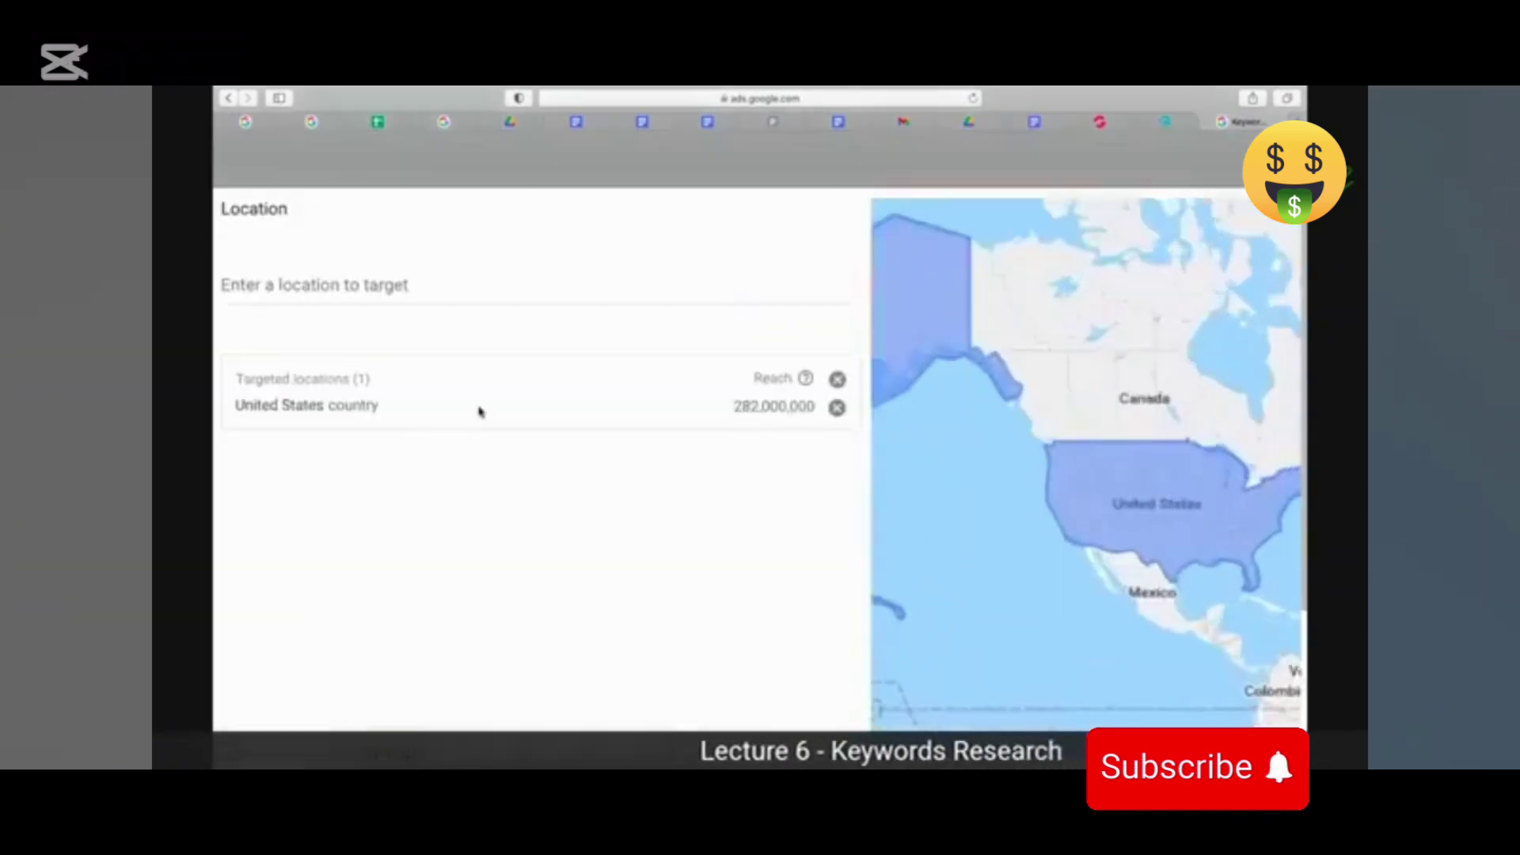
pyautogui.click(836, 379)
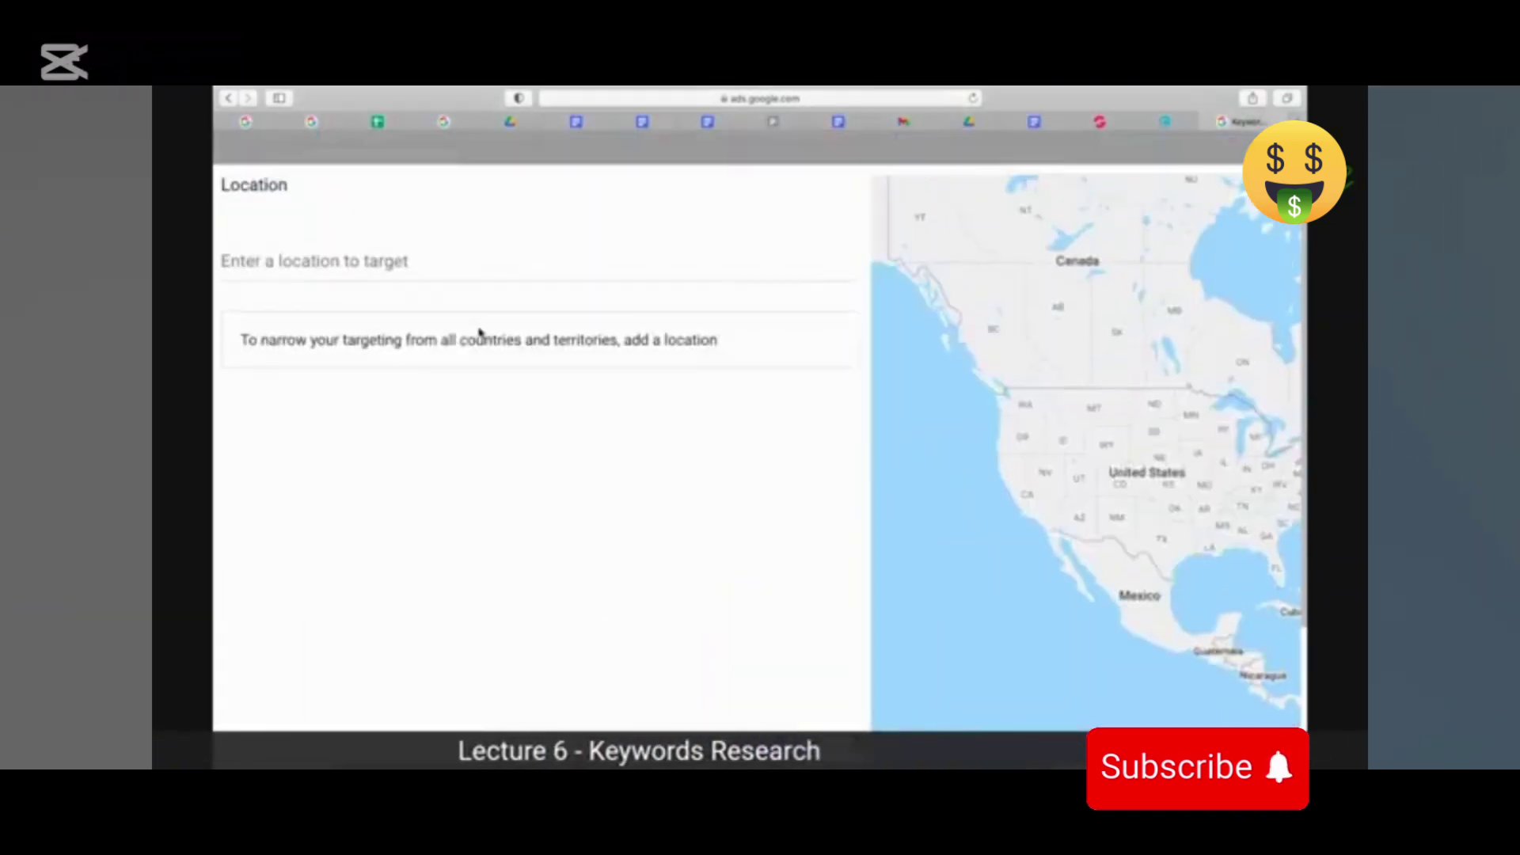
# Search for "New York", target the New York, United States state as the keyword search location, and save the location setting.
pyautogui.write('N')
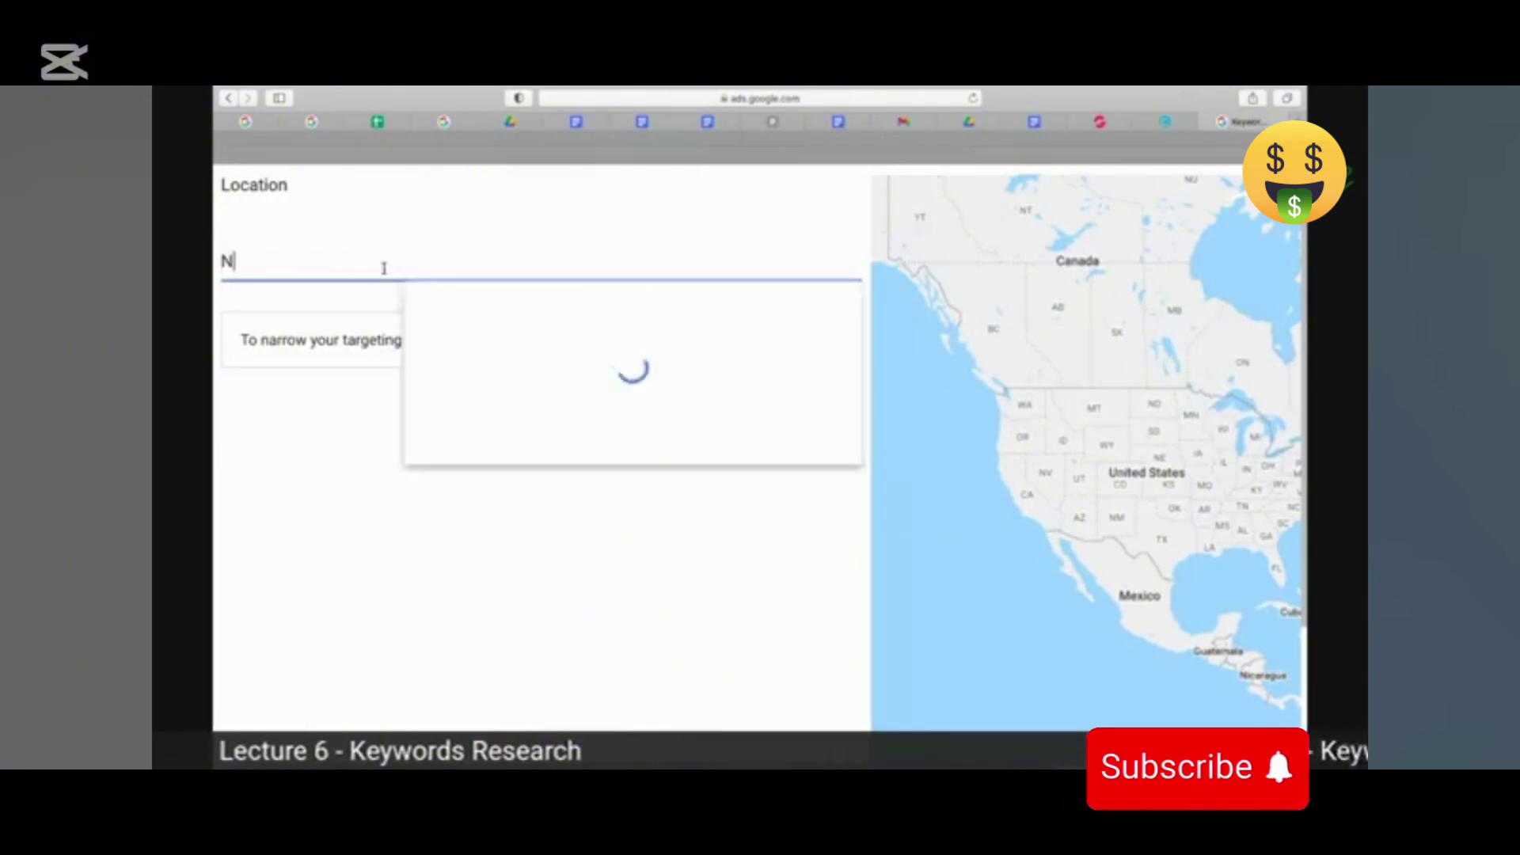
pyautogui.write('ew Y')
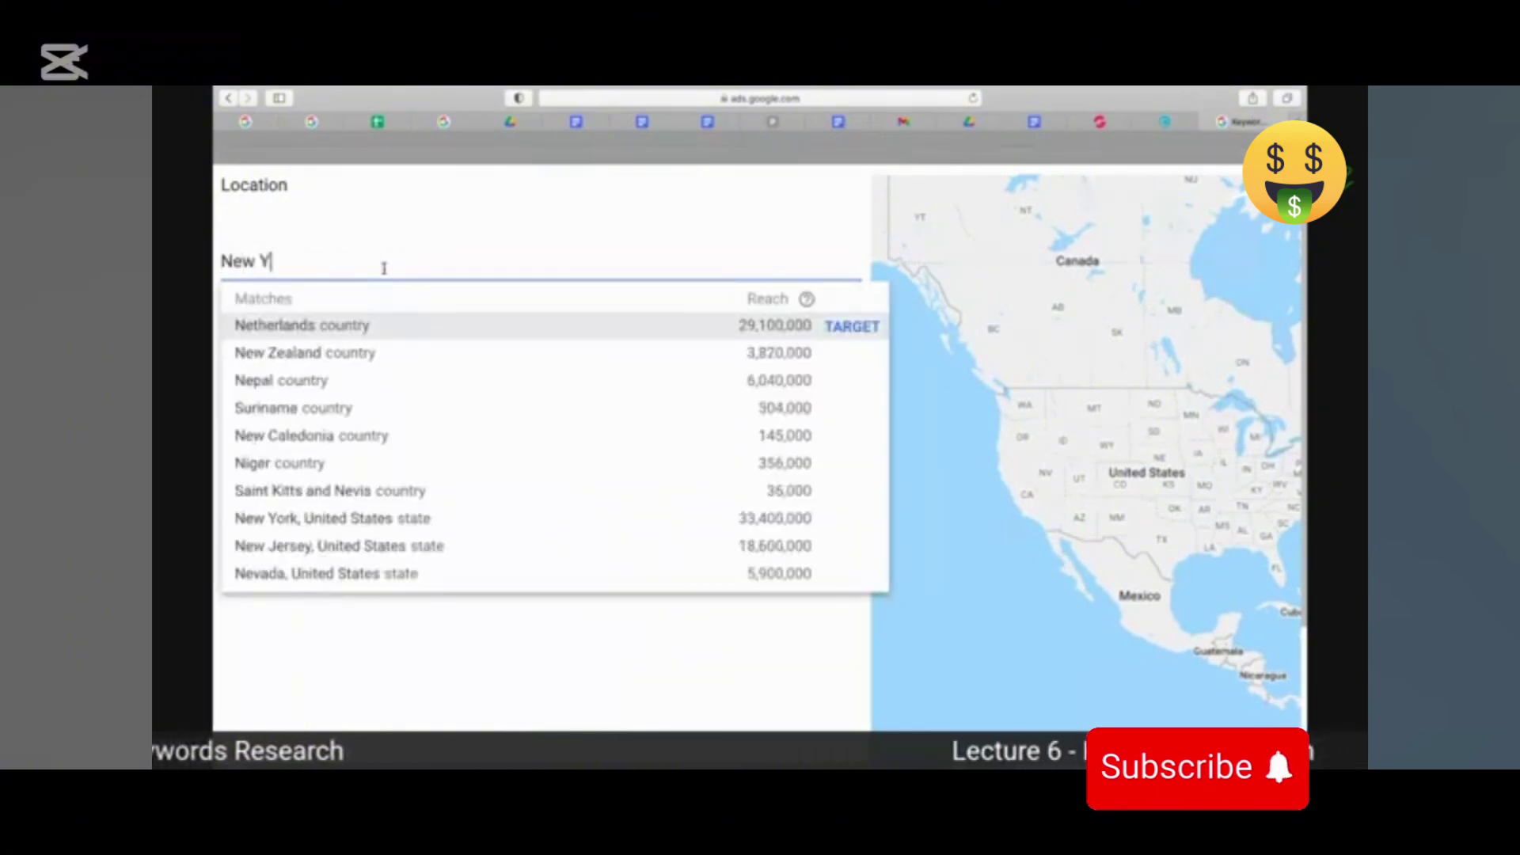
pyautogui.write('ork')
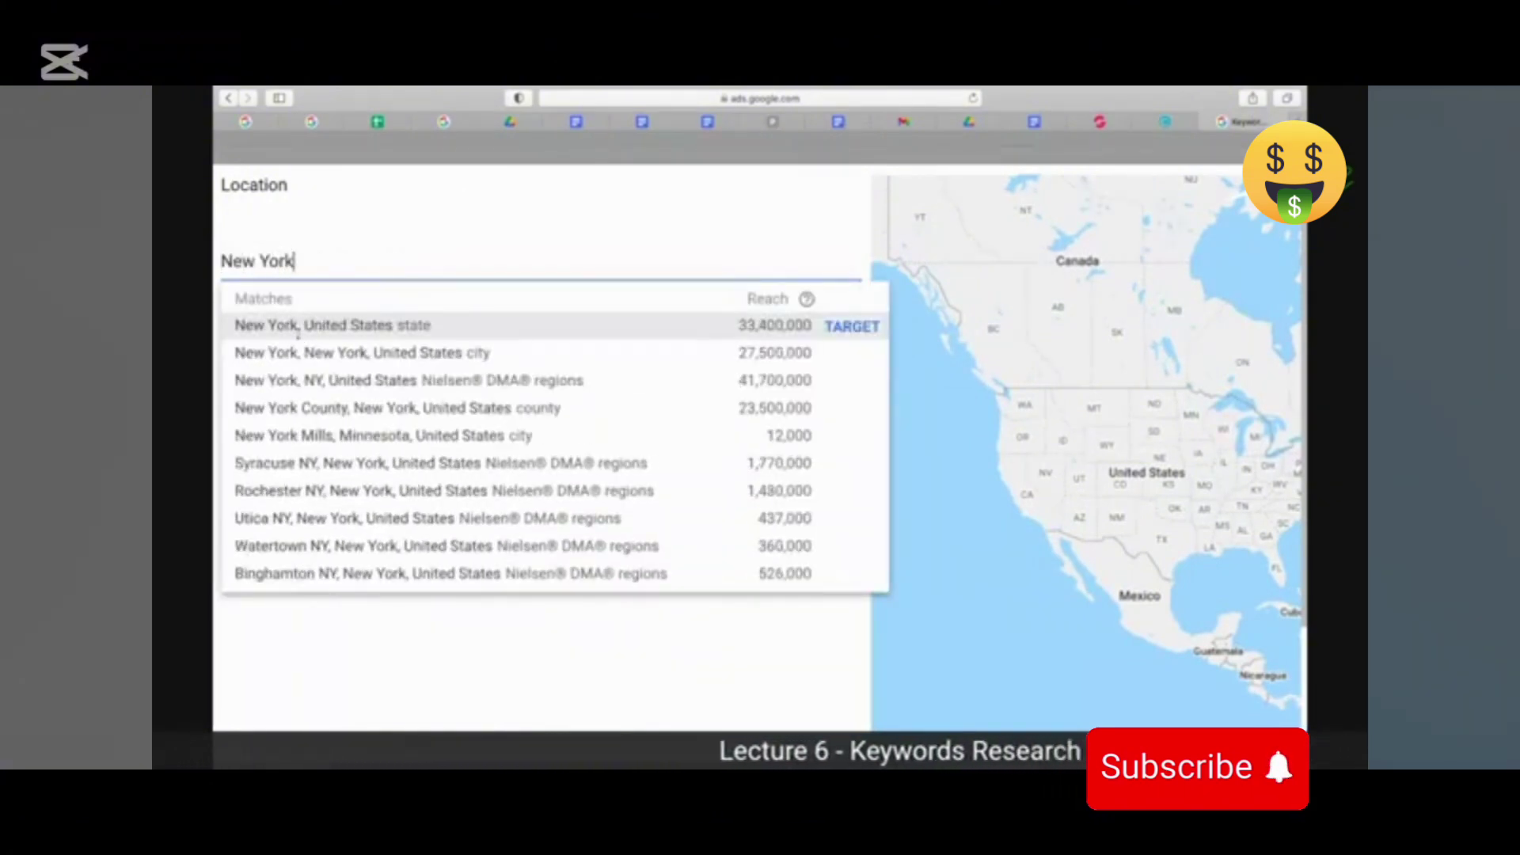
pyautogui.click(357, 326)
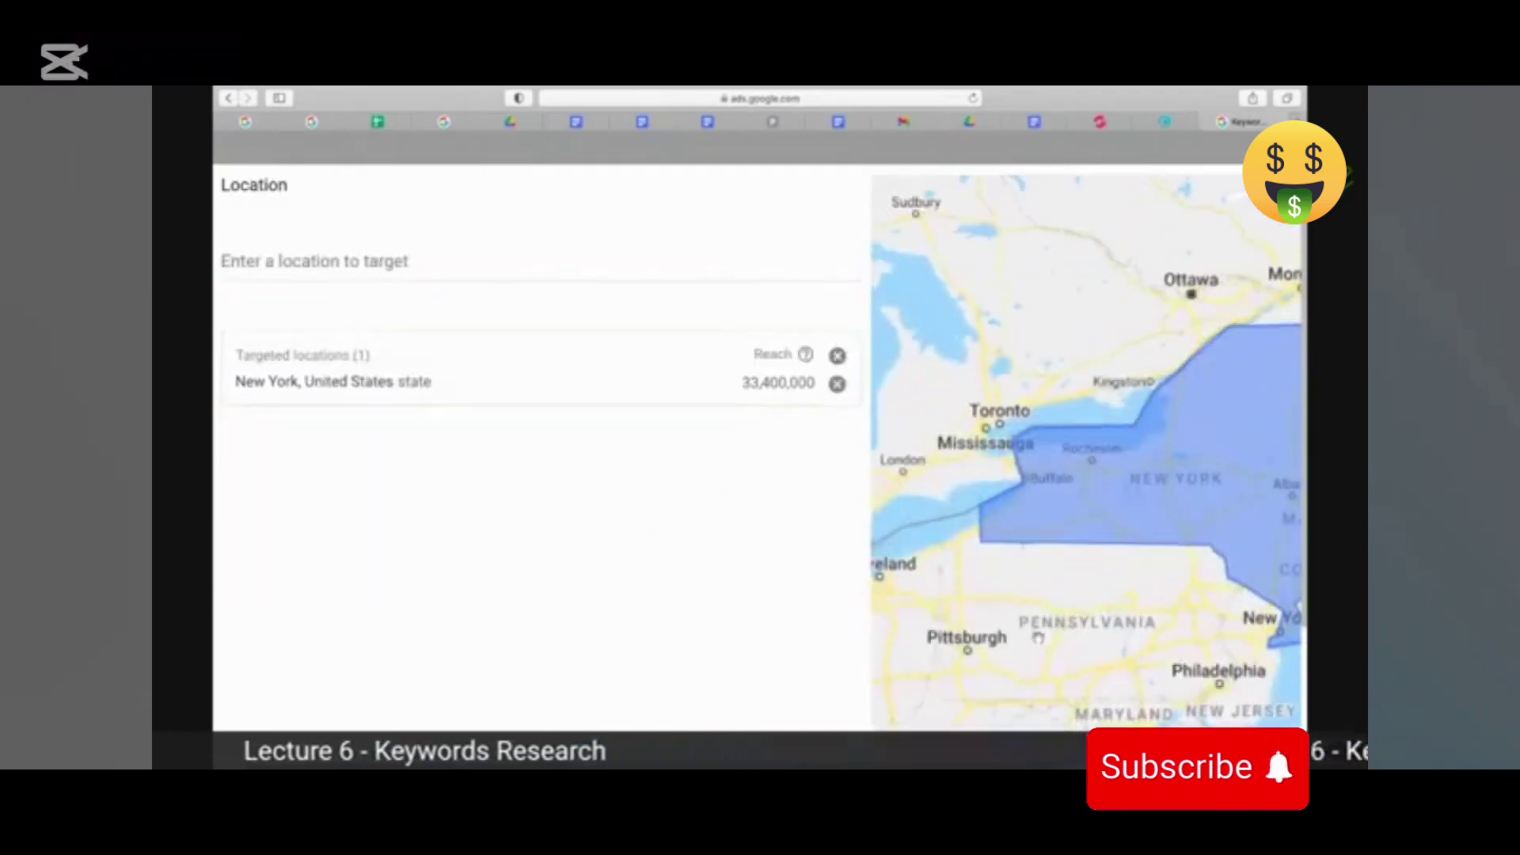
pyautogui.press('super+0')
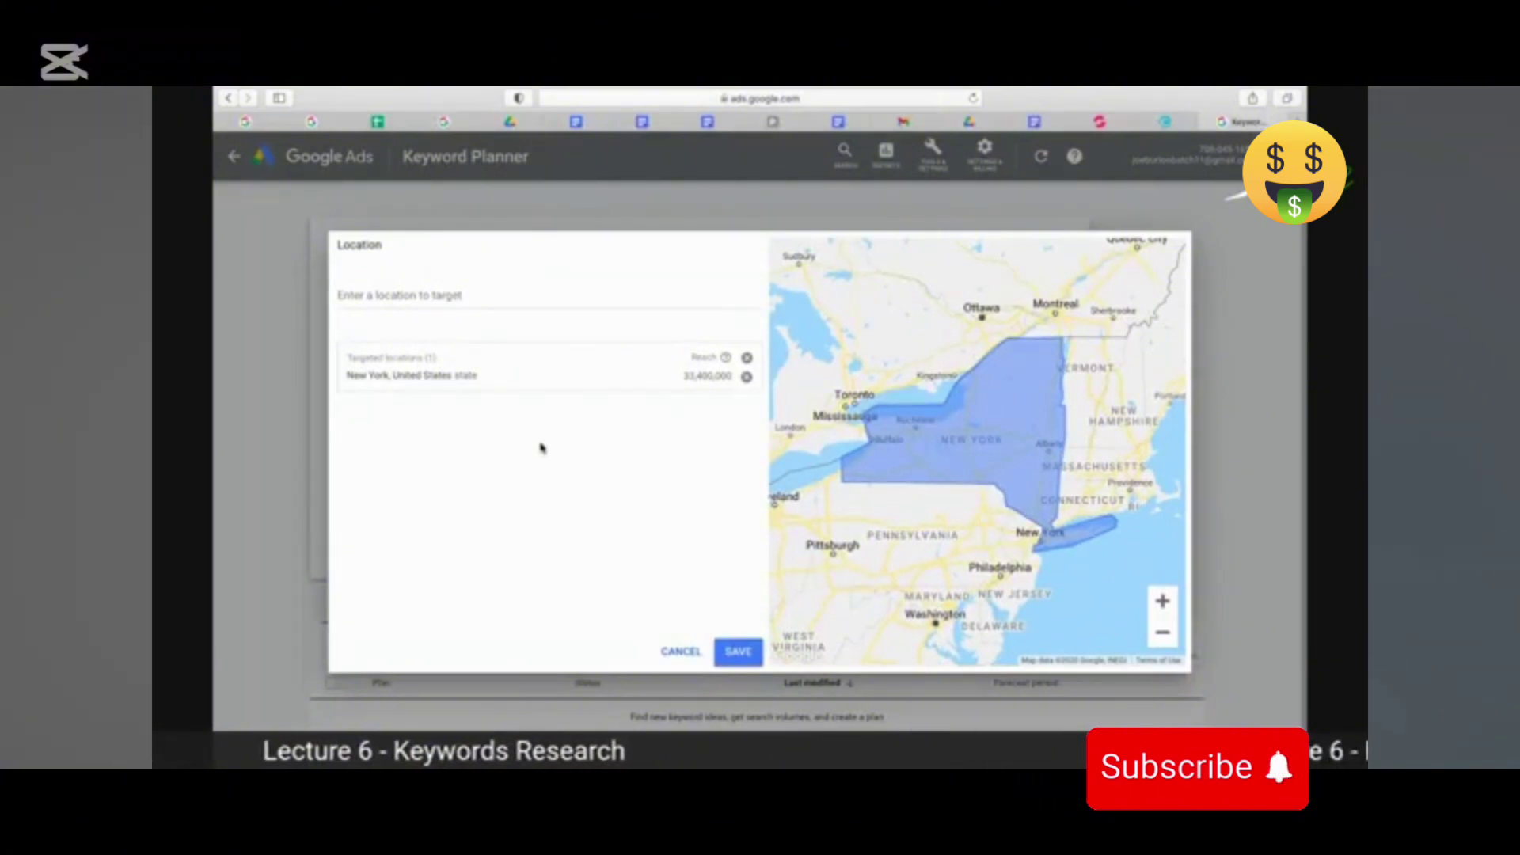
pyautogui.scroll(5, 541, 448)
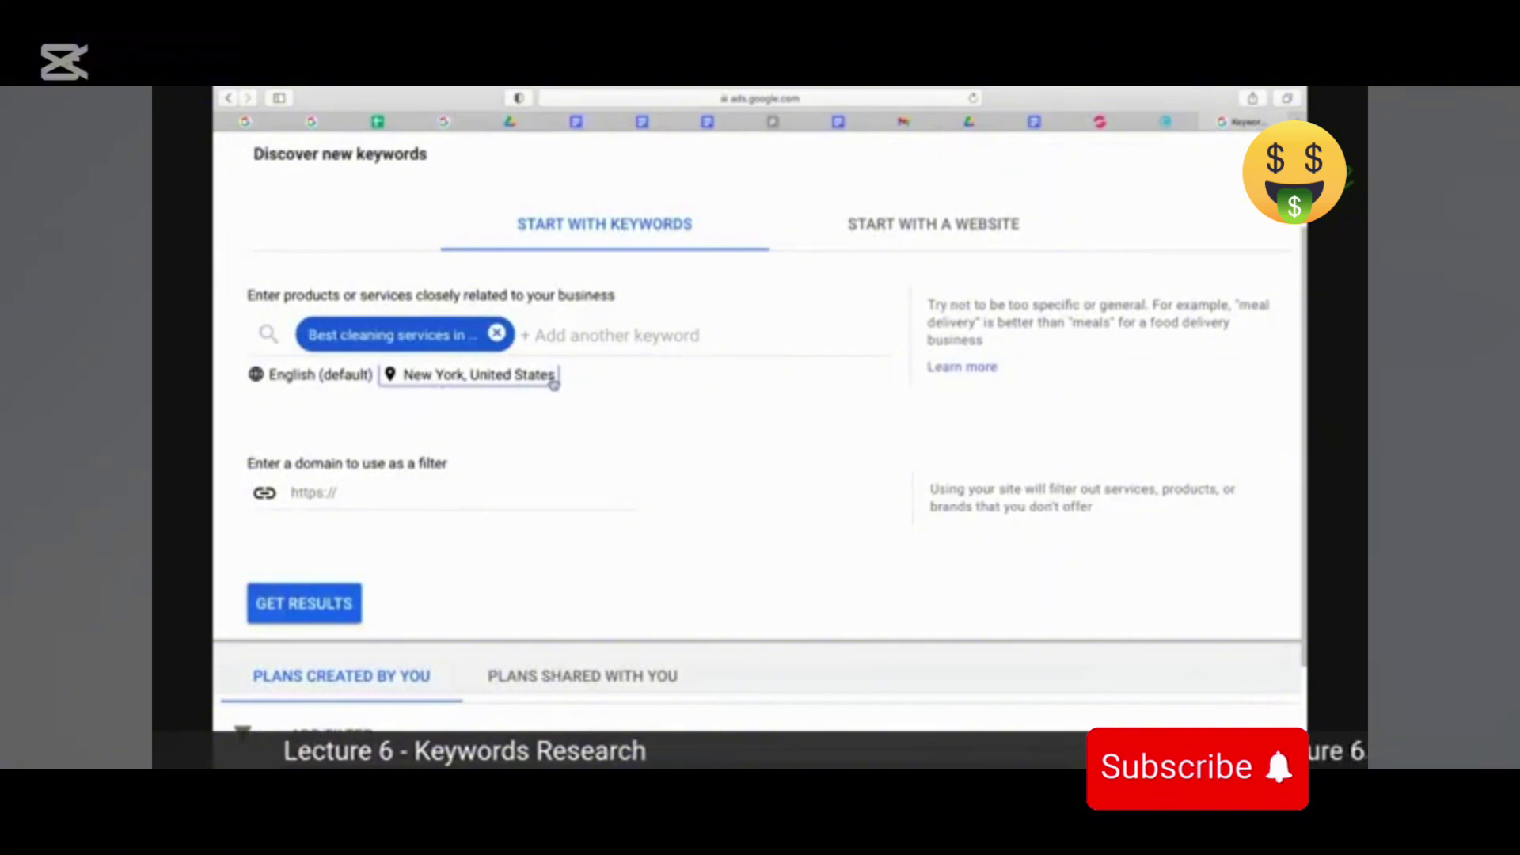
pyautogui.scroll(1, 367, 396)
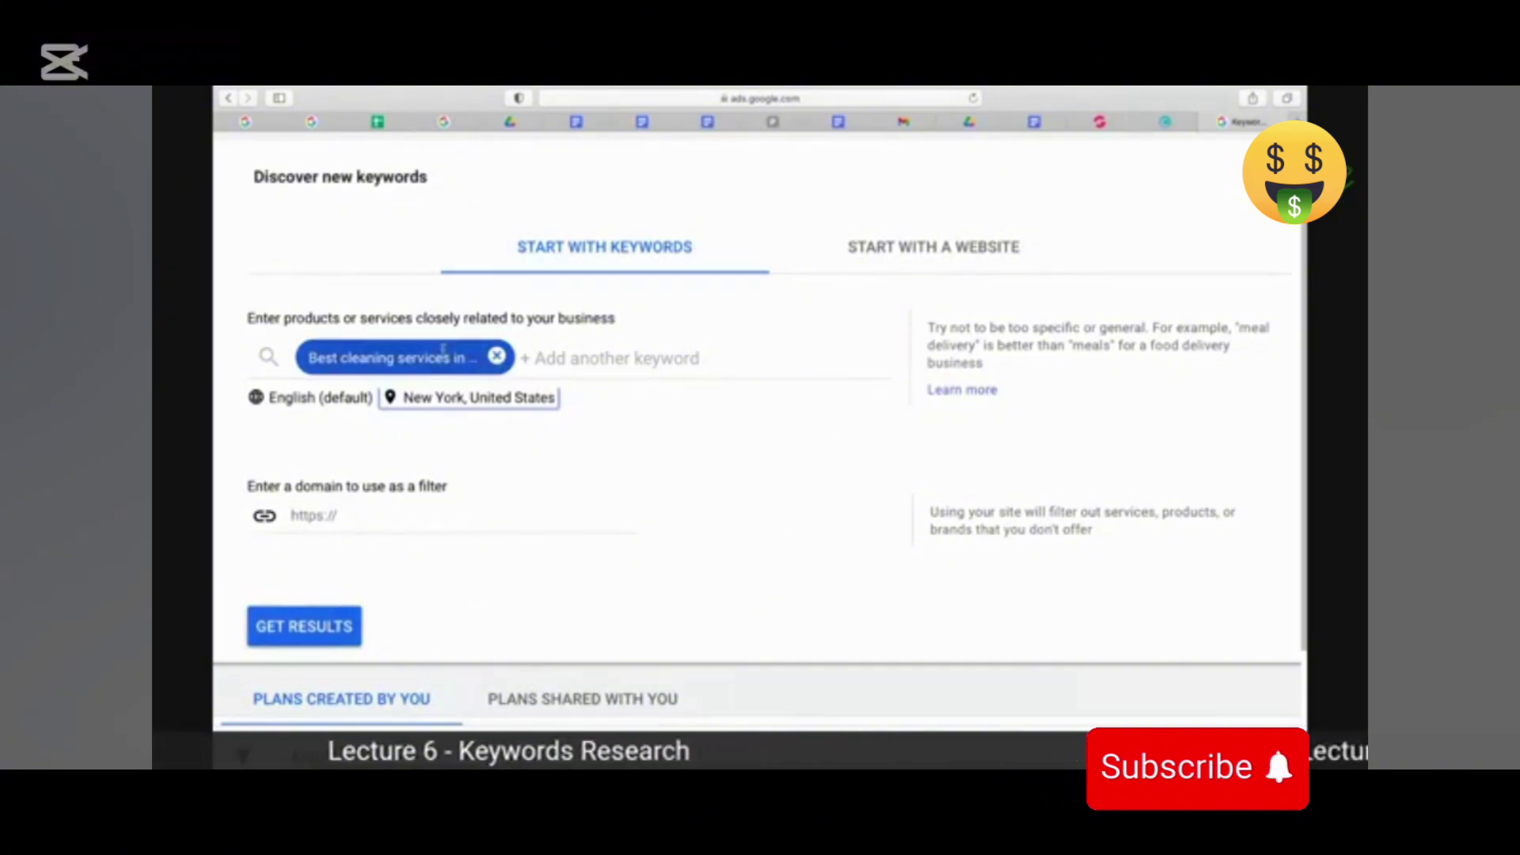
# Copy the remaining seed keywords from cells A3 to A11 of the Chrome spreadsheet and add them to the keyword search in Safari.
pyautogui.press('super+Tab')
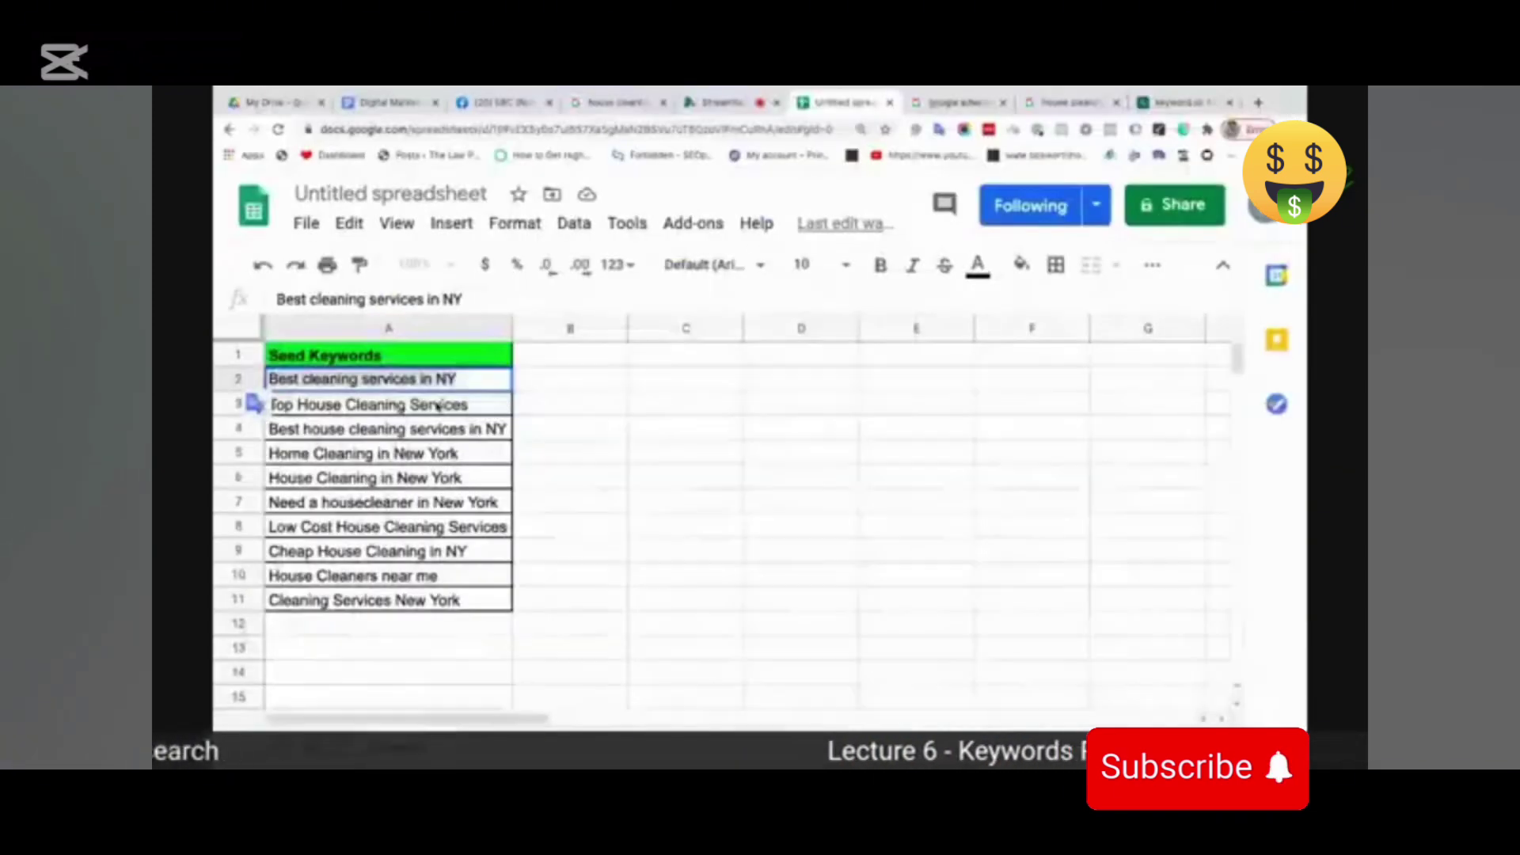
pyautogui.moveTo(438, 406); pyautogui.dragTo(434, 599)
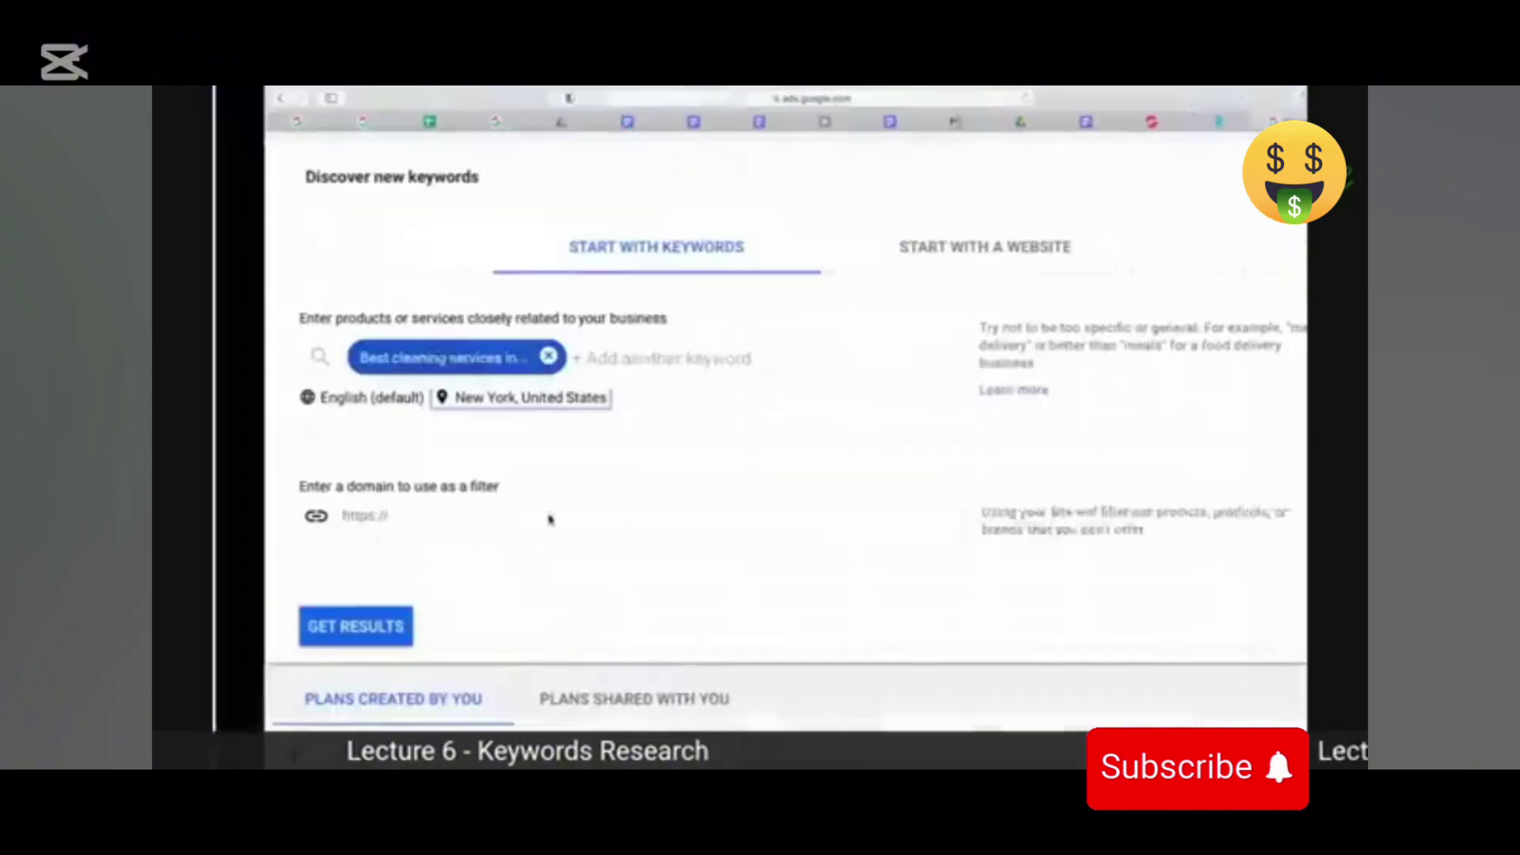
pyautogui.click(628, 350)
pyautogui.press('super+v')
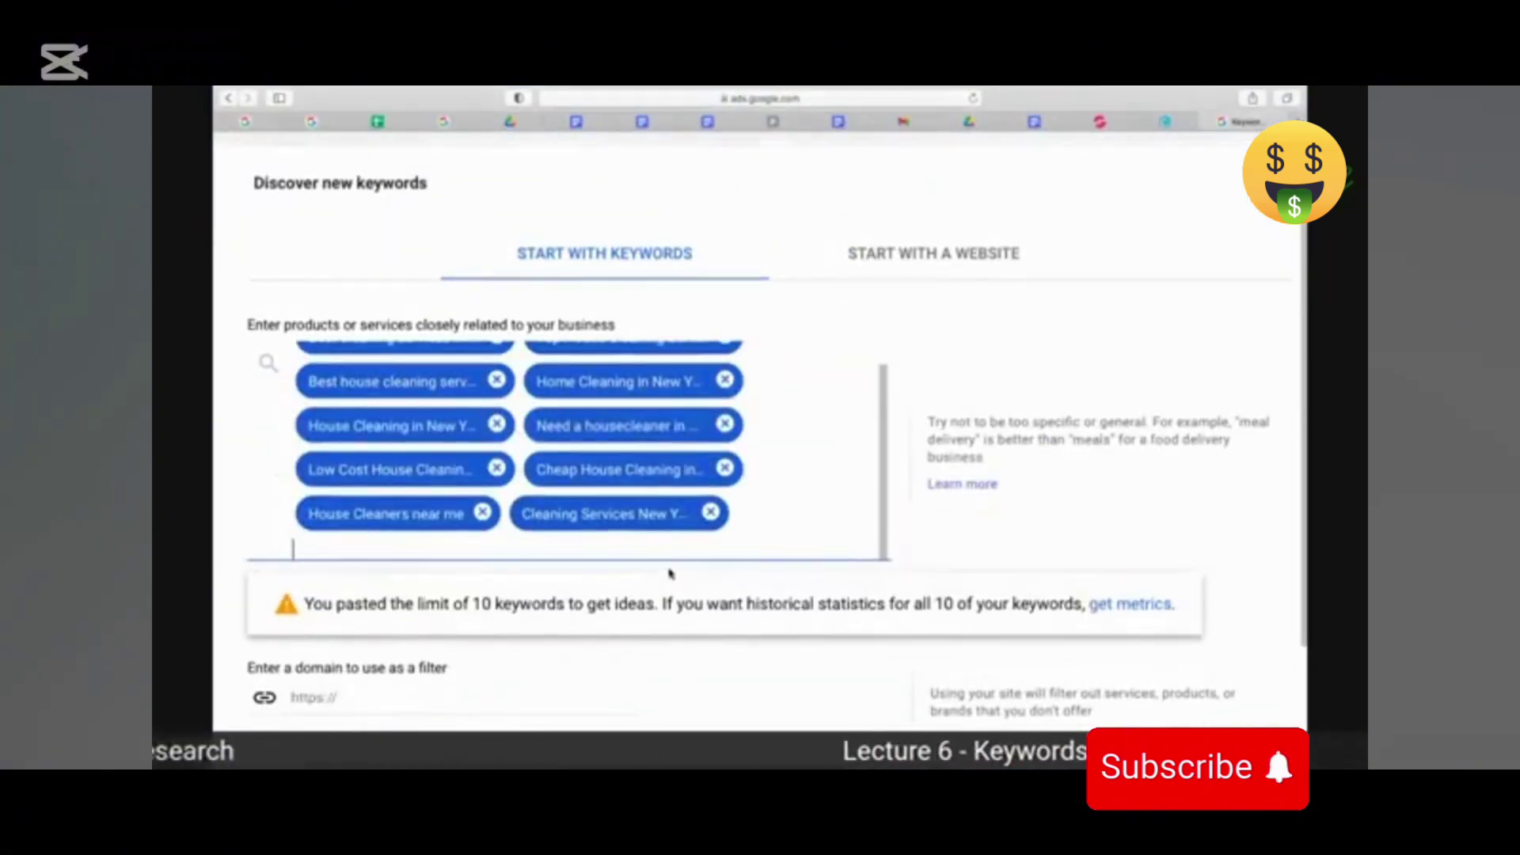
# Review the entered seed keywords and get the keyword results for New York, United States.
pyautogui.scroll(1, 668, 574)
pyautogui.scroll(-4, 776, 489)
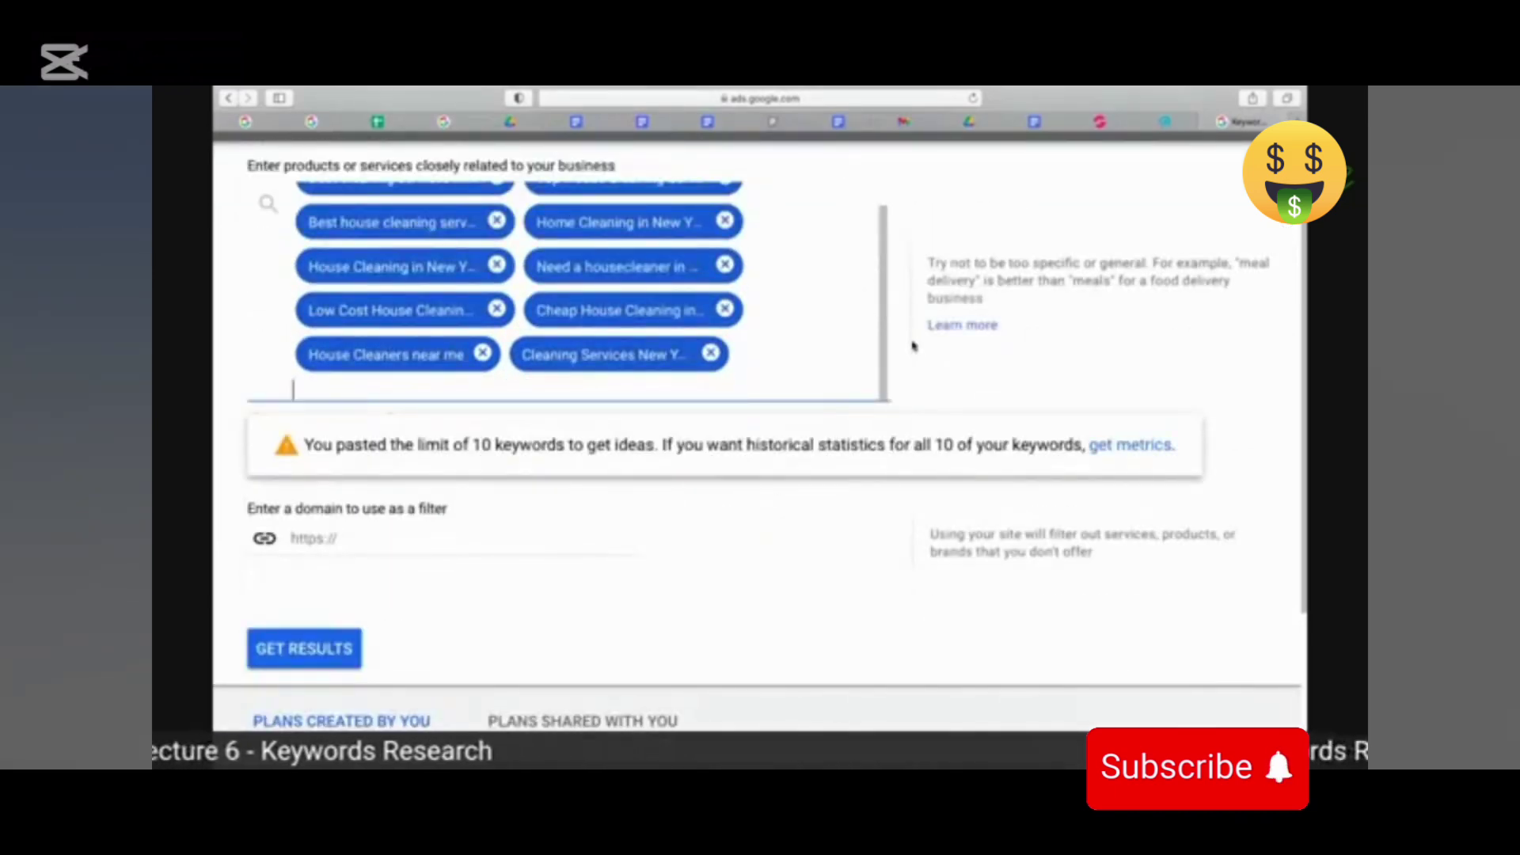
pyautogui.scroll(1, 586, 350)
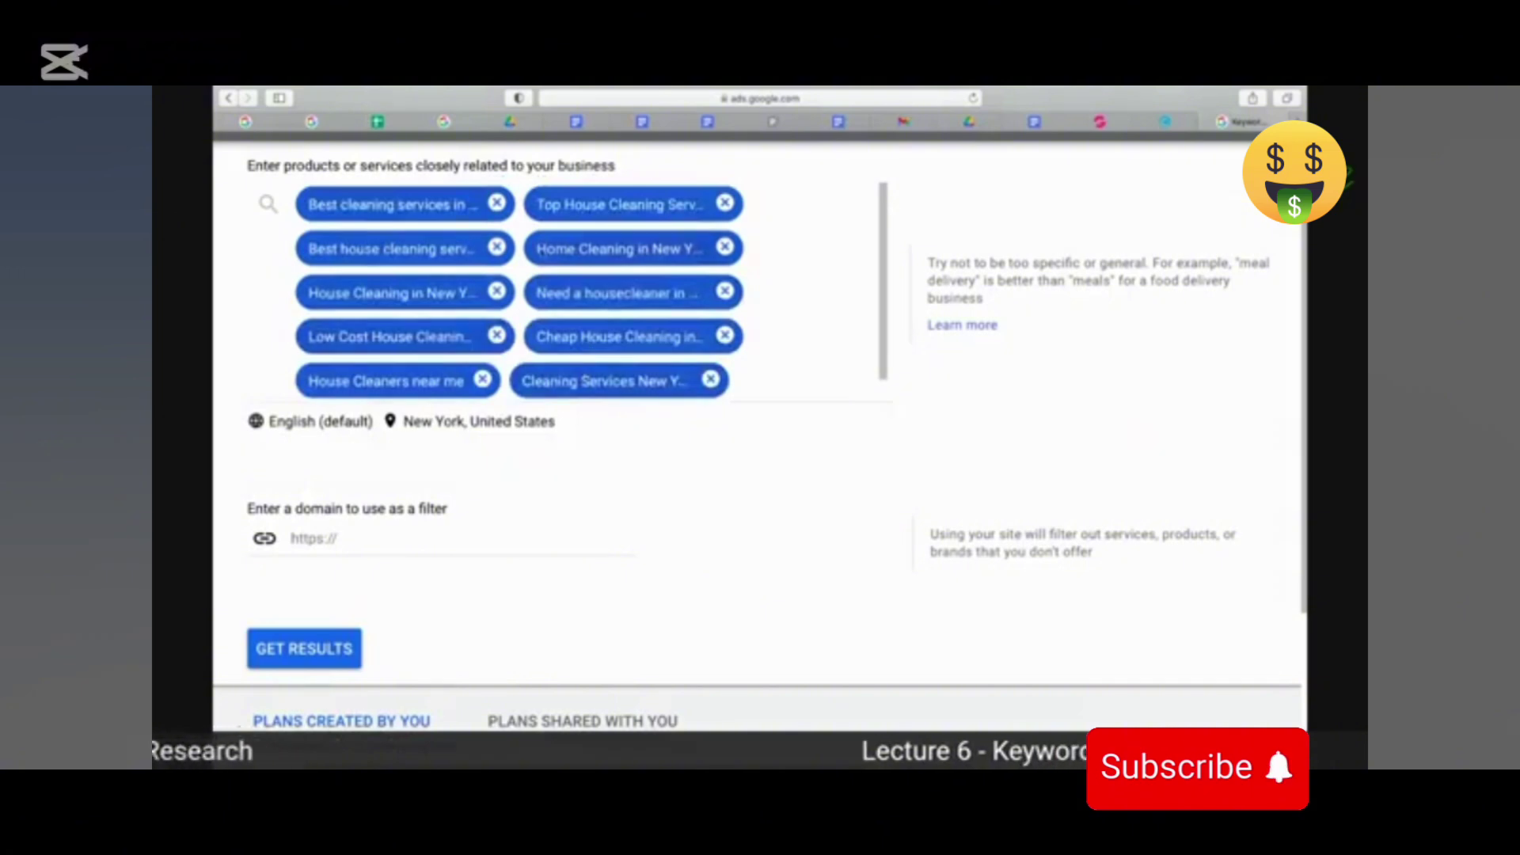
pyautogui.scroll(2, 489, 384)
pyautogui.scroll(-3, 657, 400)
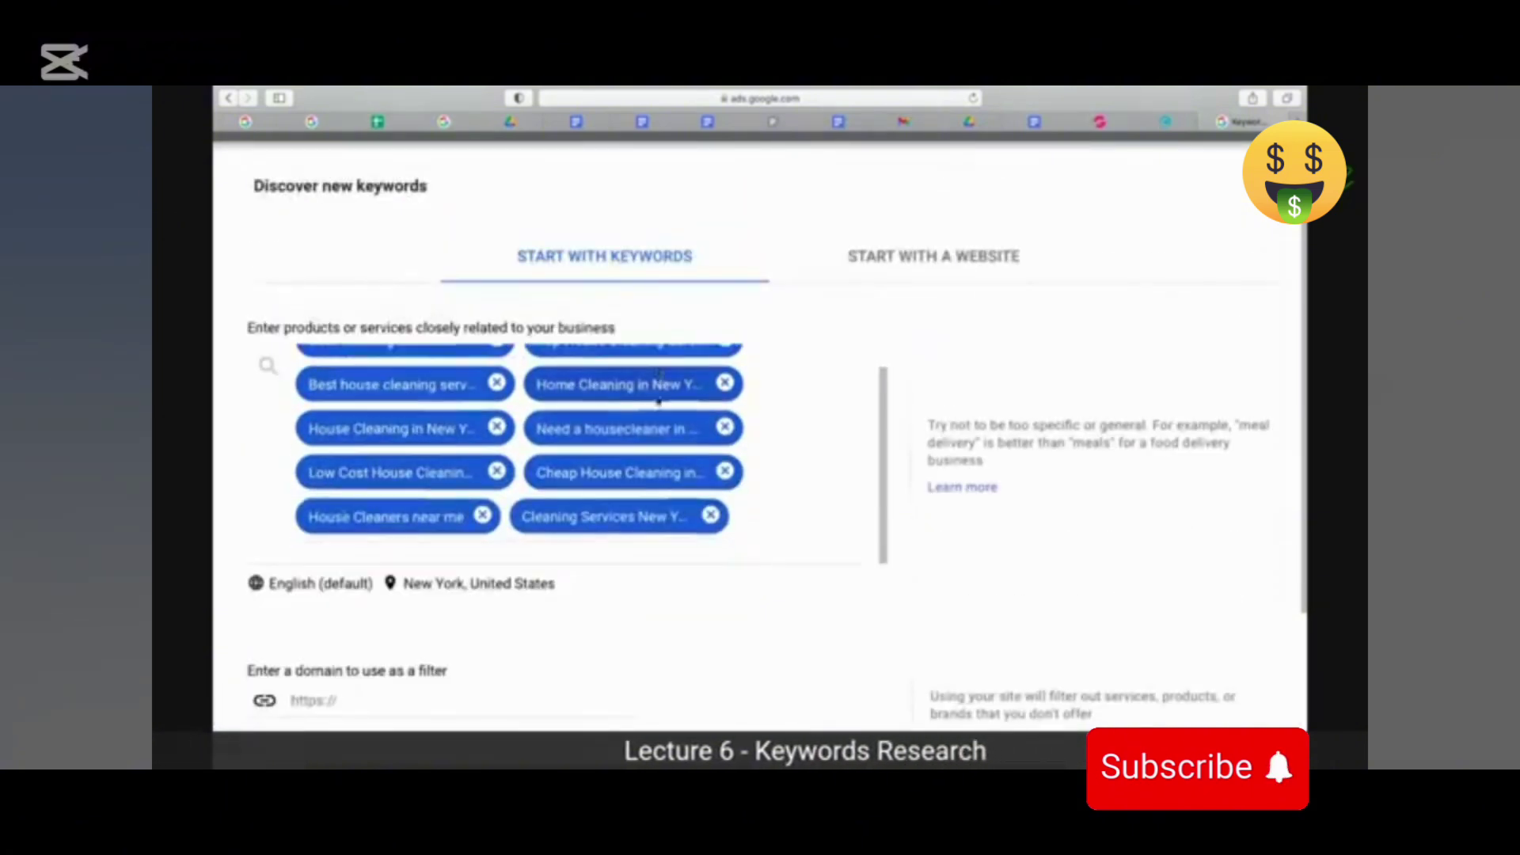
pyautogui.scroll(-1, 657, 400)
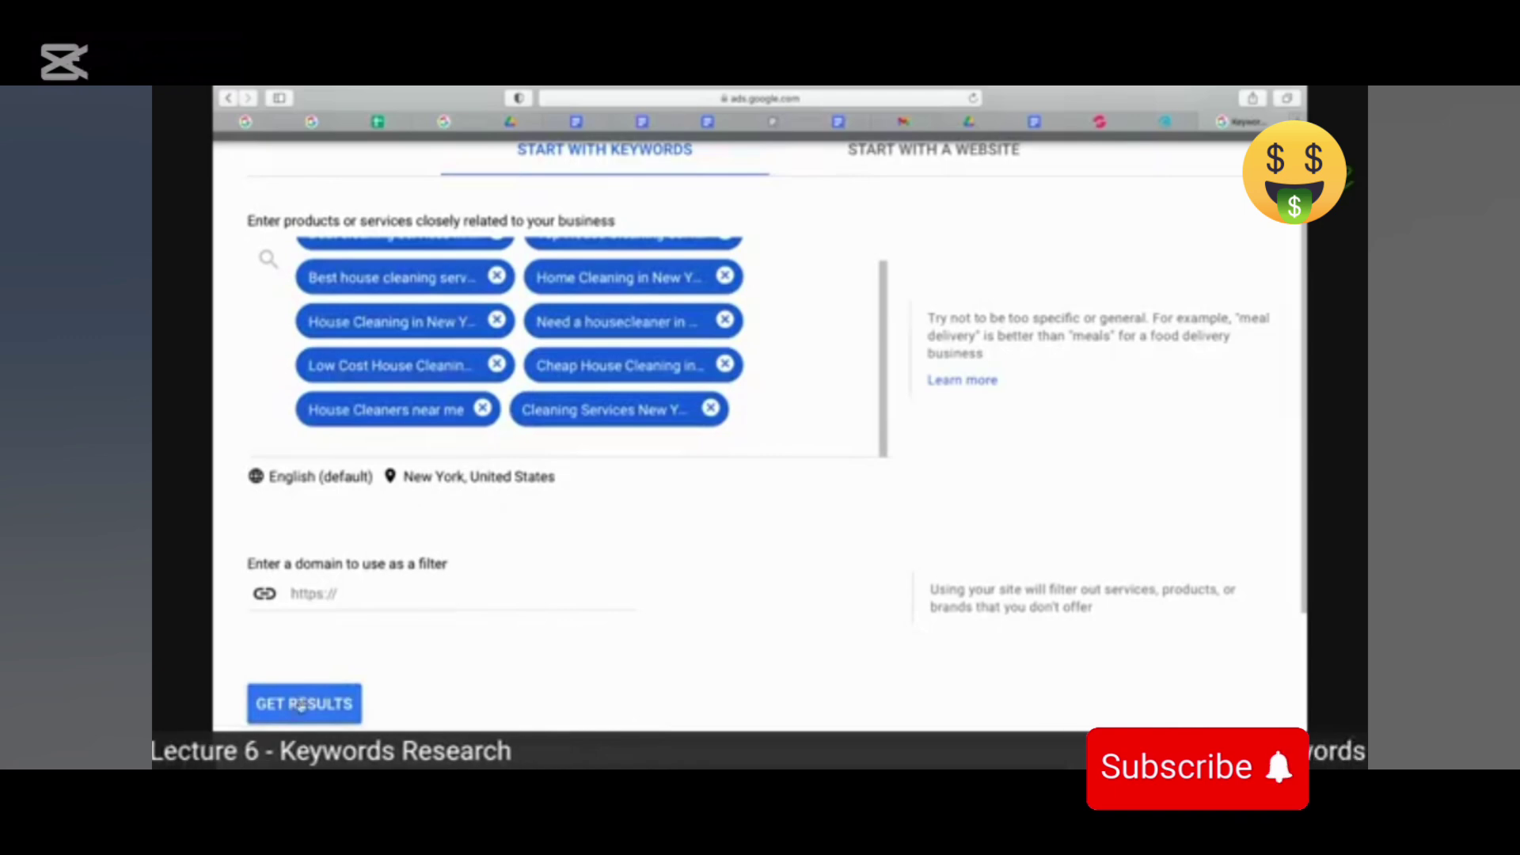
pyautogui.press('Return')
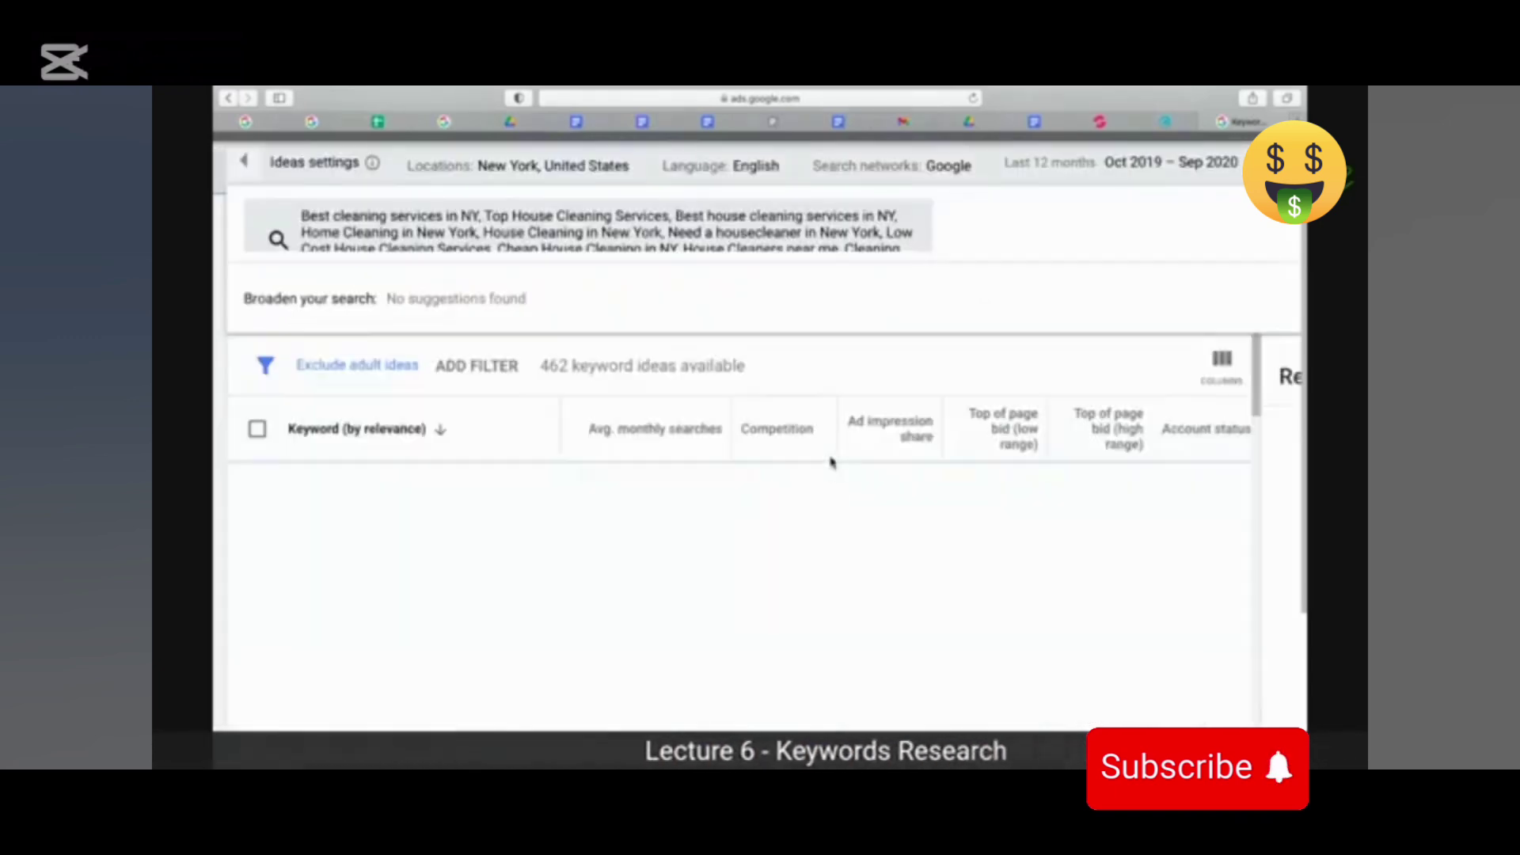
pyautogui.scroll(2, 554, 451)
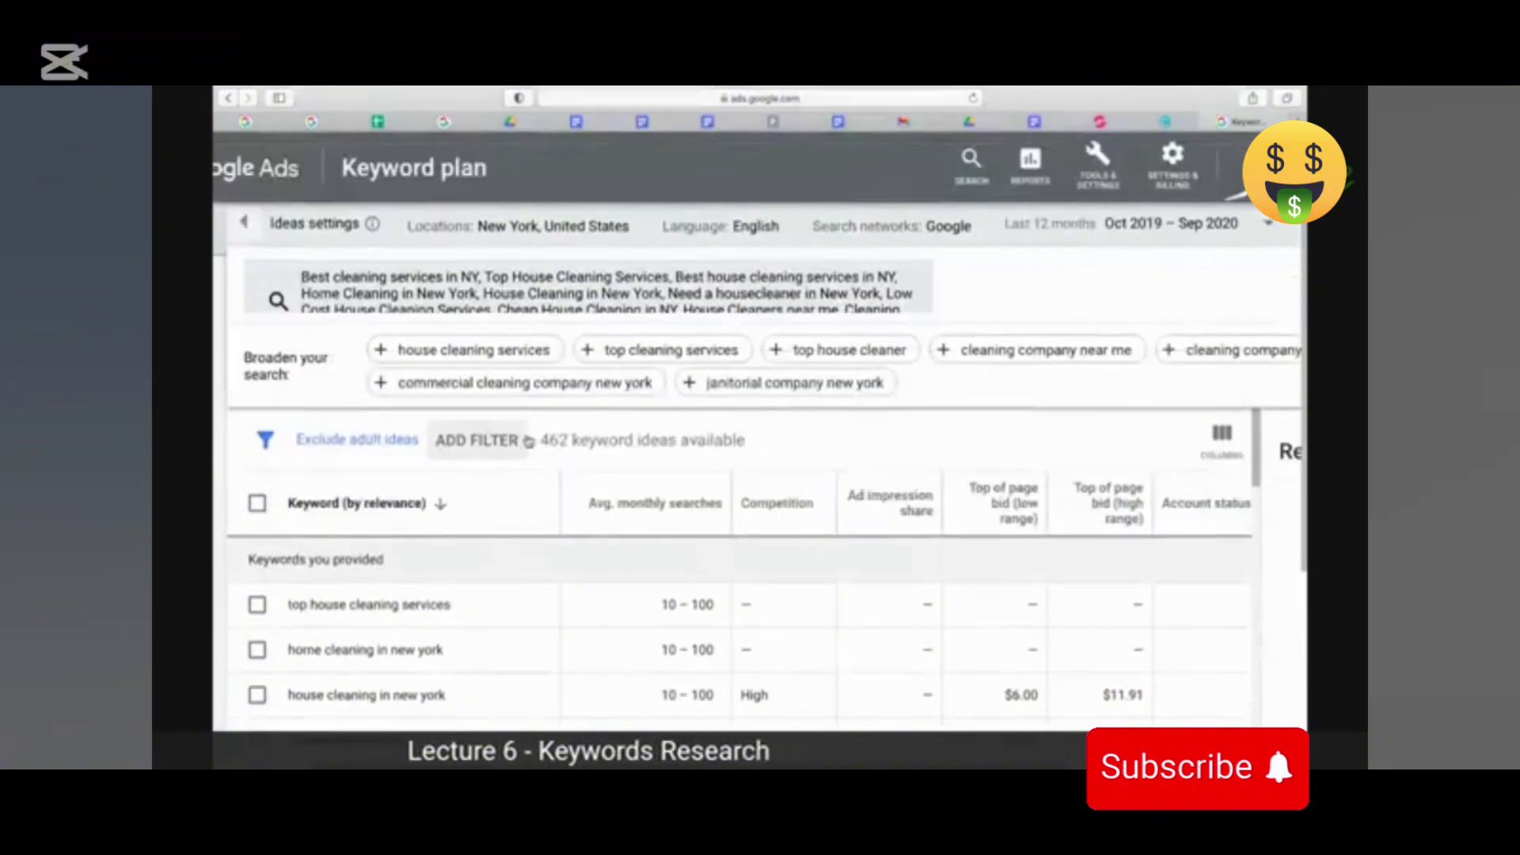
# Examine the number of keyword ideas and the average monthly searches and competition of the provided house cleaning keywords.
pyautogui.tripleClick(738, 441)
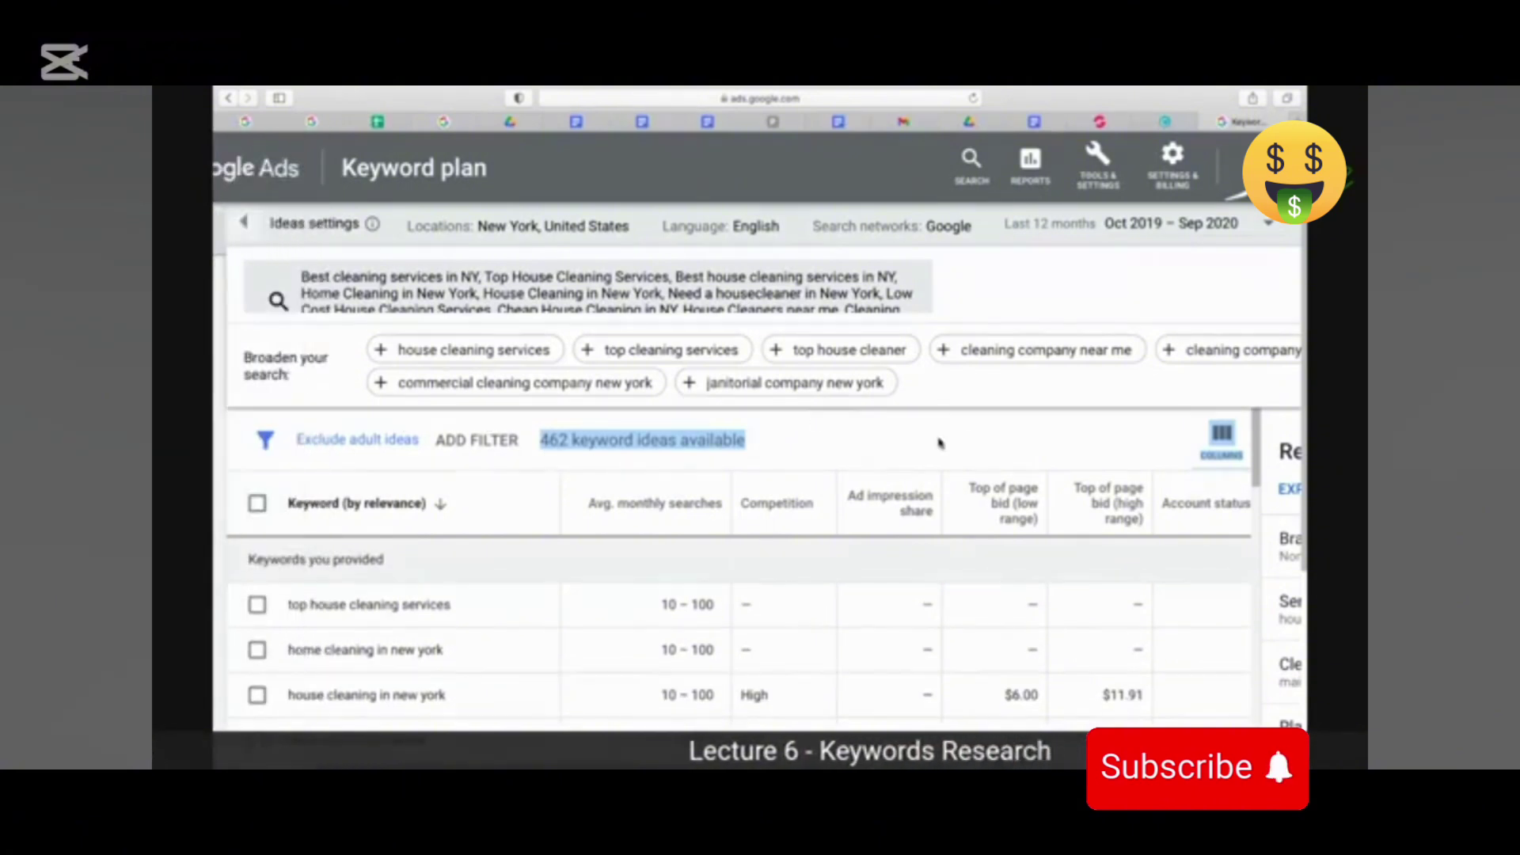
pyautogui.scroll(-3, 939, 443)
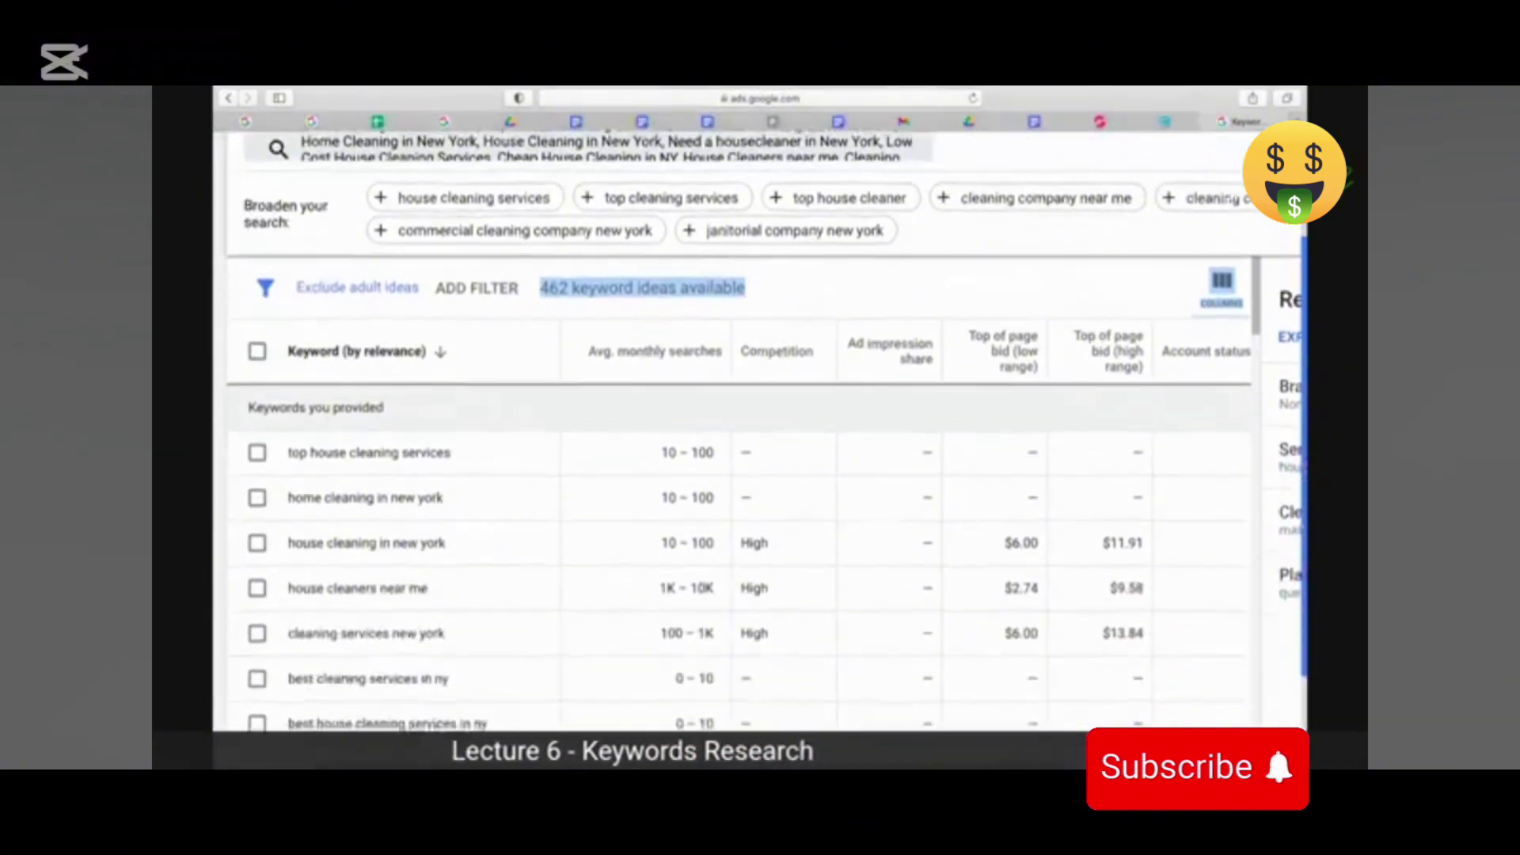
pyautogui.scroll(-1, 1259, 343)
pyautogui.scroll(-3, 1255, 293)
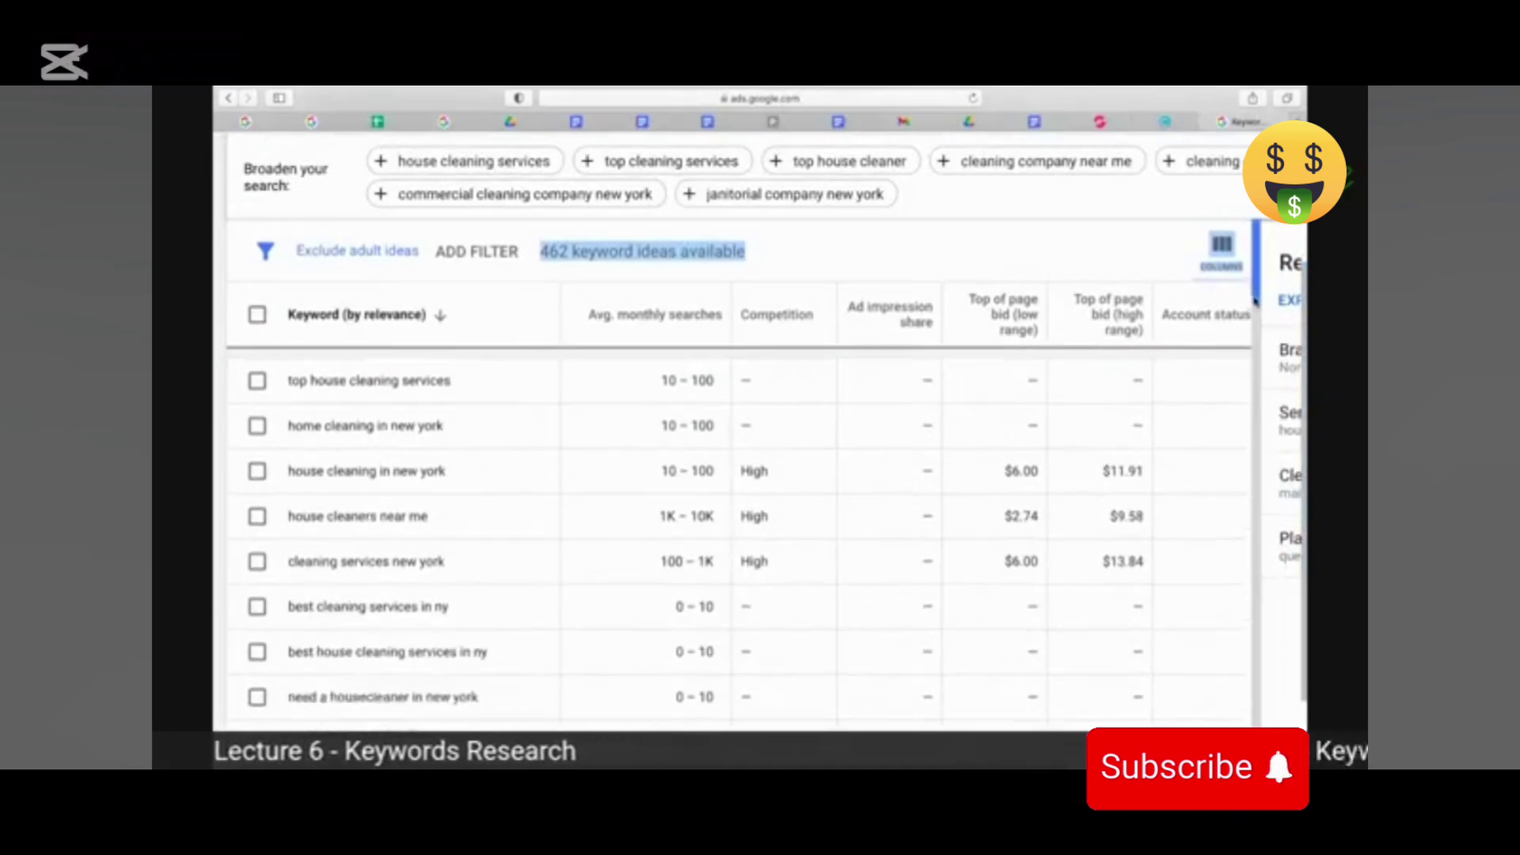
pyautogui.moveTo(1256, 305); pyautogui.dragTo(1257, 293)
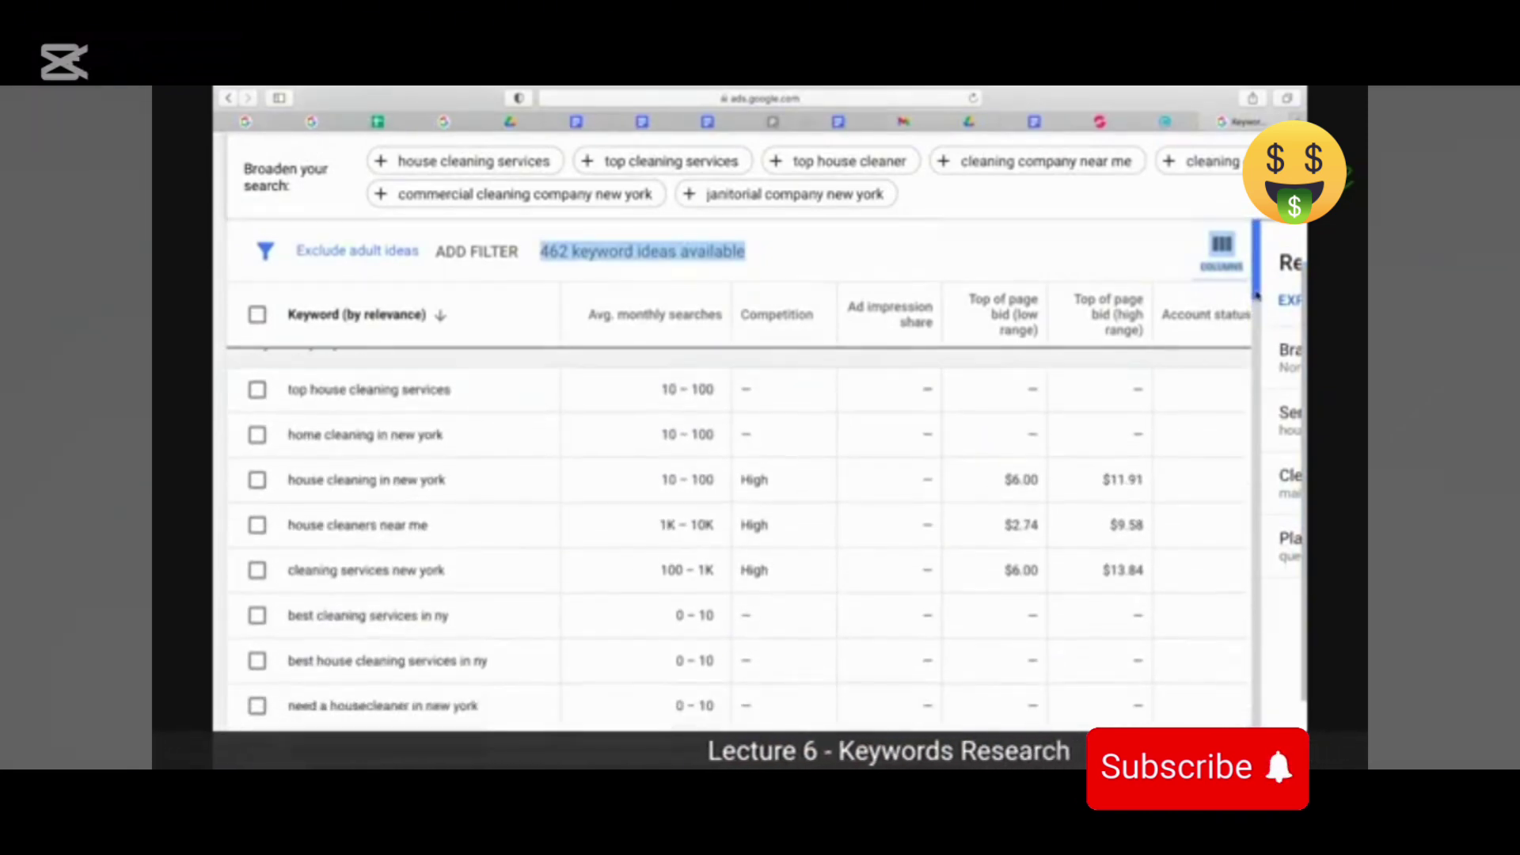
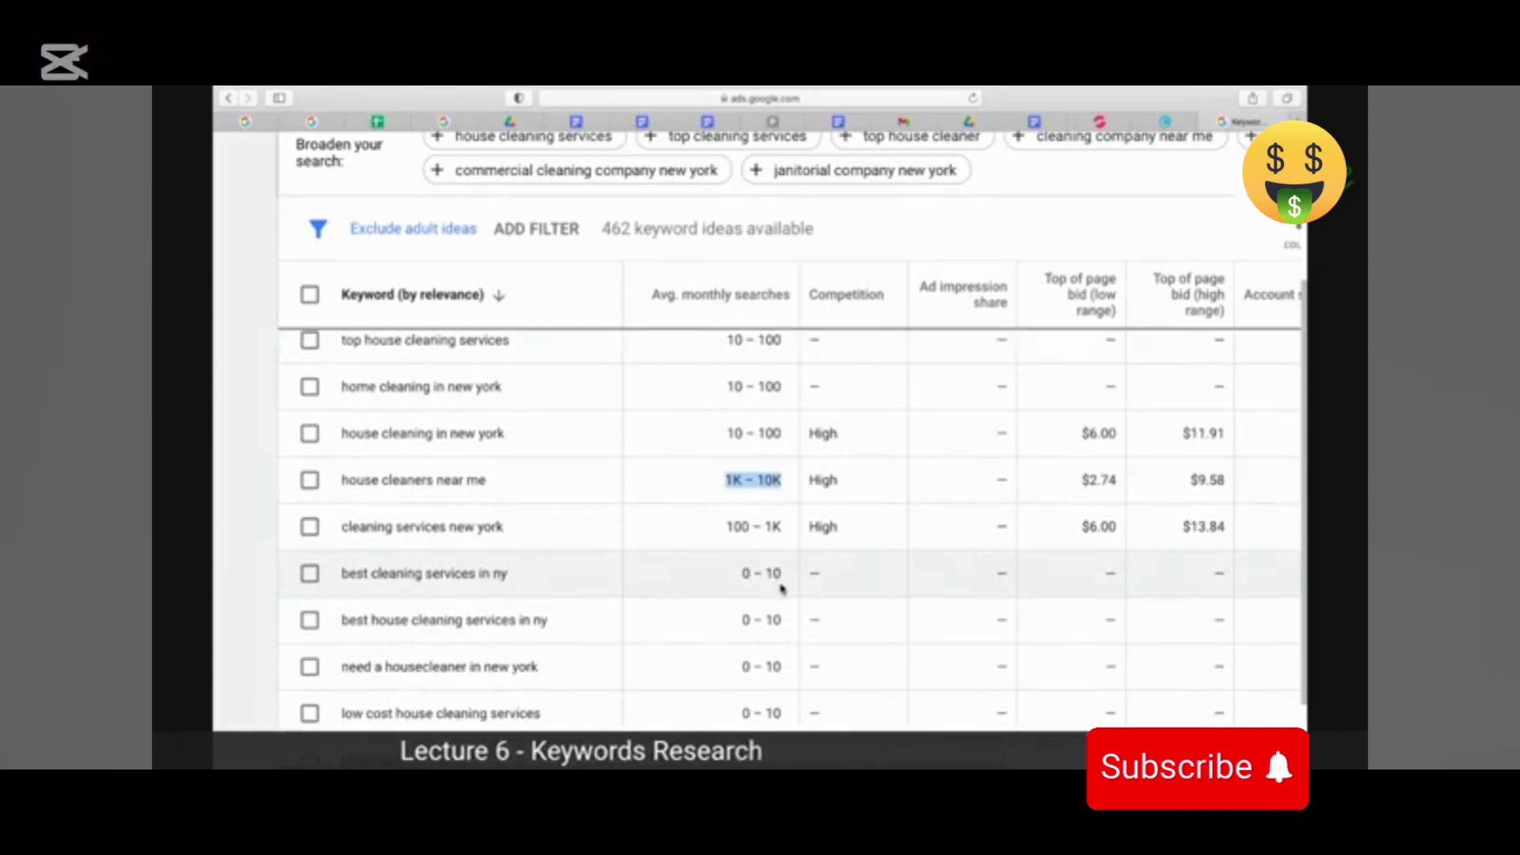
pyautogui.scroll(-1, 766, 586)
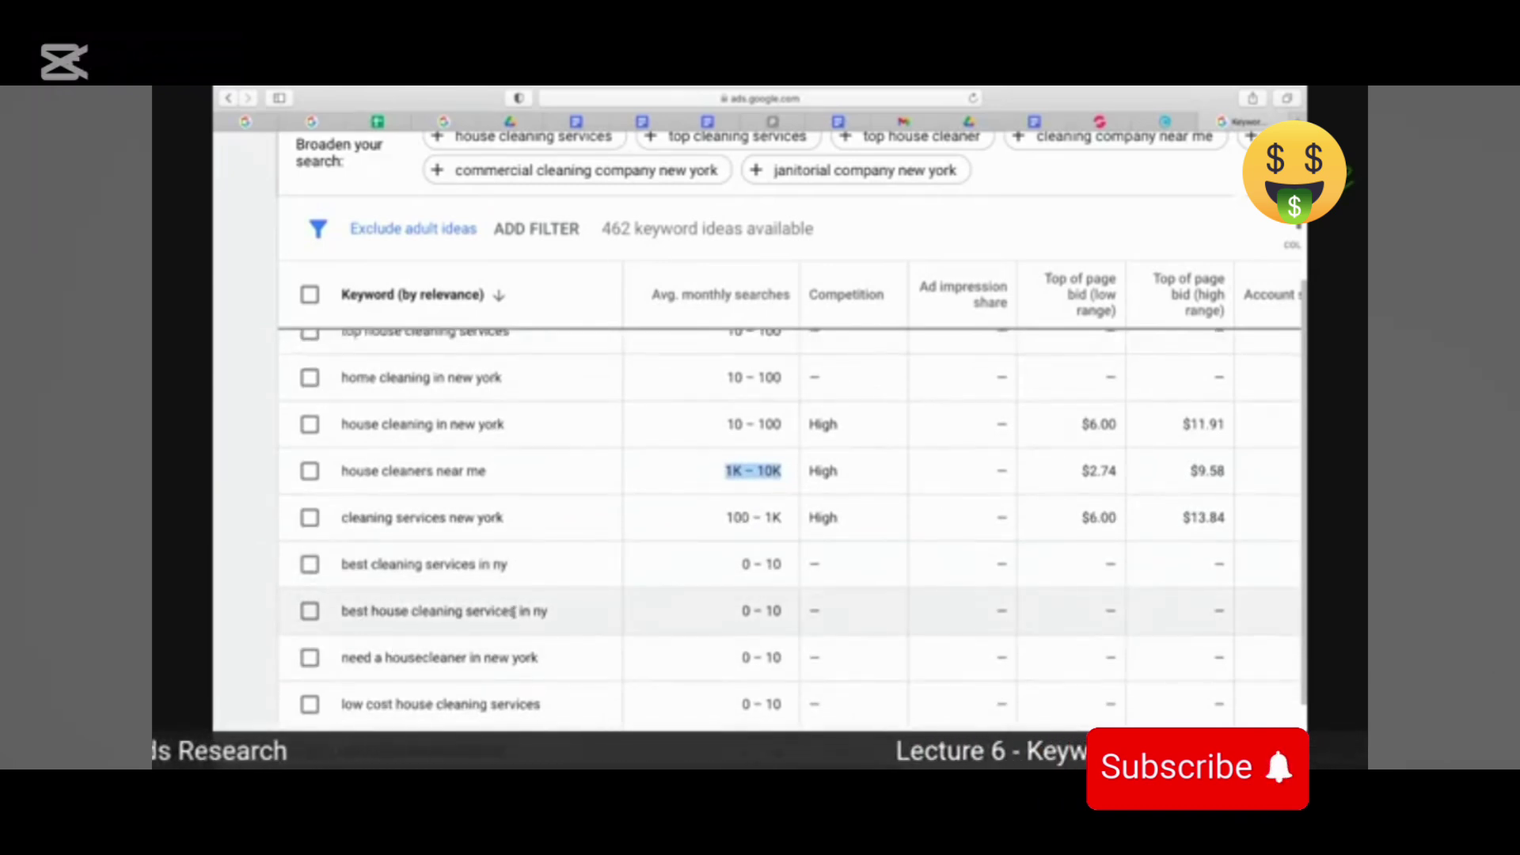
pyautogui.scroll(-3, 662, 630)
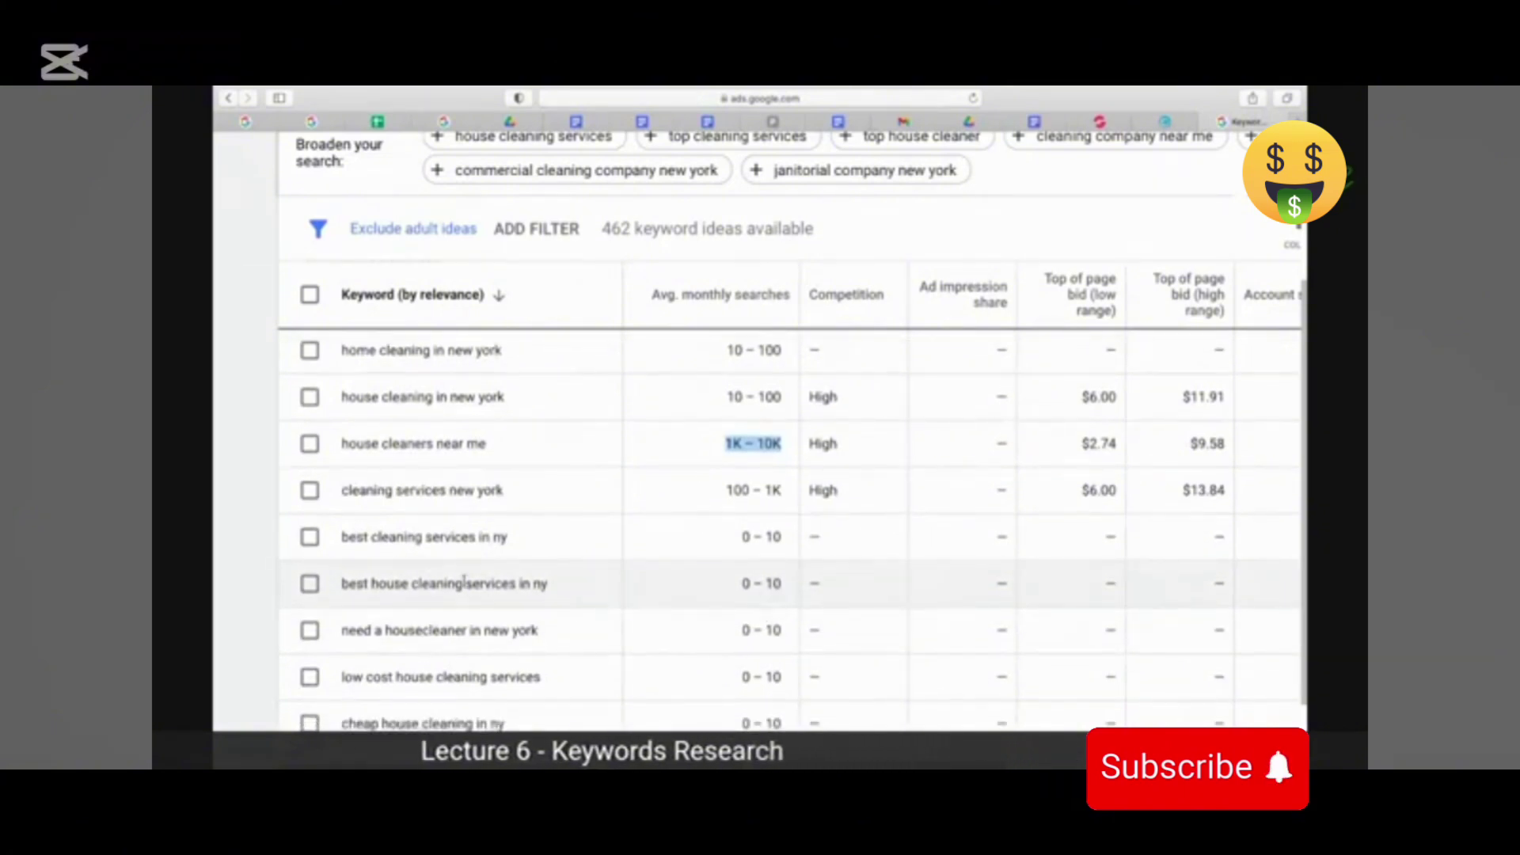
pyautogui.scroll(-3, 464, 584)
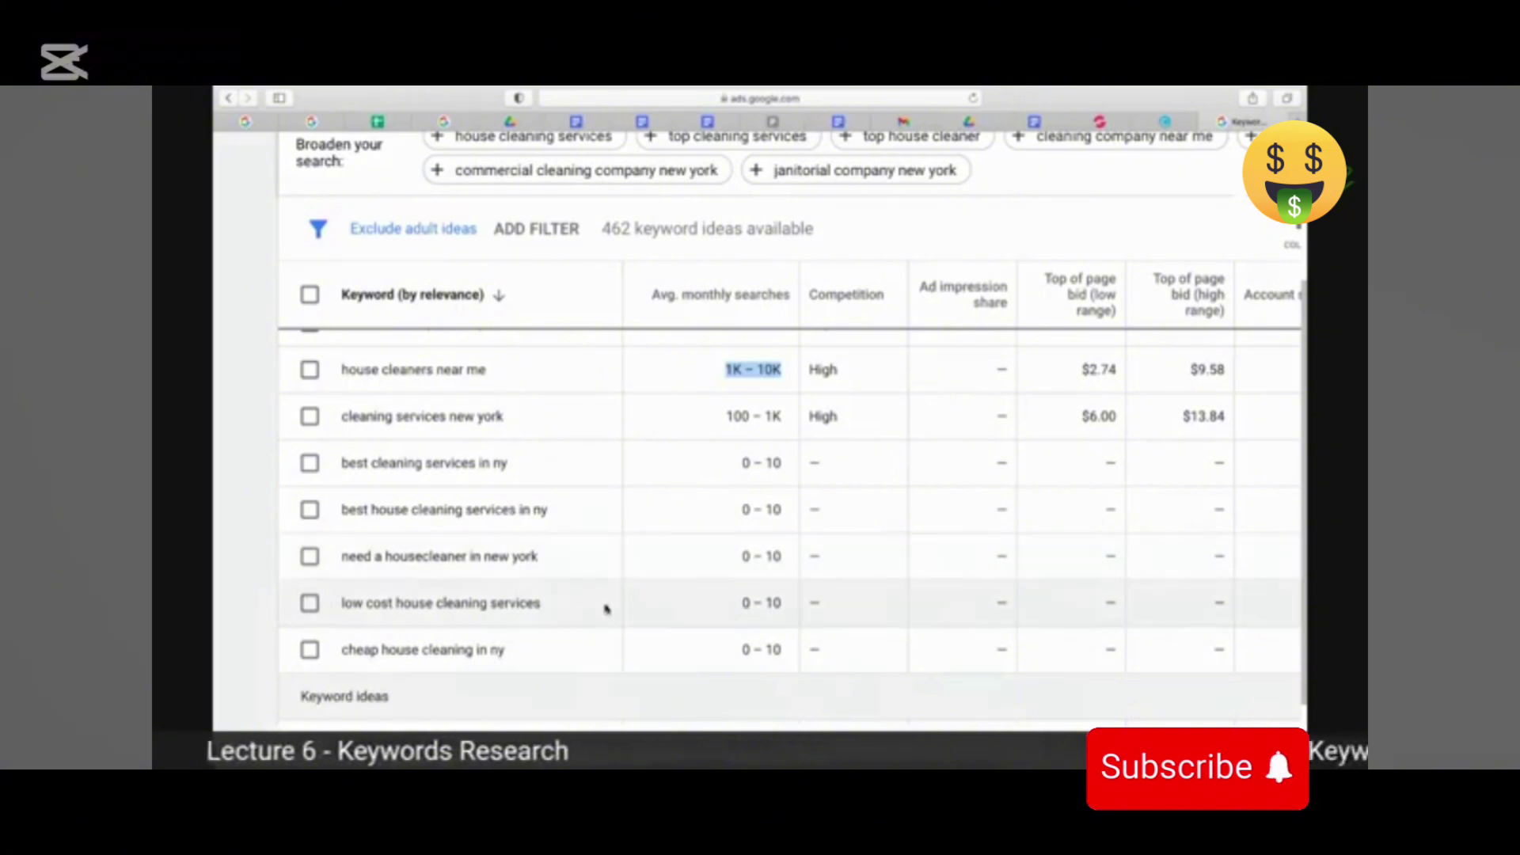
pyautogui.scroll(3, 682, 615)
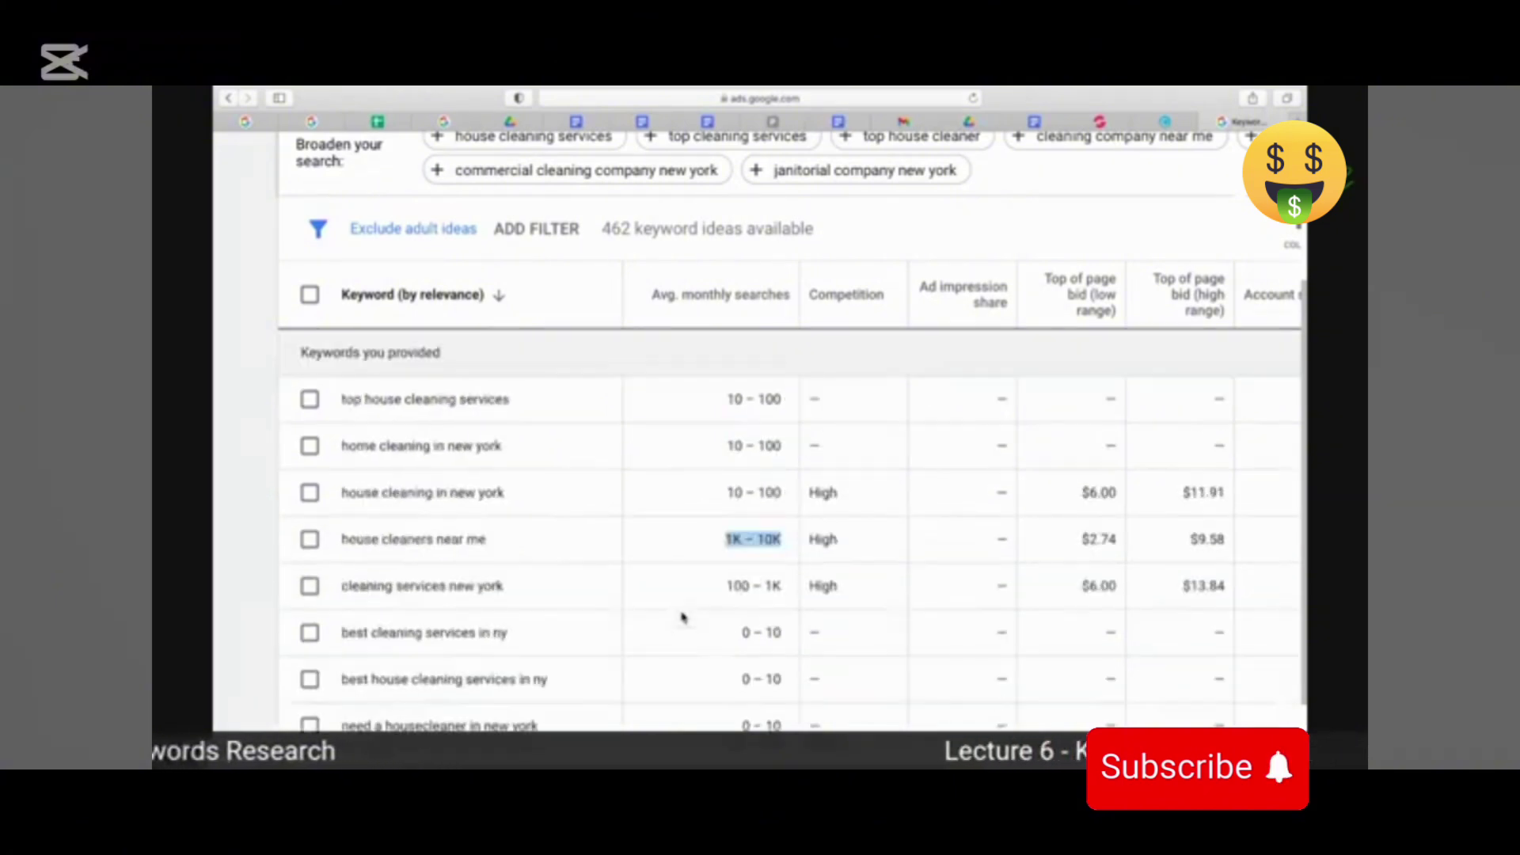
pyautogui.click(344, 539)
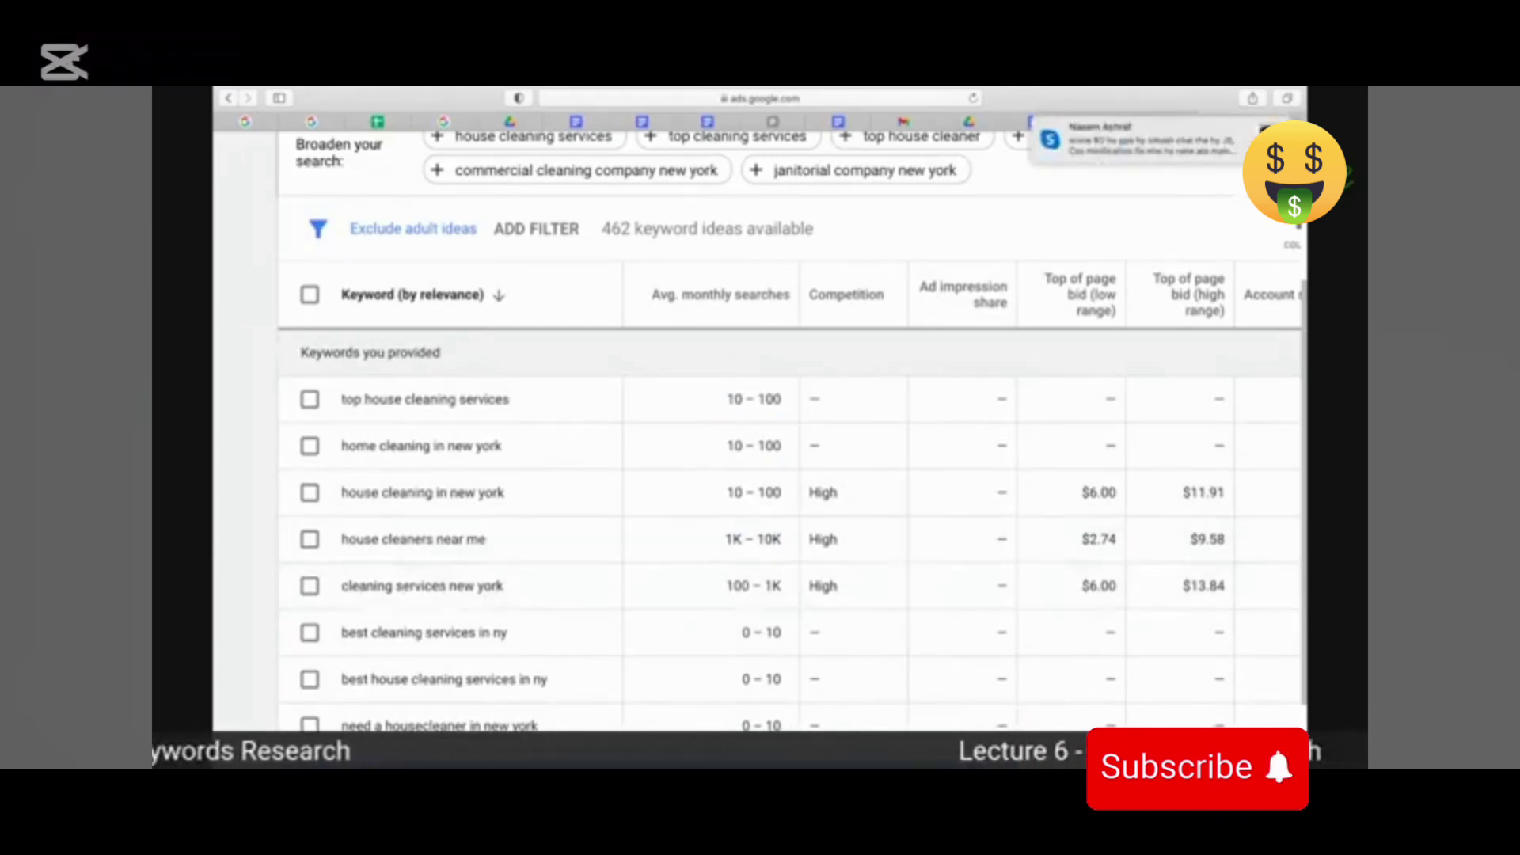
# Quit Skype to stop its message notifications.
pyautogui.rightClick(940, 712)
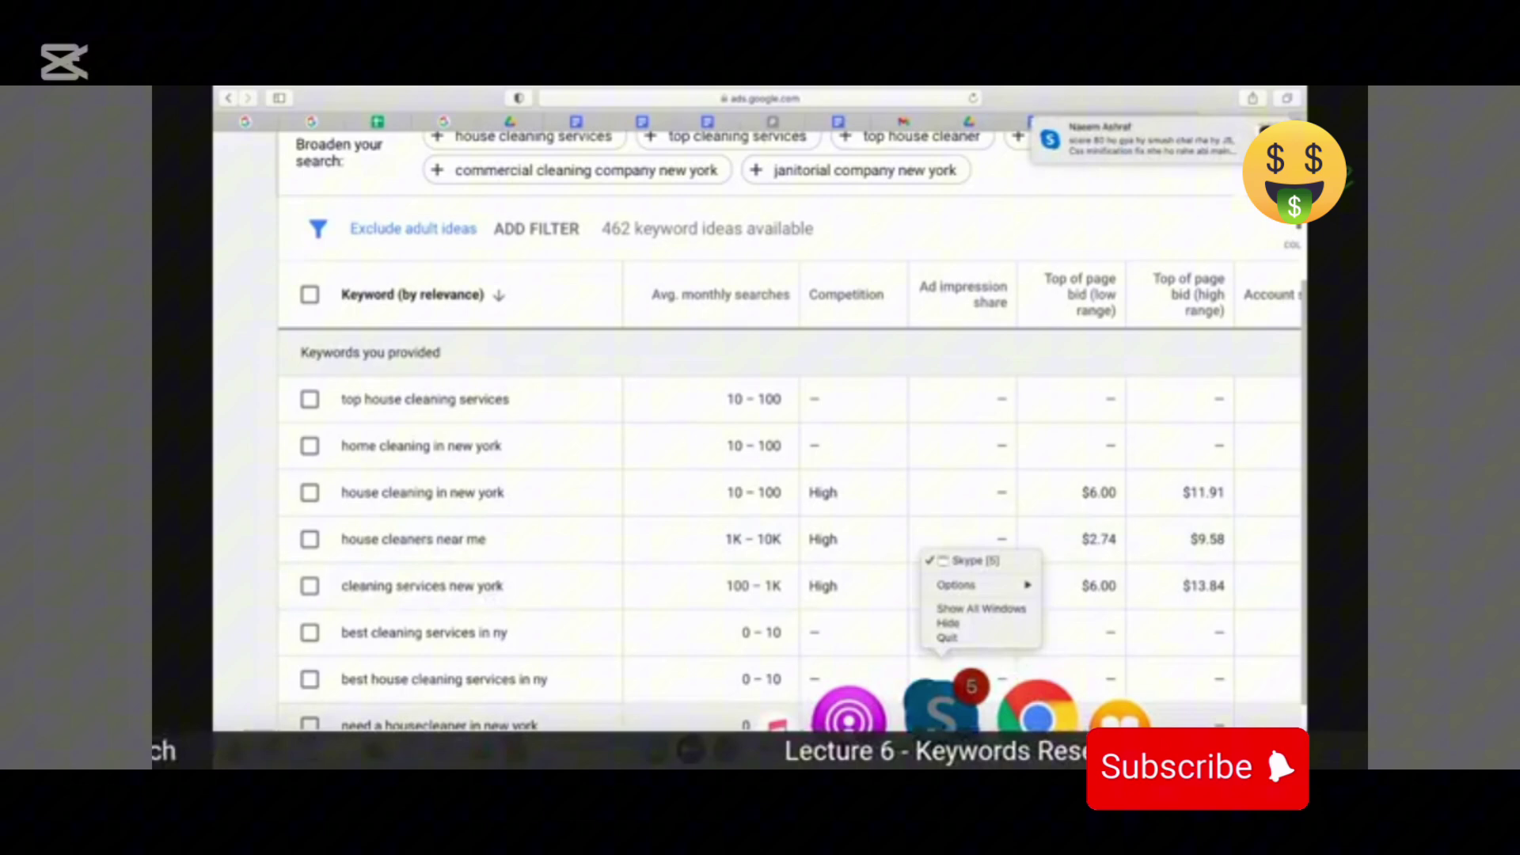
pyautogui.click(961, 638)
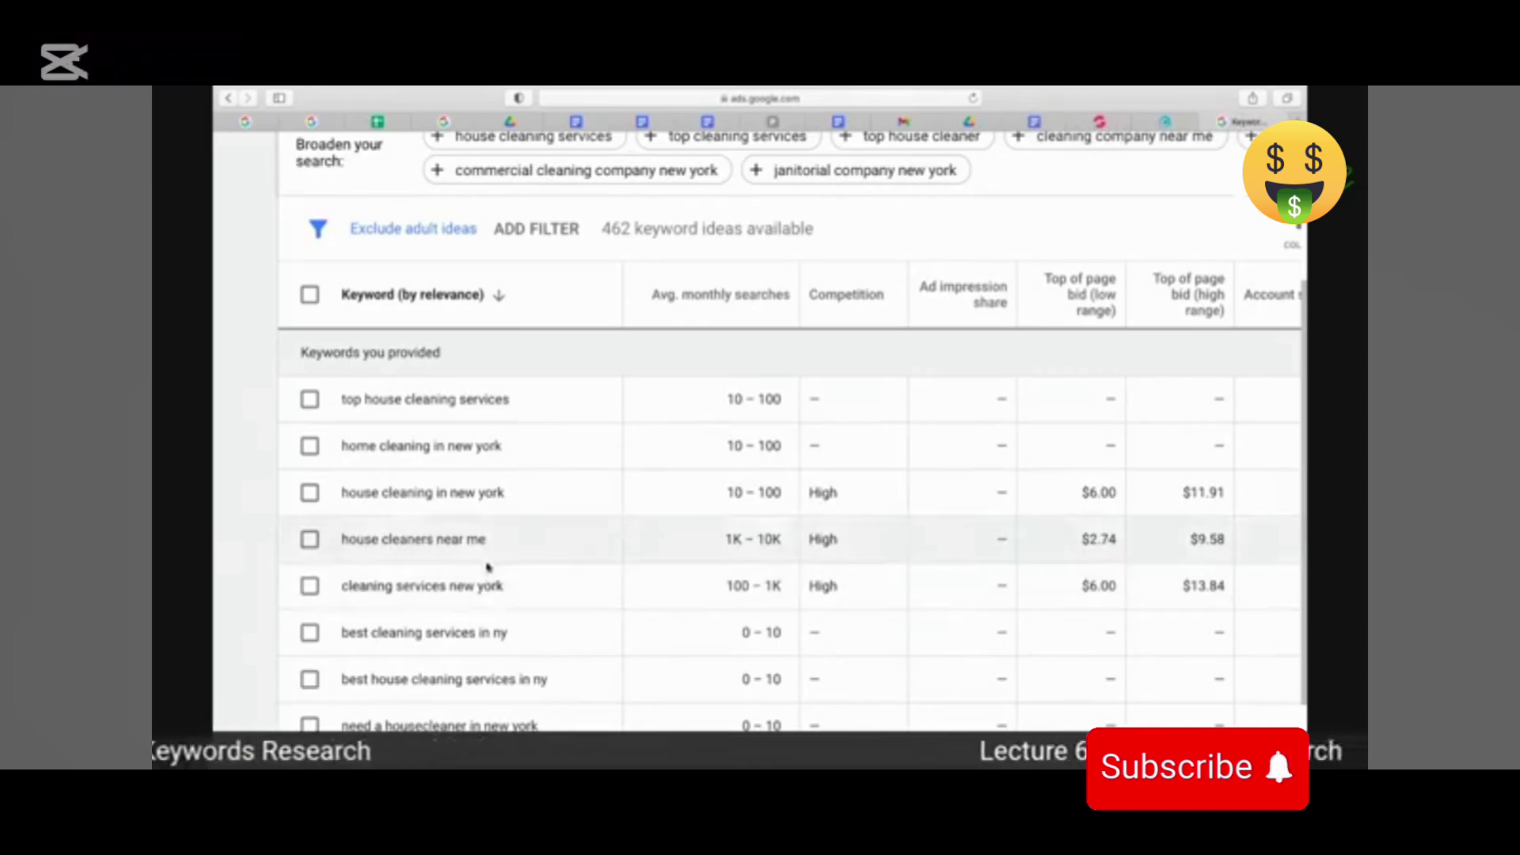
# Examine the low range and high range top of page bids for the provided keywords, including the low range column's description.
pyautogui.scroll(1, 881, 554)
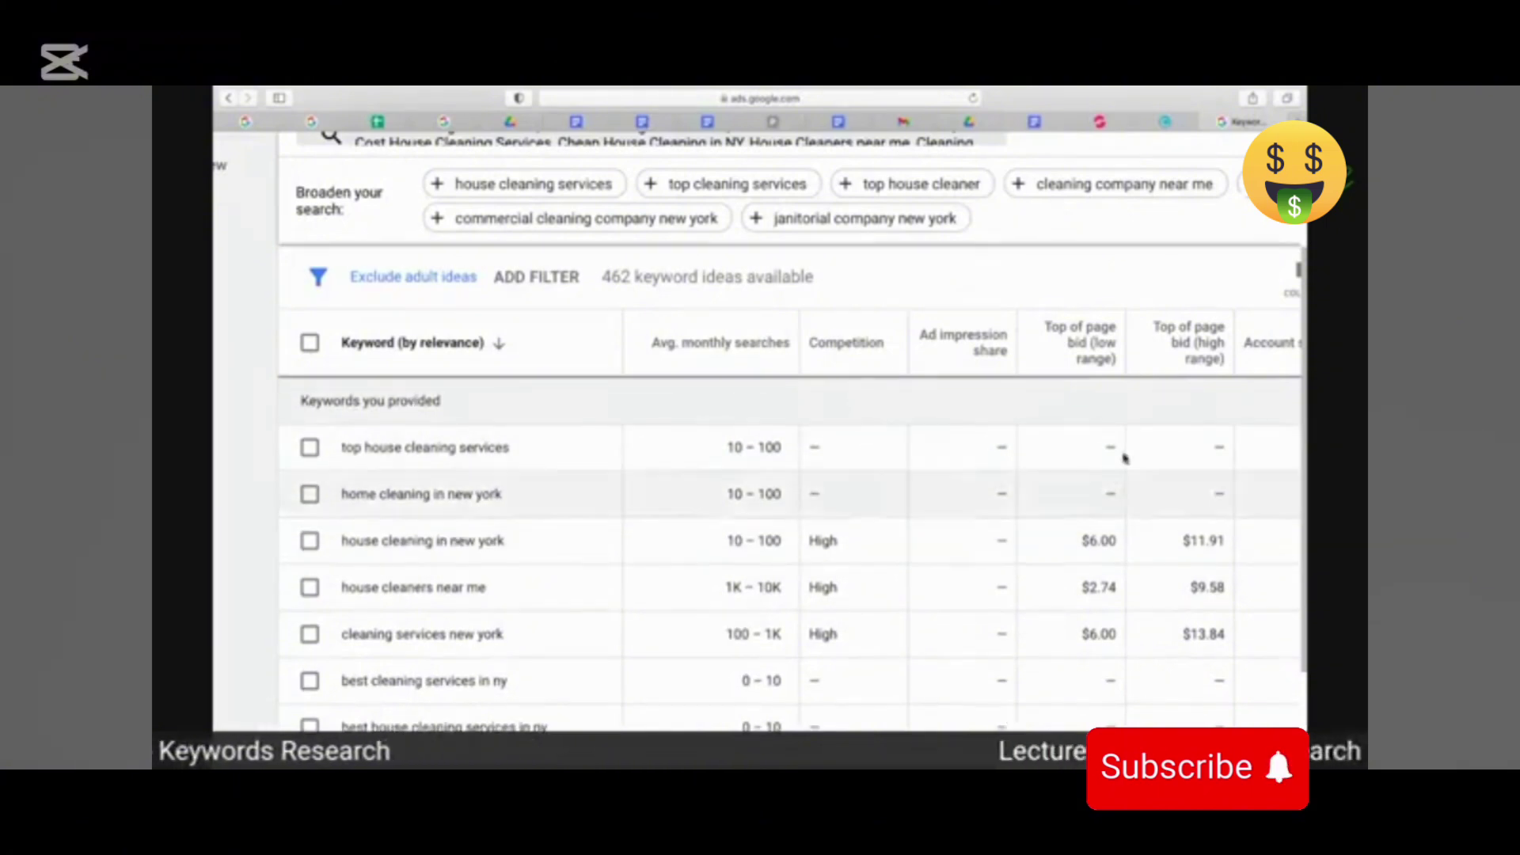
pyautogui.moveTo(1102, 349)
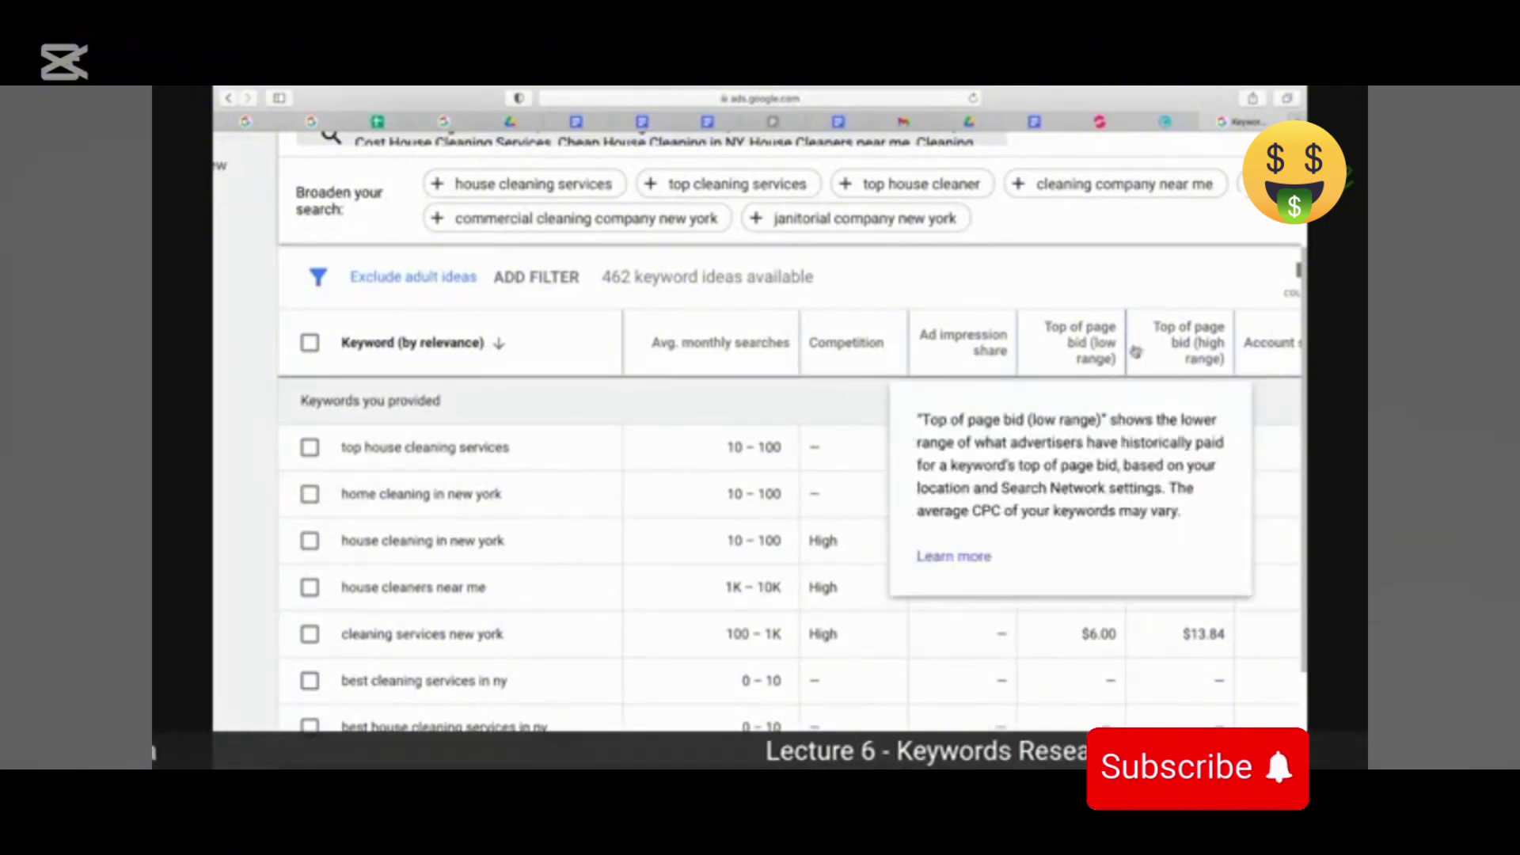
pyautogui.moveTo(1211, 340)
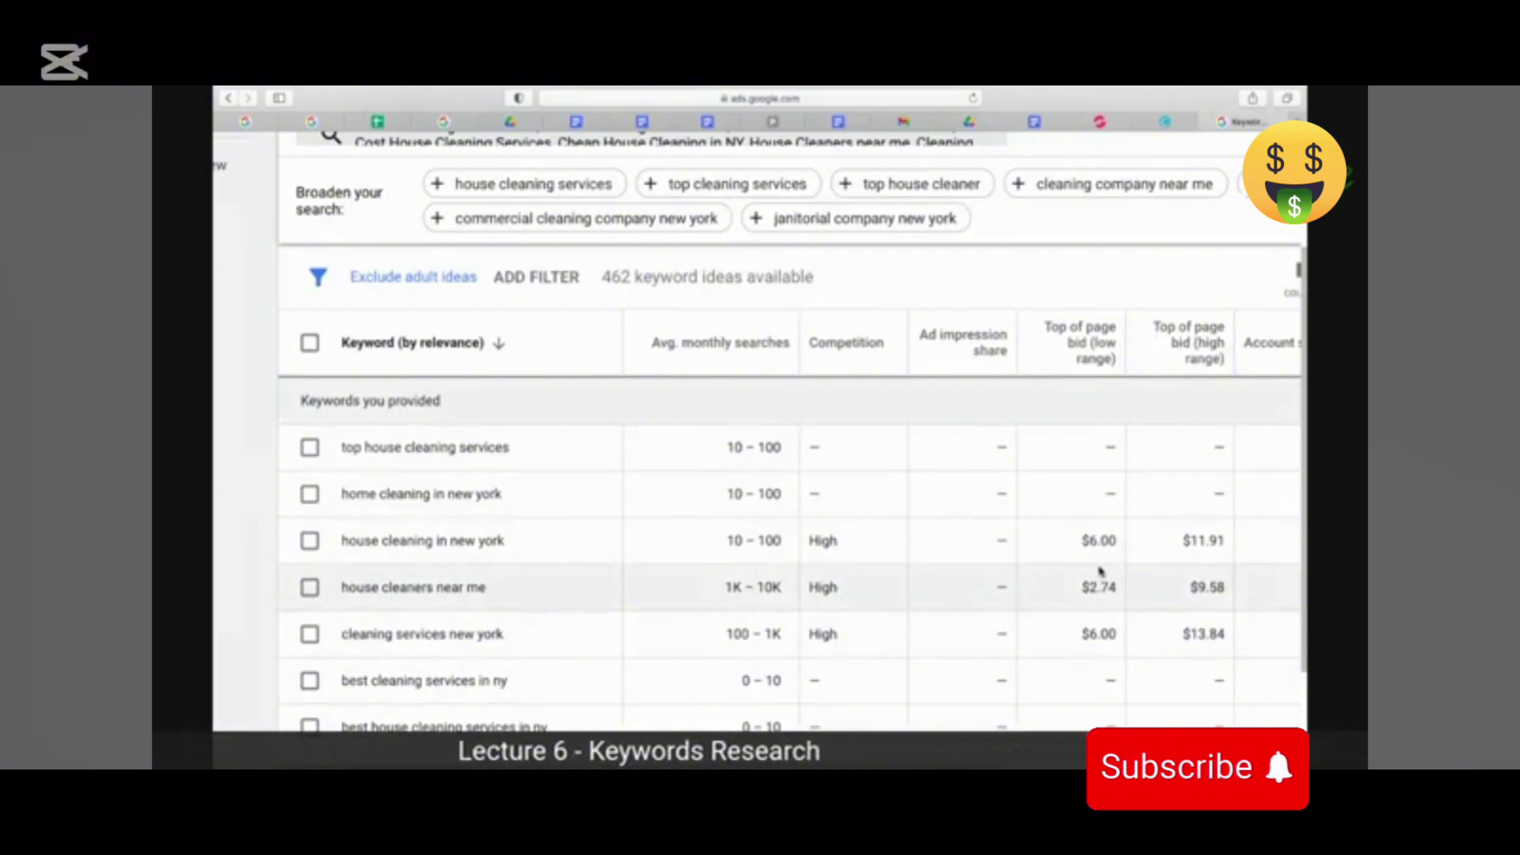
# Switch to Chrome to examine the ads in the Google results for "house cleaning in new york", then return to the keyword plan in Safari.
pyautogui.press('super+Tab')
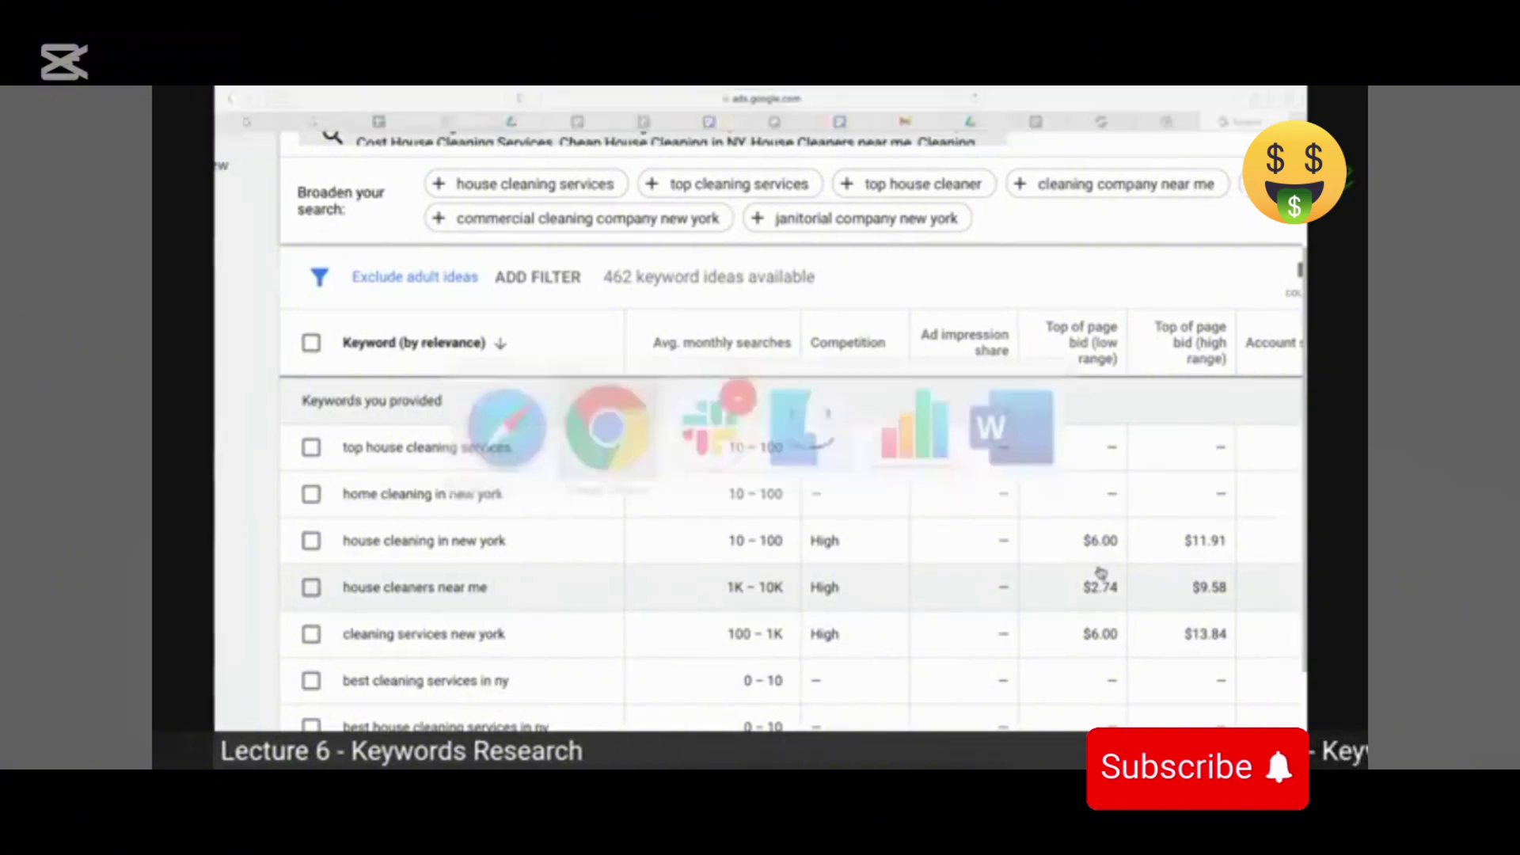
pyautogui.click(603, 108)
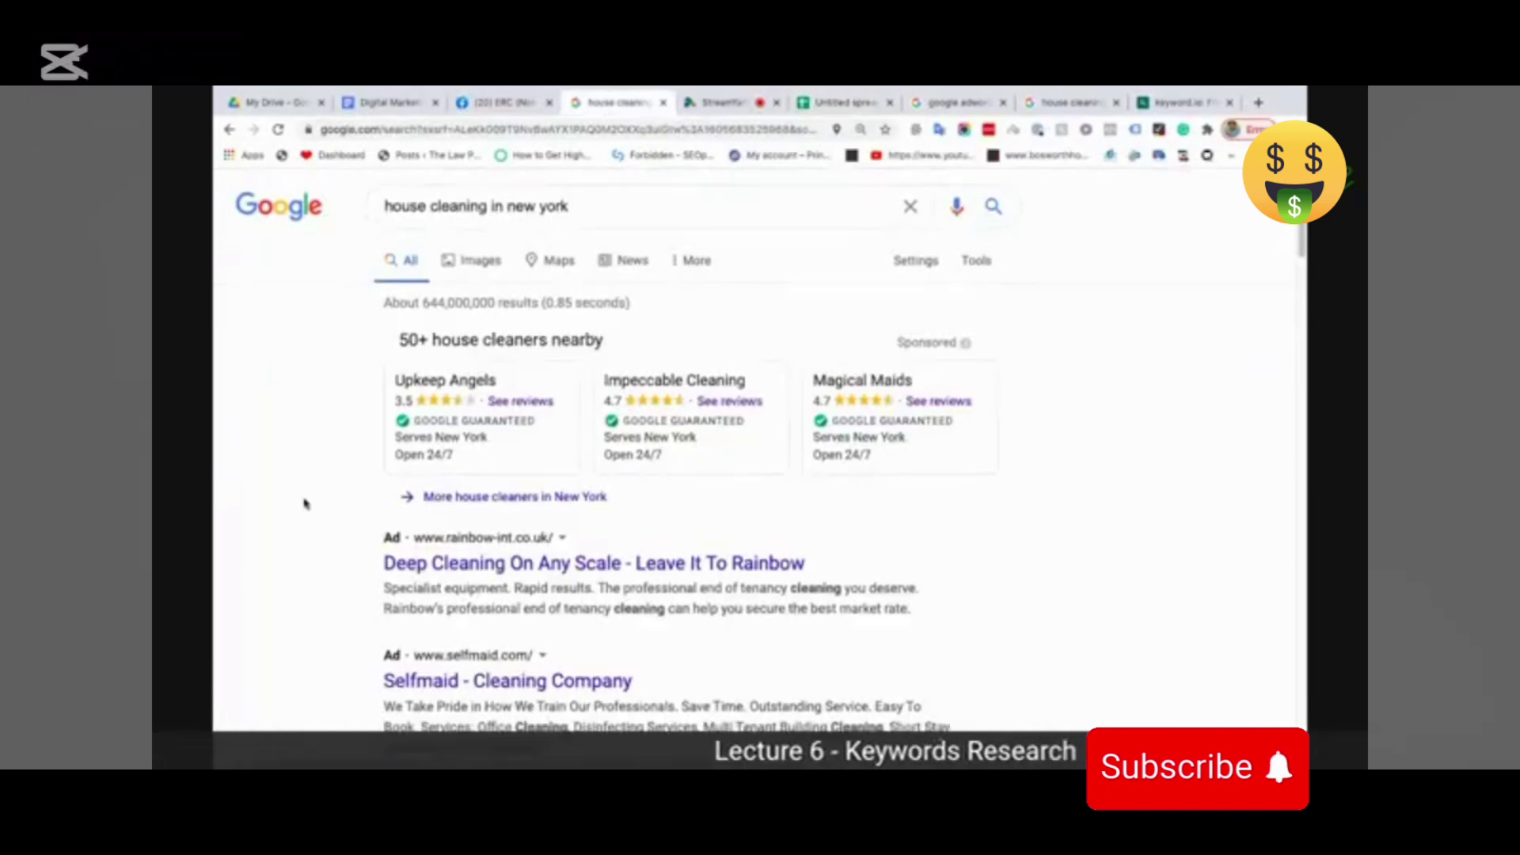
pyautogui.scroll(-4, 339, 516)
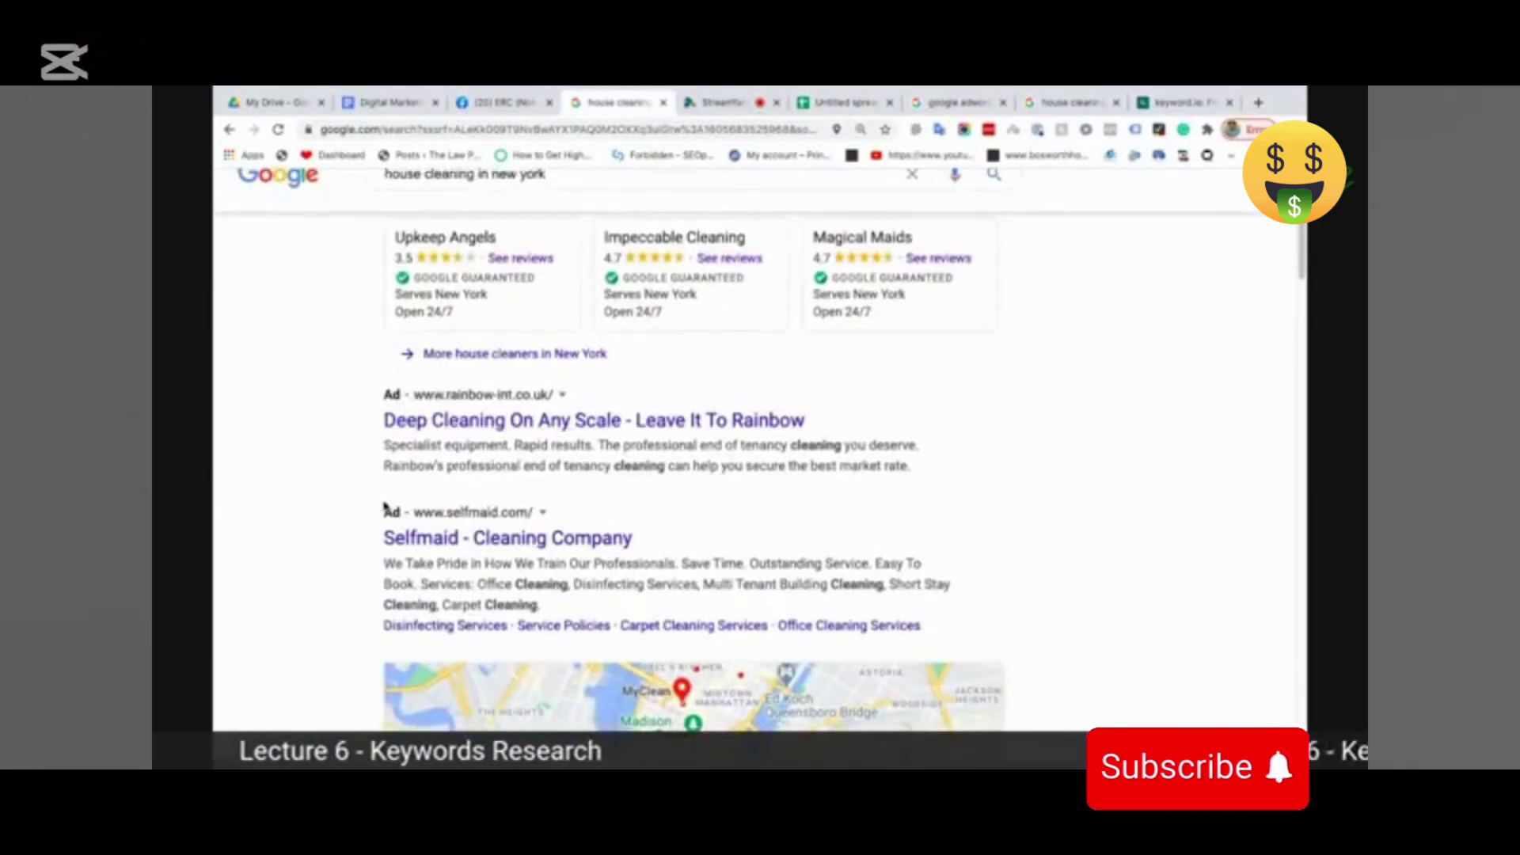
pyautogui.scroll(-1, 390, 508)
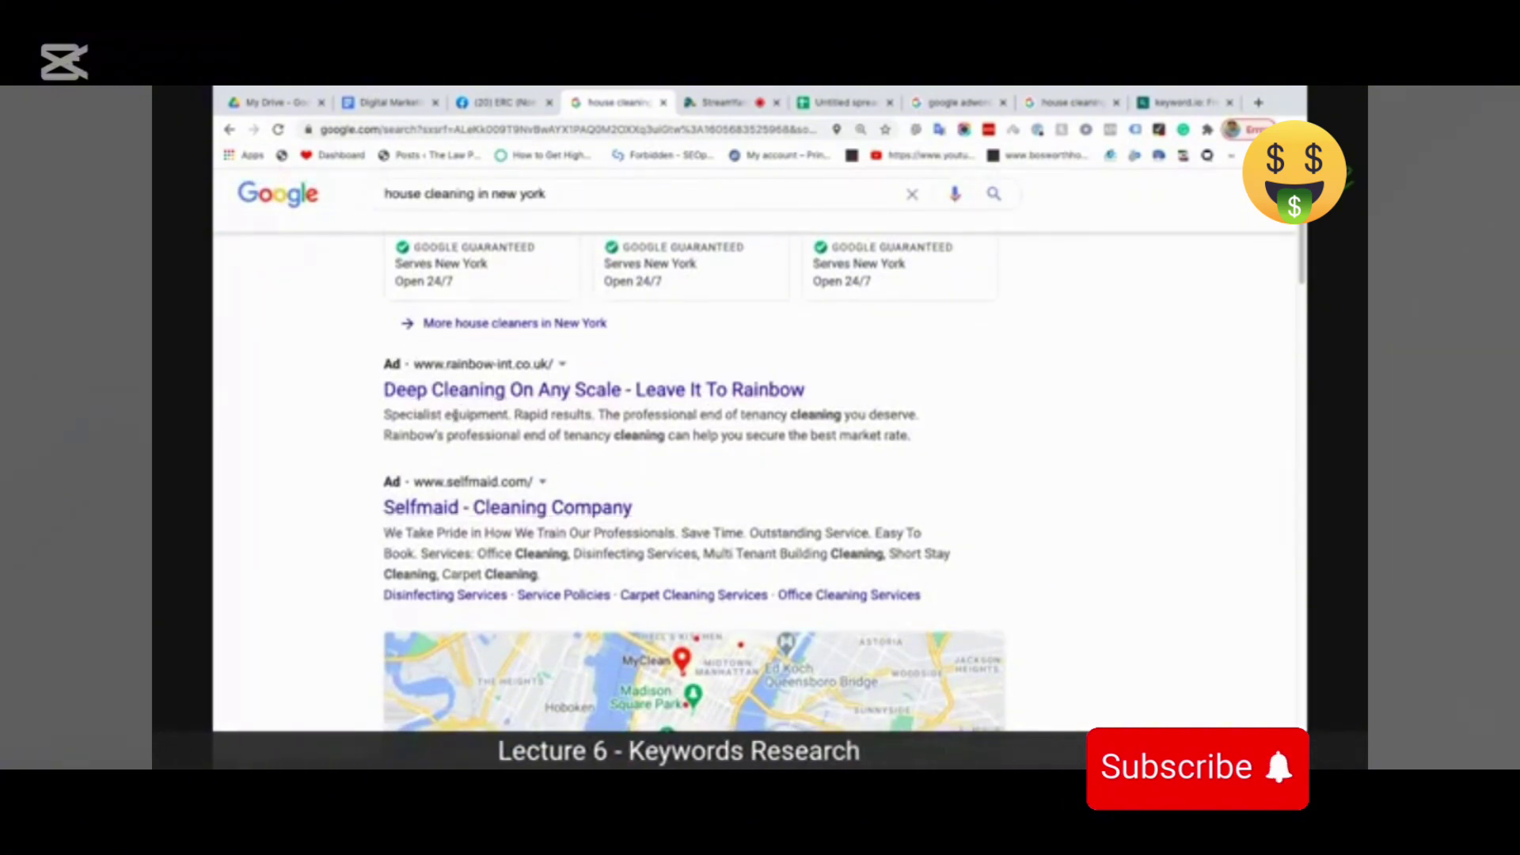
pyautogui.press('super+Tab')
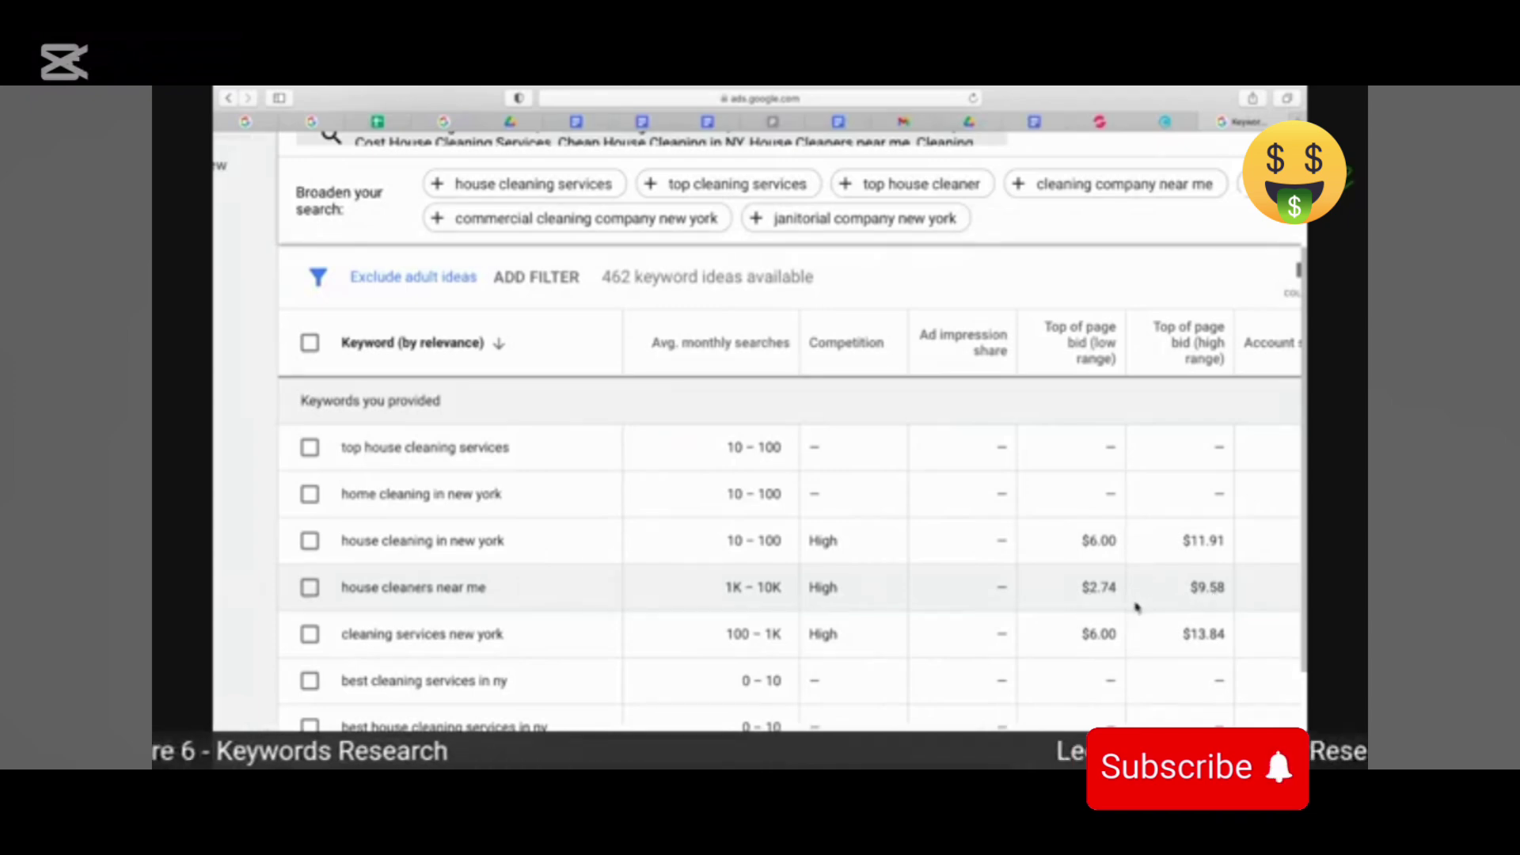
pyautogui.scroll(3, 1135, 606)
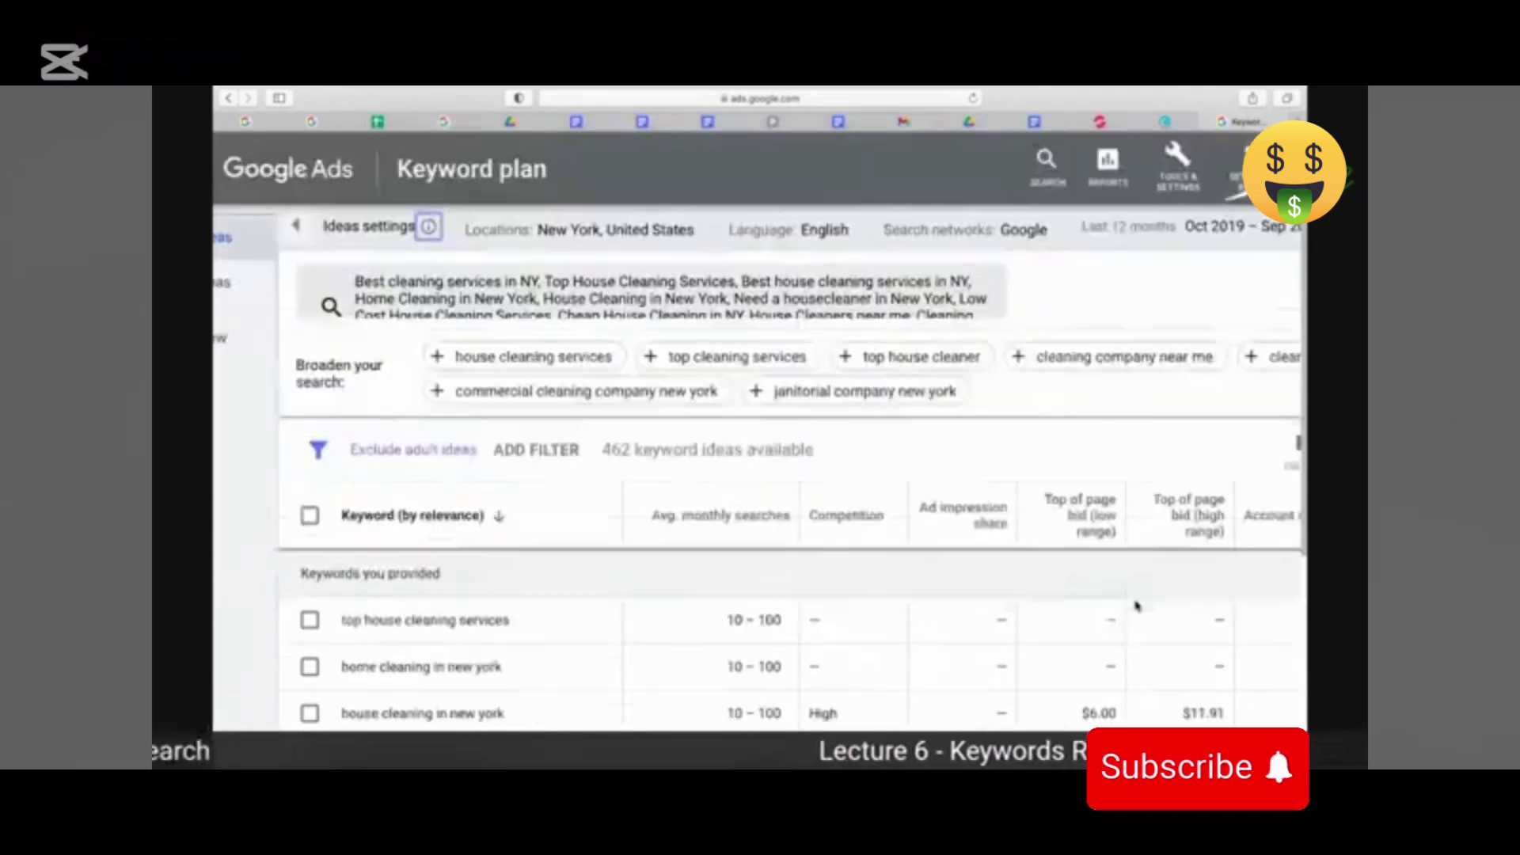
pyautogui.press('super+Tab')
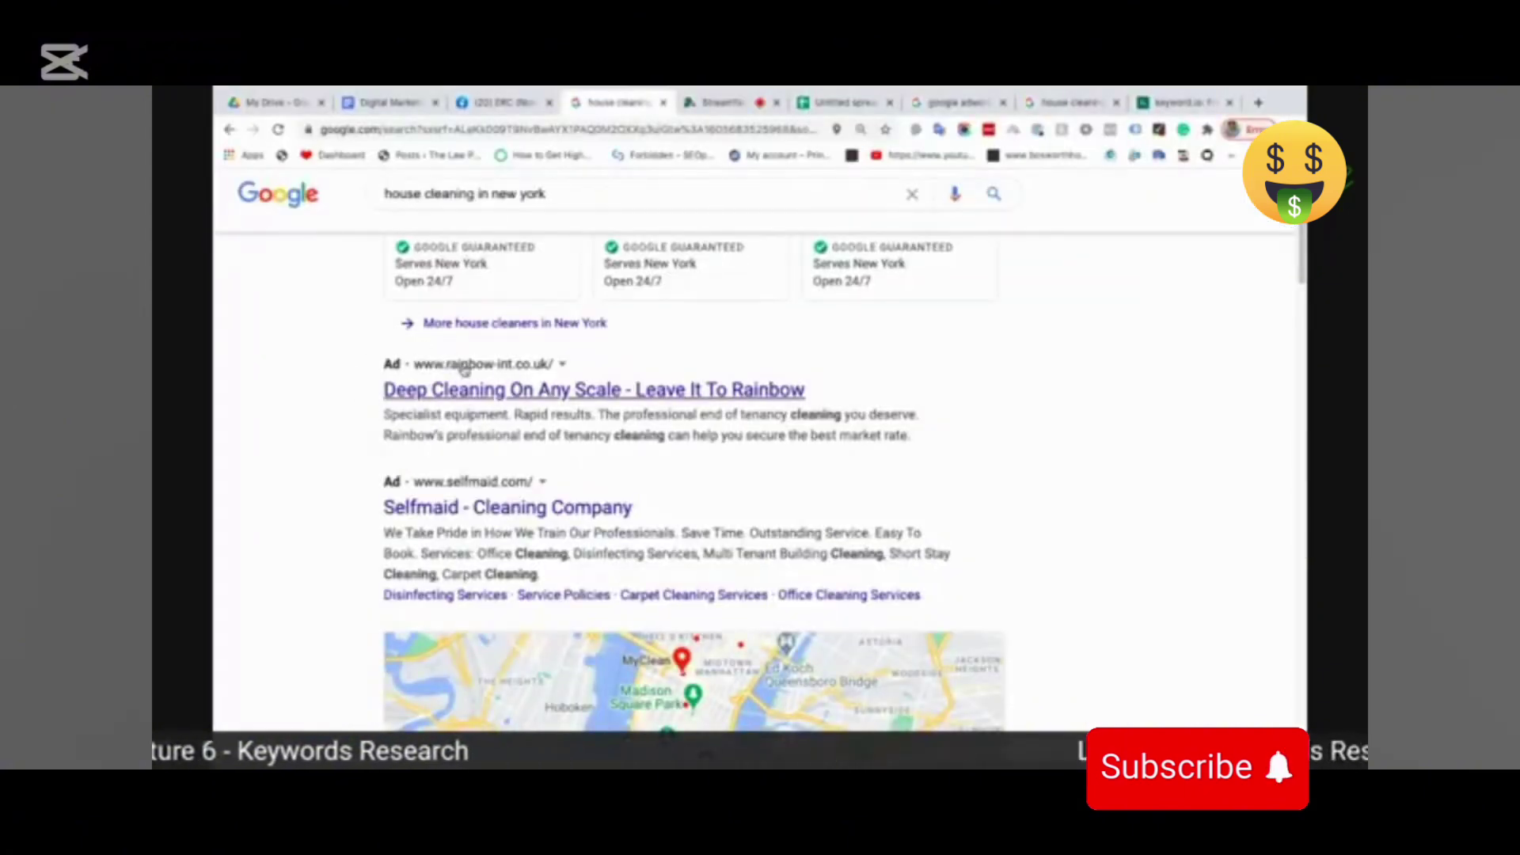
pyautogui.press('super+Tab')
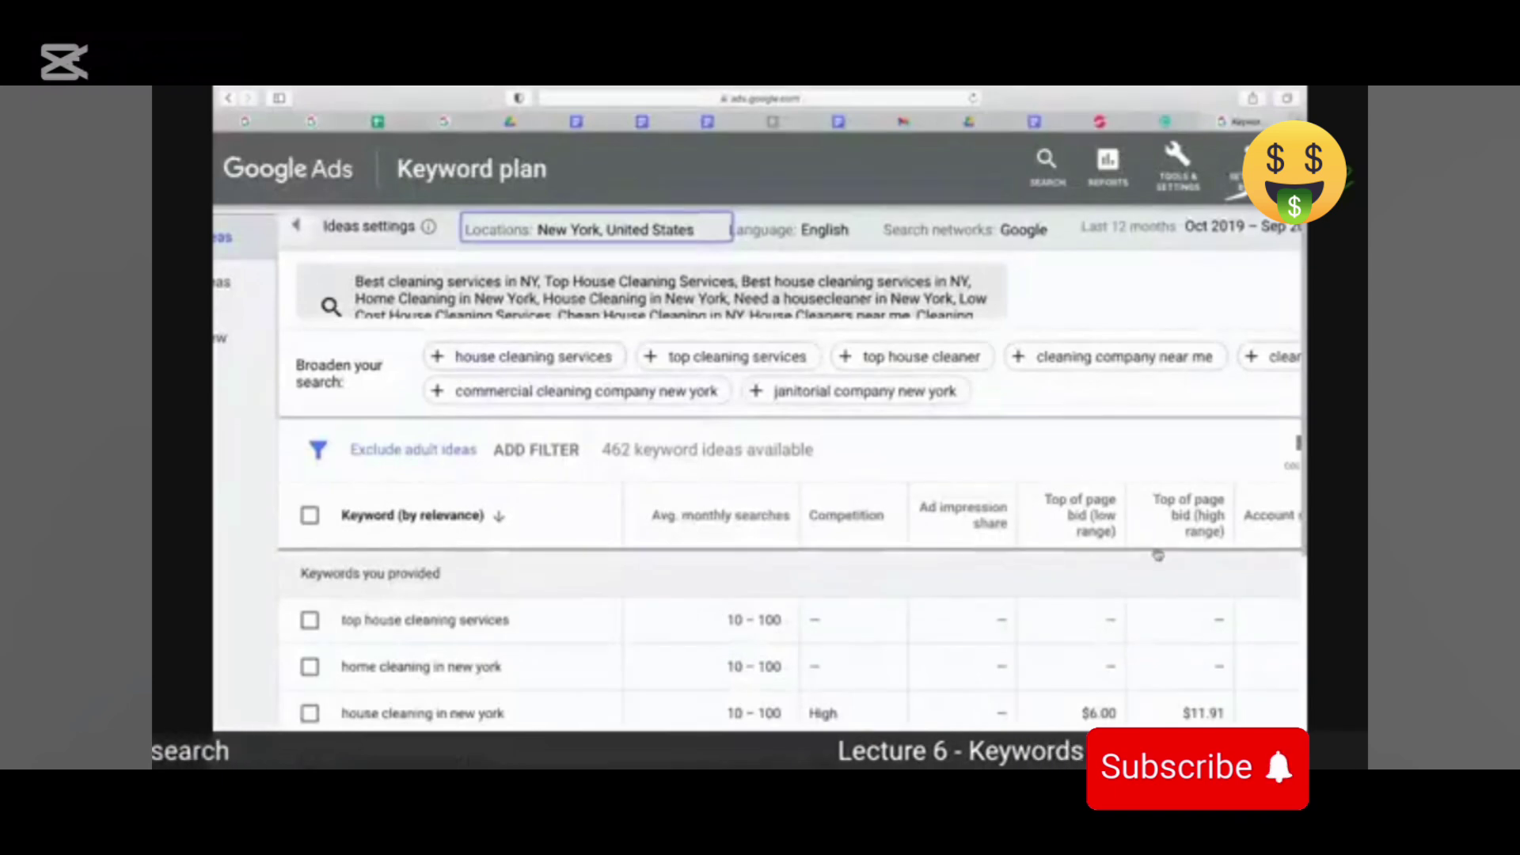
# Examine the low range and high range top of page bids of the provided keywords for the New York, United States location.
pyautogui.scroll(1, 1157, 557)
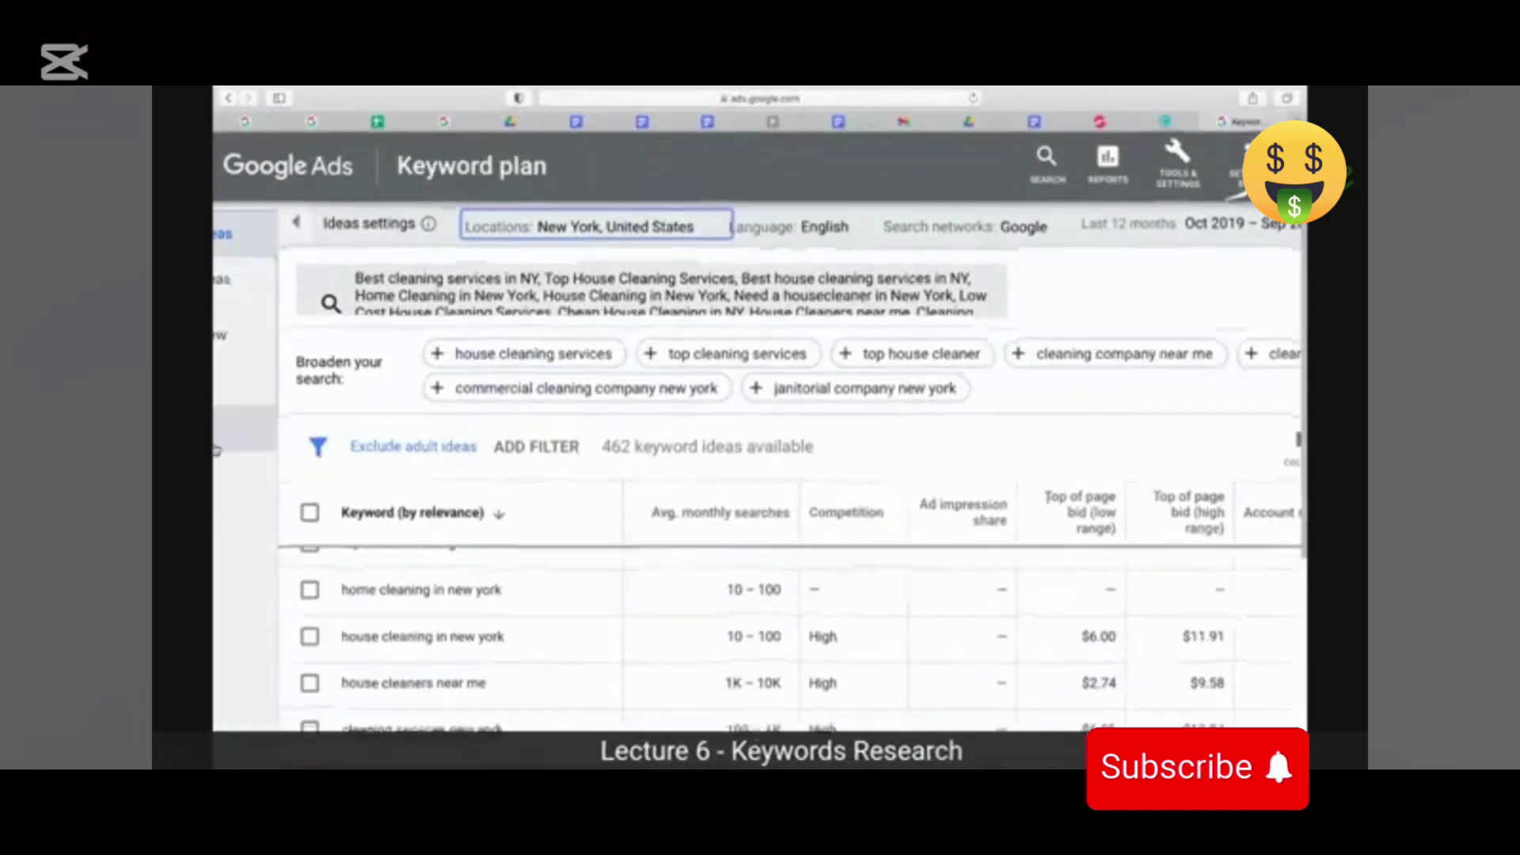
pyautogui.scroll(-1, 248, 452)
pyautogui.scroll(2, 1187, 380)
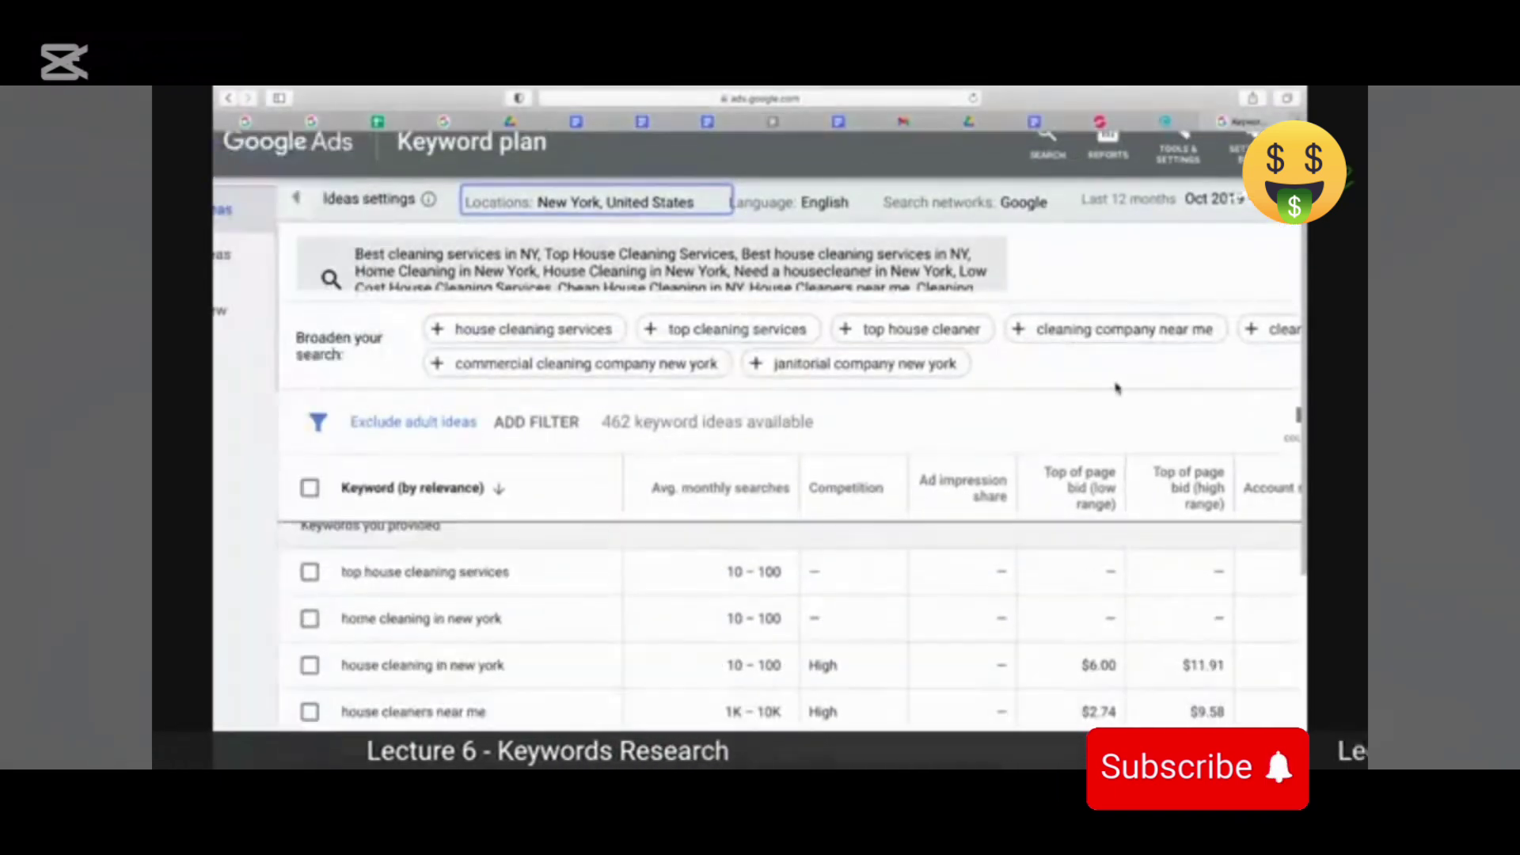
pyautogui.scroll(-1, 1258, 281)
pyautogui.scroll(-1, 1135, 331)
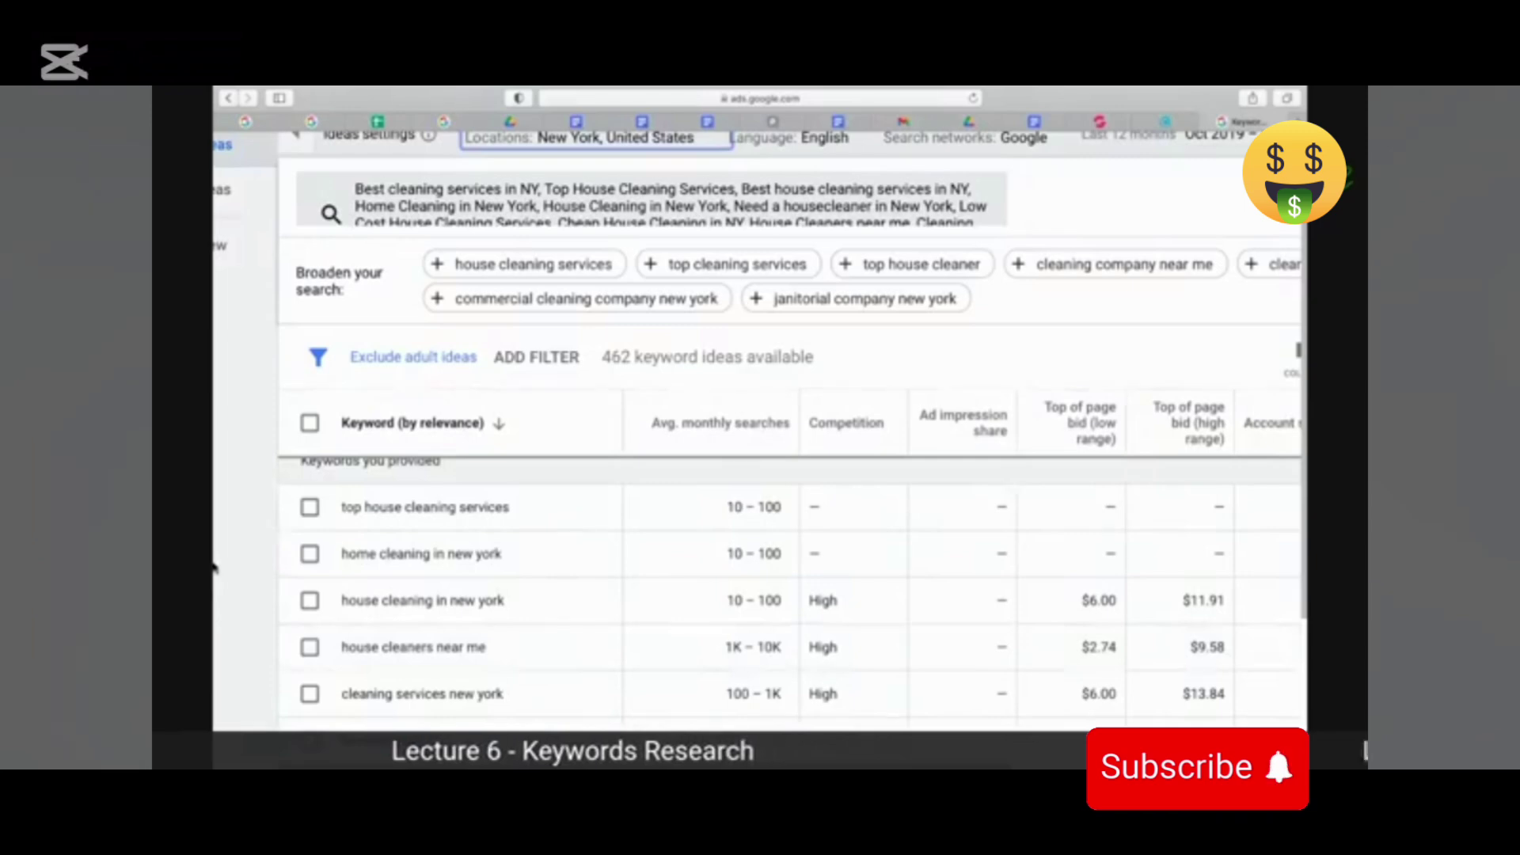
pyautogui.scroll(-1, 245, 543)
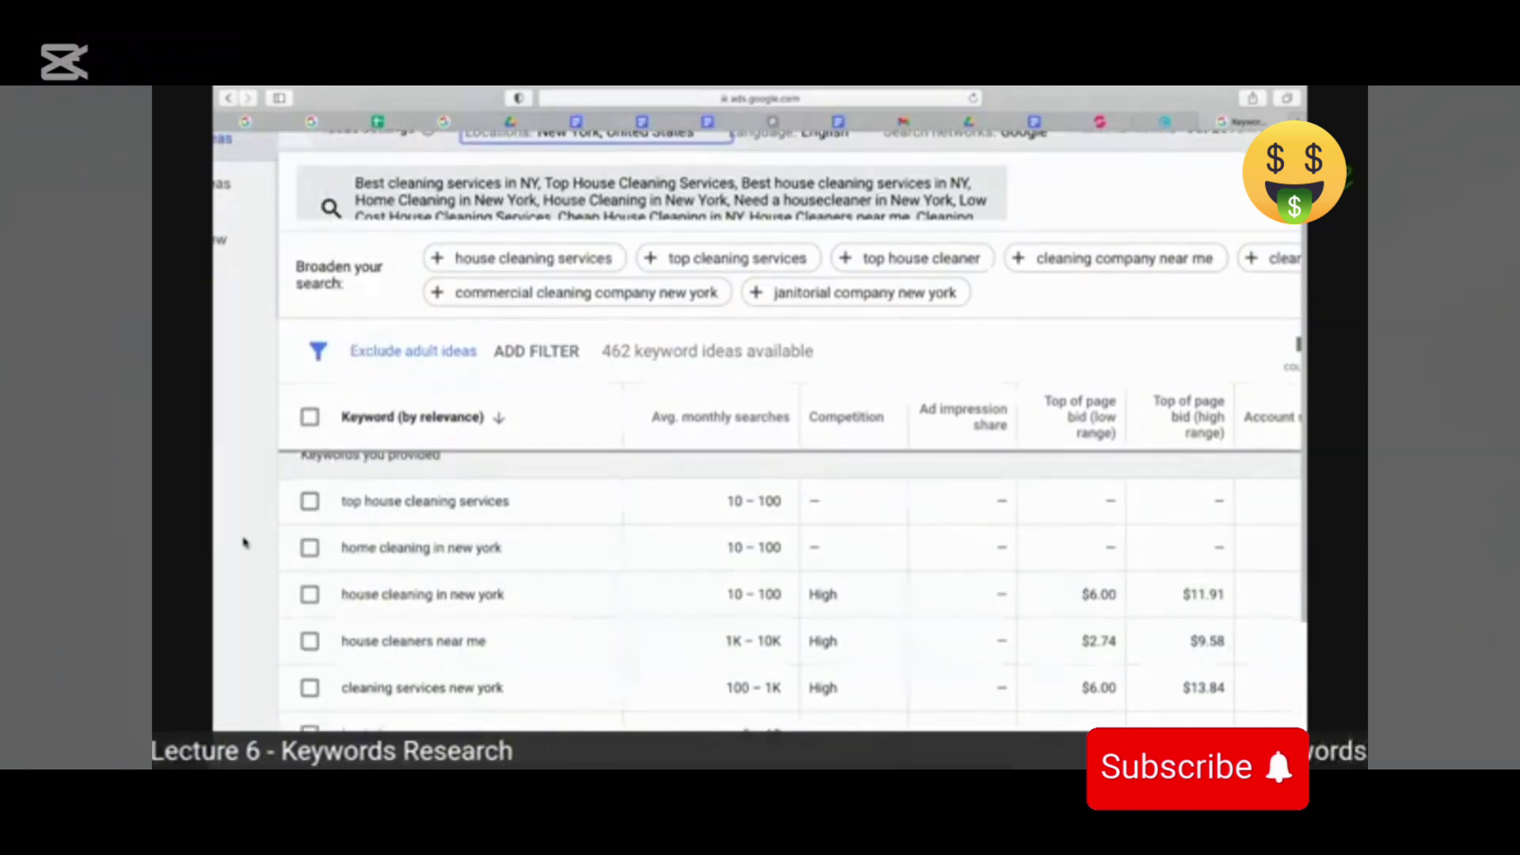
pyautogui.scroll(-2, 443, 578)
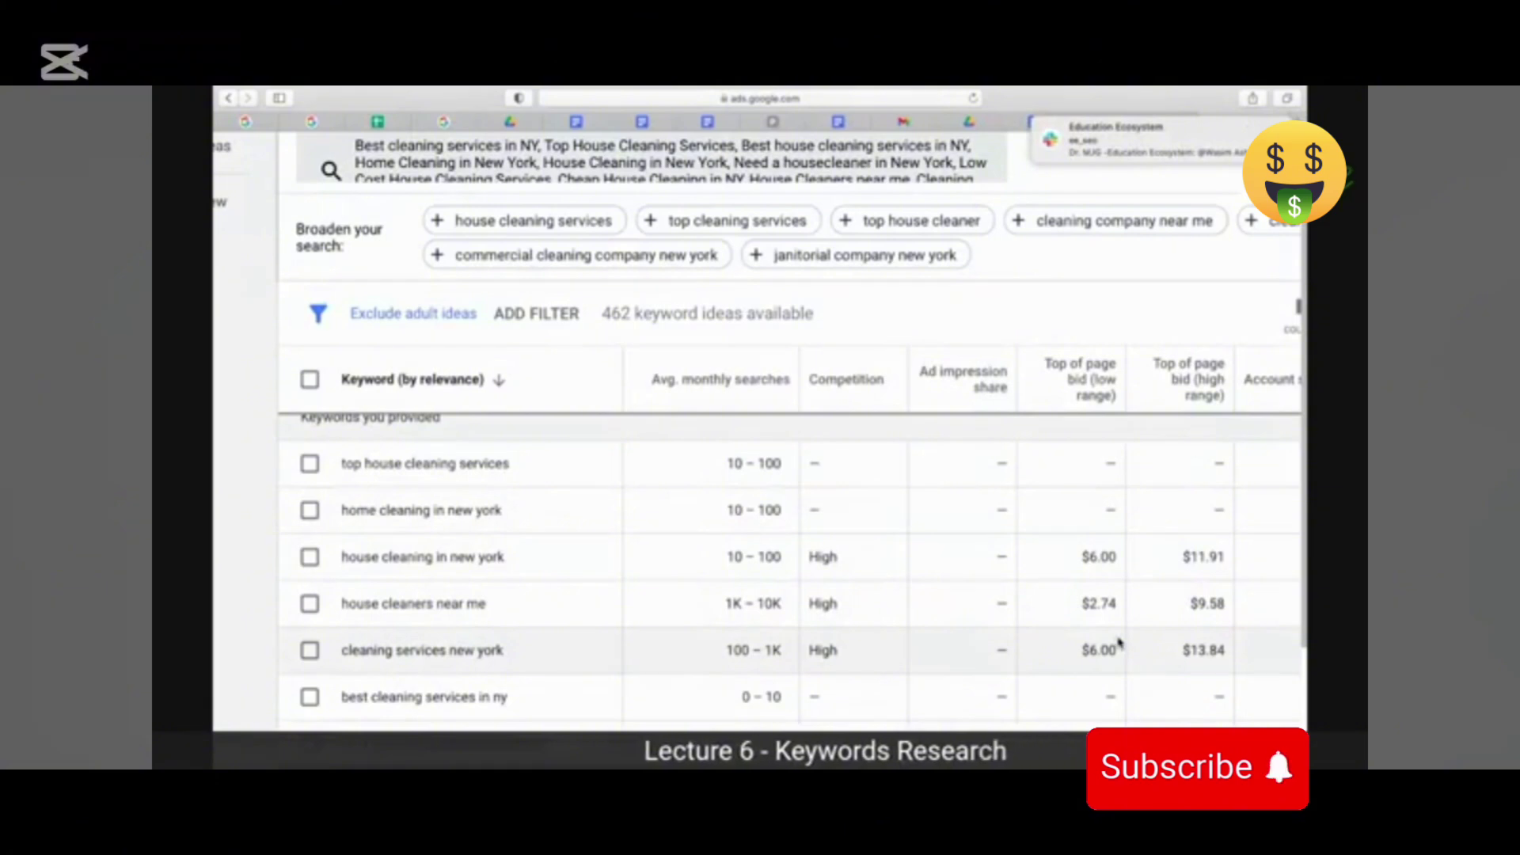
# Quit Slack to stop its message notifications.
pyautogui.rightClick(1092, 712)
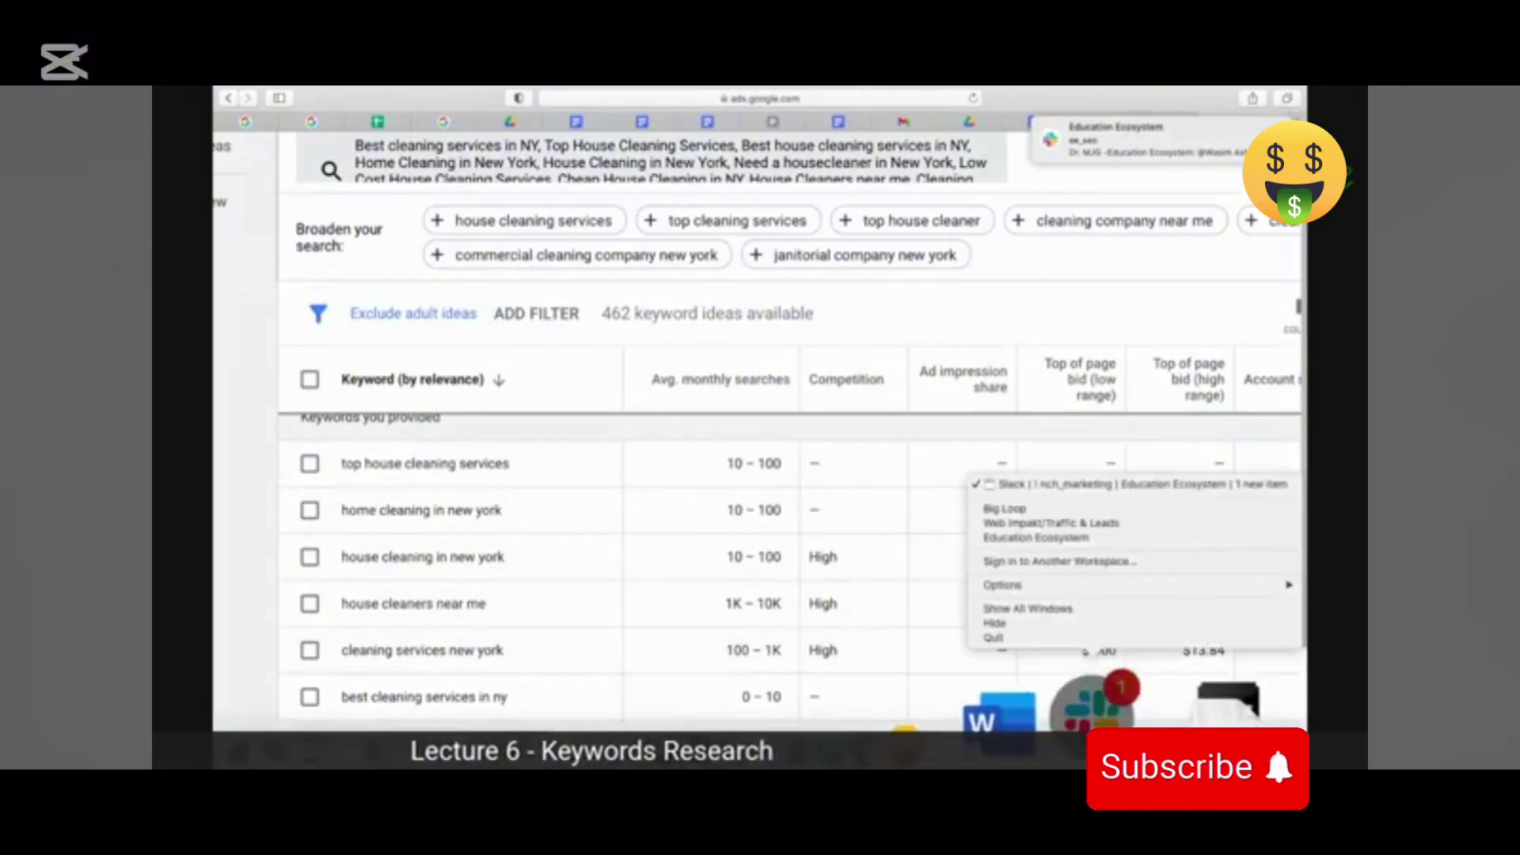
pyautogui.click(1057, 640)
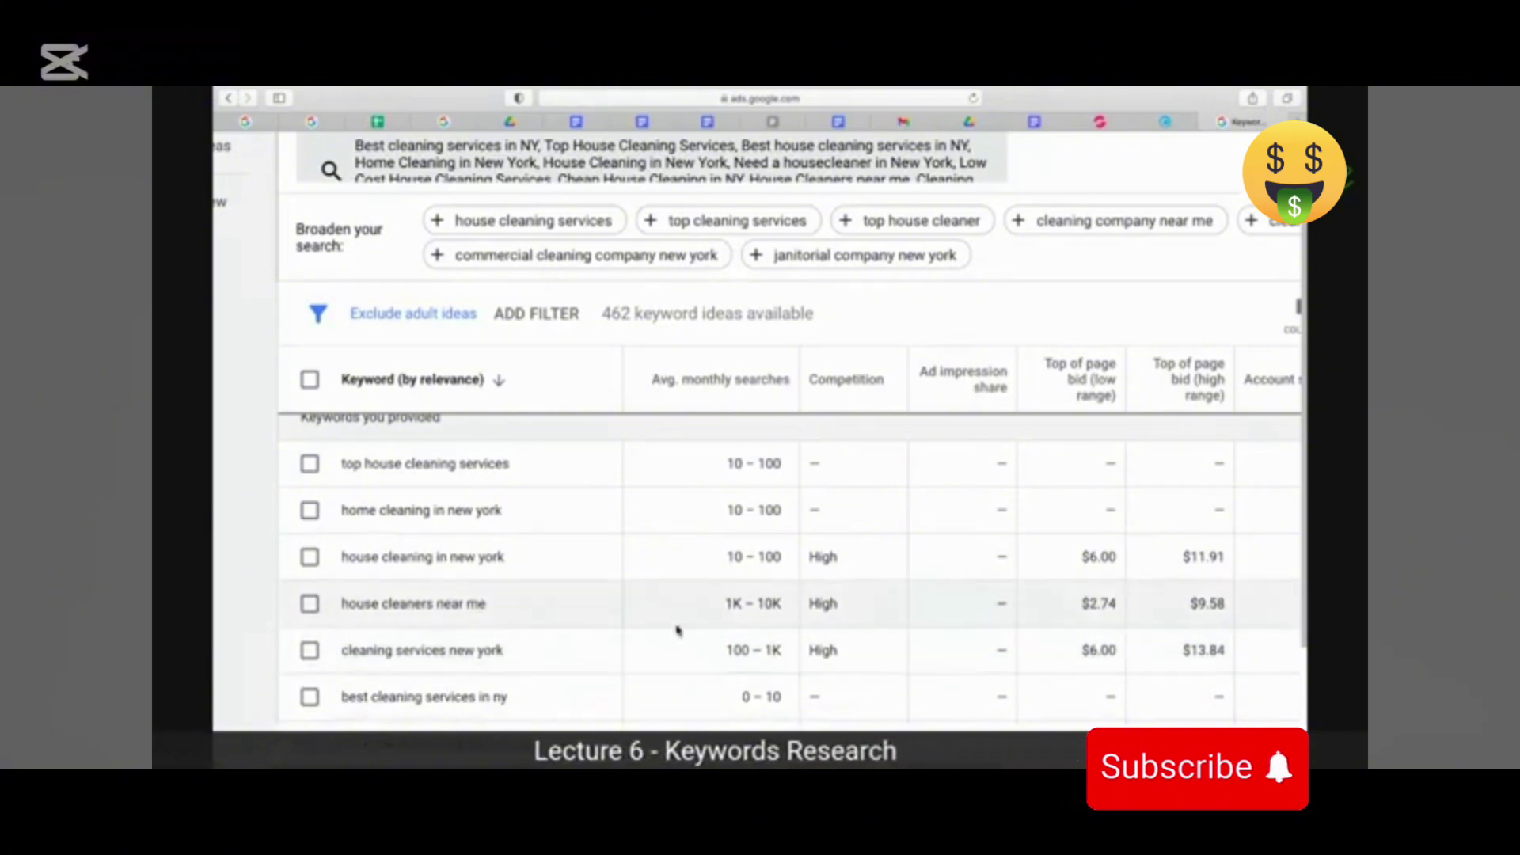
# Find the Keyword ideas section below the provided keywords, highlight its heading and compare the suggested keywords with the provided ones.
pyautogui.scroll(-5, 594, 662)
pyautogui.scroll(-1, 677, 631)
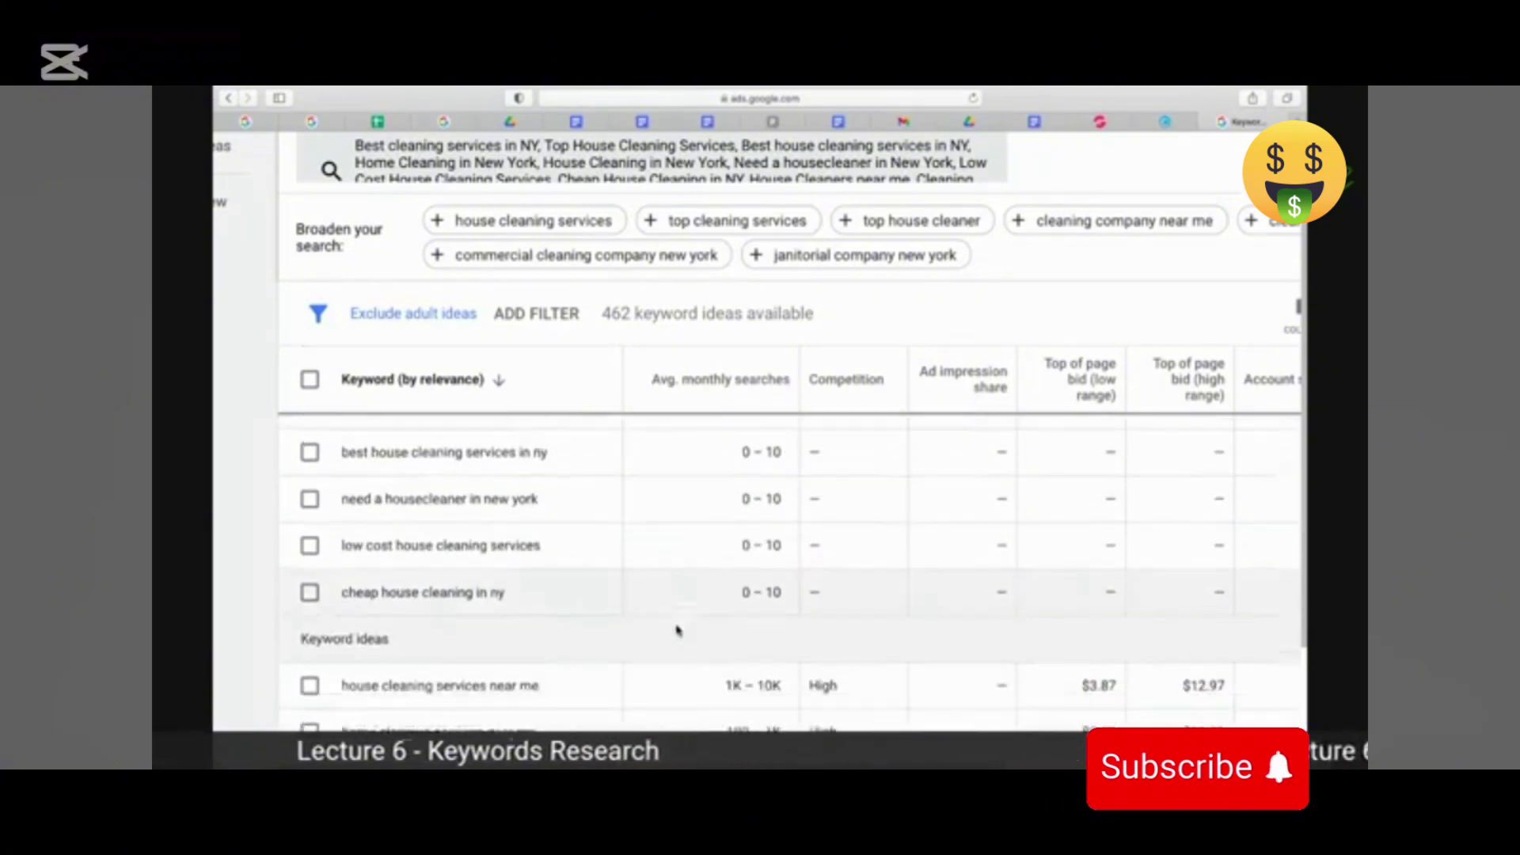
pyautogui.moveTo(310, 637); pyautogui.dragTo(559, 652)
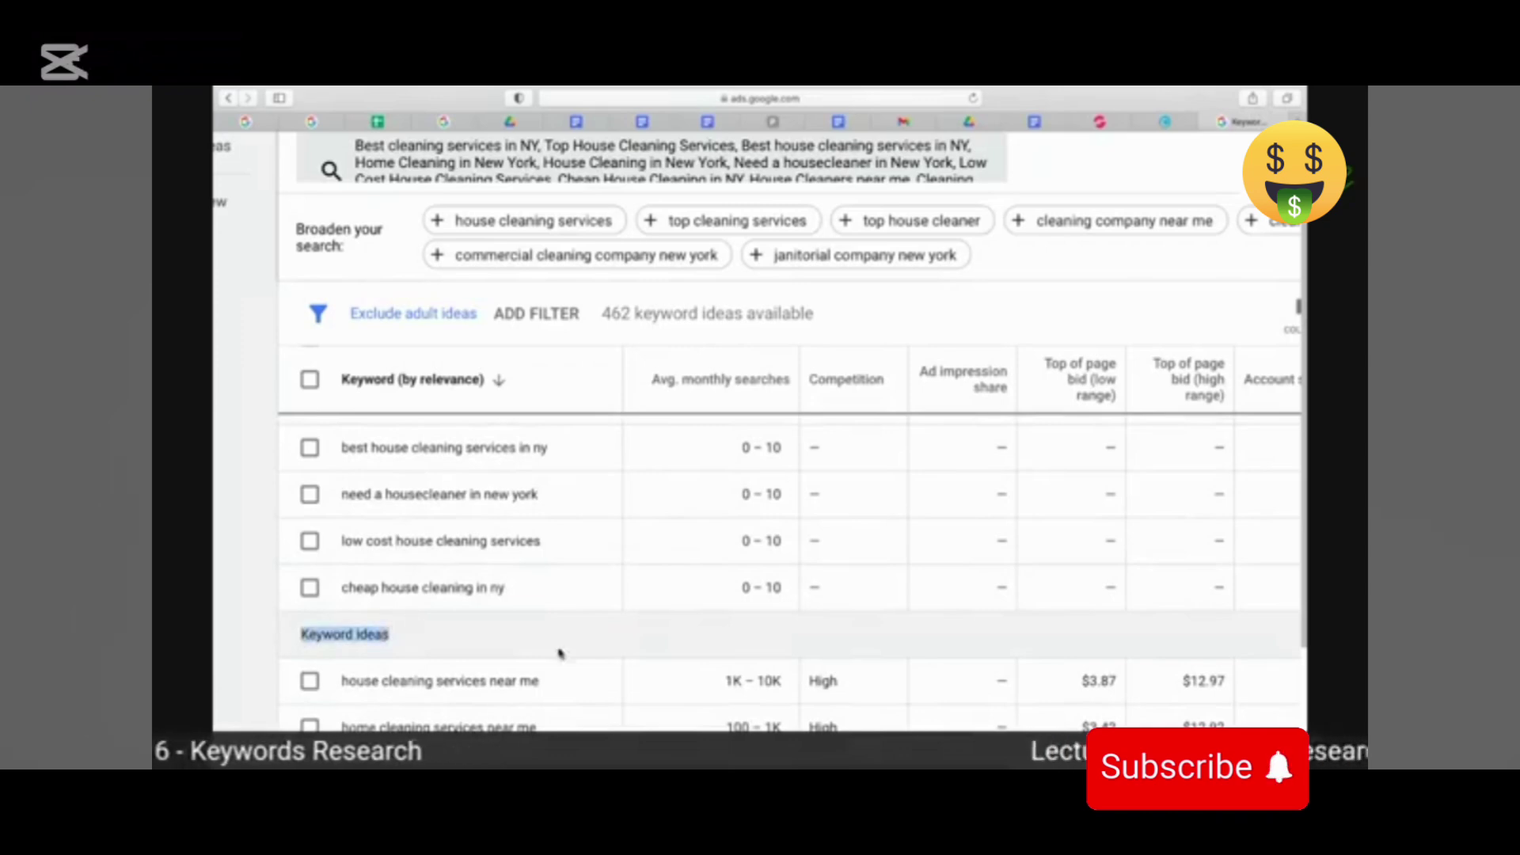
pyautogui.scroll(-4, 560, 651)
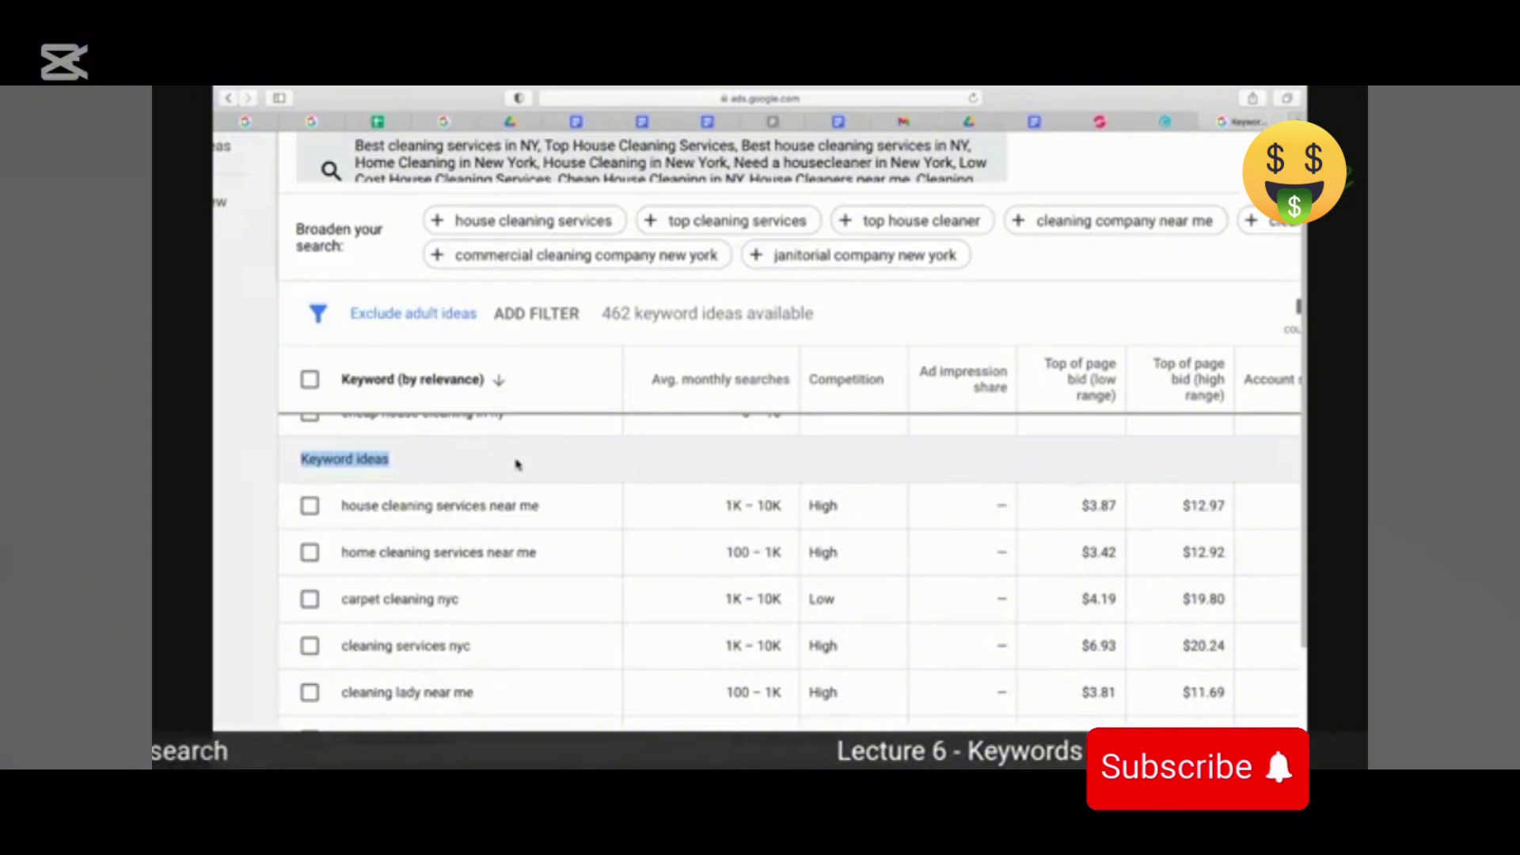
pyautogui.scroll(3, 516, 465)
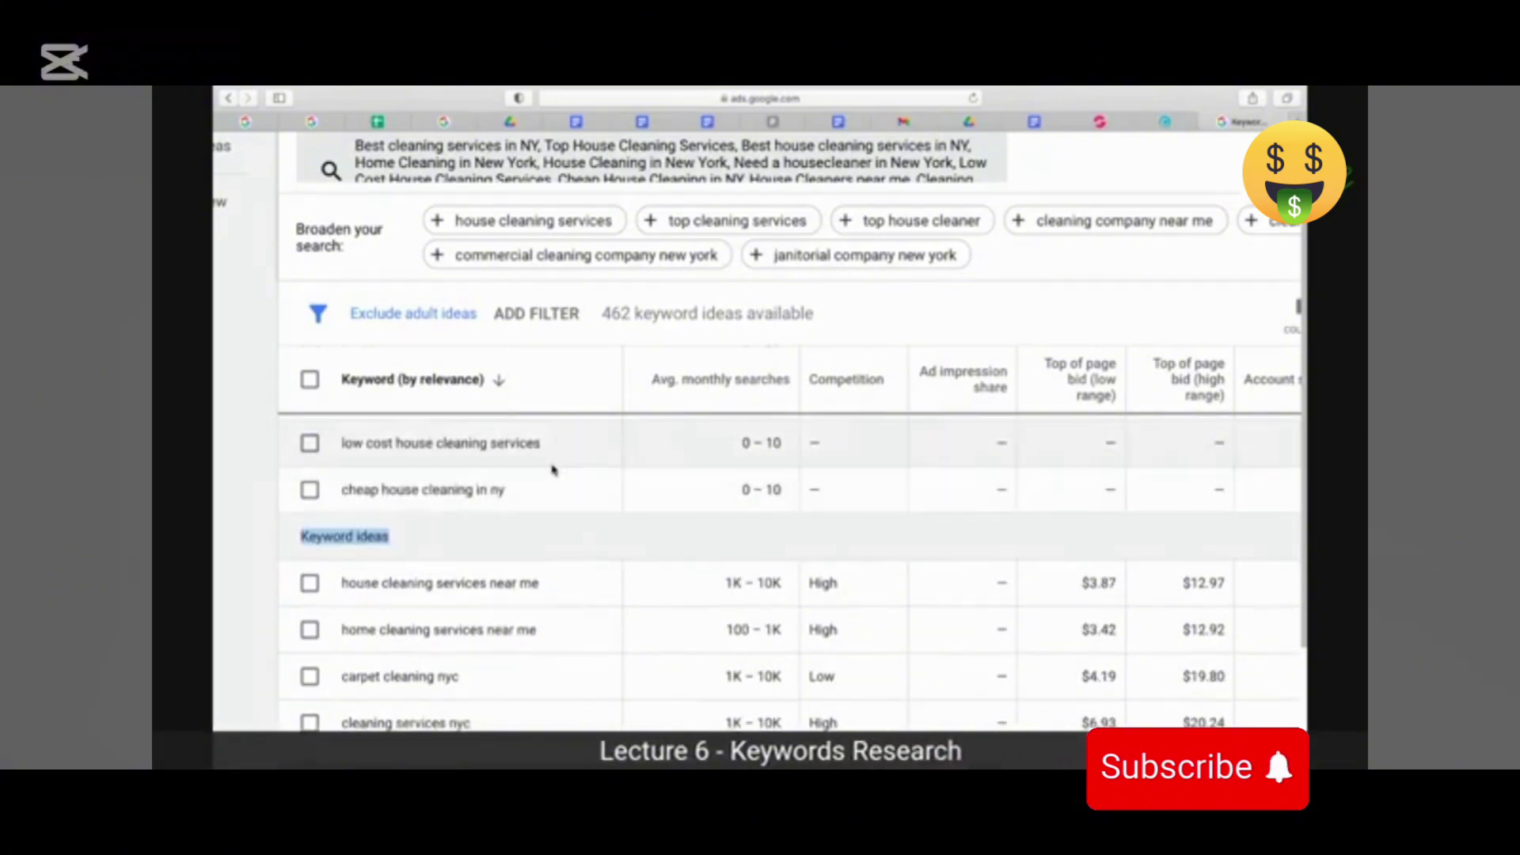
pyautogui.scroll(5, 633, 483)
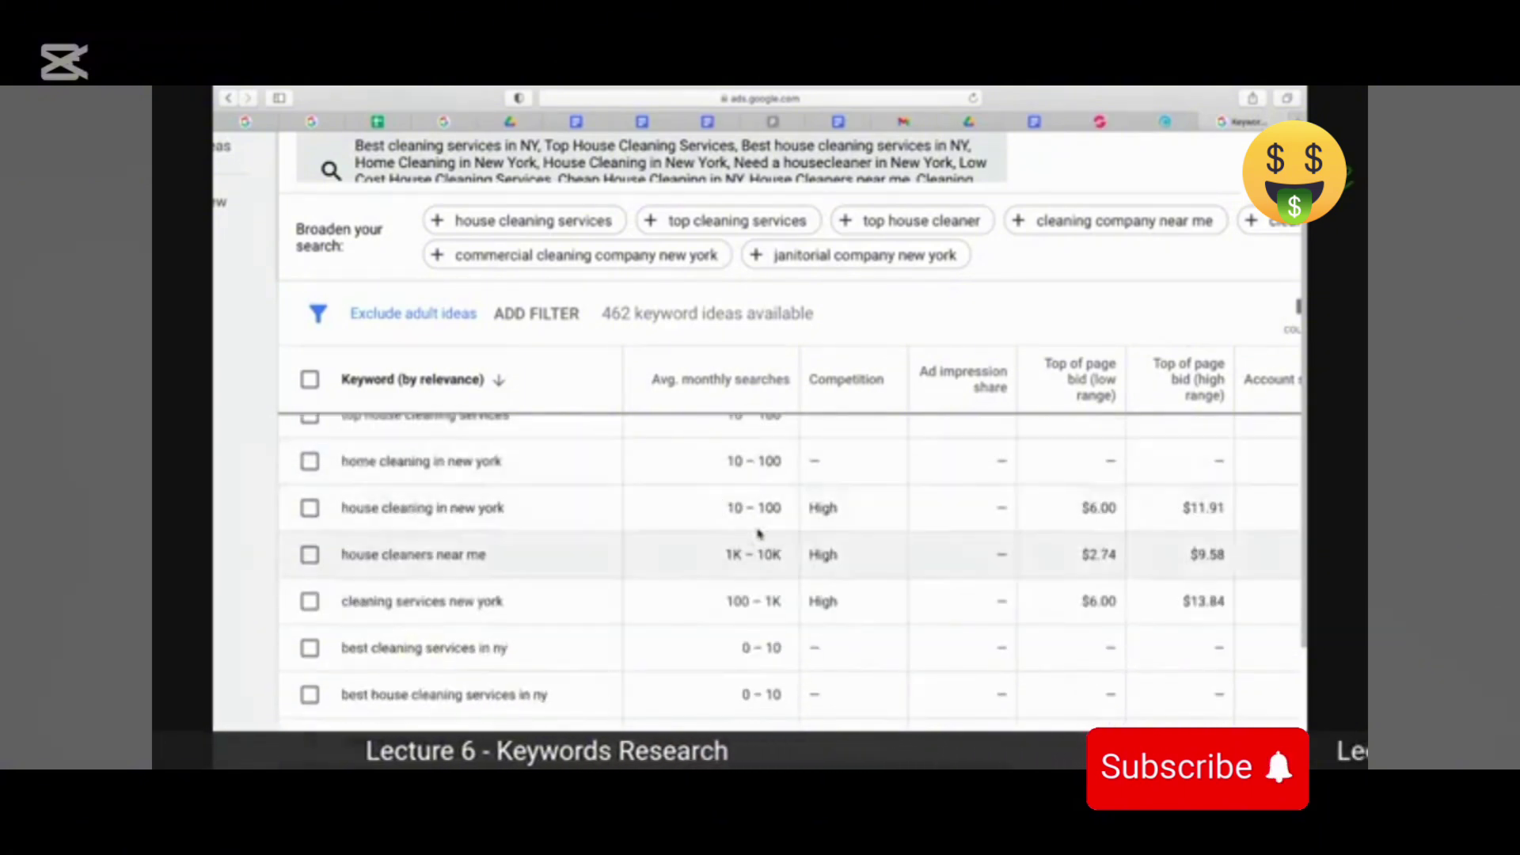
pyautogui.scroll(-10, 757, 534)
pyautogui.scroll(2, 566, 520)
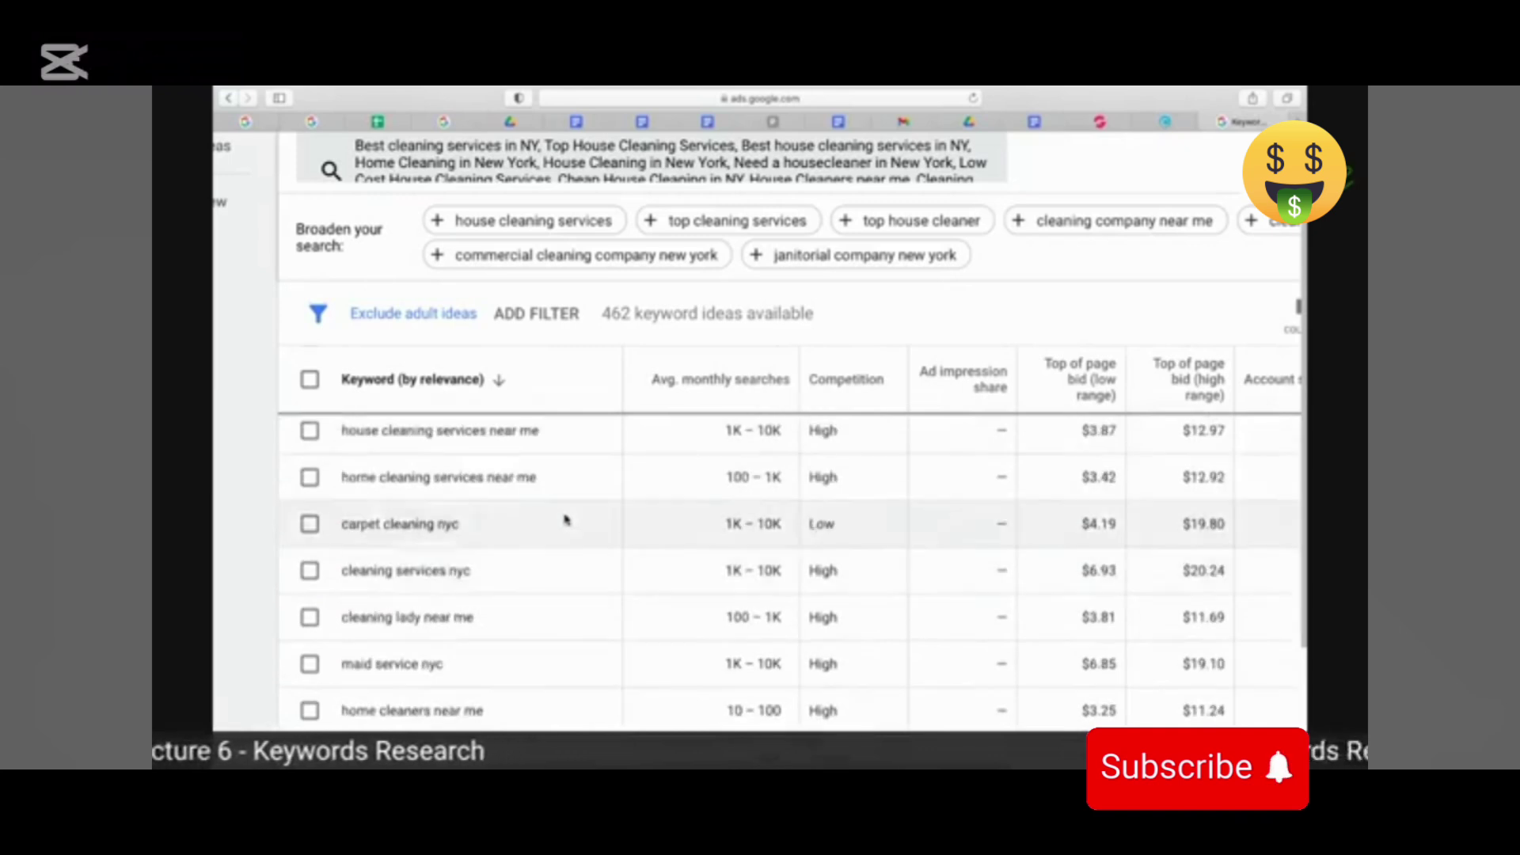
pyautogui.scroll(3, 565, 520)
pyautogui.scroll(-1, 495, 520)
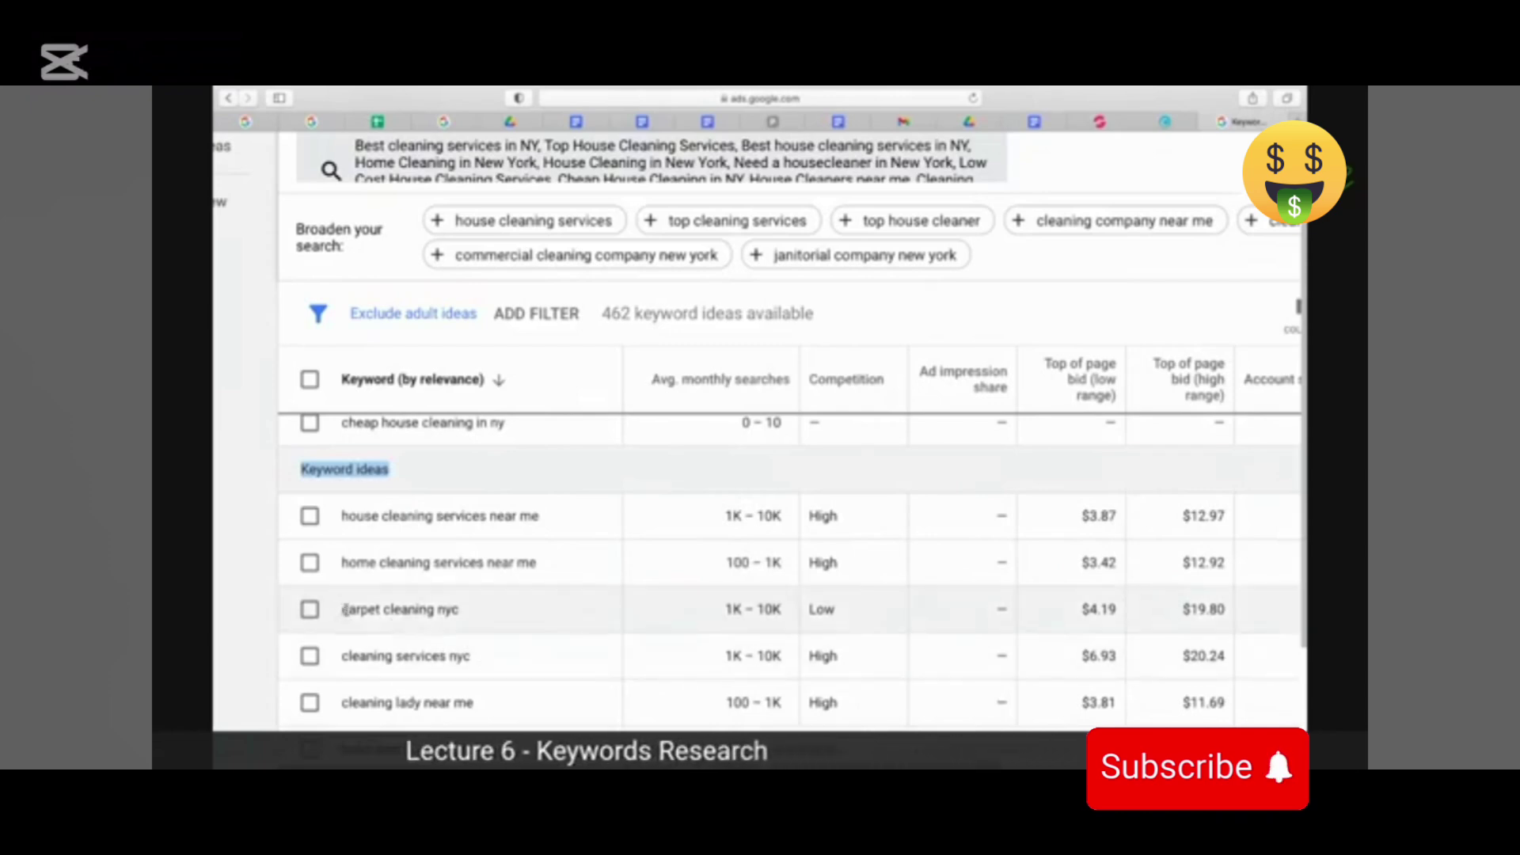
# Examine the average monthly searches, competition and bids of the suggested keywords, continuing through the list to the apartment and deep cleaning ideas.
pyautogui.scroll(-1, 443, 608)
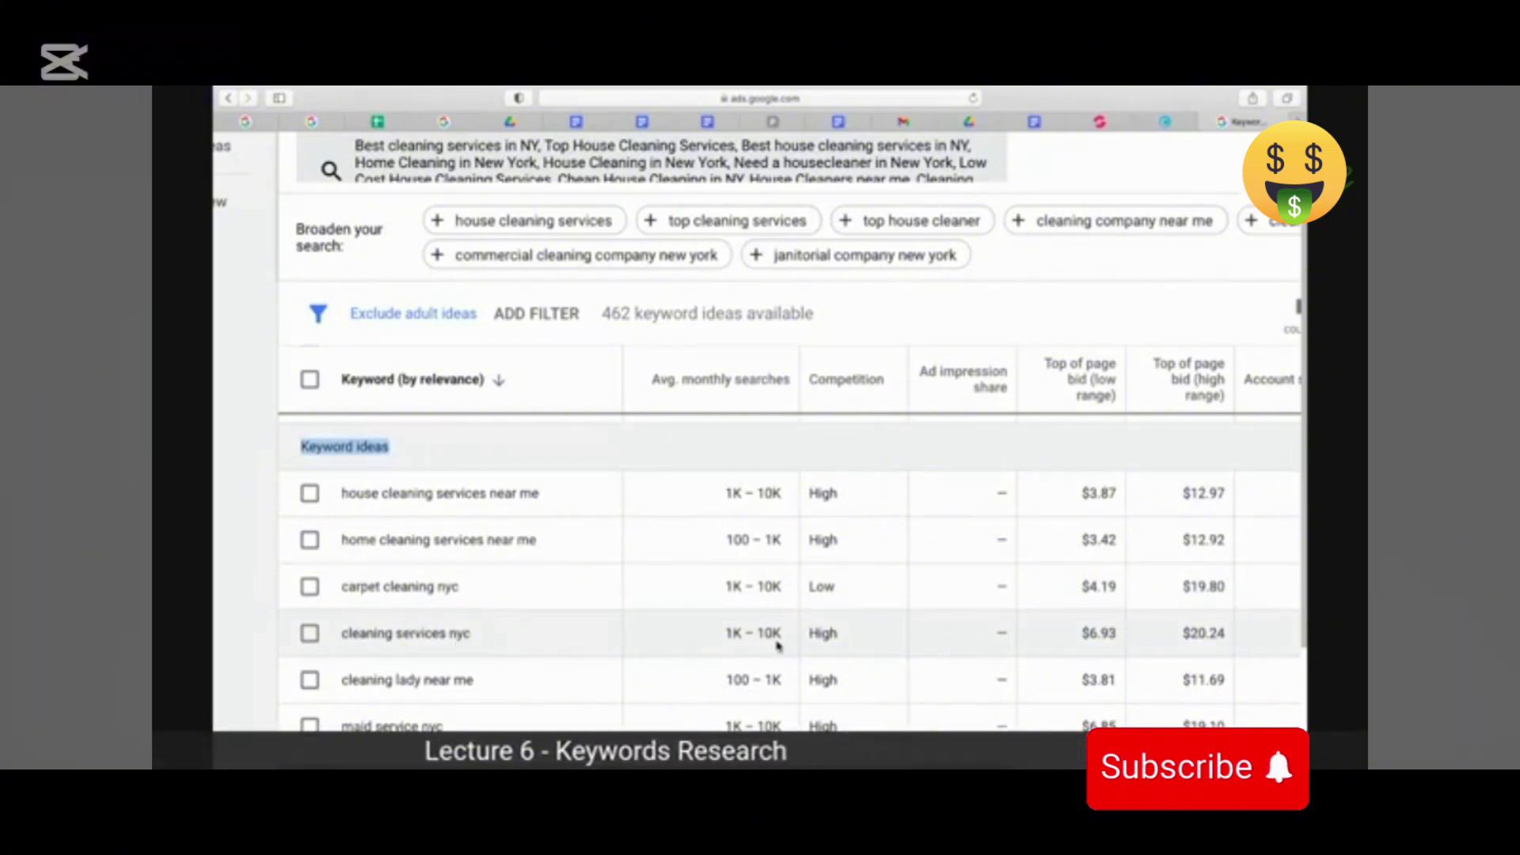
pyautogui.scroll(-1, 776, 645)
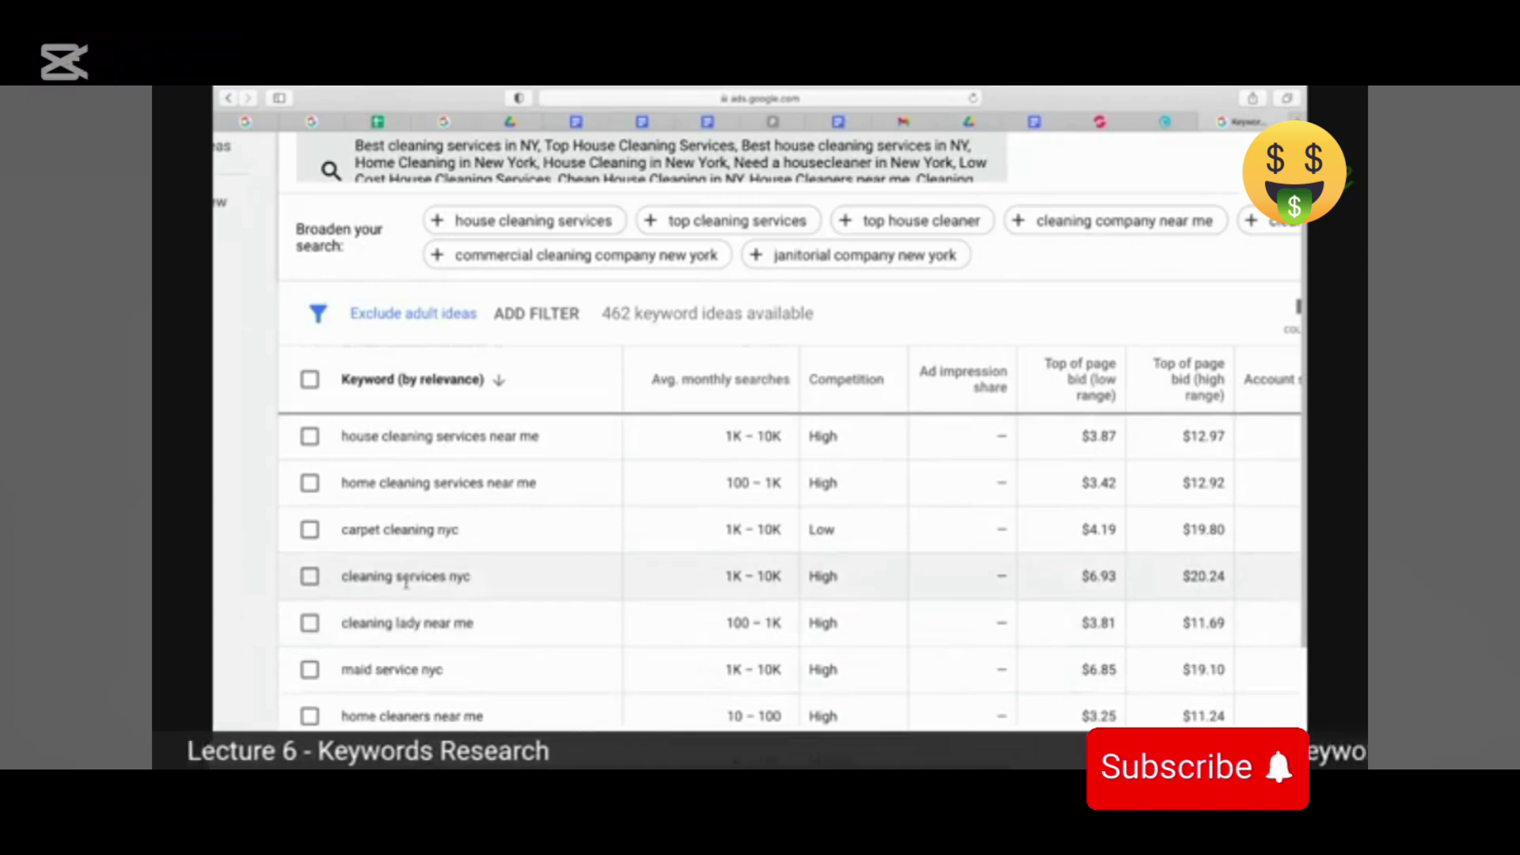
pyautogui.scroll(-1, 375, 629)
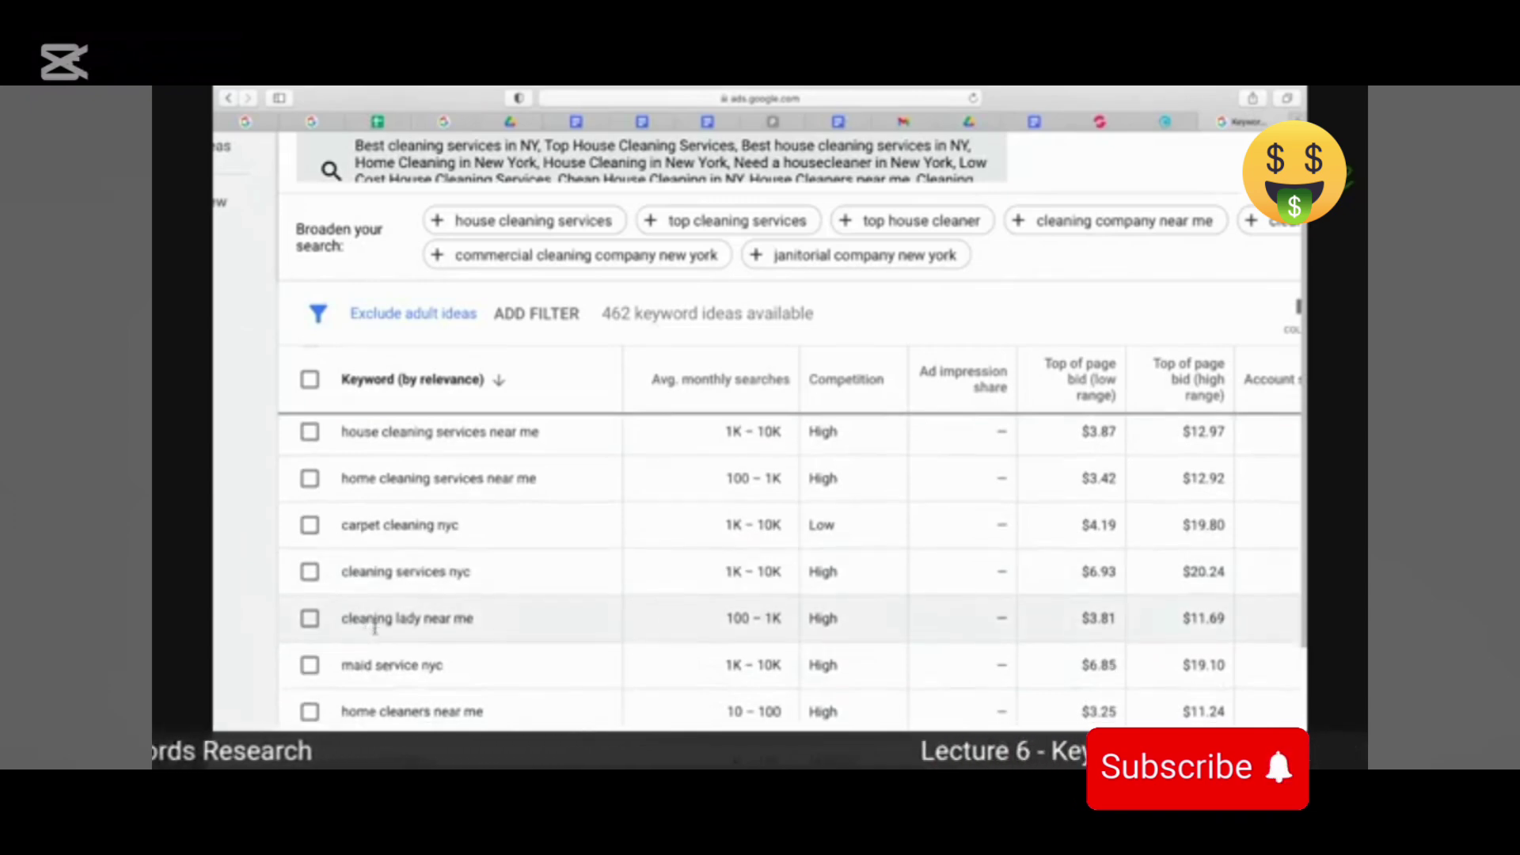
pyautogui.scroll(-1, 375, 629)
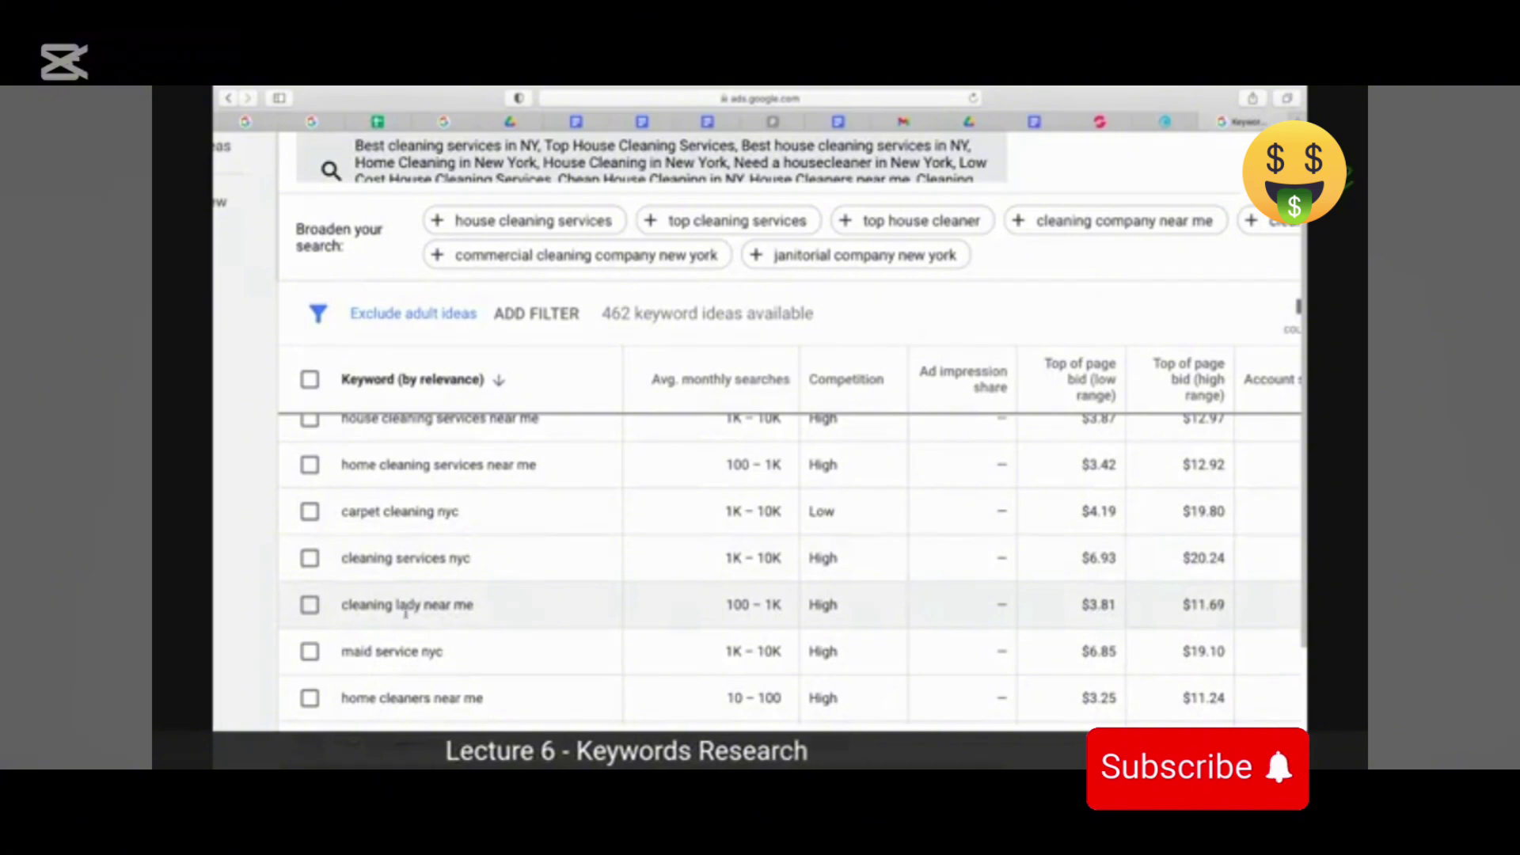
pyautogui.scroll(-3, 520, 614)
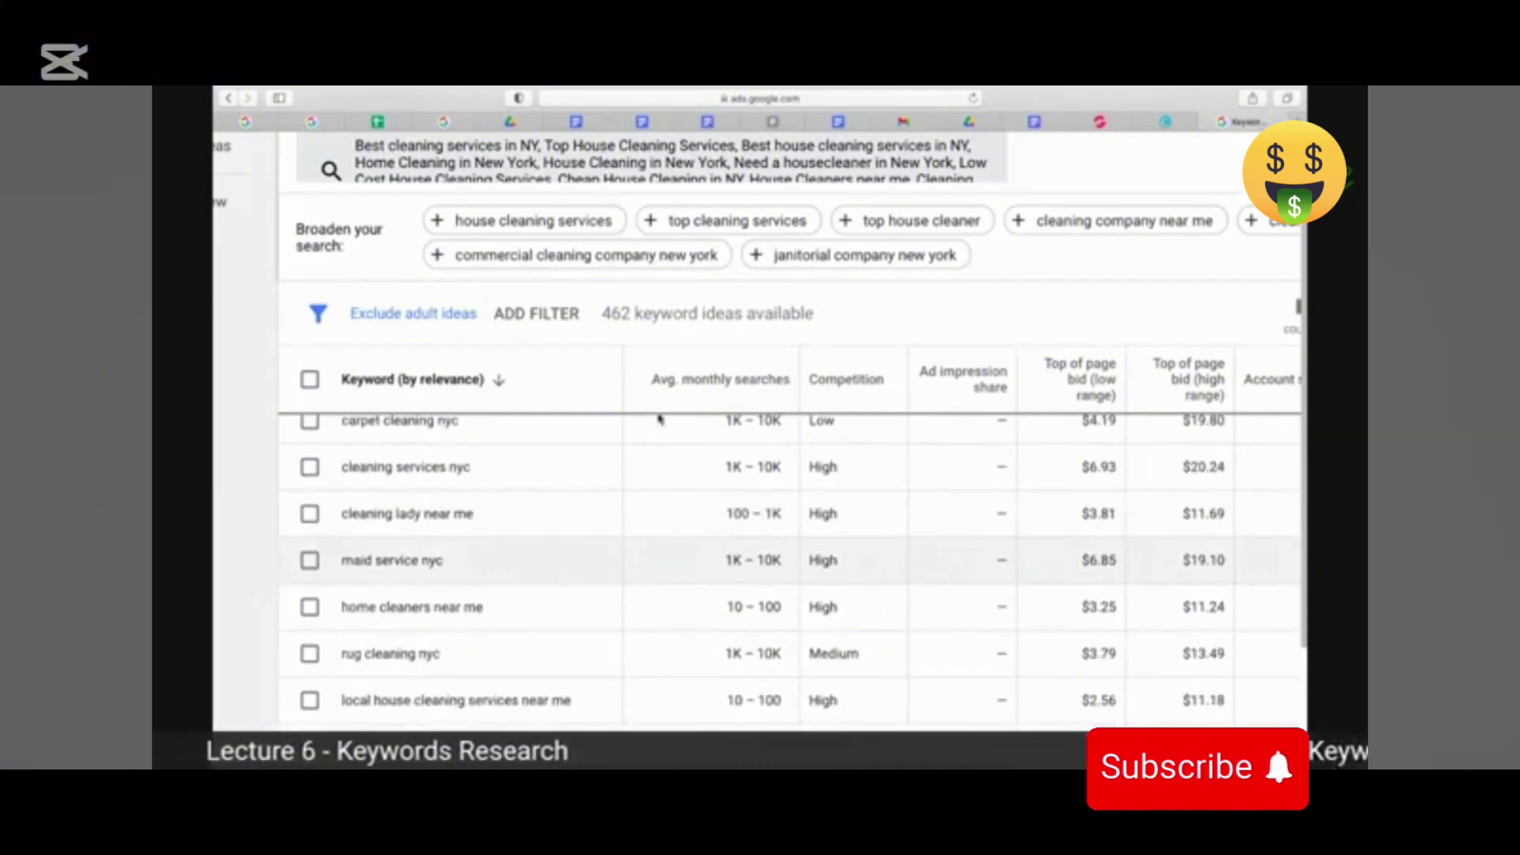
pyautogui.scroll(-10, 736, 538)
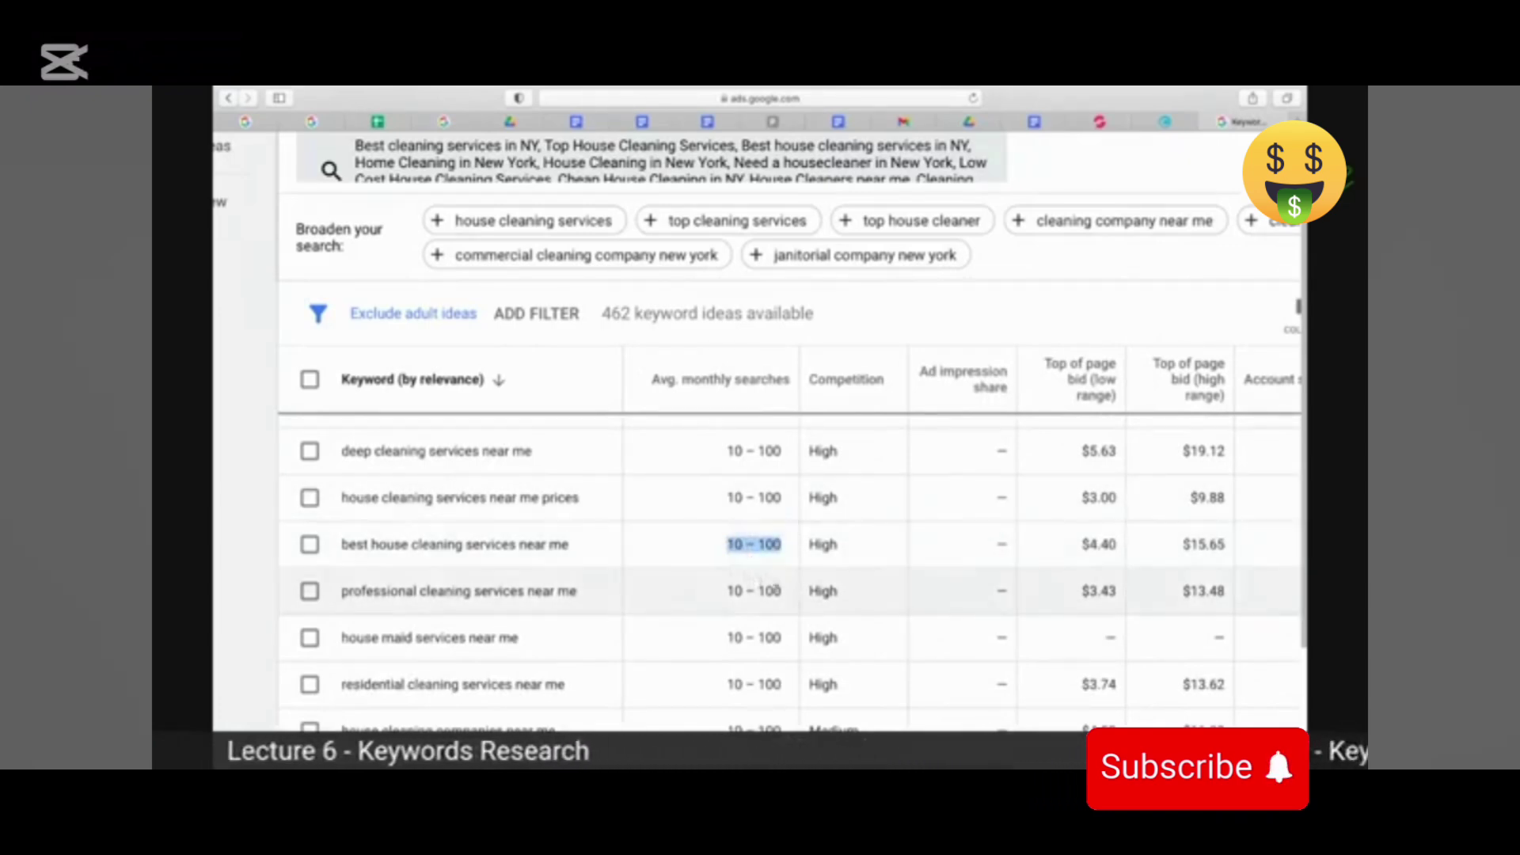
pyautogui.scroll(-5, 673, 591)
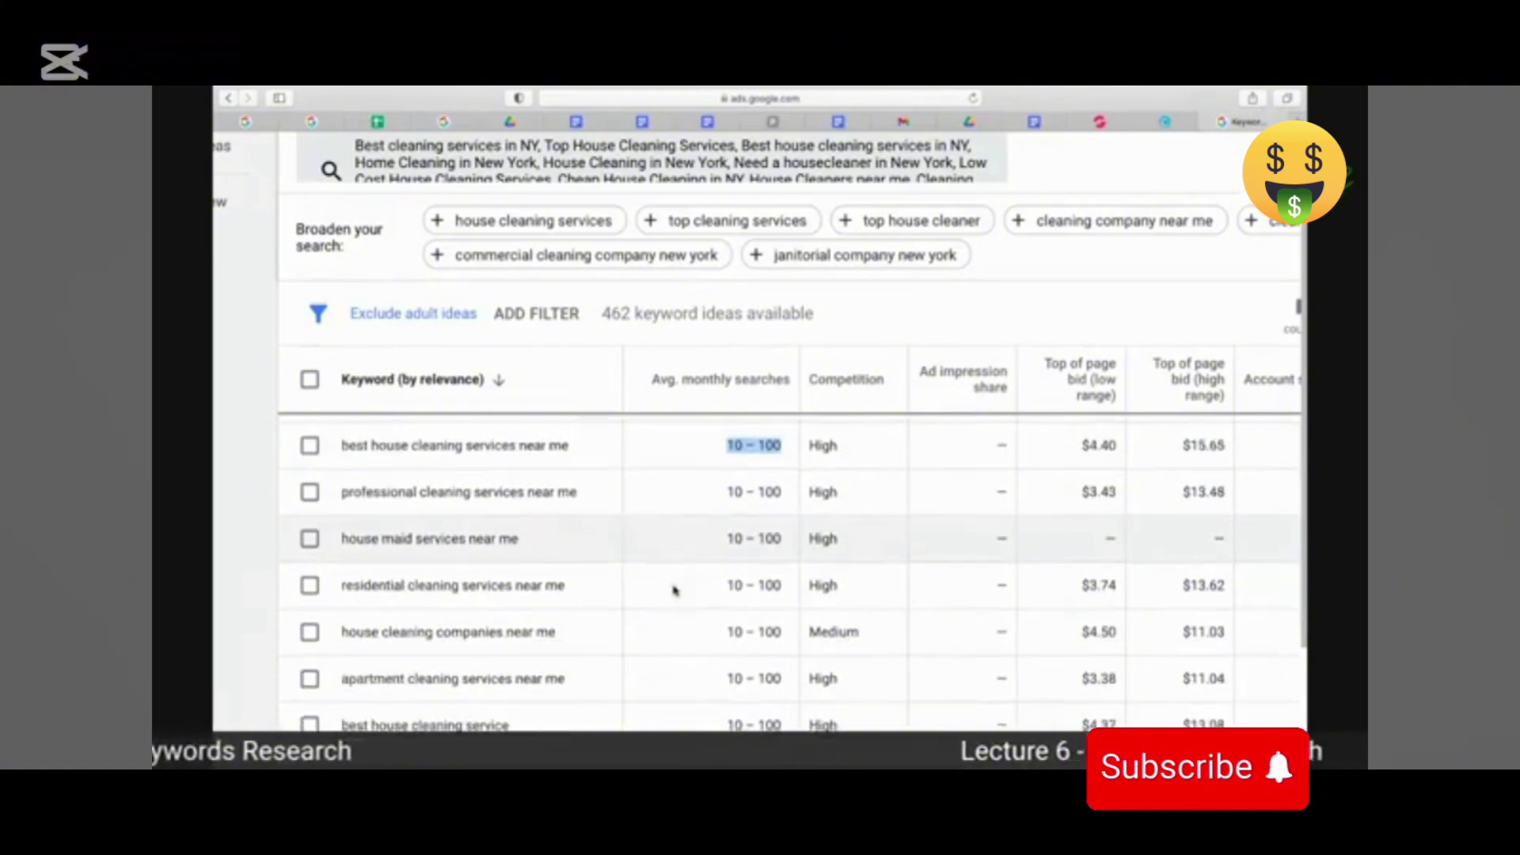
pyautogui.scroll(-10, 673, 591)
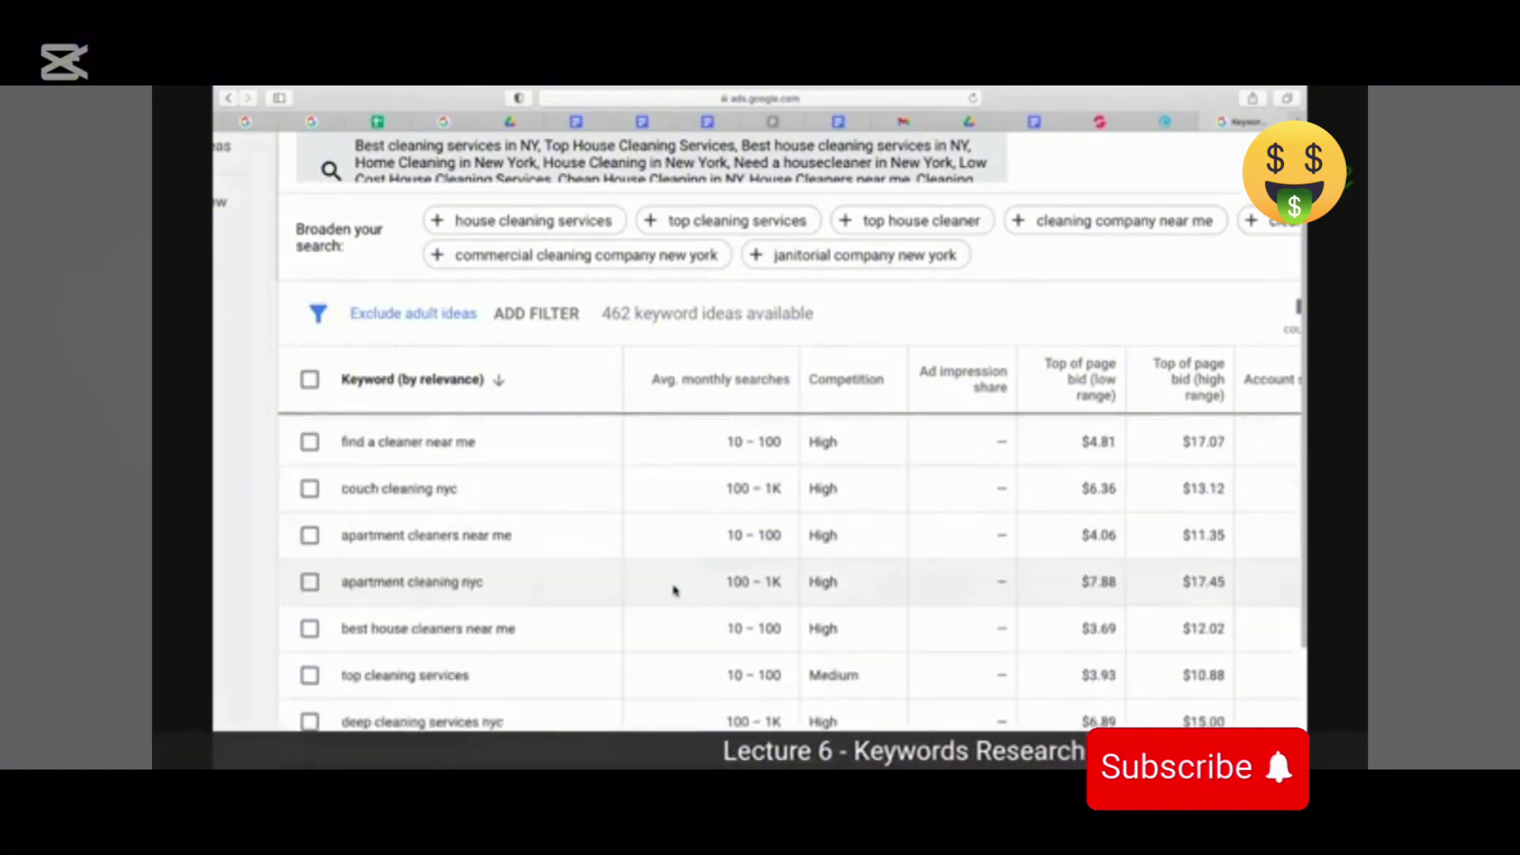
# Return to the start of the keyword list and compare the searches, competition and bids of the provided keywords with the first suggested ones.
pyautogui.scroll(20, 673, 590)
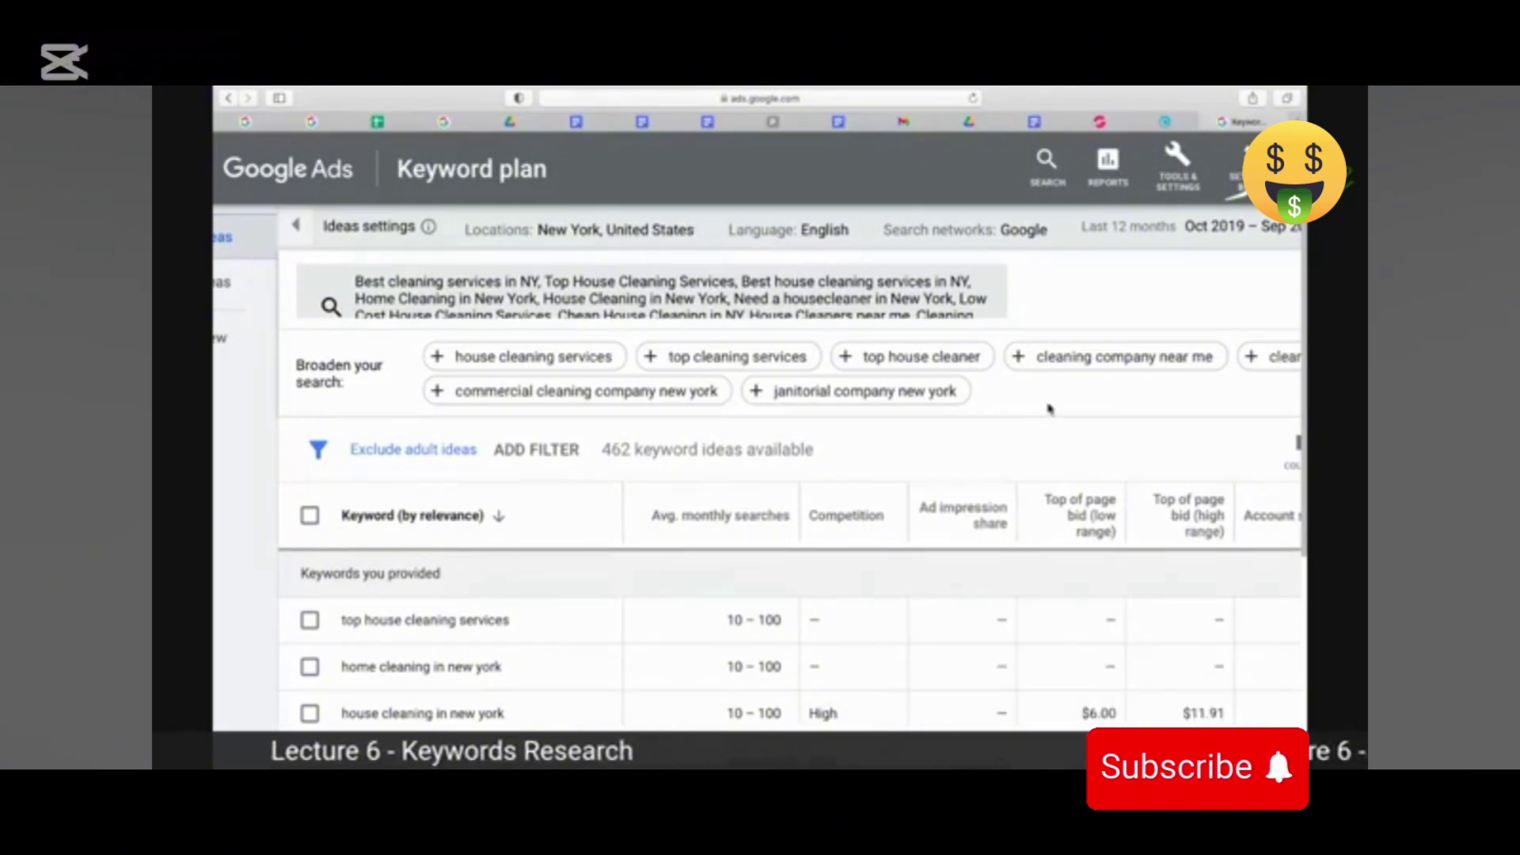
pyautogui.scroll(-1, 216, 417)
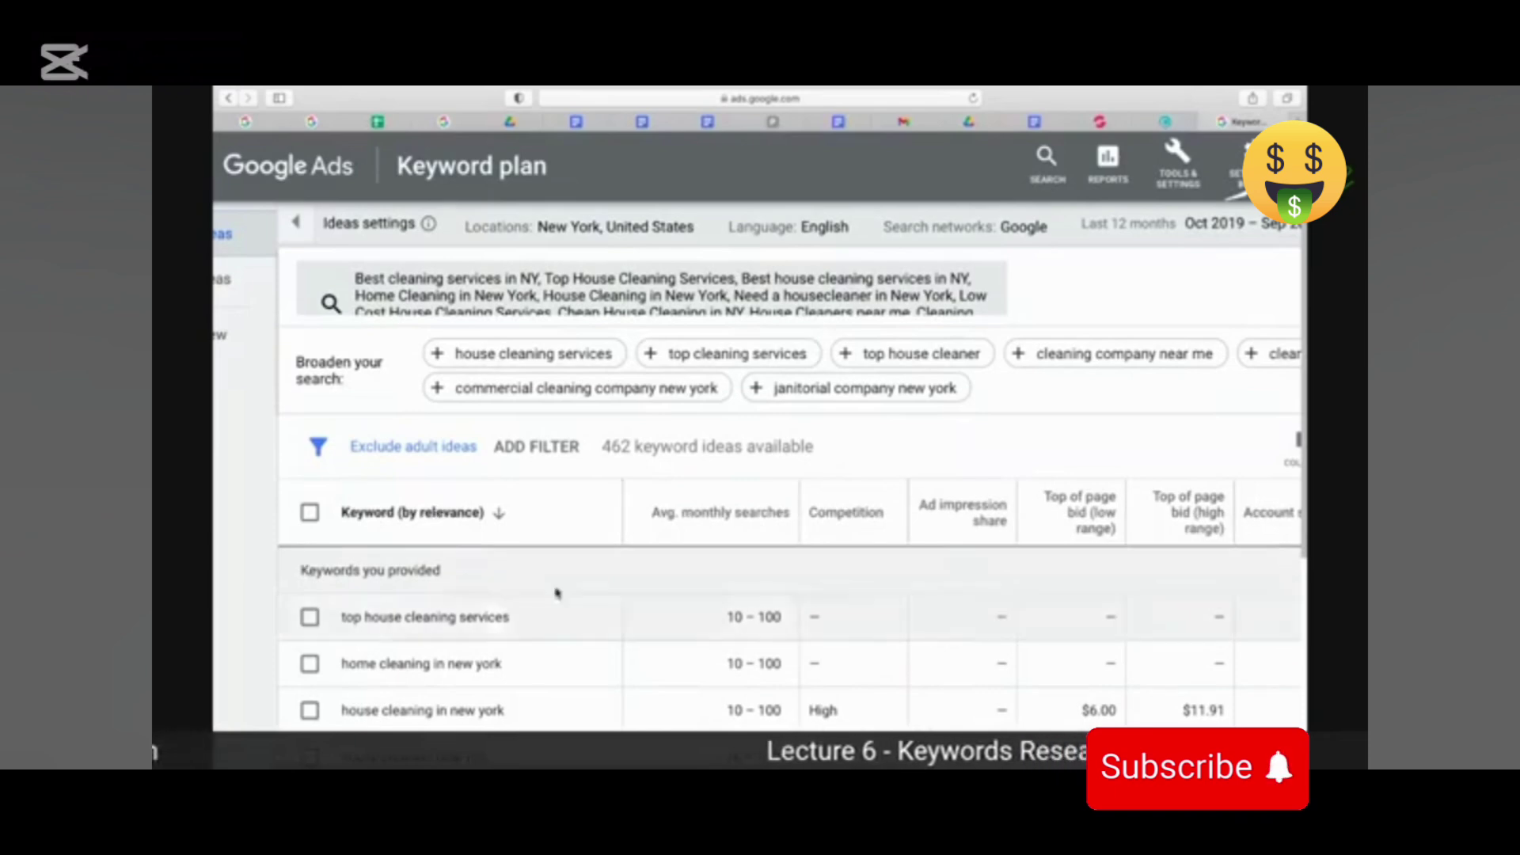
pyautogui.scroll(-1, 597, 666)
pyautogui.scroll(-2, 596, 667)
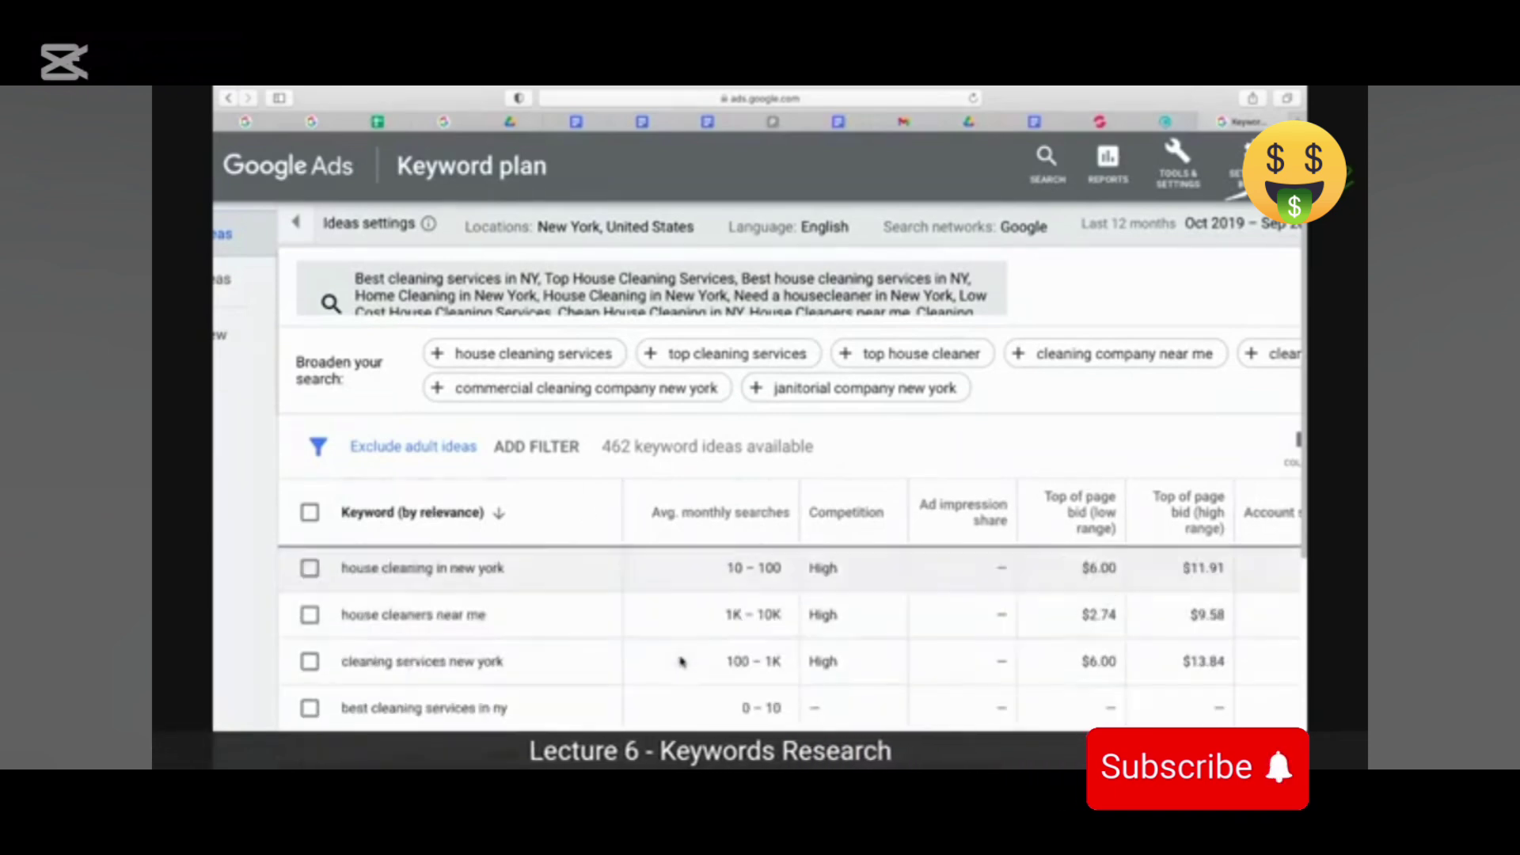
pyautogui.scroll(-5, 712, 673)
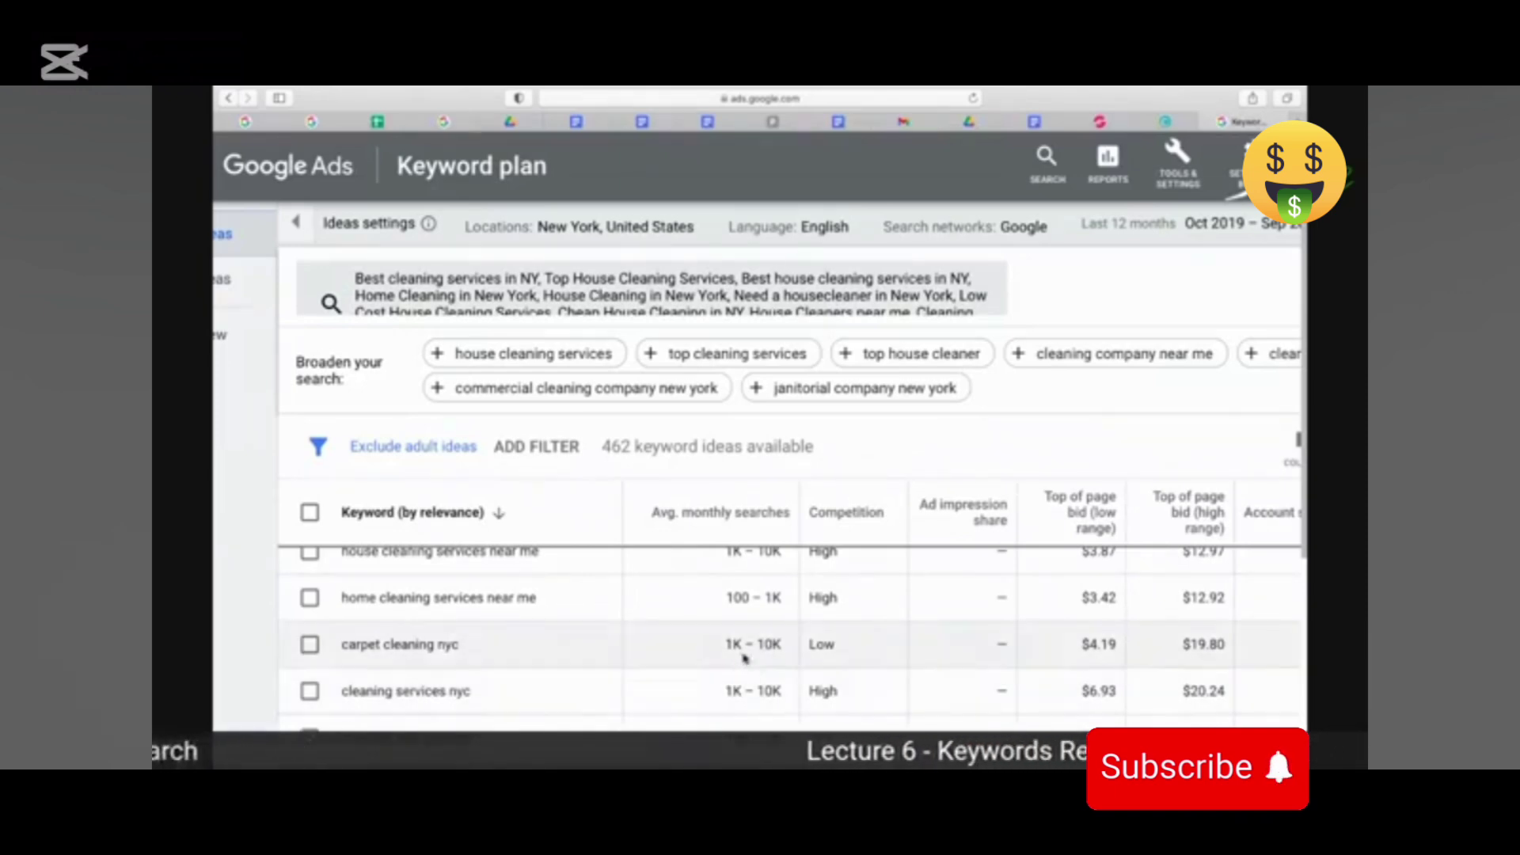
pyautogui.moveTo(724, 533)
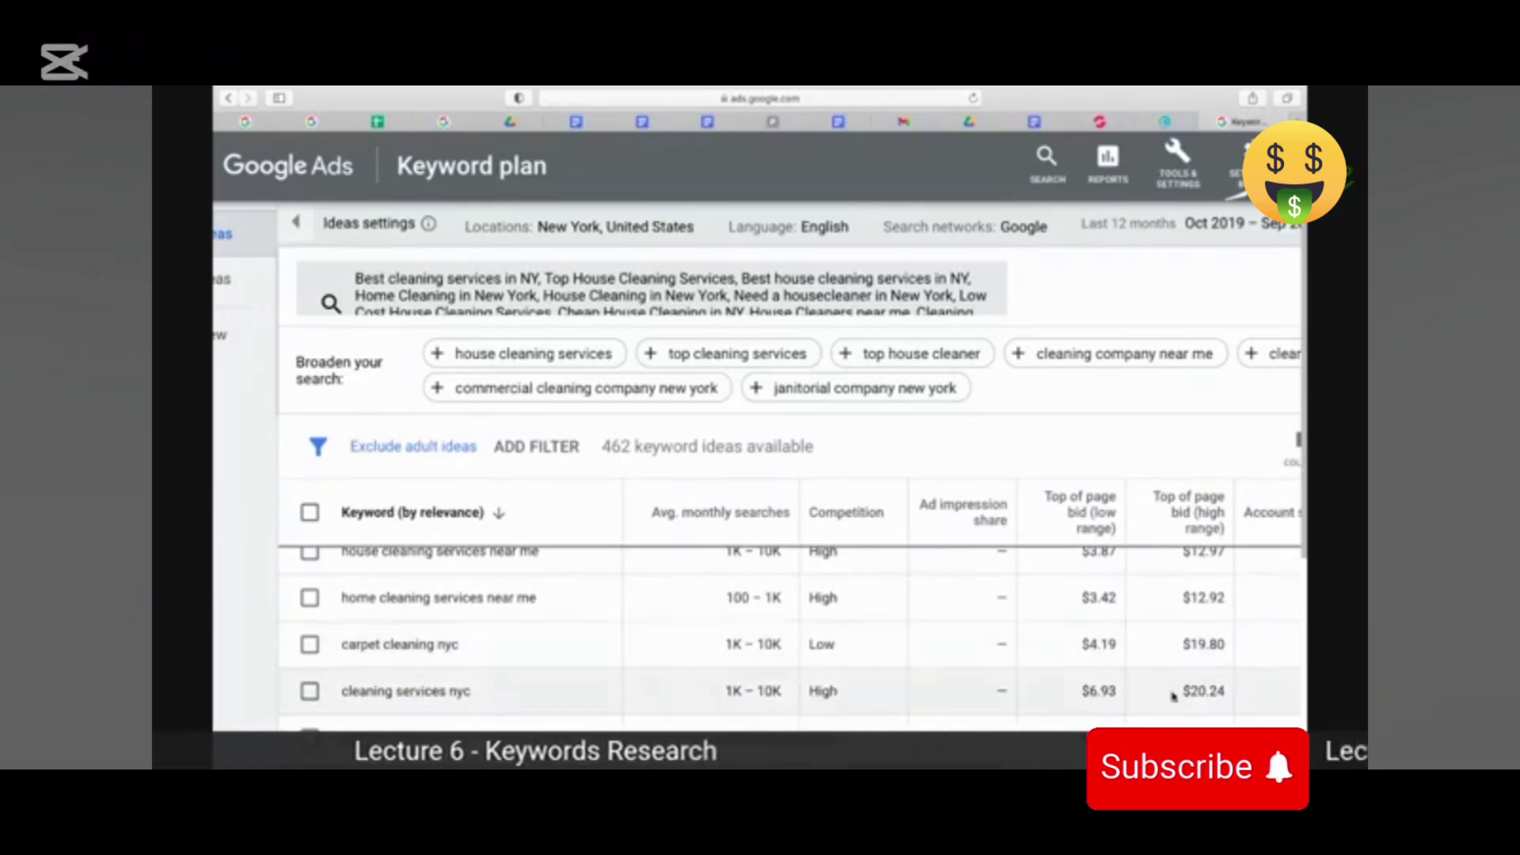
# Switch to the StreamYard broadcast in Chrome and read the viewers' comments, from the earlier ones through to the newest.
pyautogui.moveTo(1202, 519)
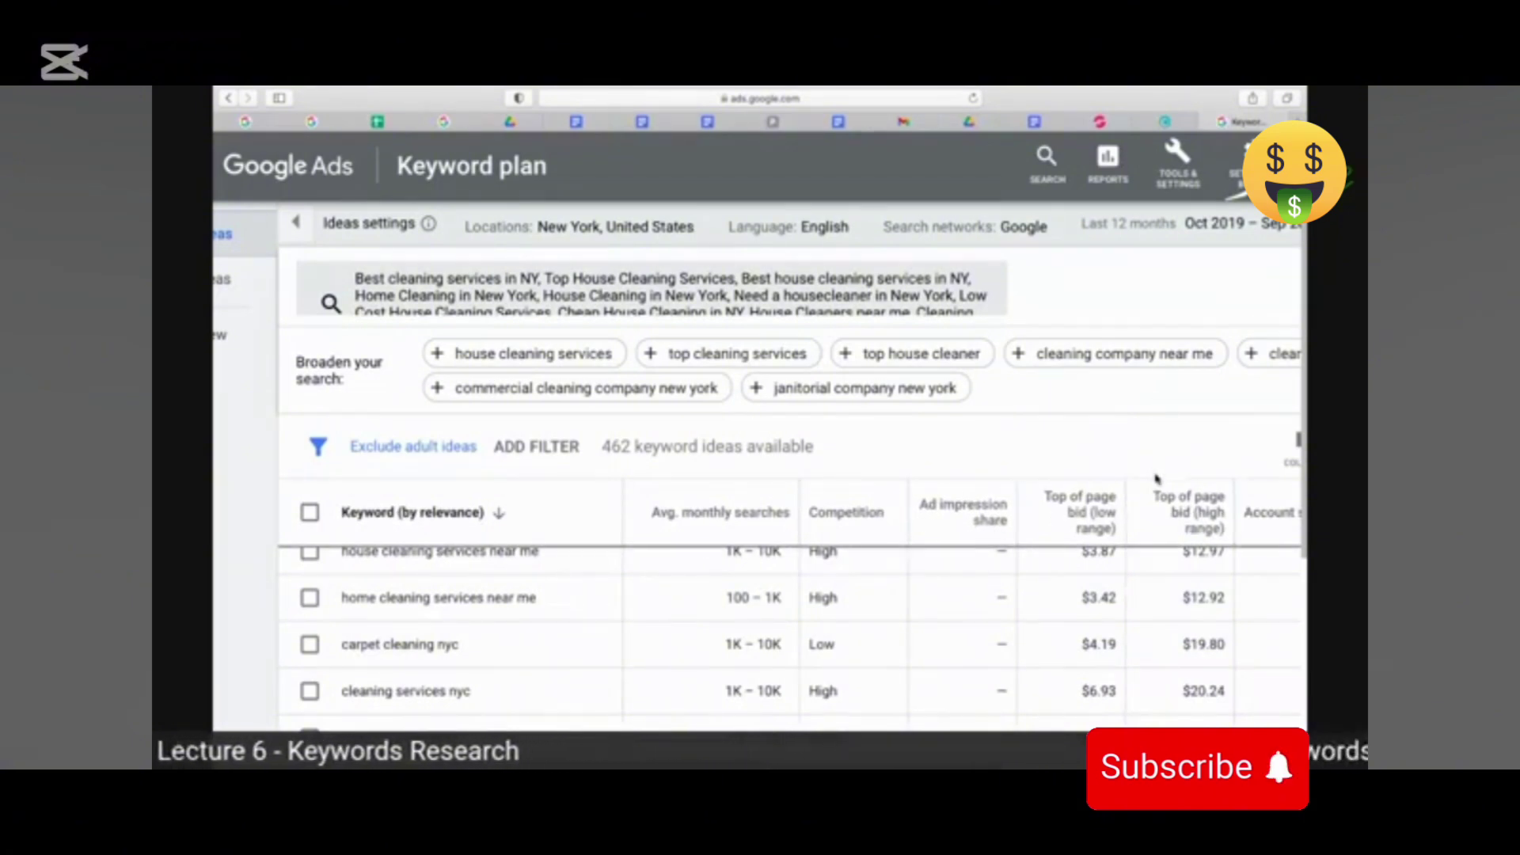
pyautogui.moveTo(982, 713)
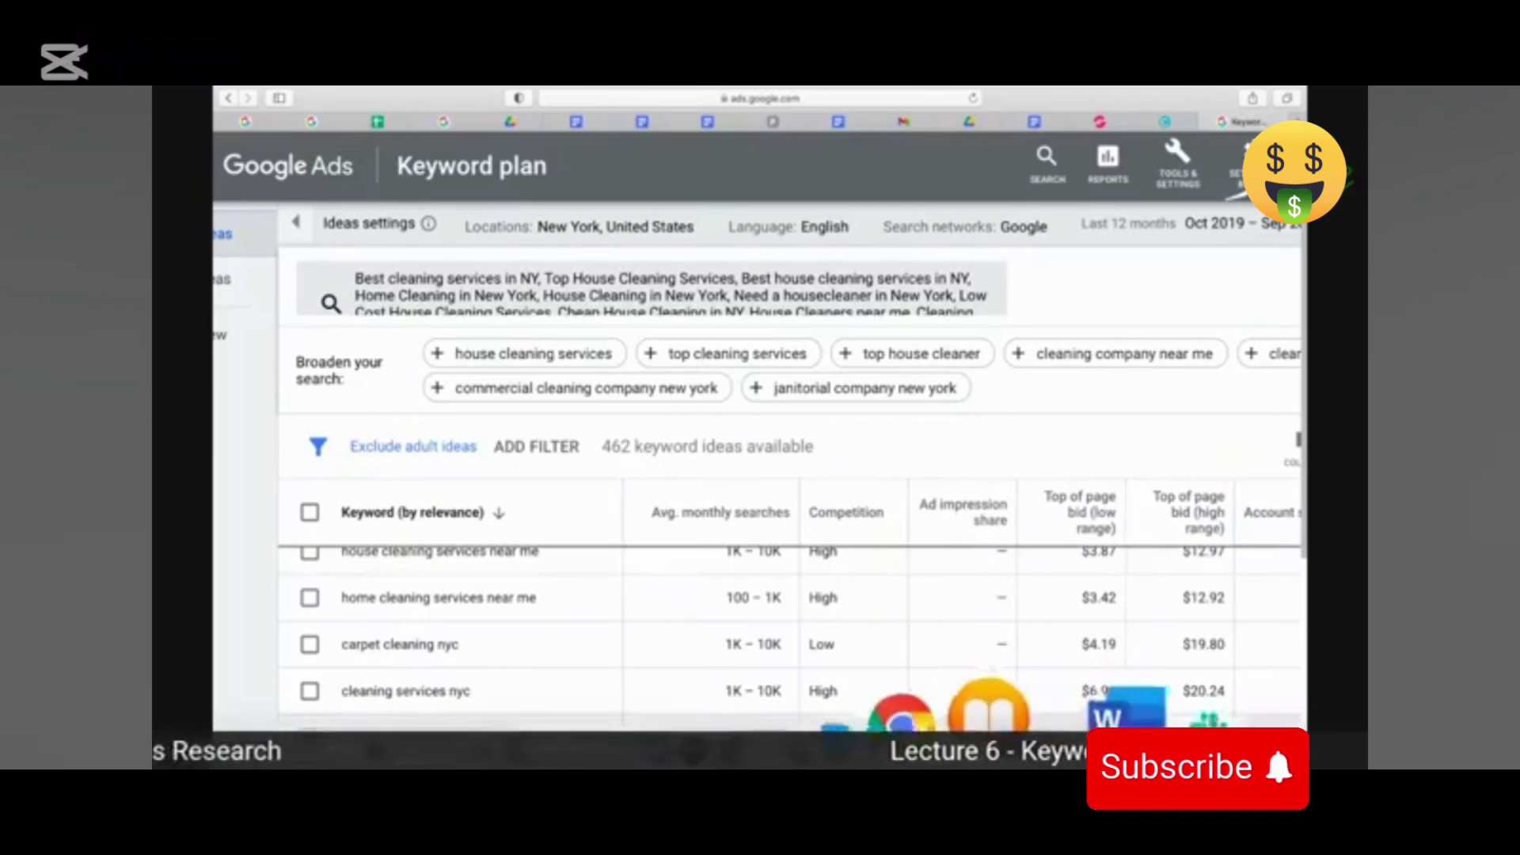
pyautogui.click(982, 712)
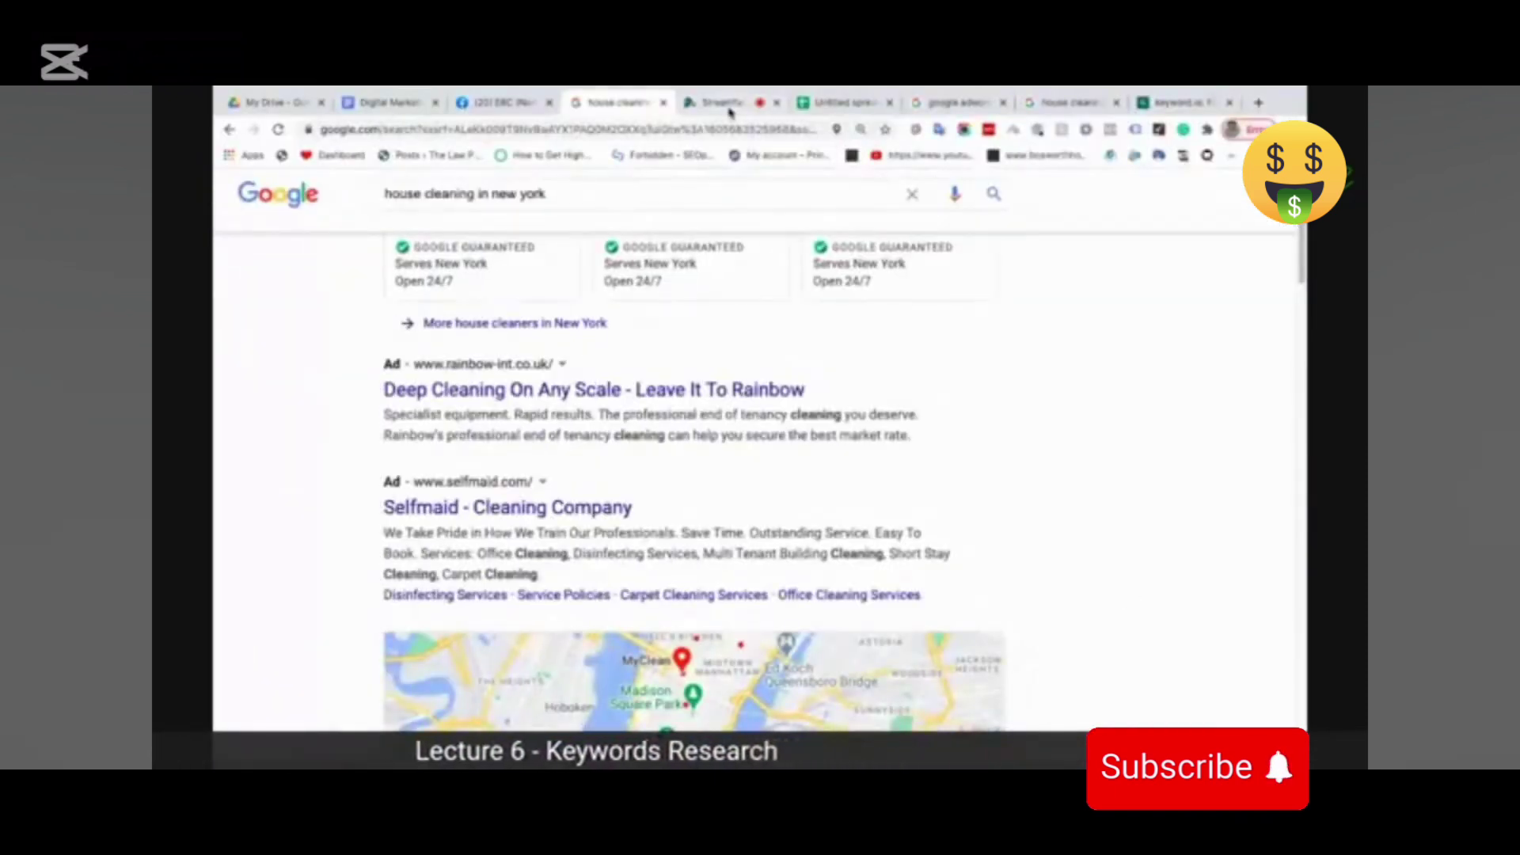
pyautogui.click(729, 112)
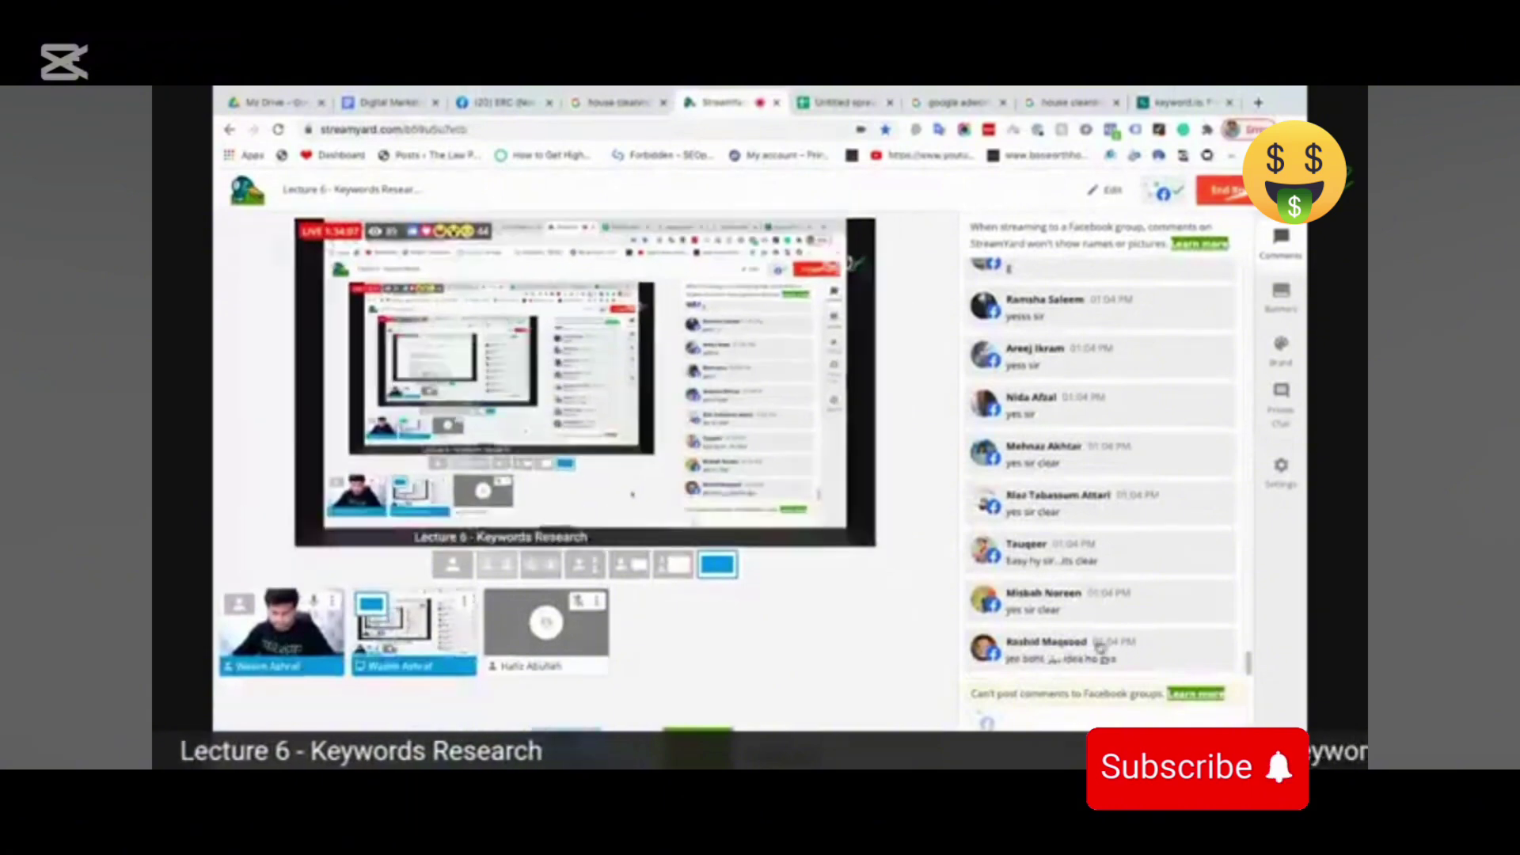
pyautogui.moveTo(1214, 463)
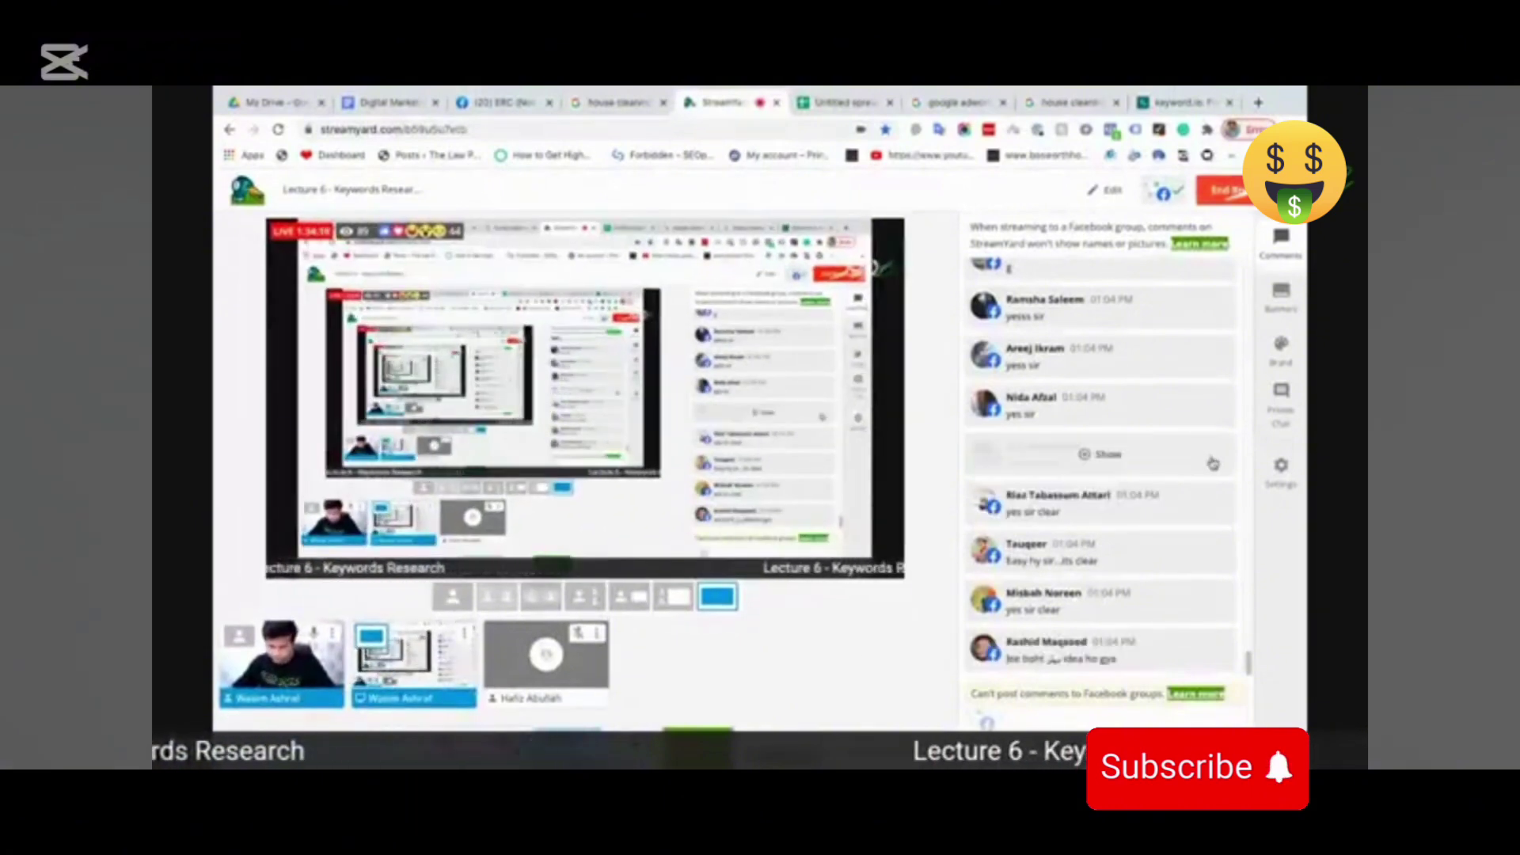
pyautogui.scroll(2, 1211, 475)
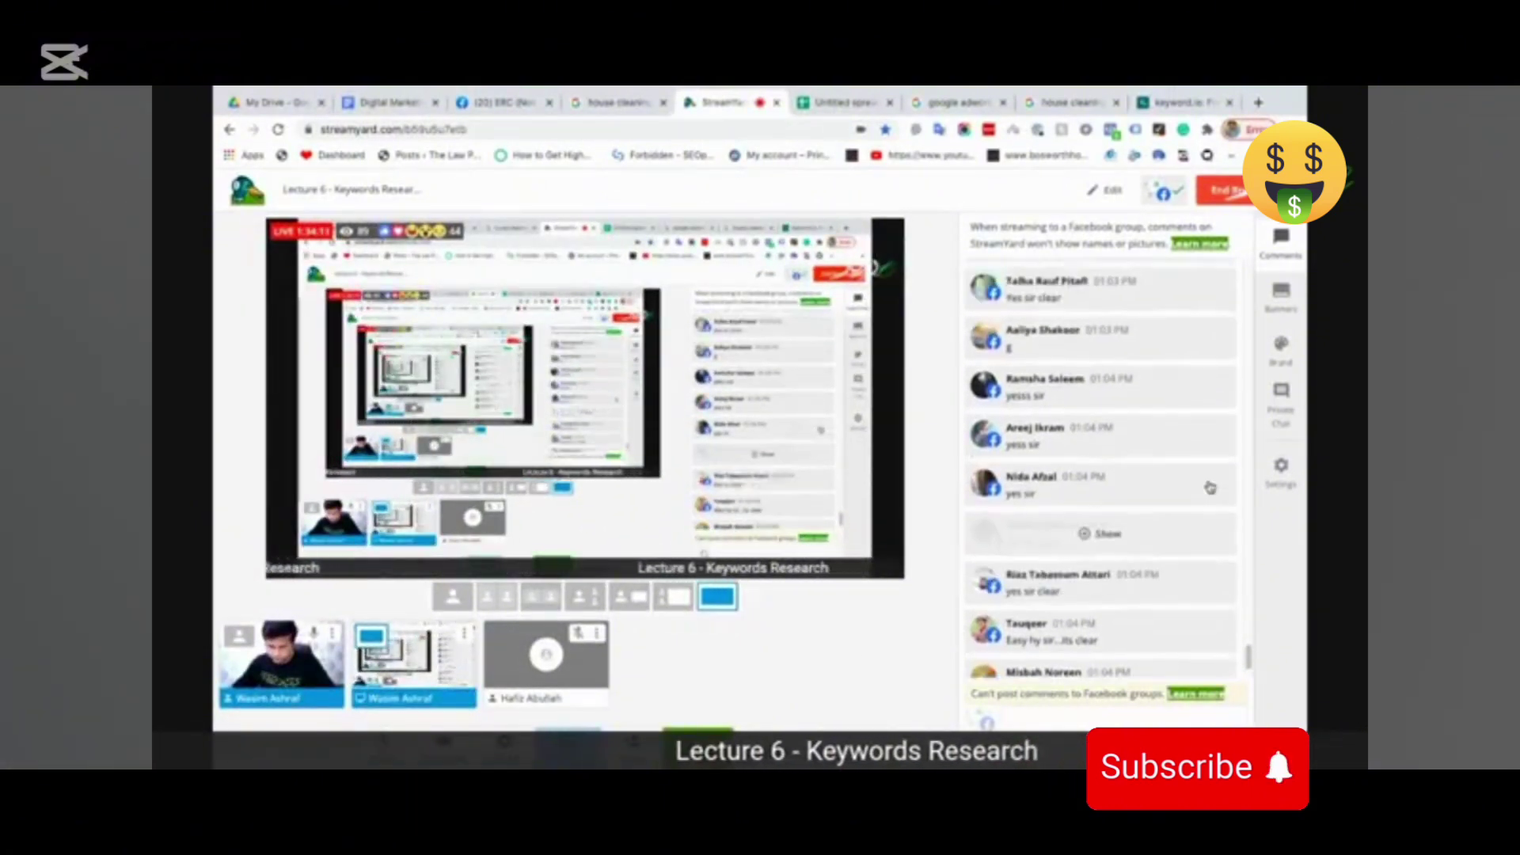
pyautogui.scroll(3, 1210, 486)
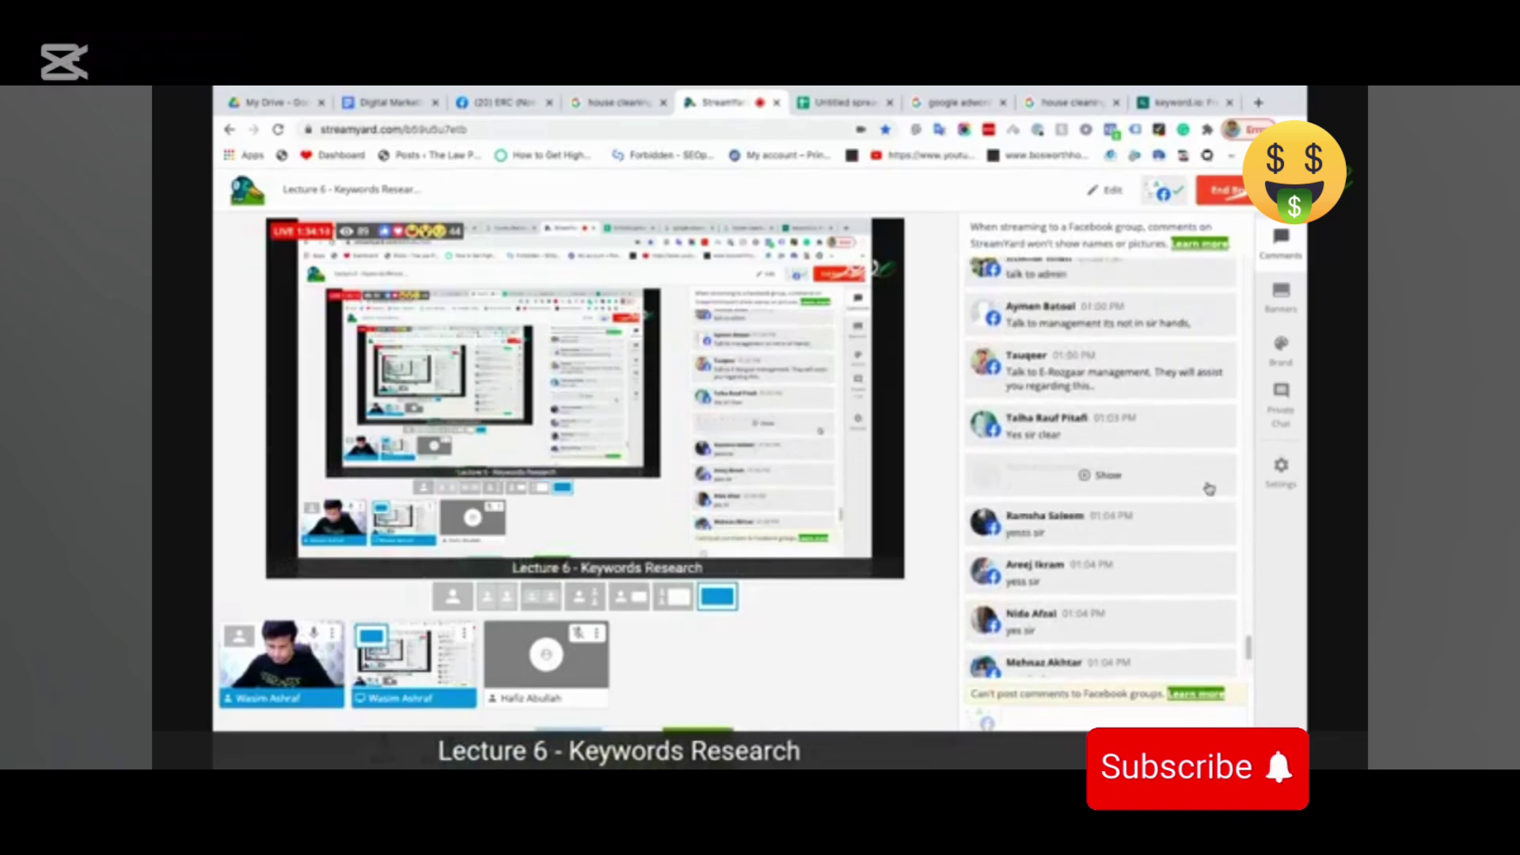
pyautogui.scroll(2, 1209, 488)
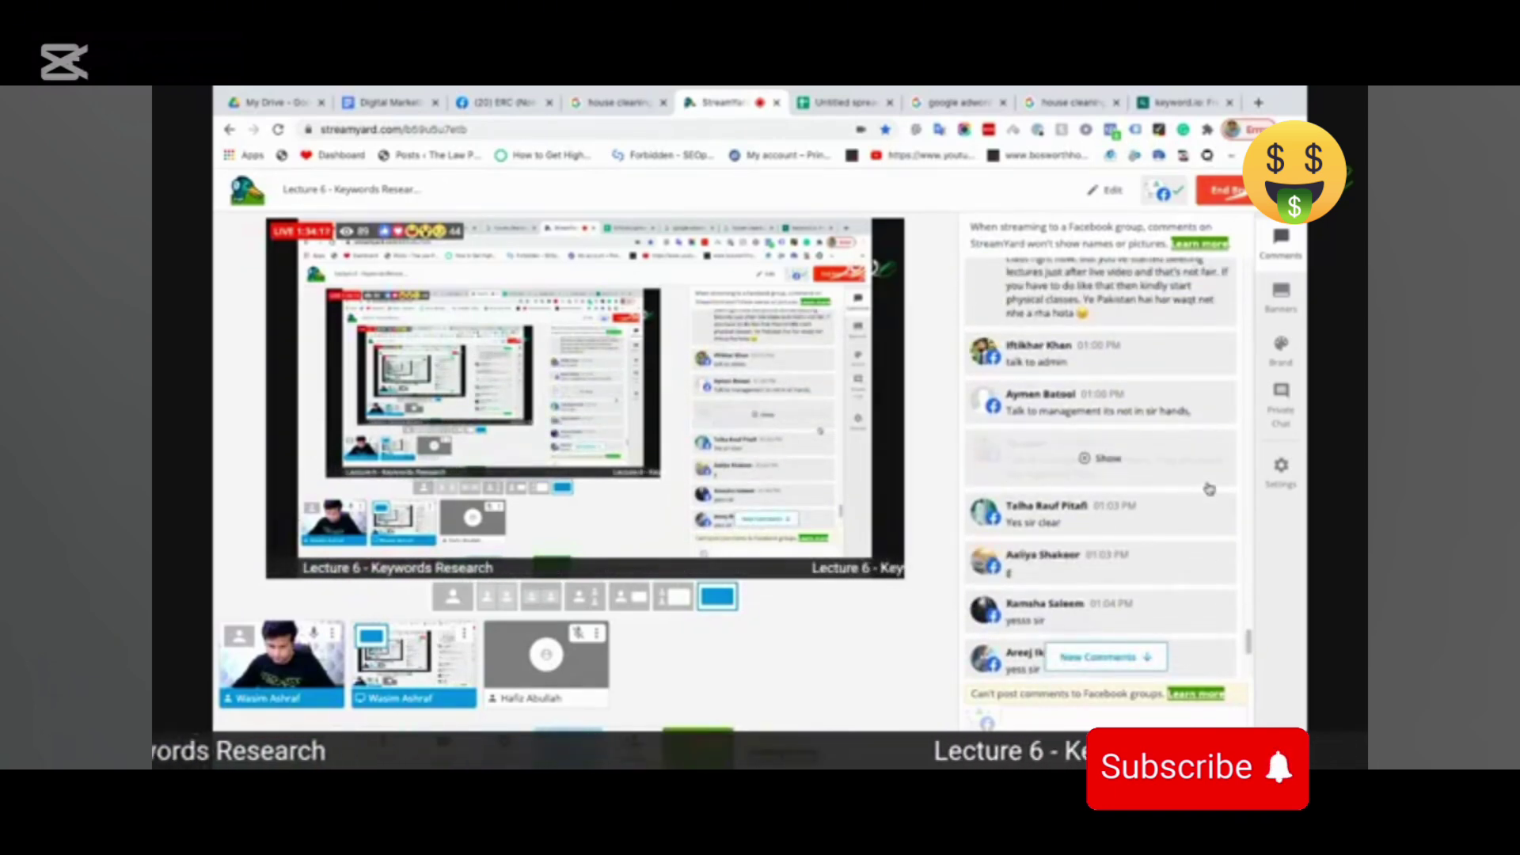
pyautogui.scroll(1, 1208, 488)
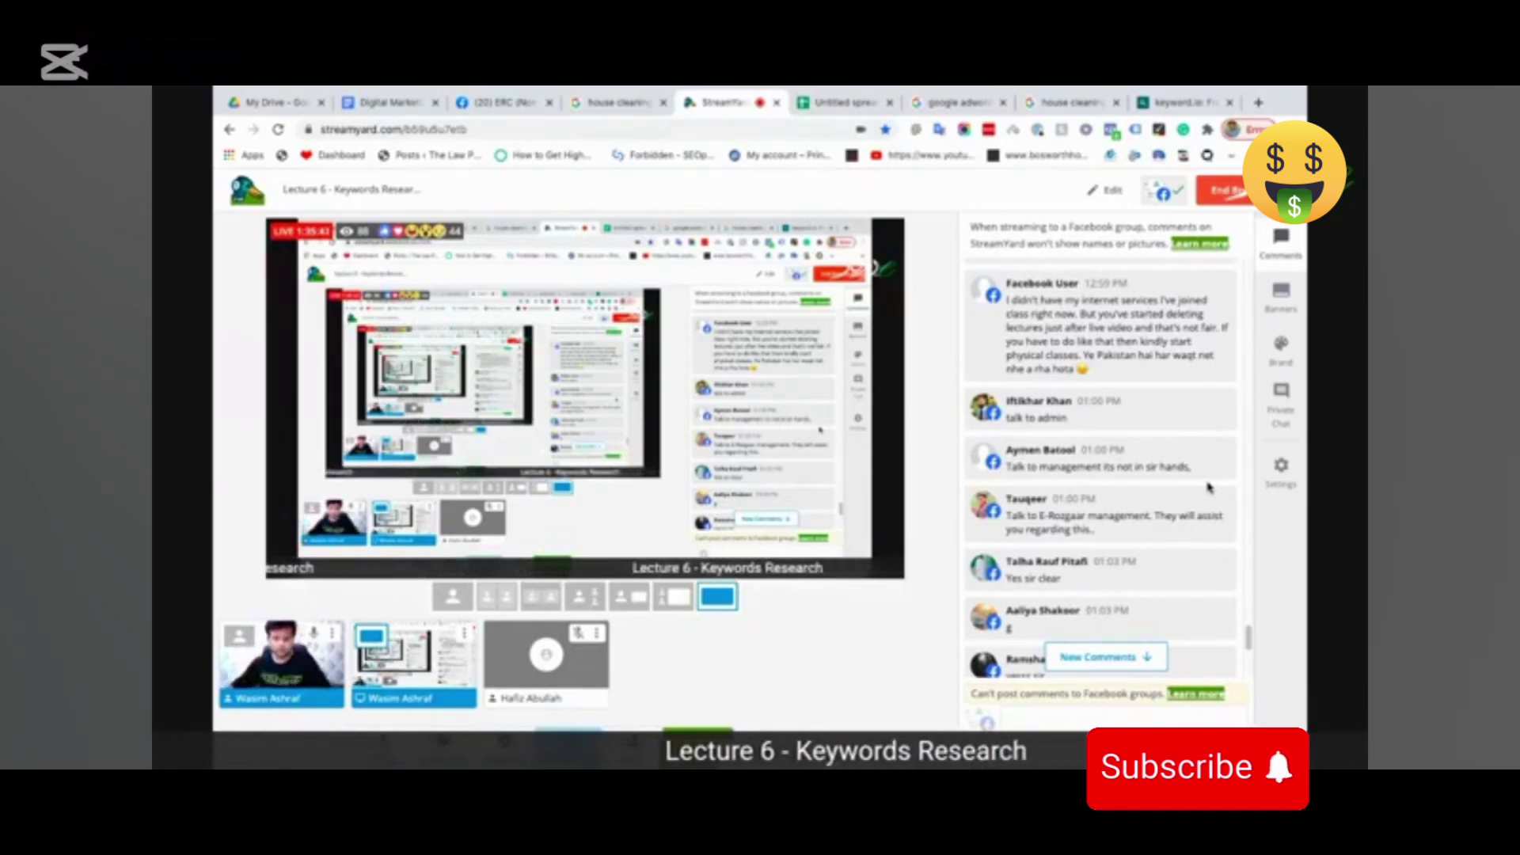
pyautogui.scroll(-1, 1203, 538)
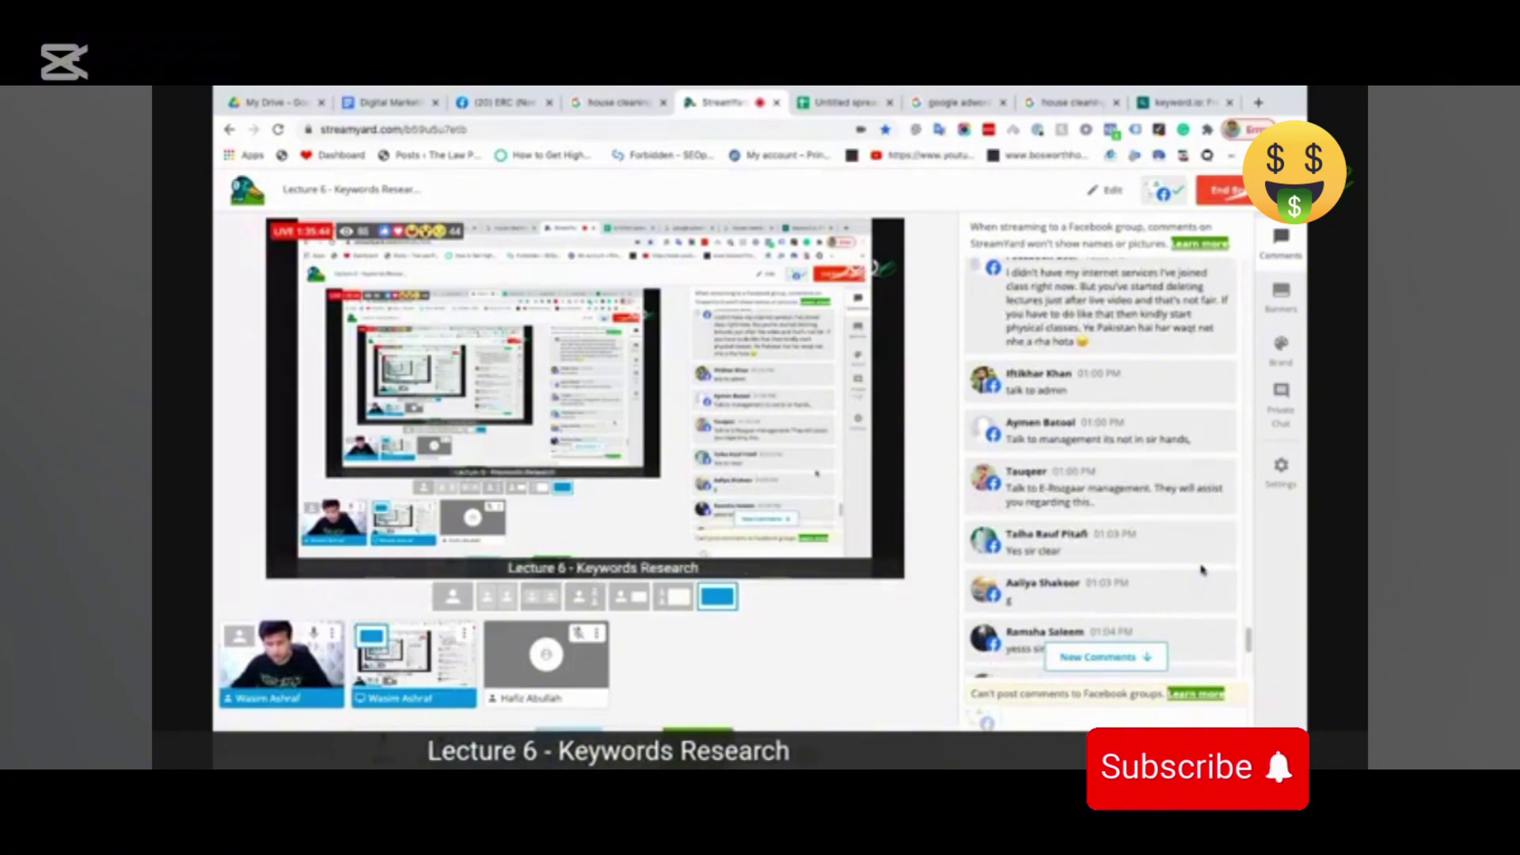
pyautogui.scroll(-8, 1201, 569)
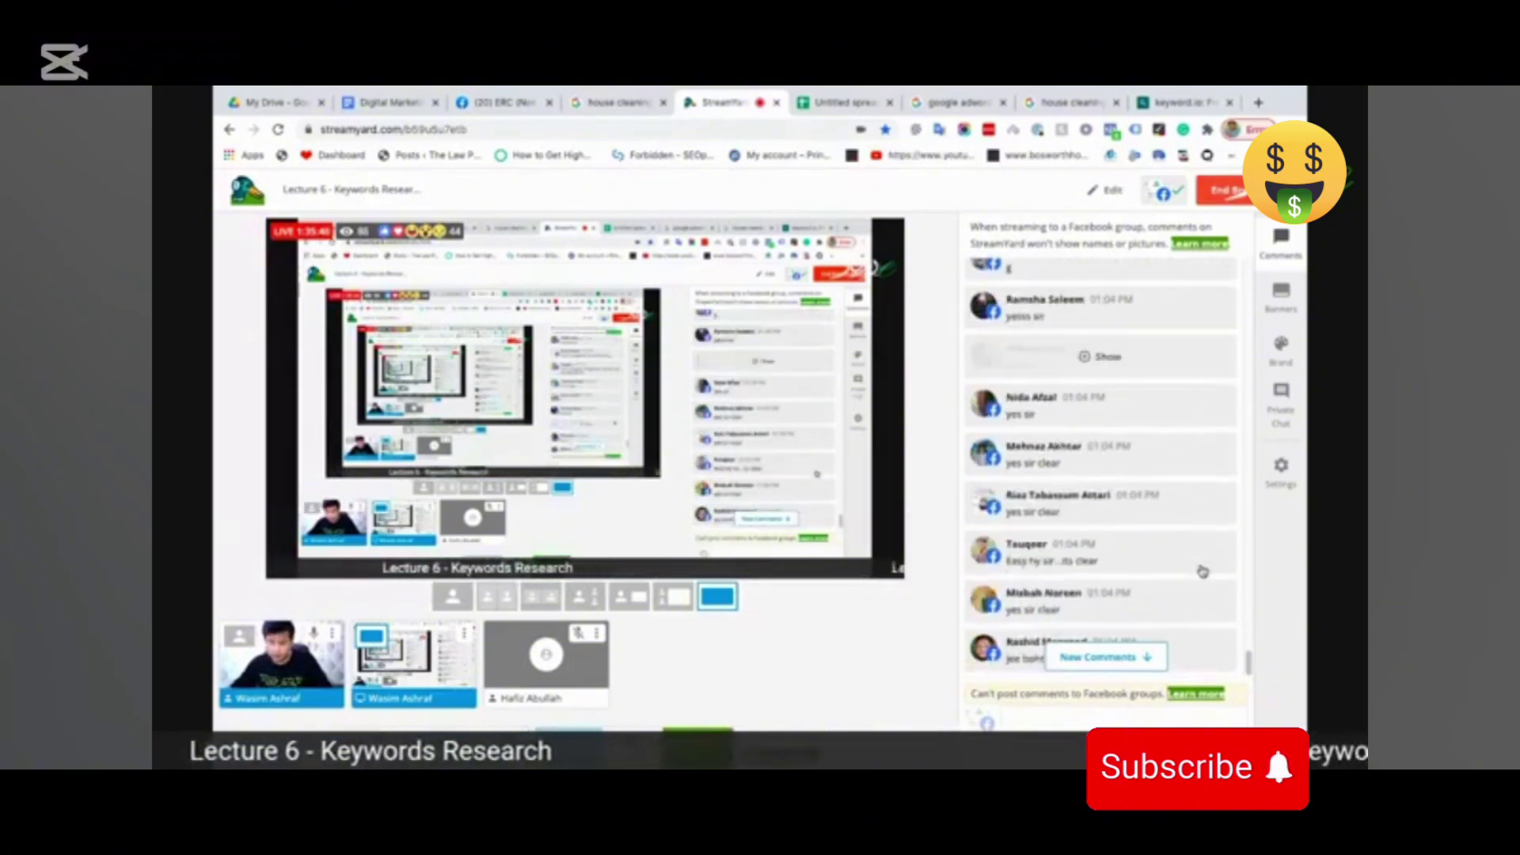
pyautogui.scroll(-4, 1202, 572)
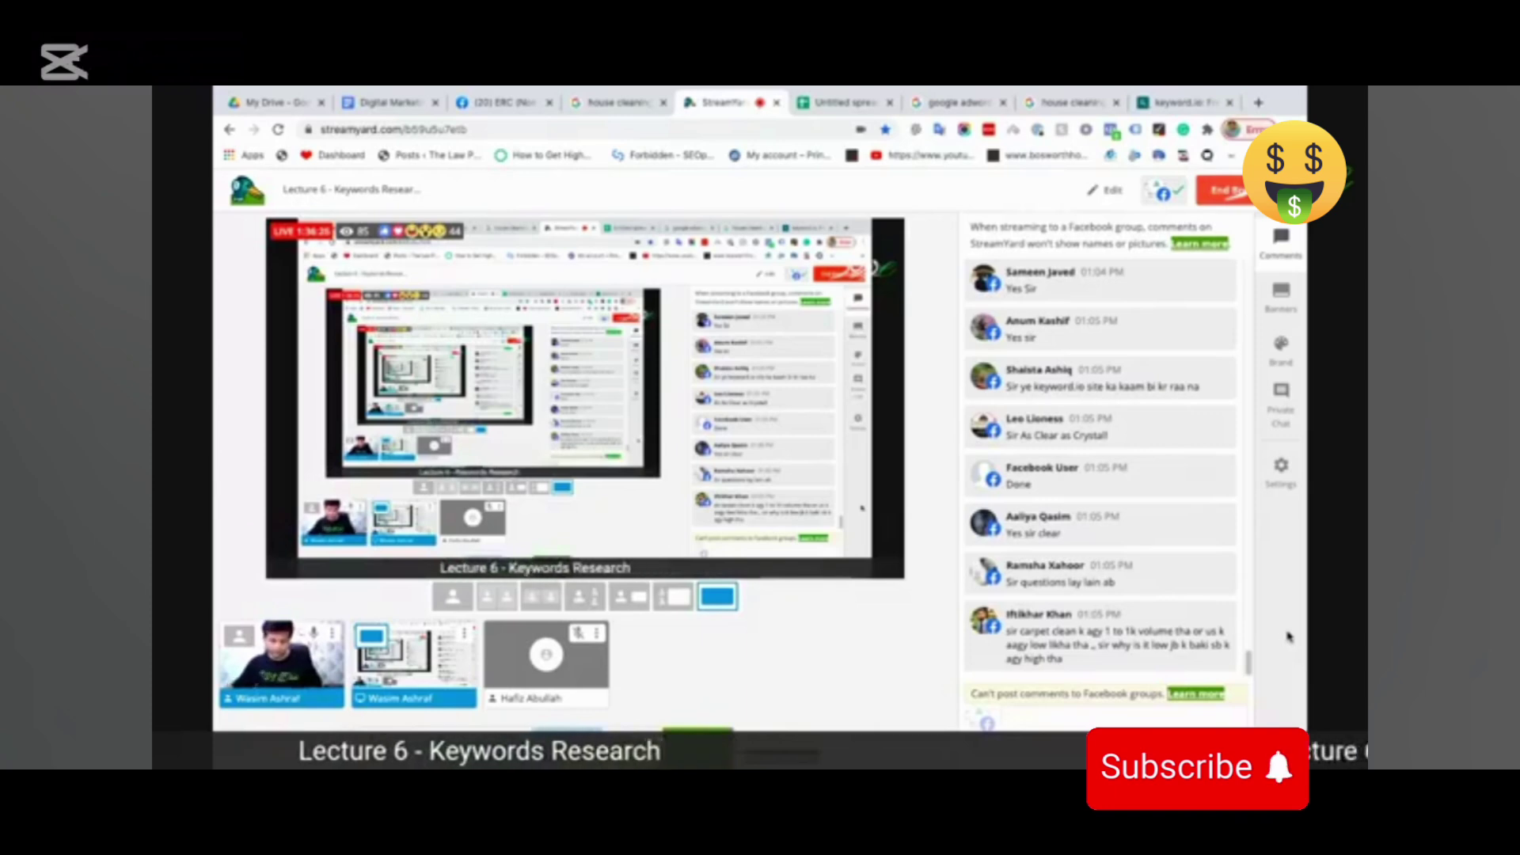
# Return to Google Ads Keyword Planner in Safari and download the keyword ideas as a .csv file, allowing downloads from ads.google.com.
pyautogui.press('super+Tab')
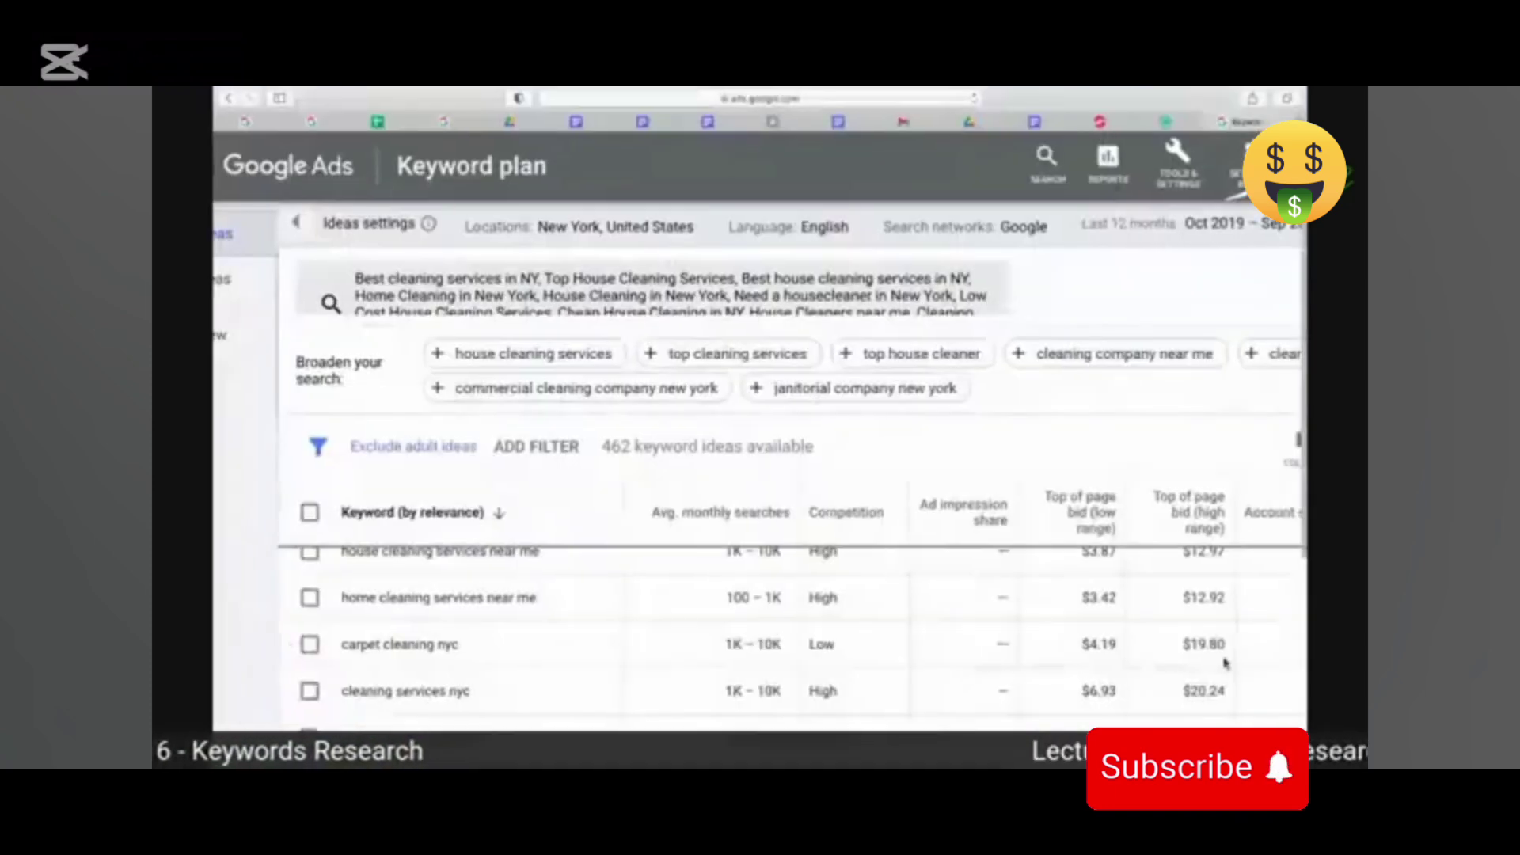
pyautogui.scroll(5, 946, 613)
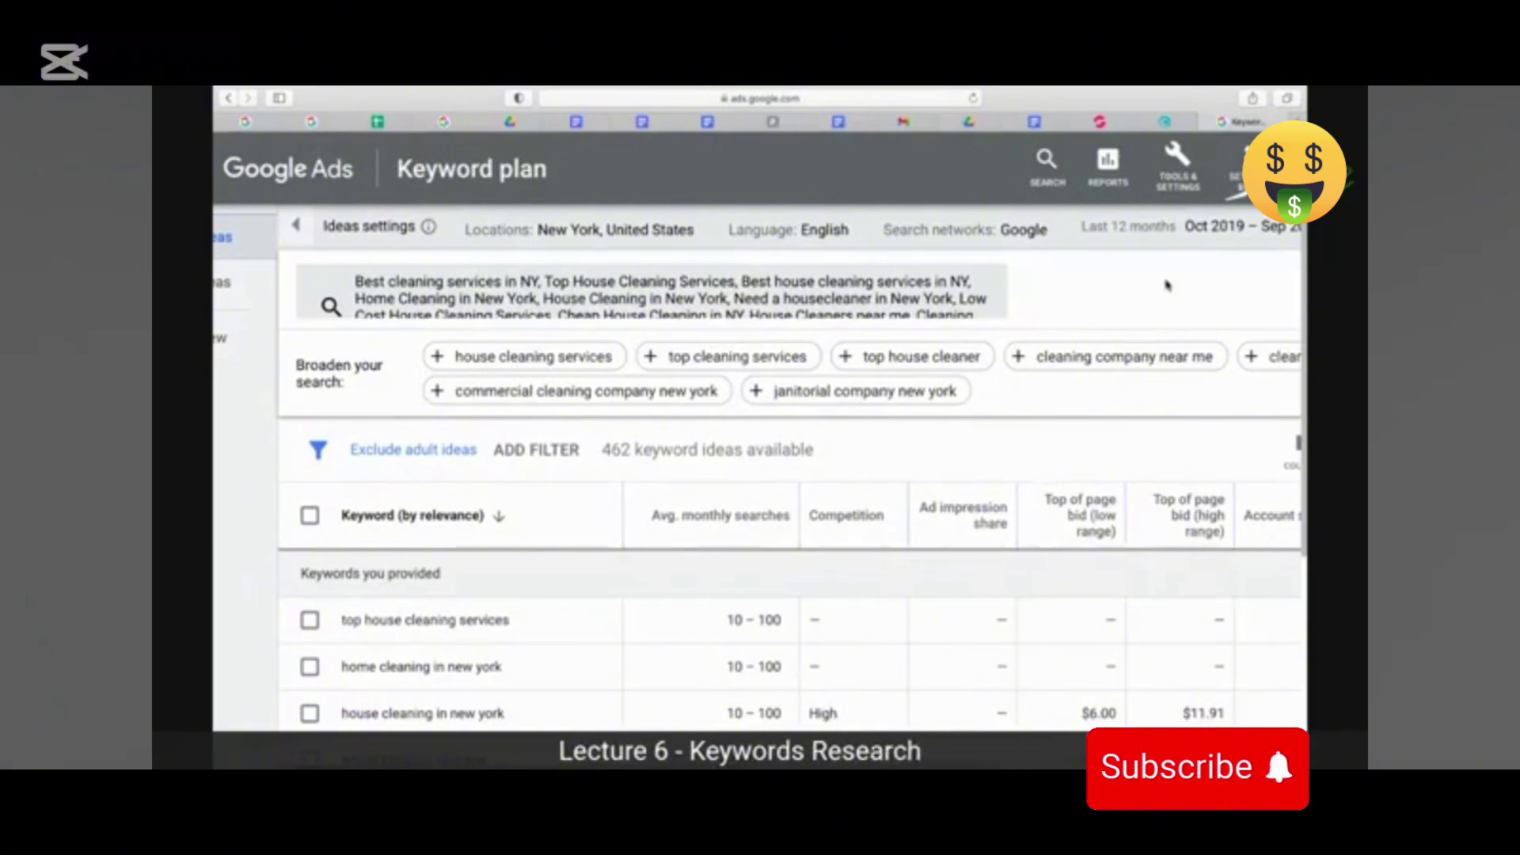
pyautogui.press('super+minus')
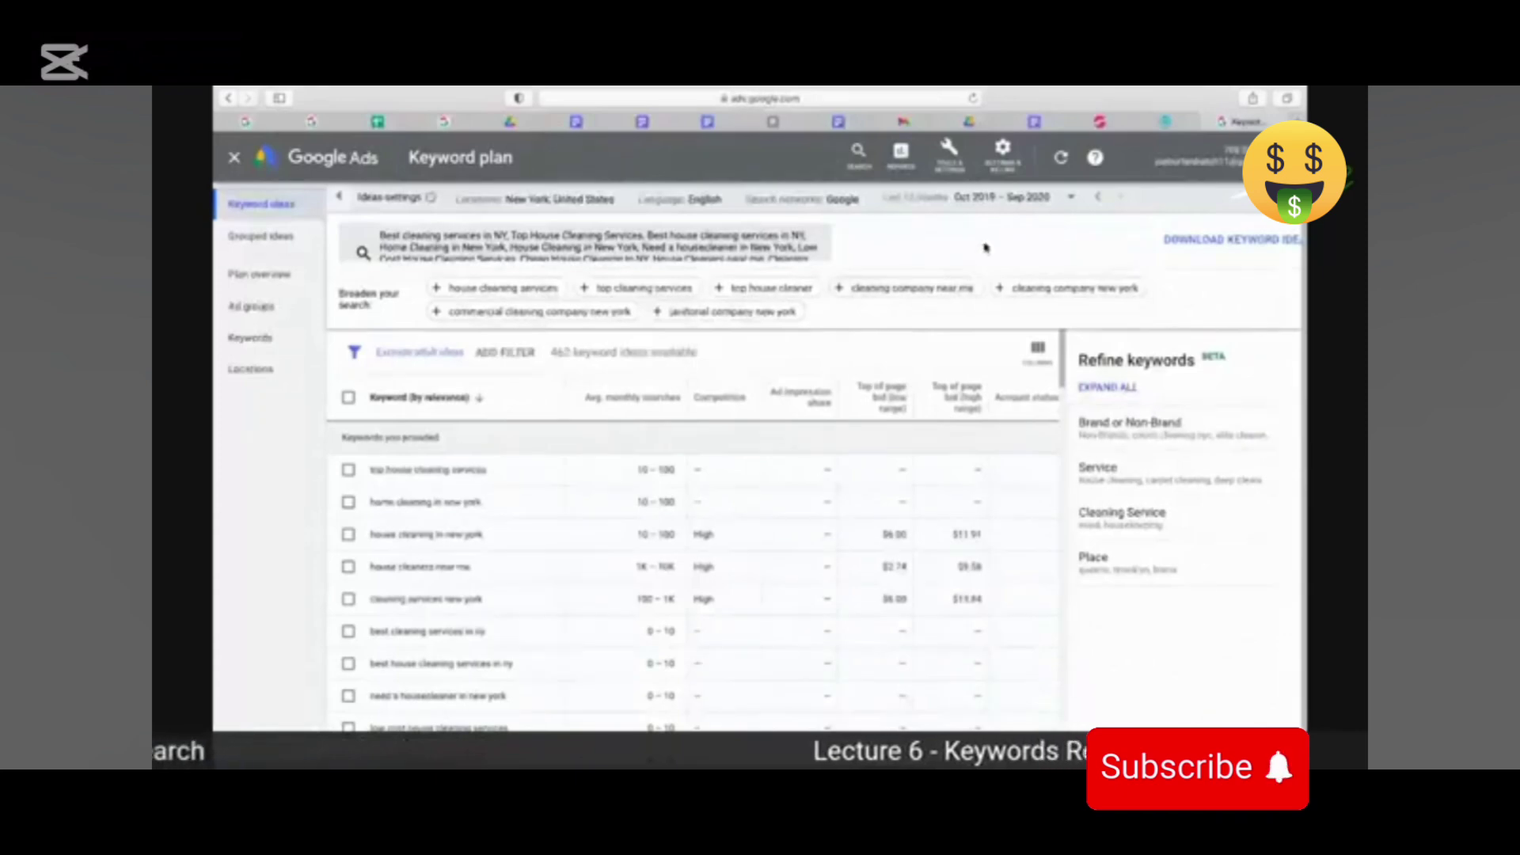
pyautogui.hscroll(2, 1137, 463)
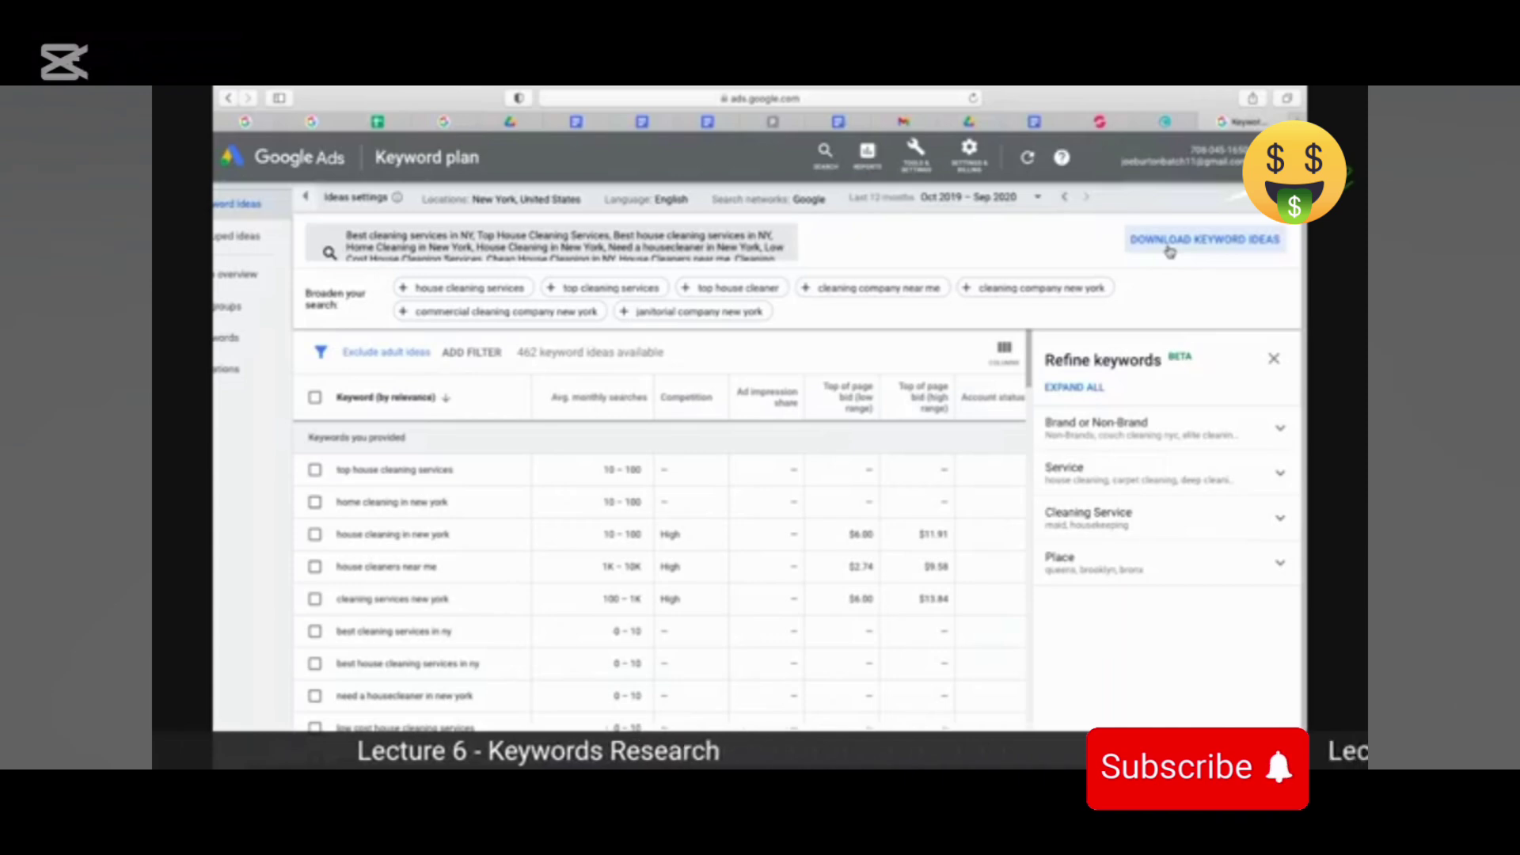
pyautogui.scroll(3, 1170, 252)
pyautogui.click(1169, 245)
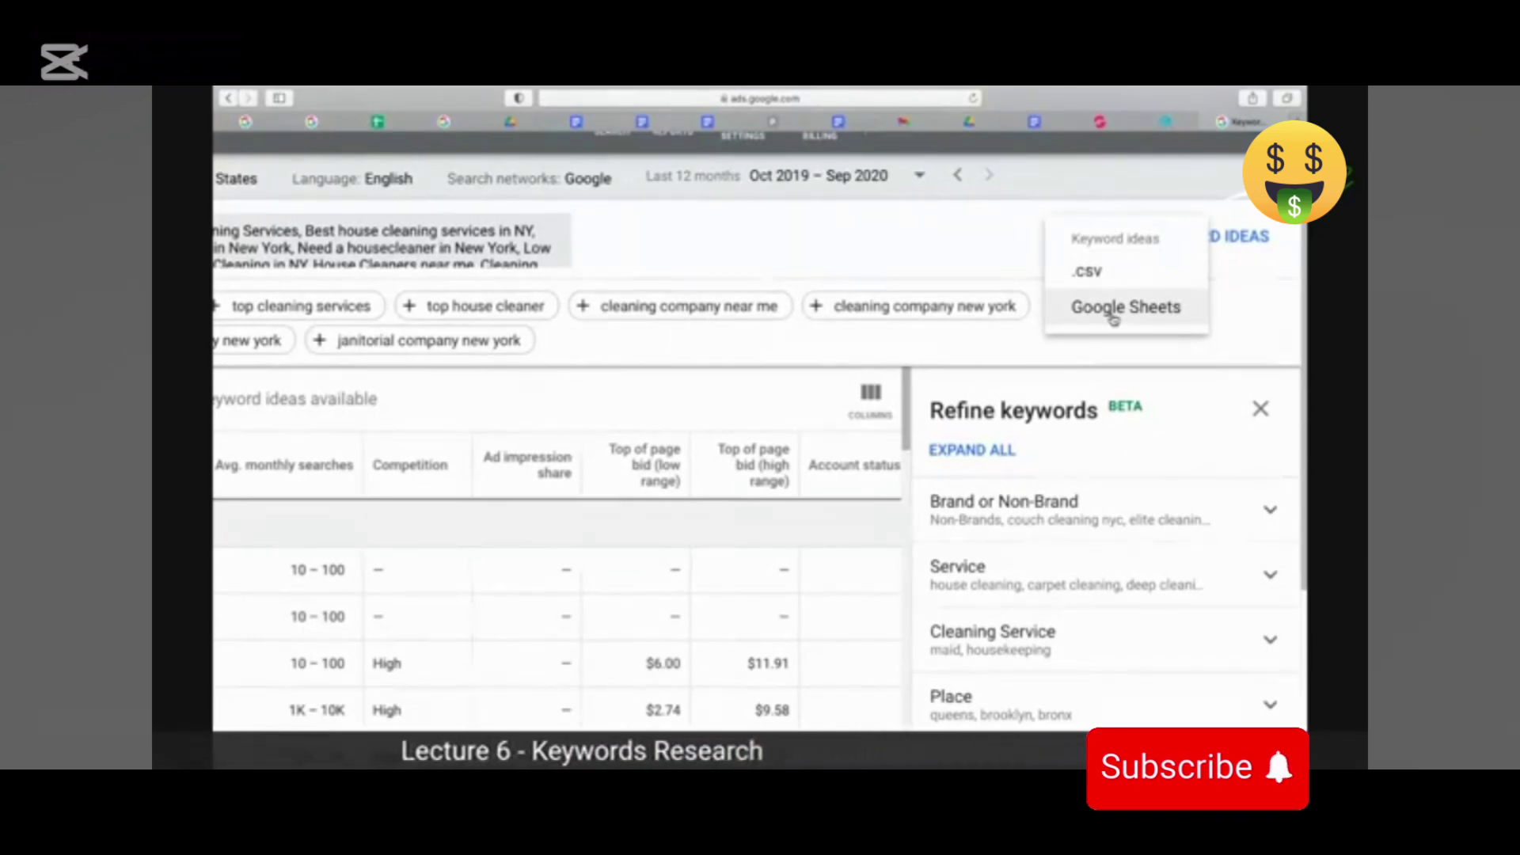
pyautogui.click(1097, 273)
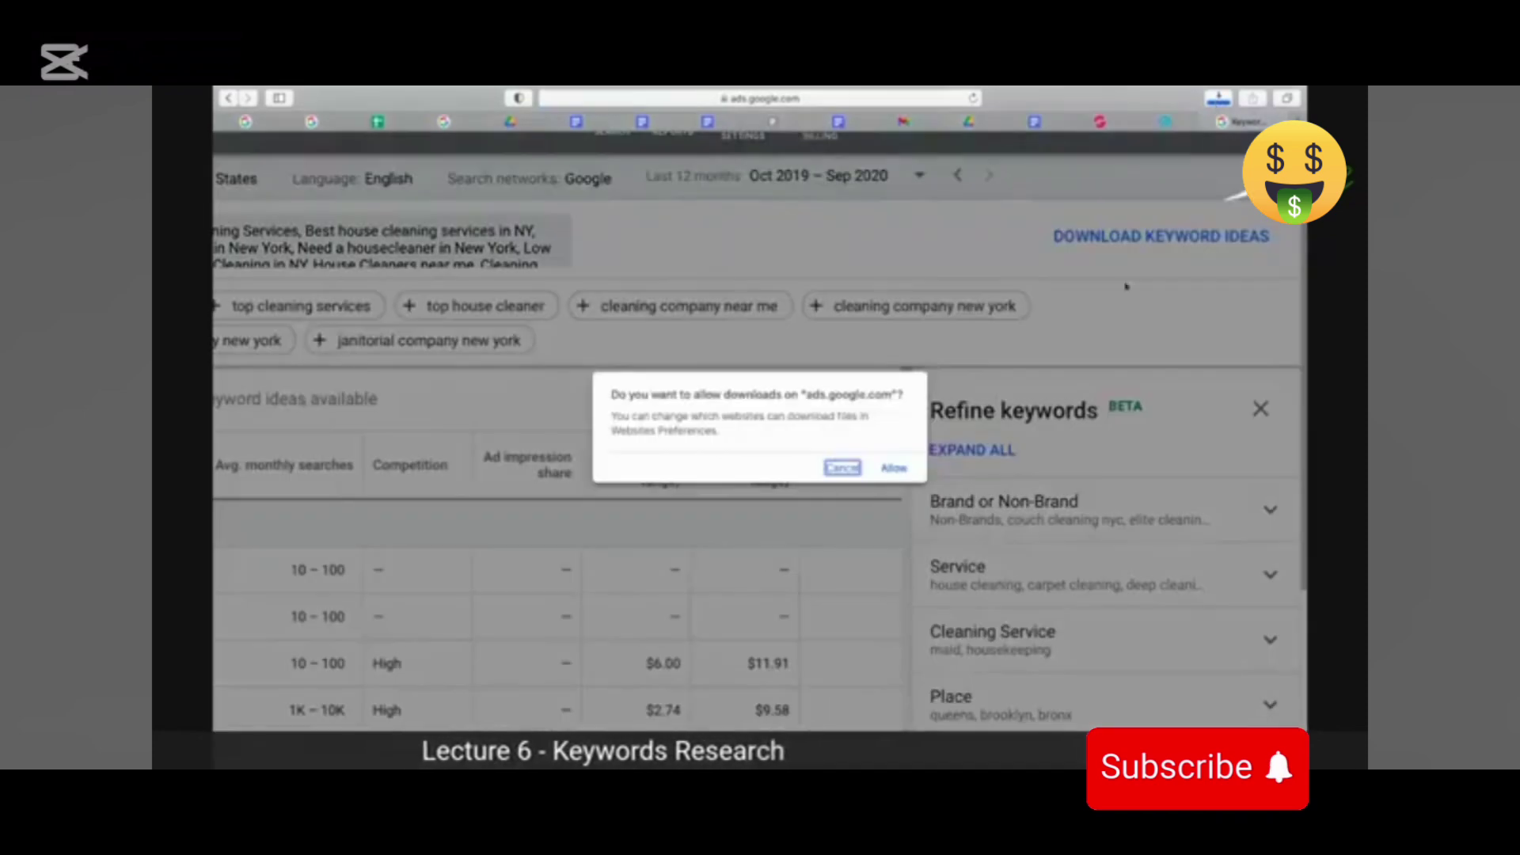
pyautogui.click(892, 472)
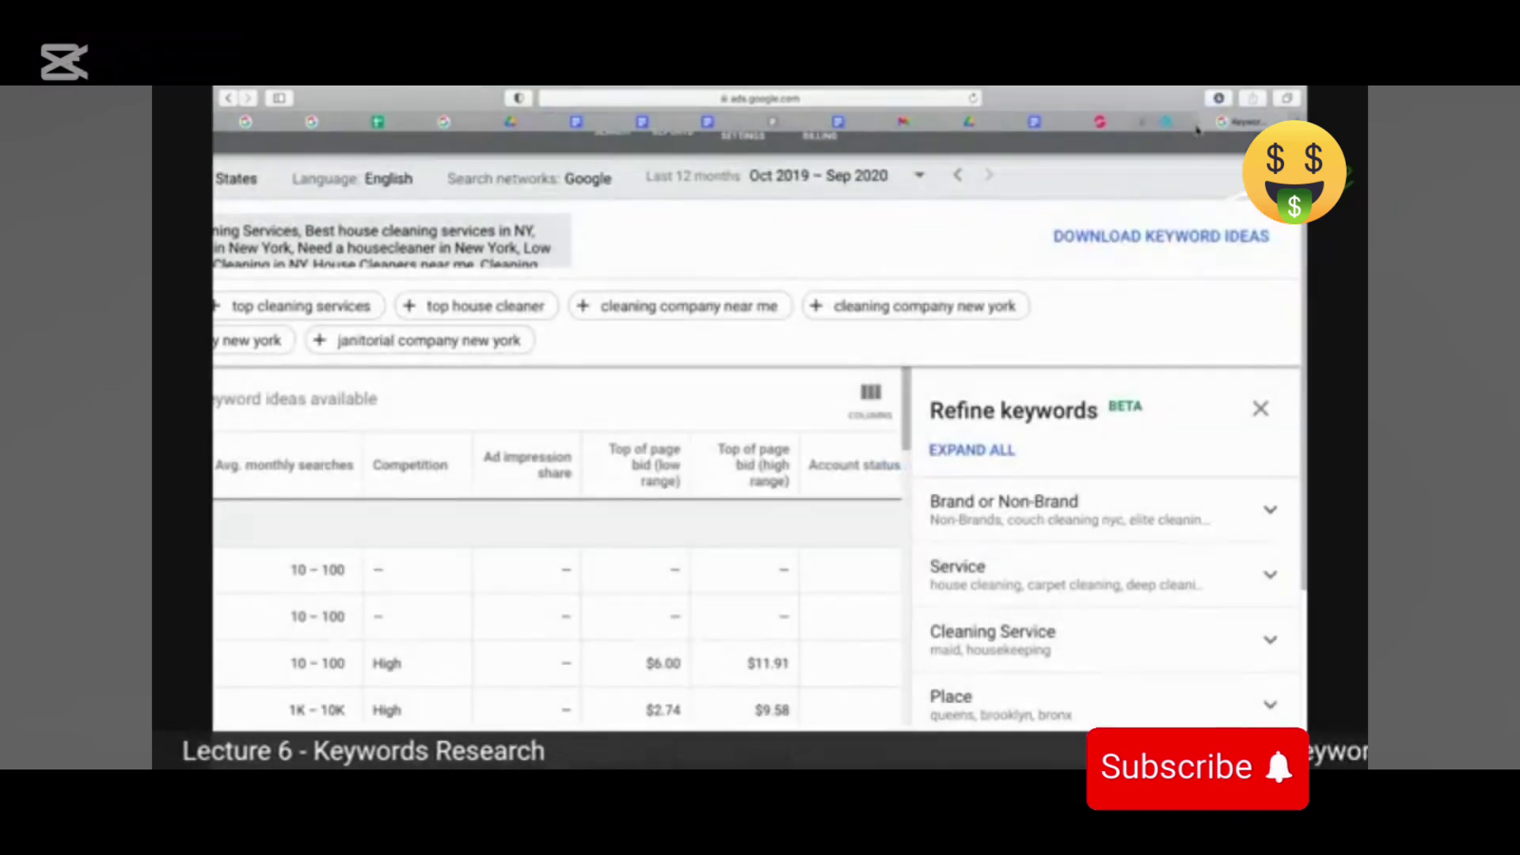
# Find the downloaded Keyword Stats CSV in the Downloads folder and rename it Cleaning.csv.
pyautogui.click(1218, 99)
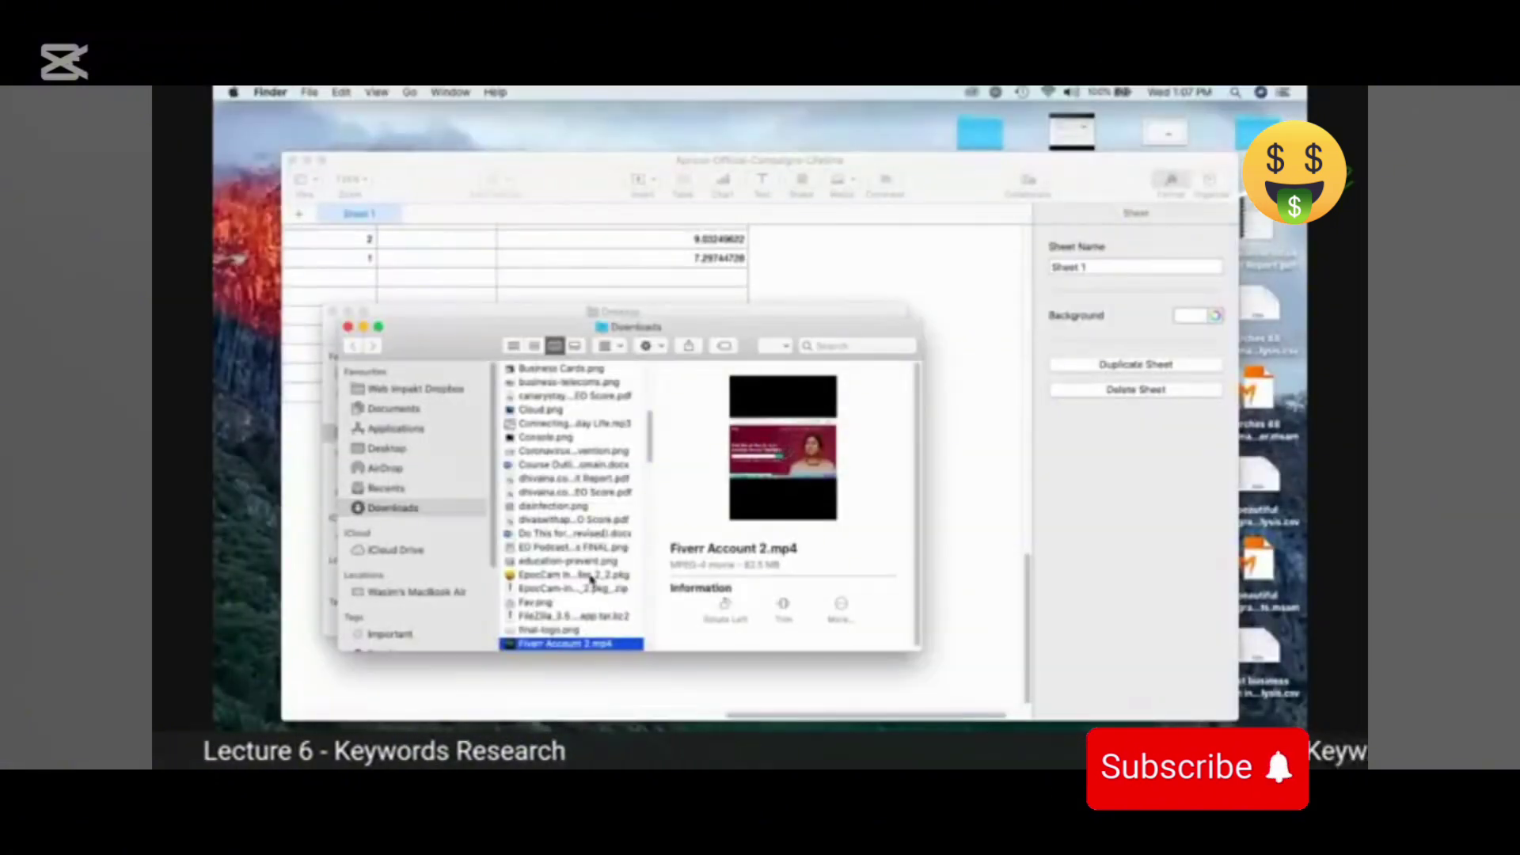
pyautogui.write('keyword s')
pyautogui.scroll(-1, 584, 646)
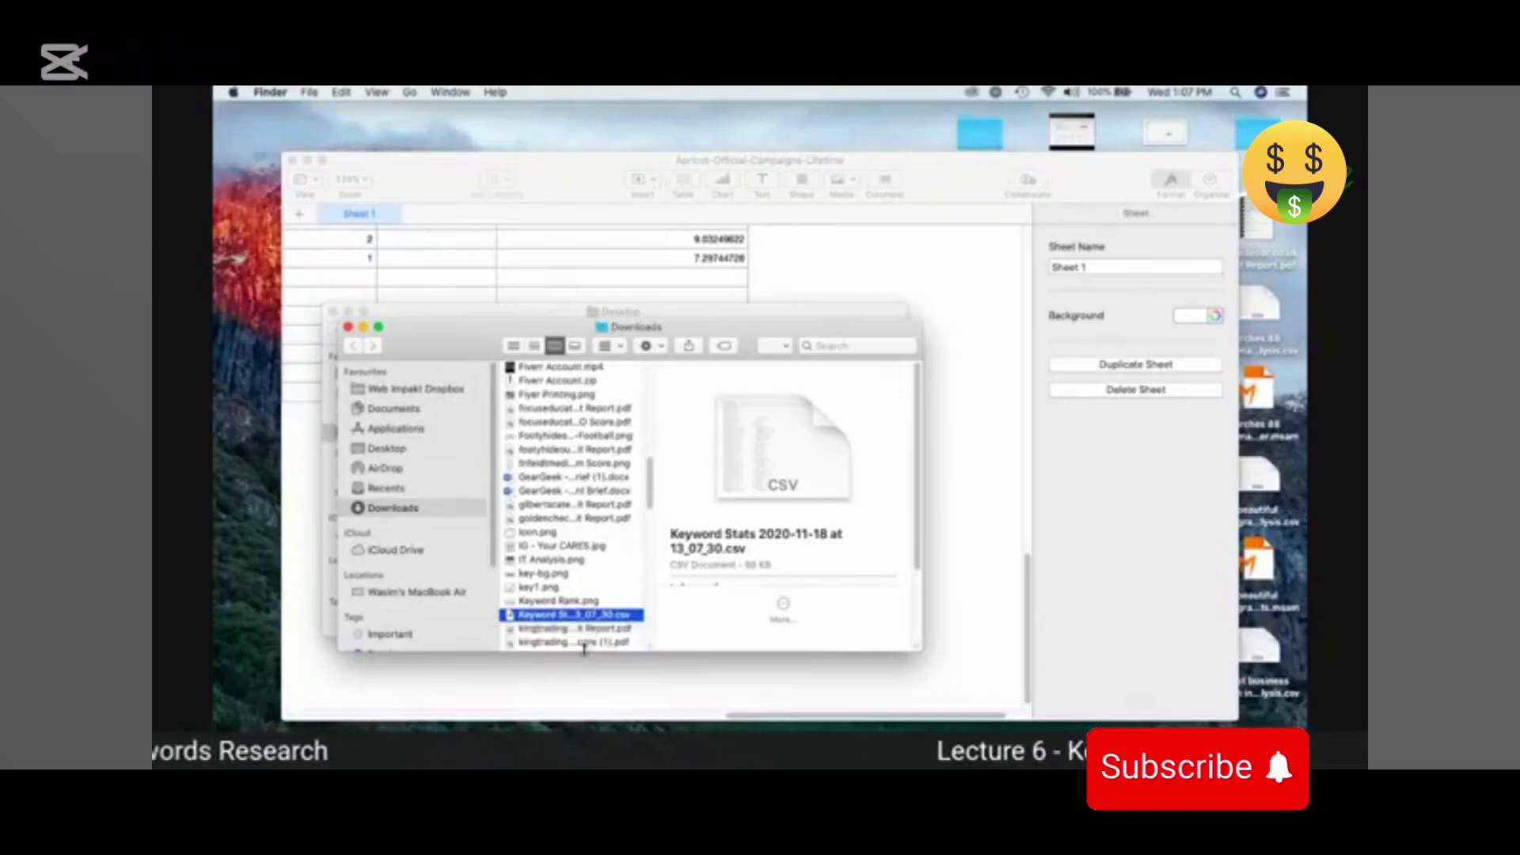
pyautogui.click(583, 616)
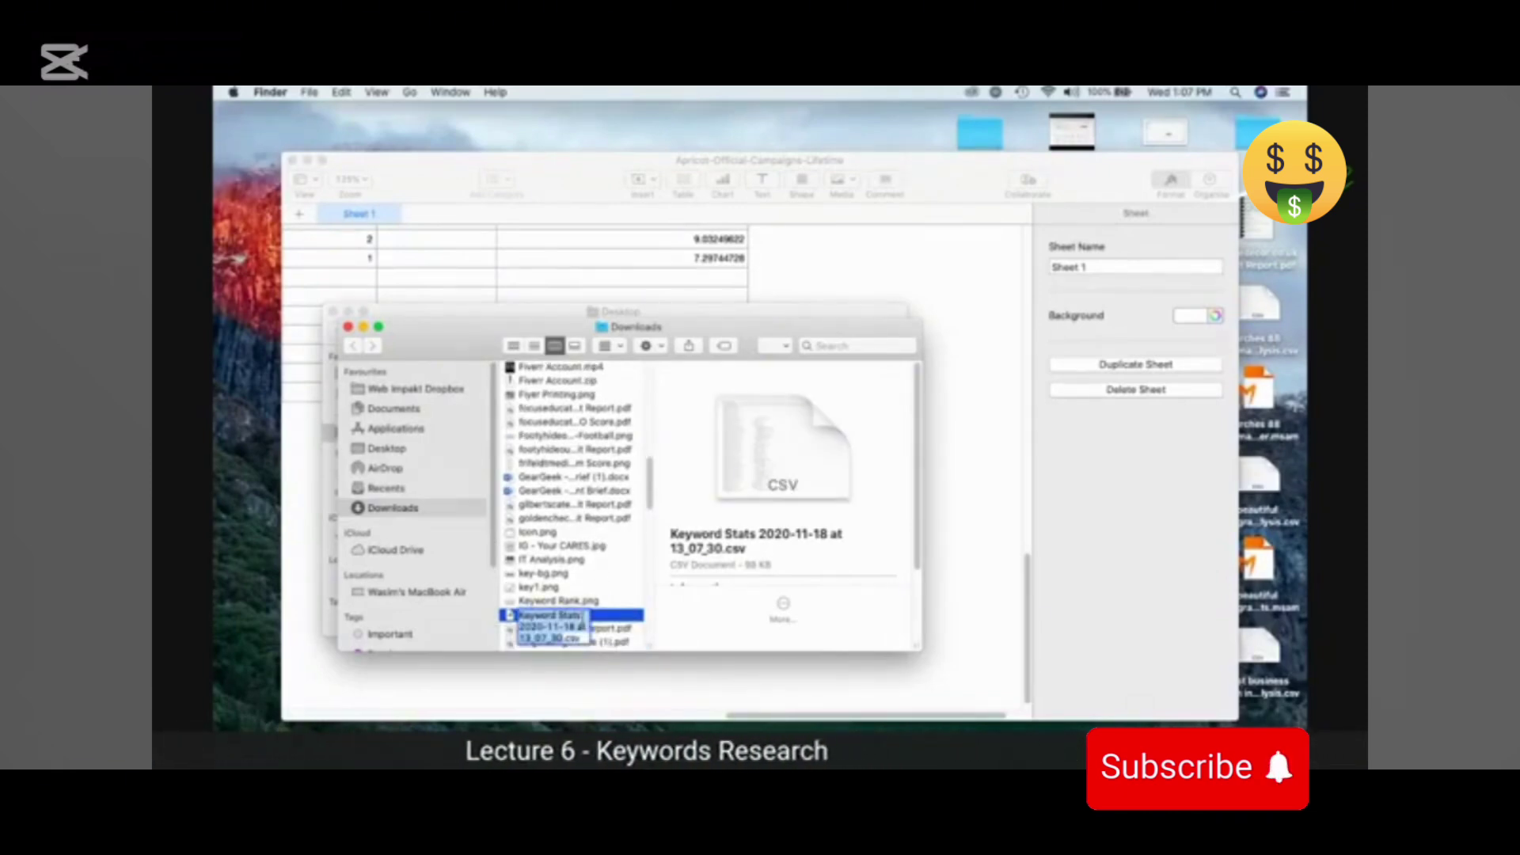
pyautogui.write('Clean')
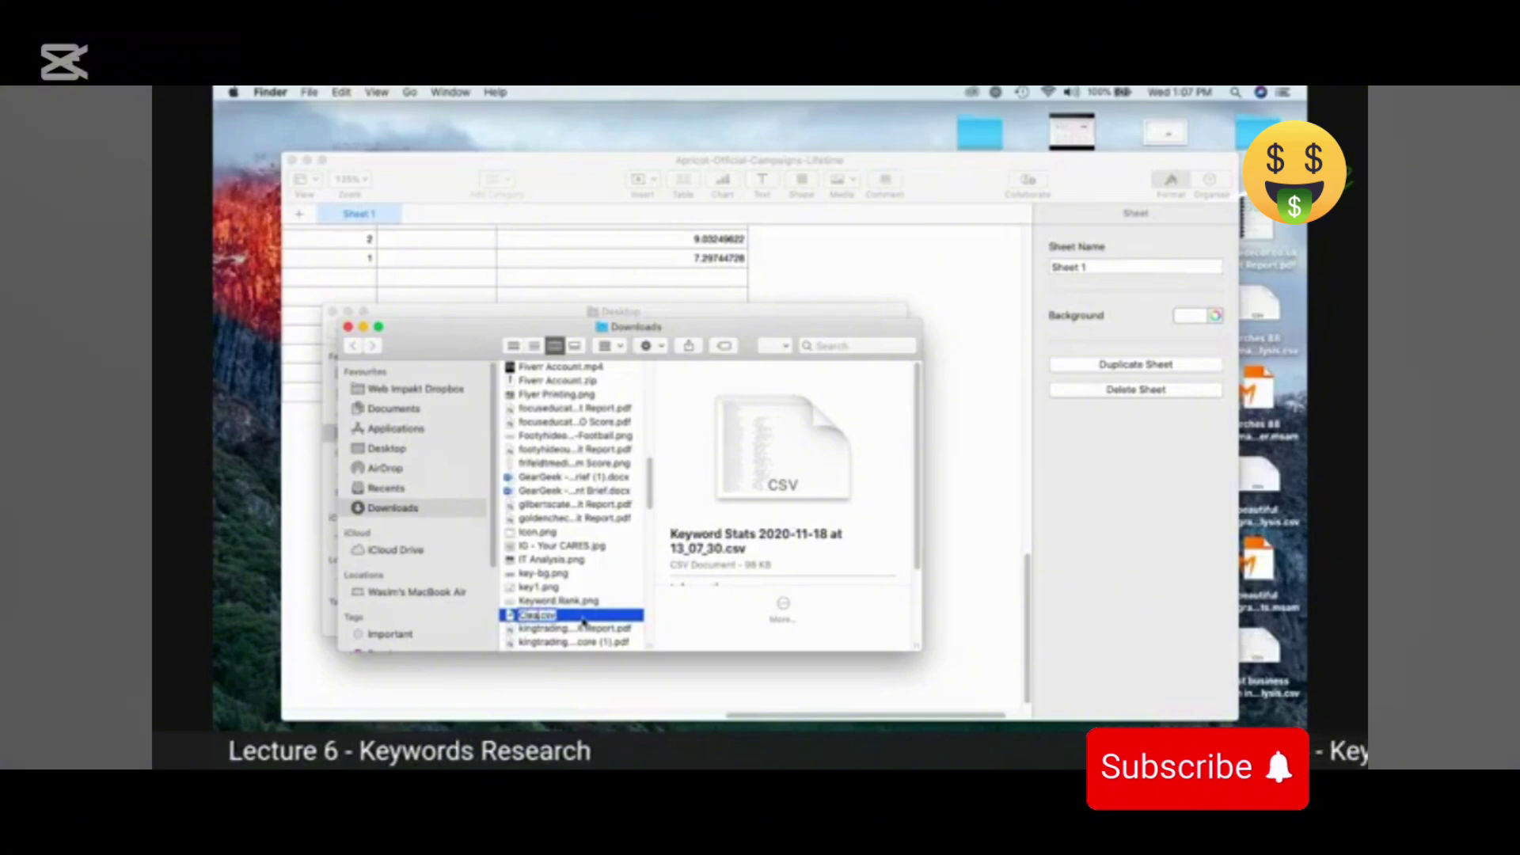
pyautogui.press('Return')
# Switch to the seed keywords spreadsheet in Google Sheets and start opening a file uploaded from the computer.
pyautogui.press('super+Tab')
pyautogui.press('super+Tab')
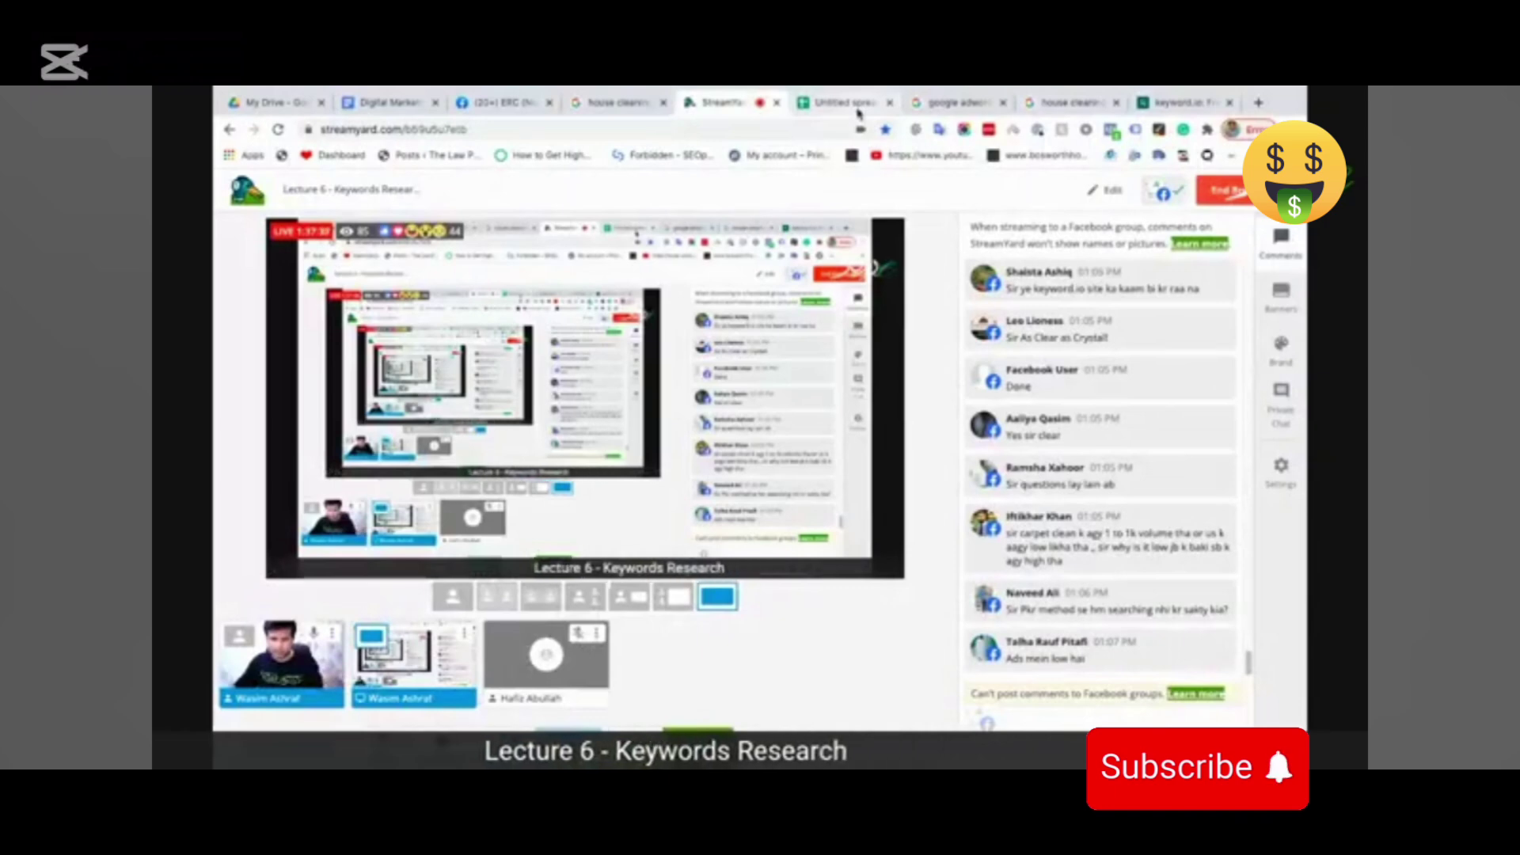
pyautogui.click(853, 104)
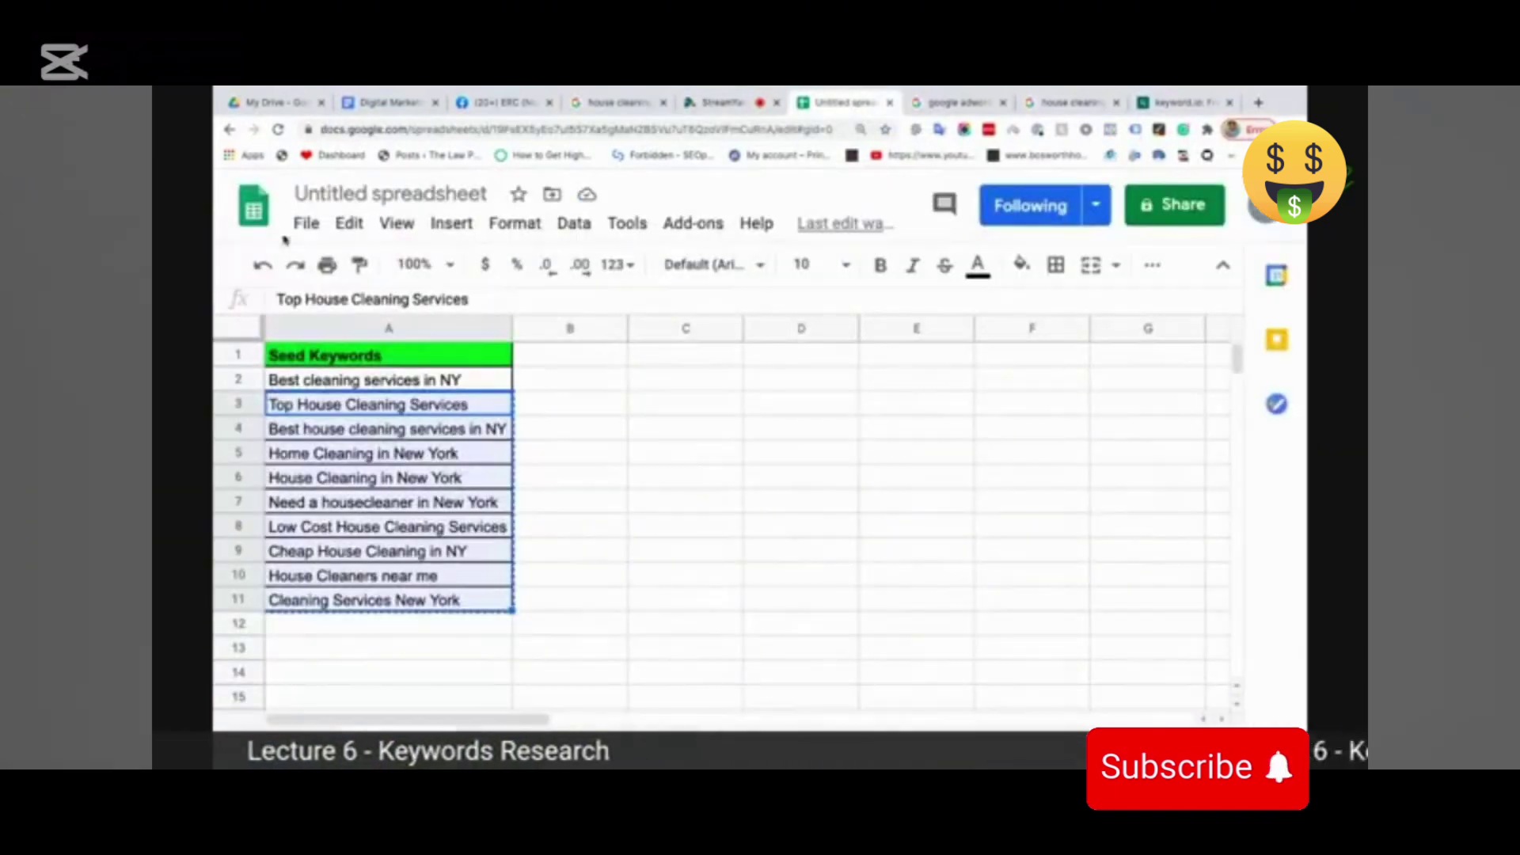
pyautogui.click(306, 223)
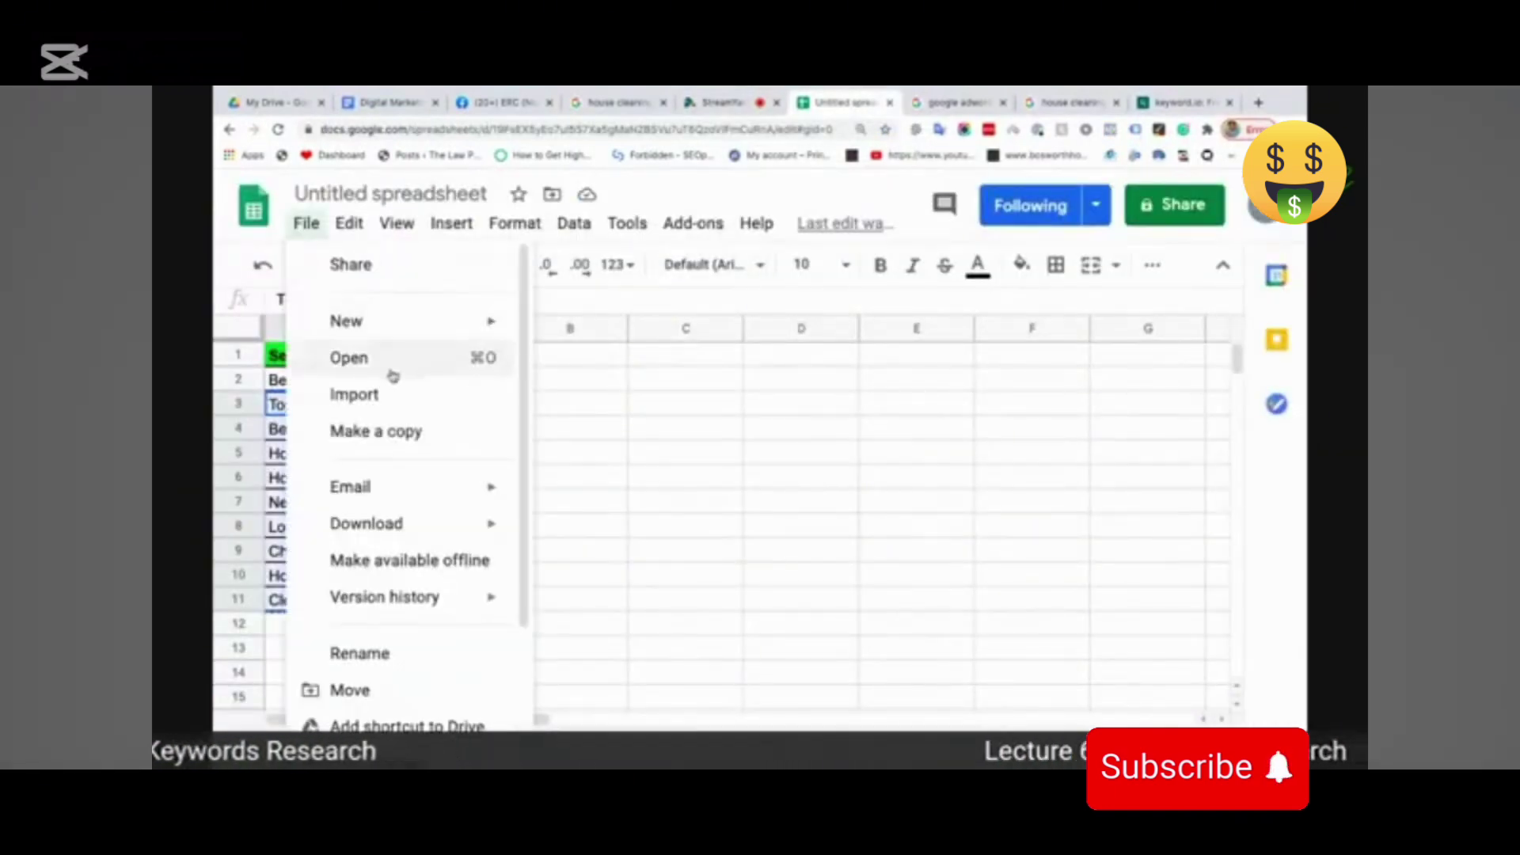
pyautogui.click(382, 361)
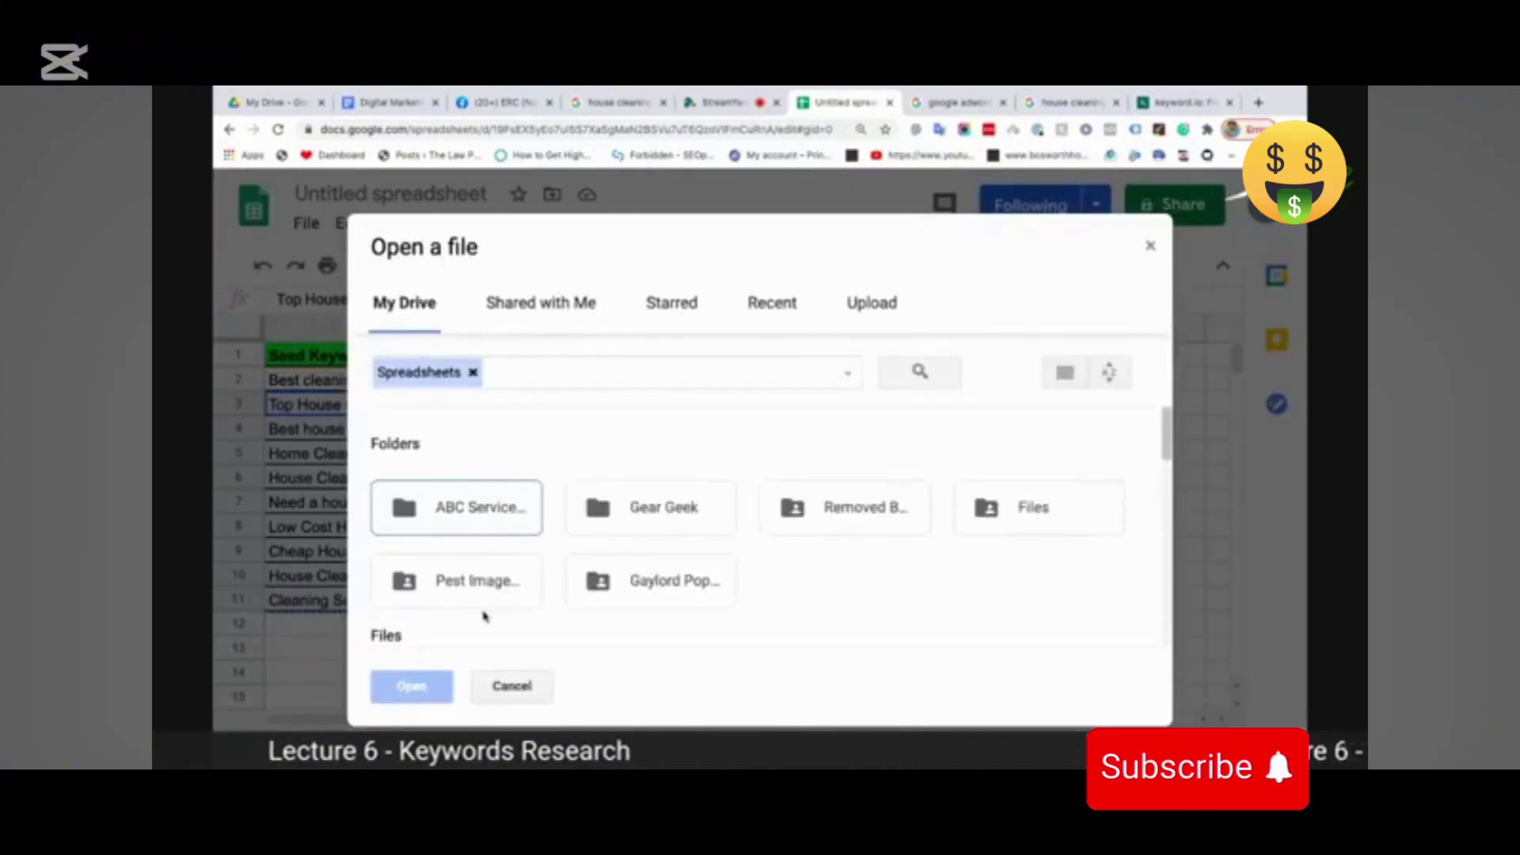
pyautogui.click(870, 304)
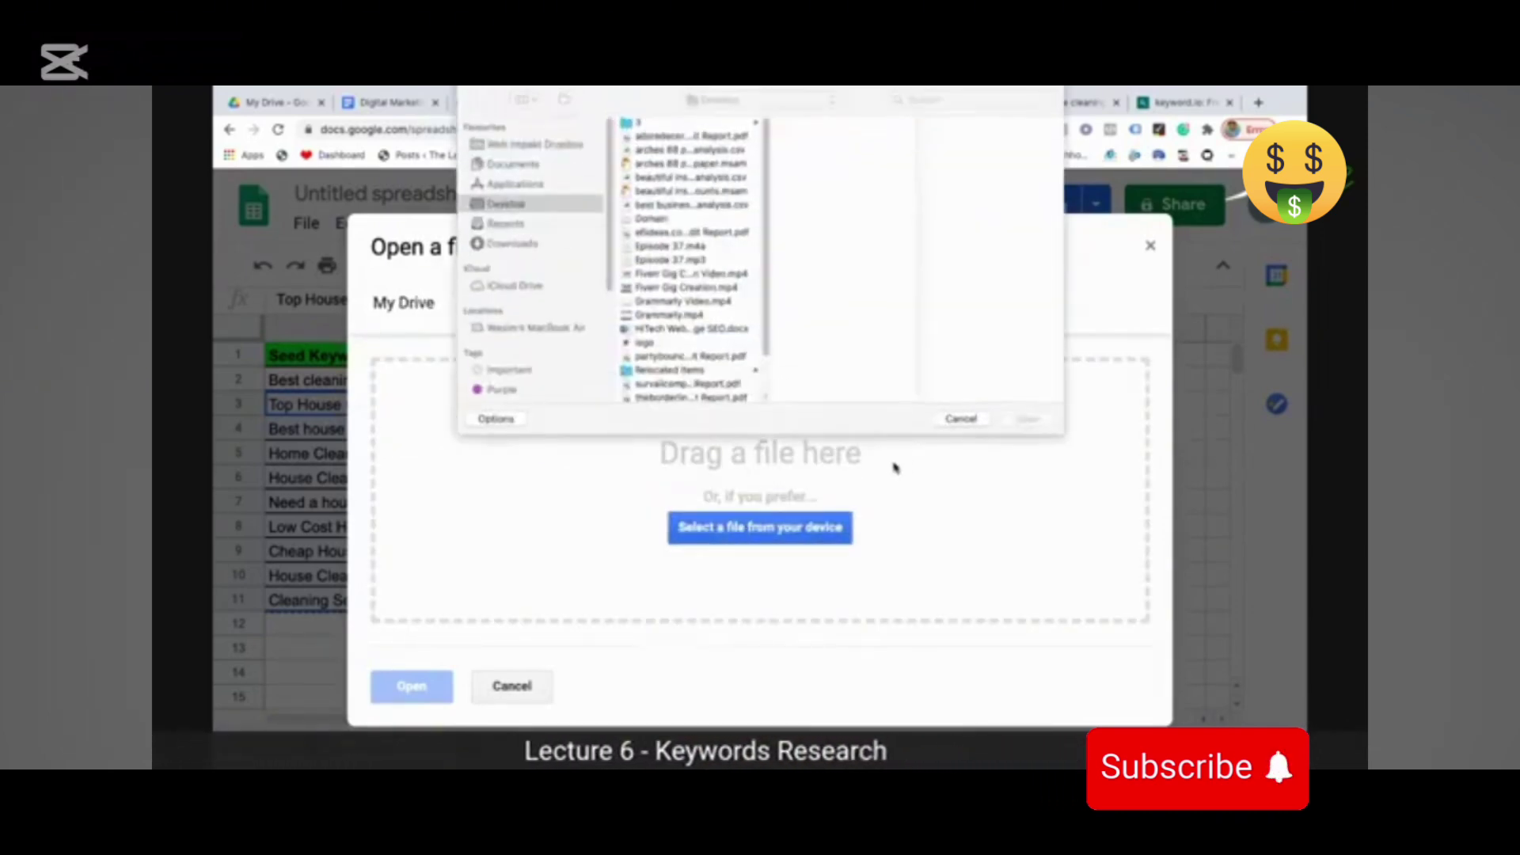
# Upload Cleaning.csv from the Downloads folder, open it as a spreadsheet and look through its keyword rows.
pyautogui.click(657, 219)
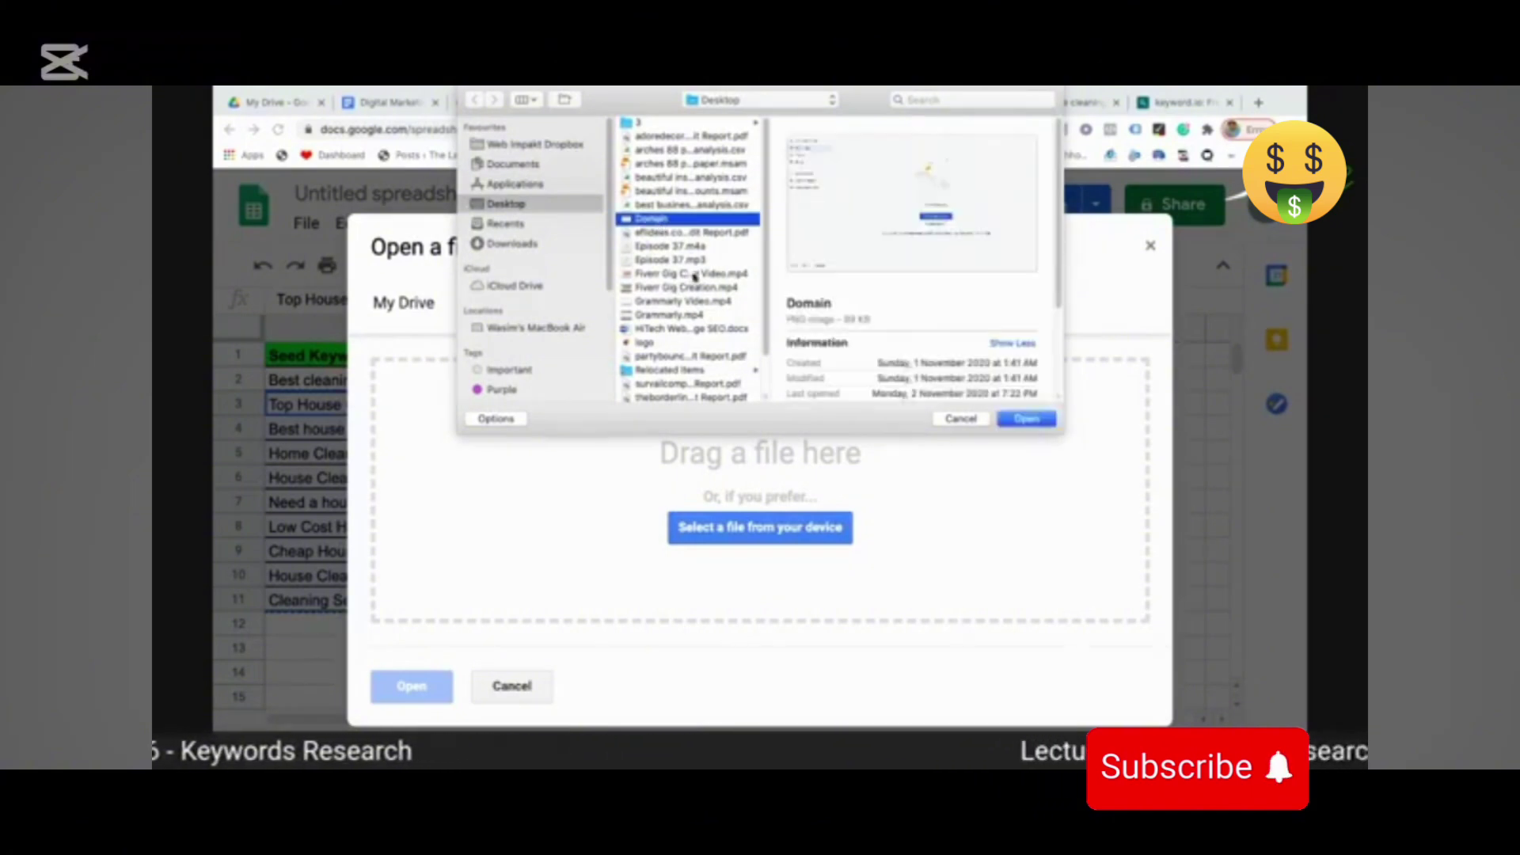
pyautogui.click(665, 233)
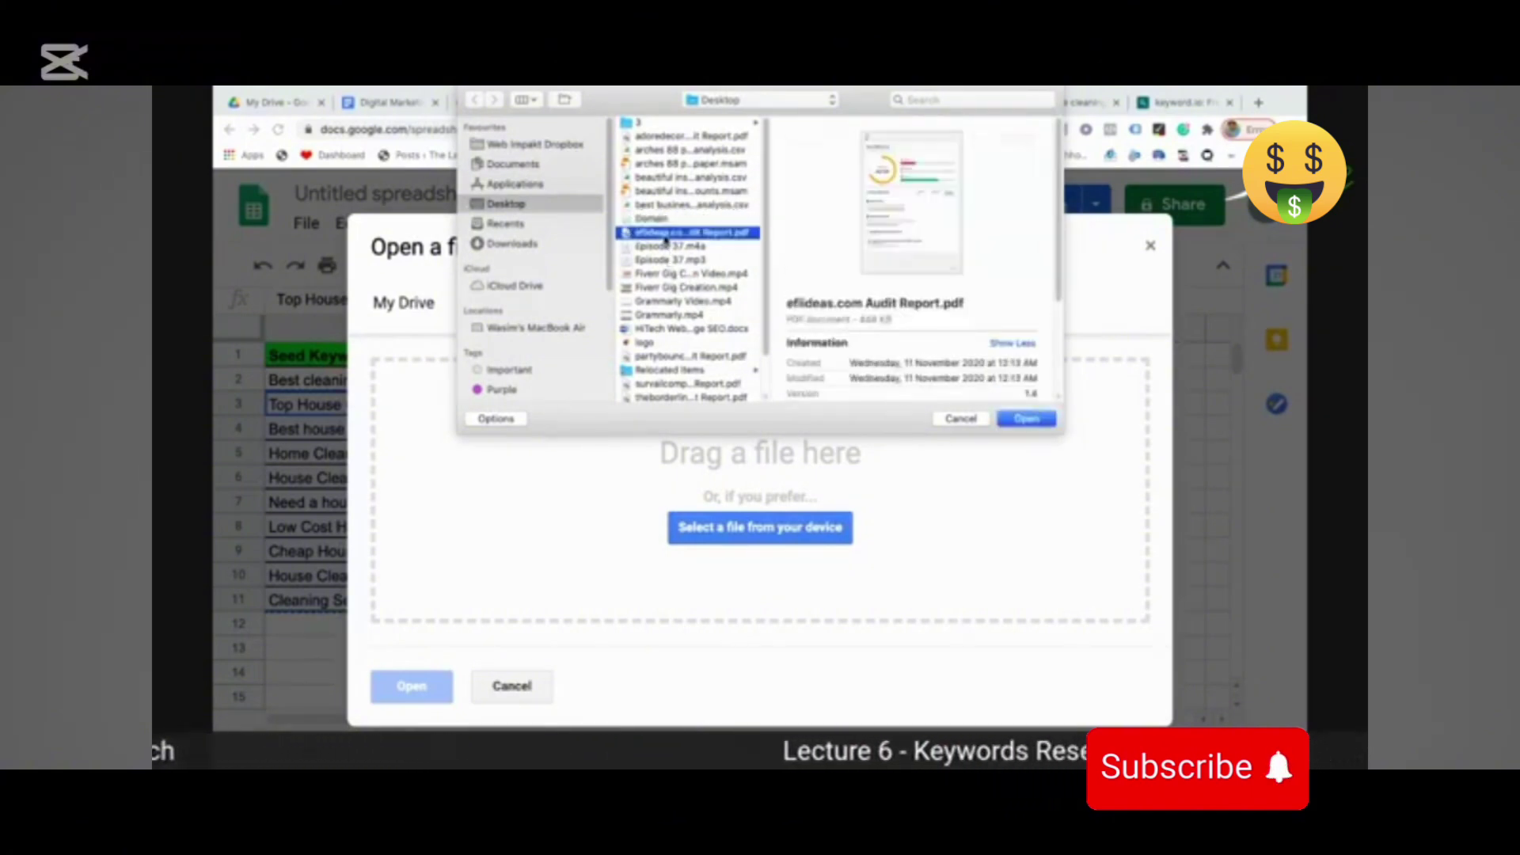
pyautogui.press('Up')
pyautogui.click(663, 206)
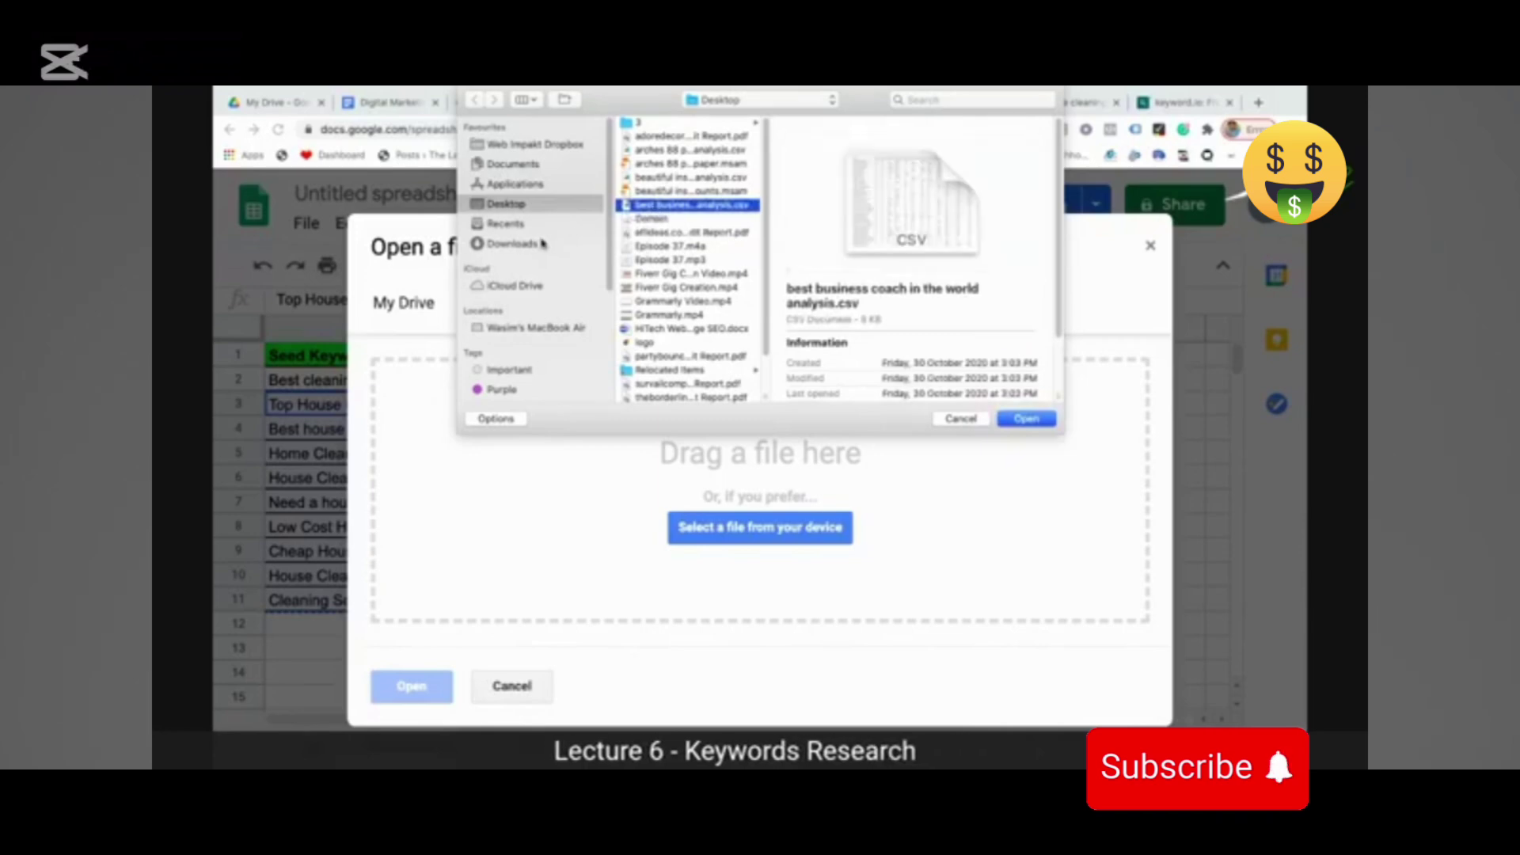
pyautogui.press('super+alt+l')
pyautogui.scroll(-2, 665, 317)
pyautogui.click(673, 394)
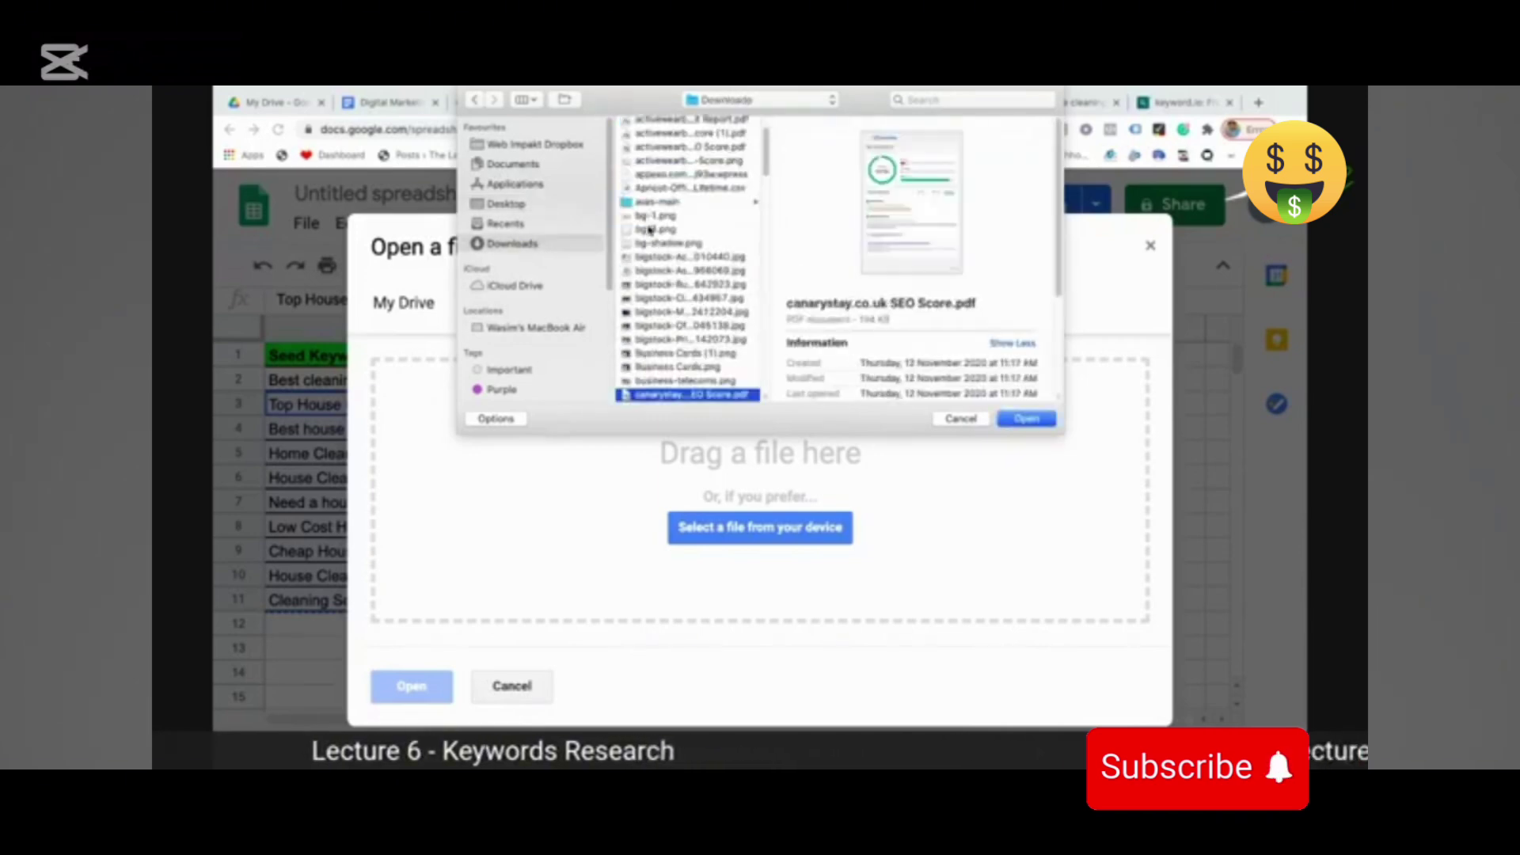
pyautogui.scroll(-3, 665, 339)
pyautogui.doubleClick(655, 295)
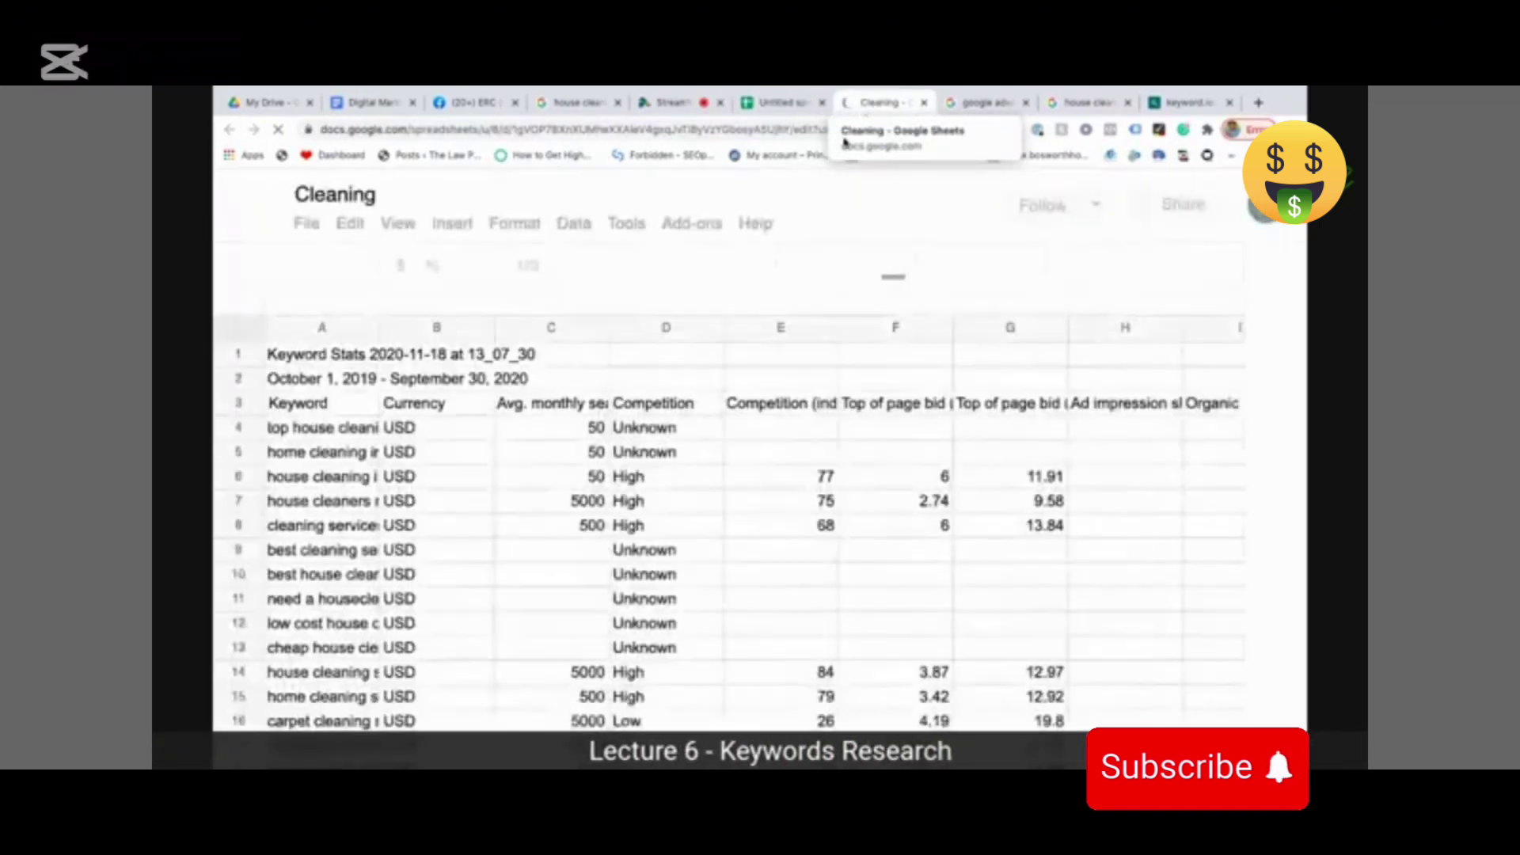
pyautogui.scroll(-5, 830, 491)
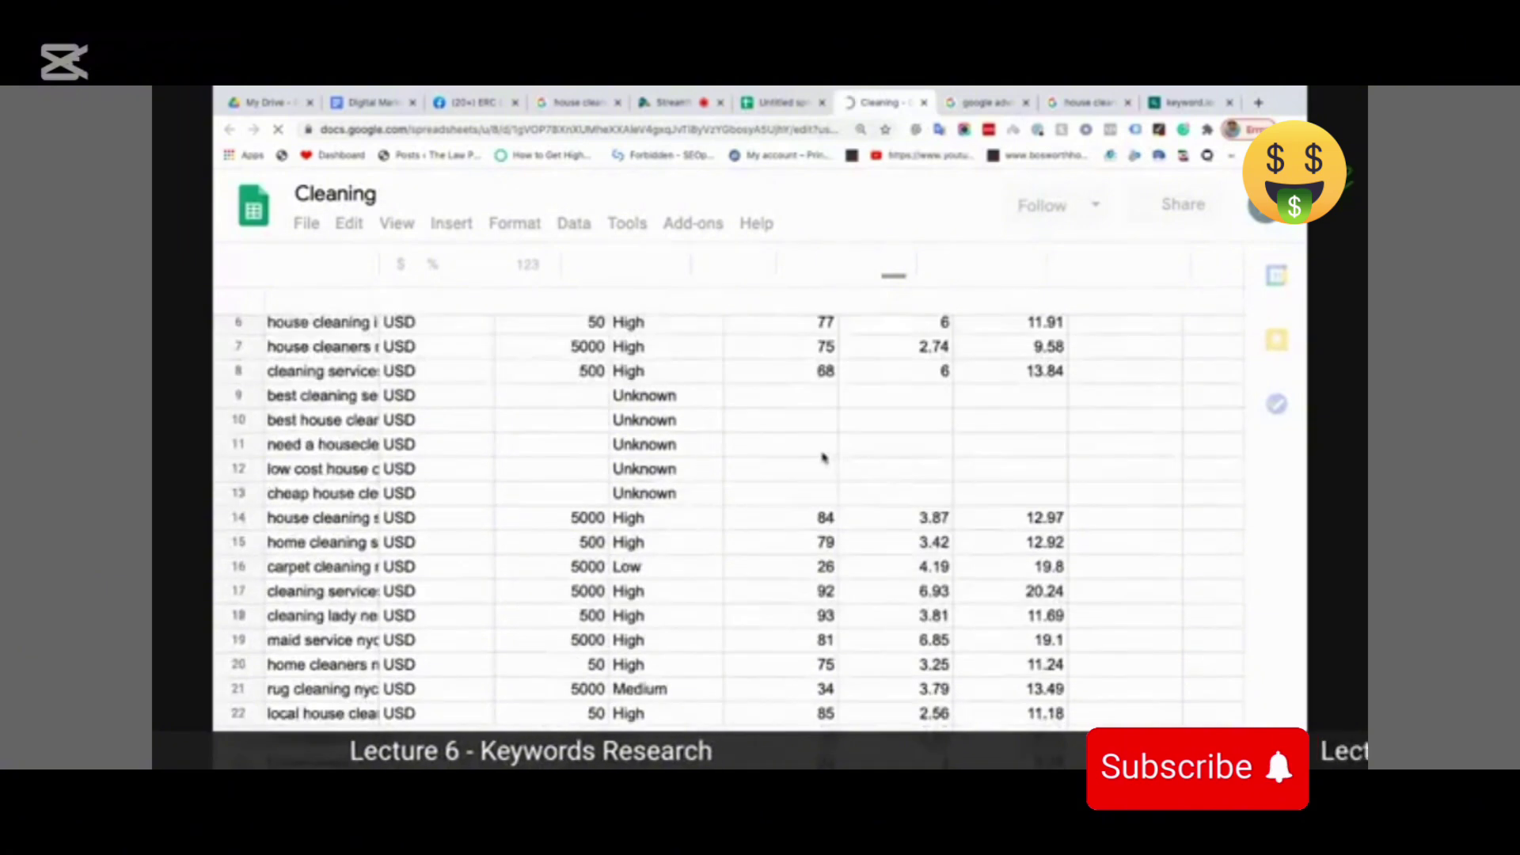
pyautogui.scroll(-2, 823, 458)
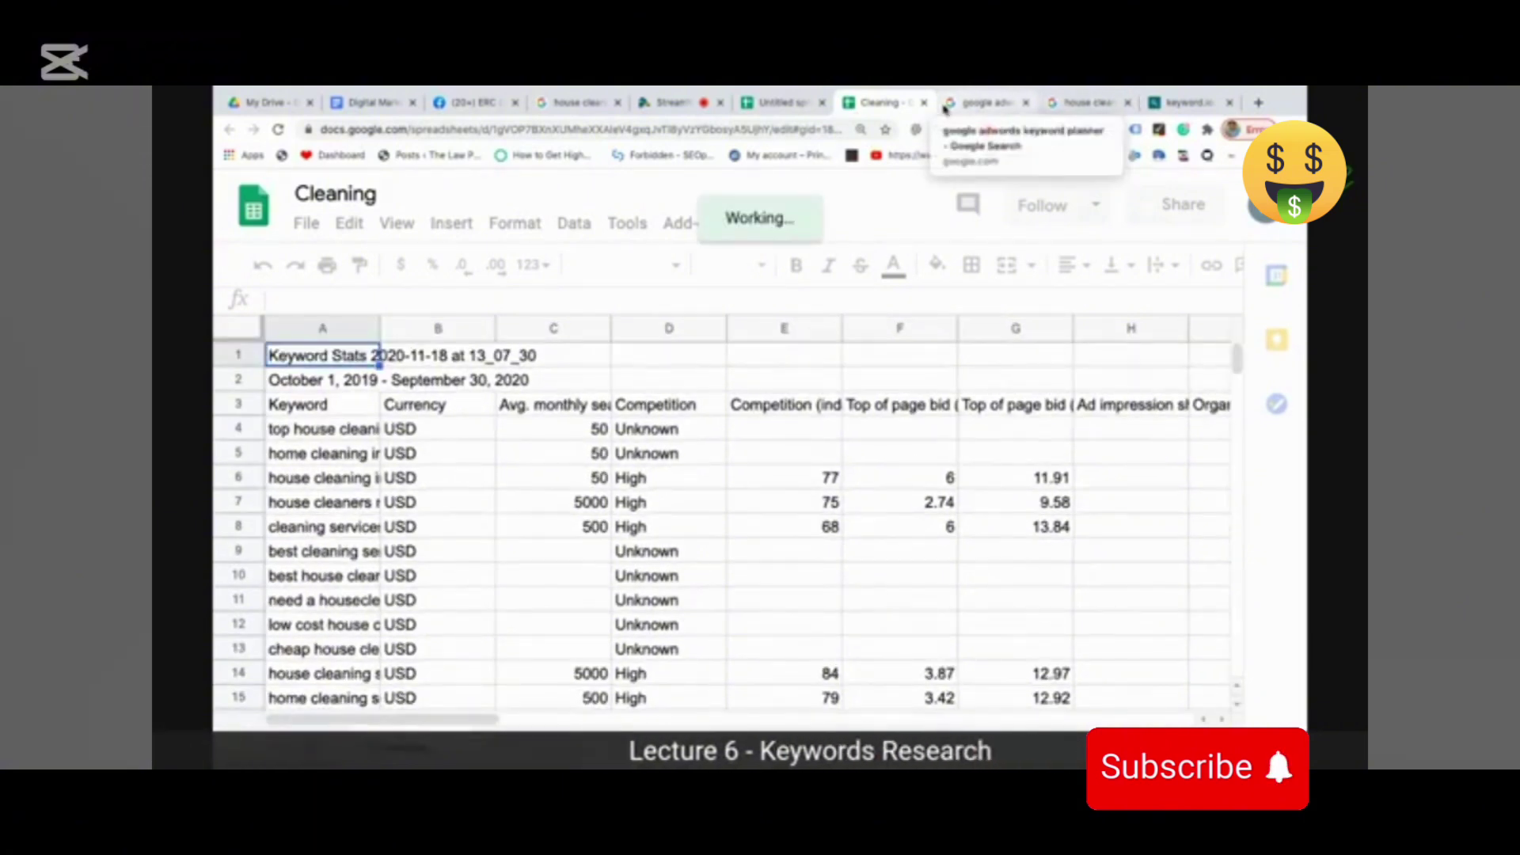
# Switch to Google Ads Keyword Planner in Safari and review the average monthly search ranges of the provided keywords.
pyautogui.press('super+Tab')
pyautogui.press('super+Tab')
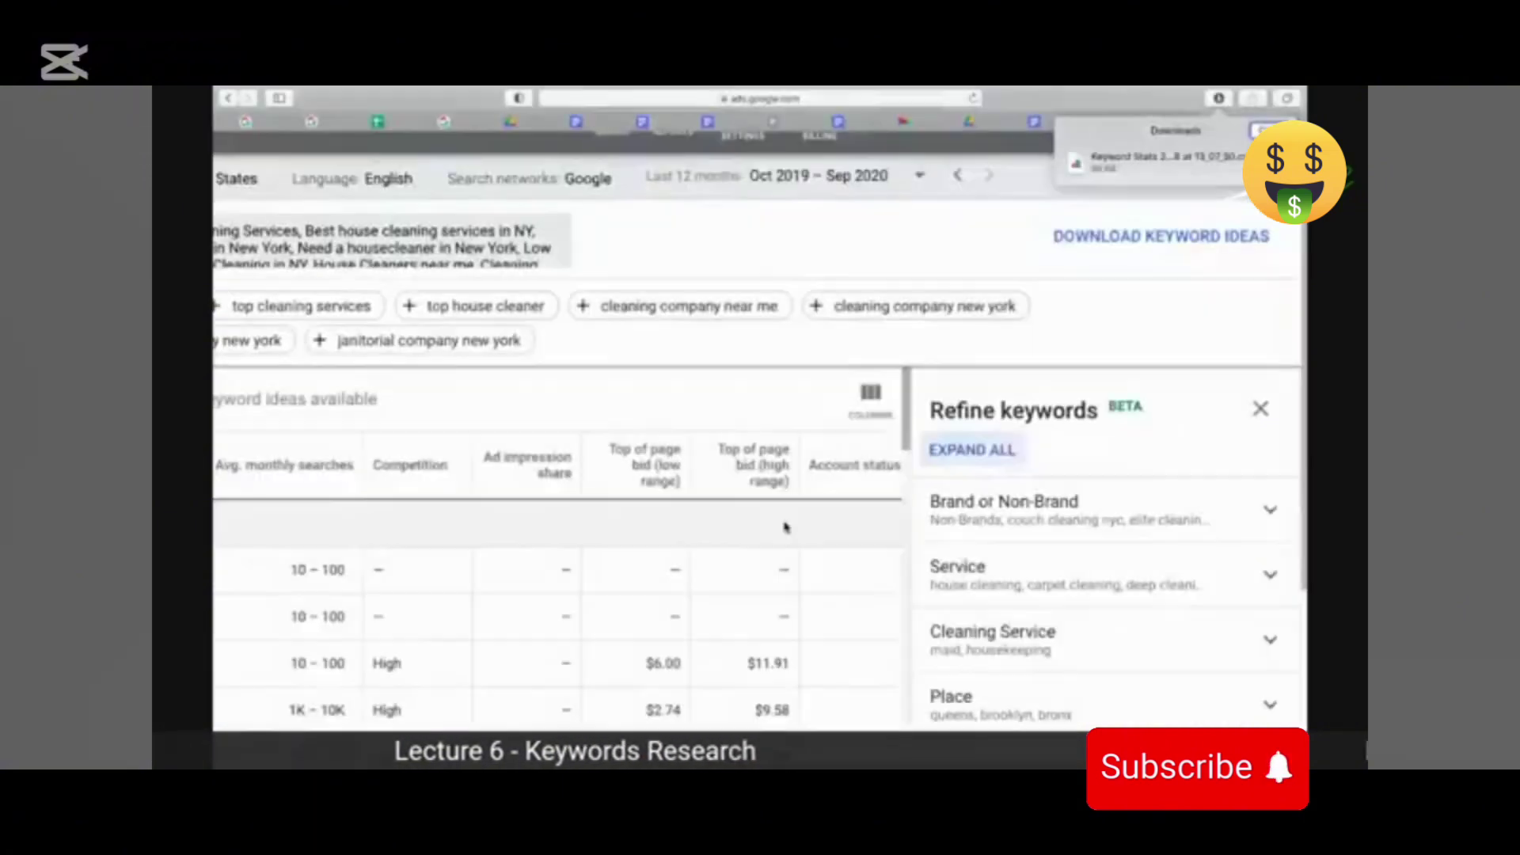
pyautogui.hscroll(-5, 688, 515)
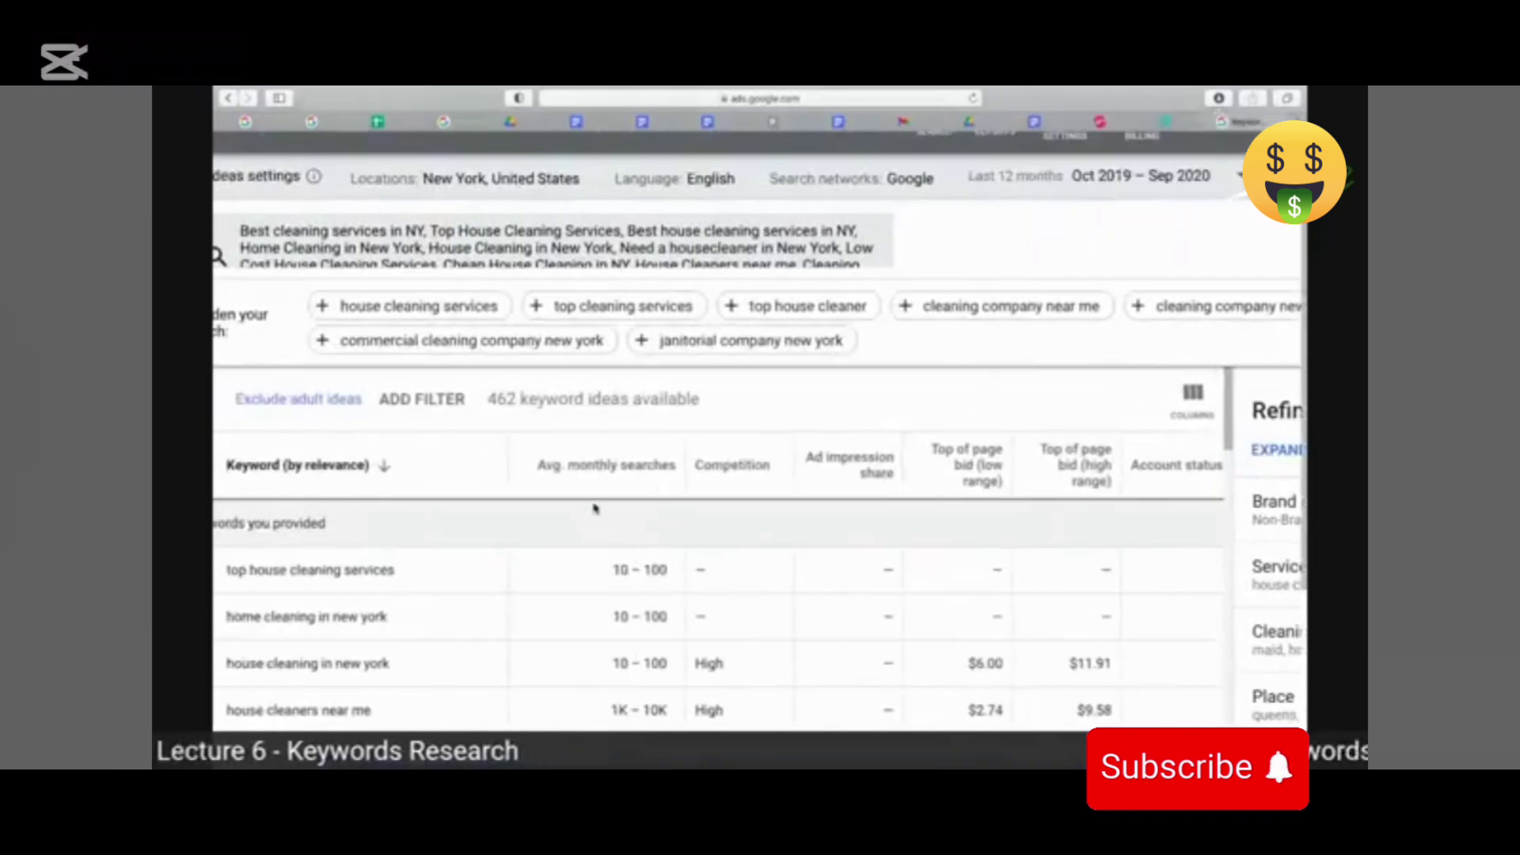
pyautogui.scroll(-3, 598, 511)
pyautogui.scroll(3, 602, 554)
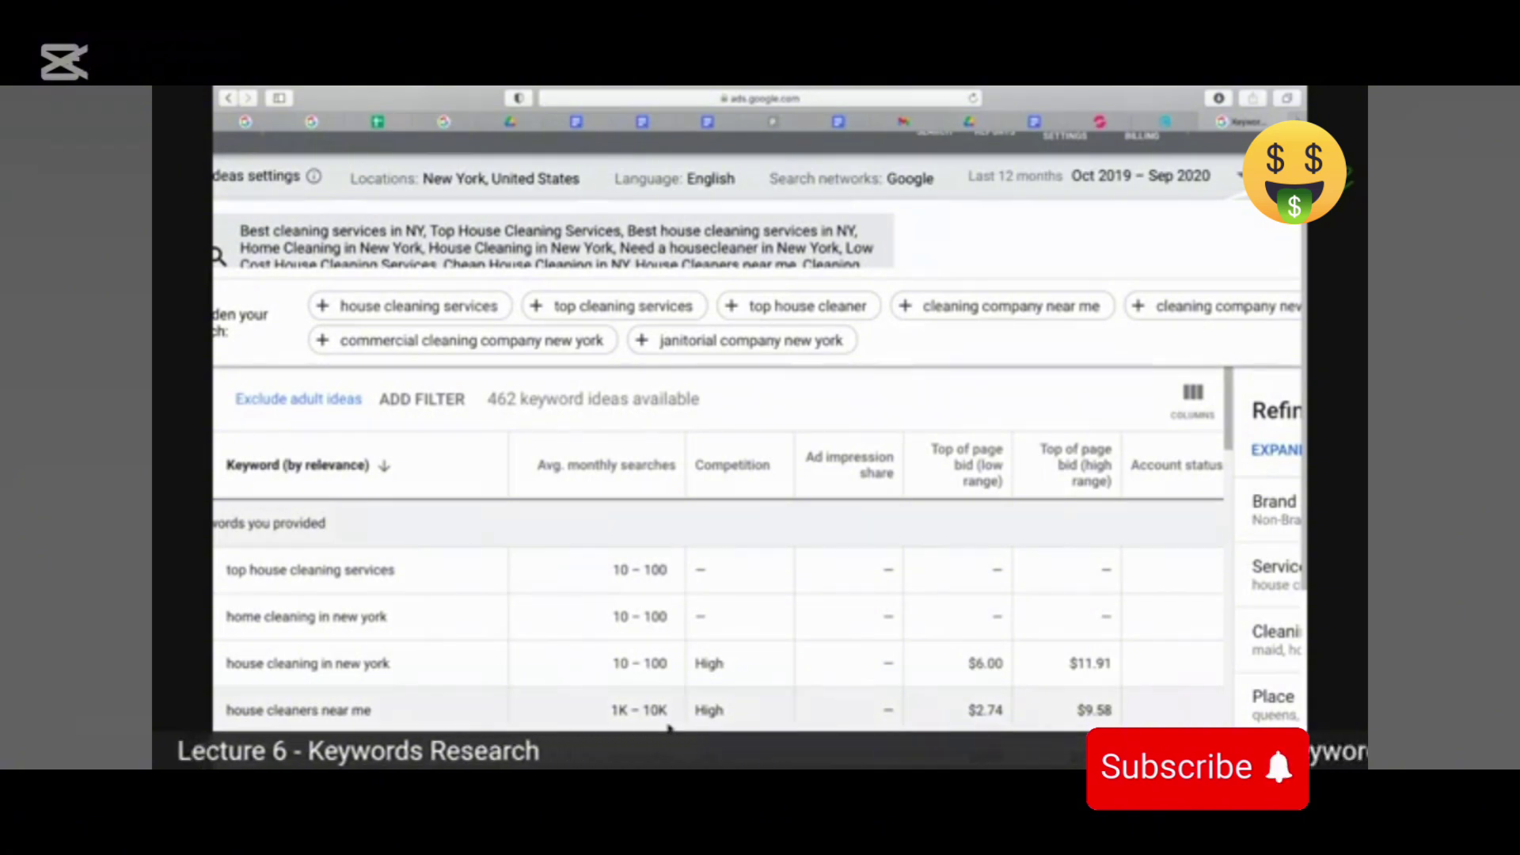
pyautogui.scroll(-3, 657, 665)
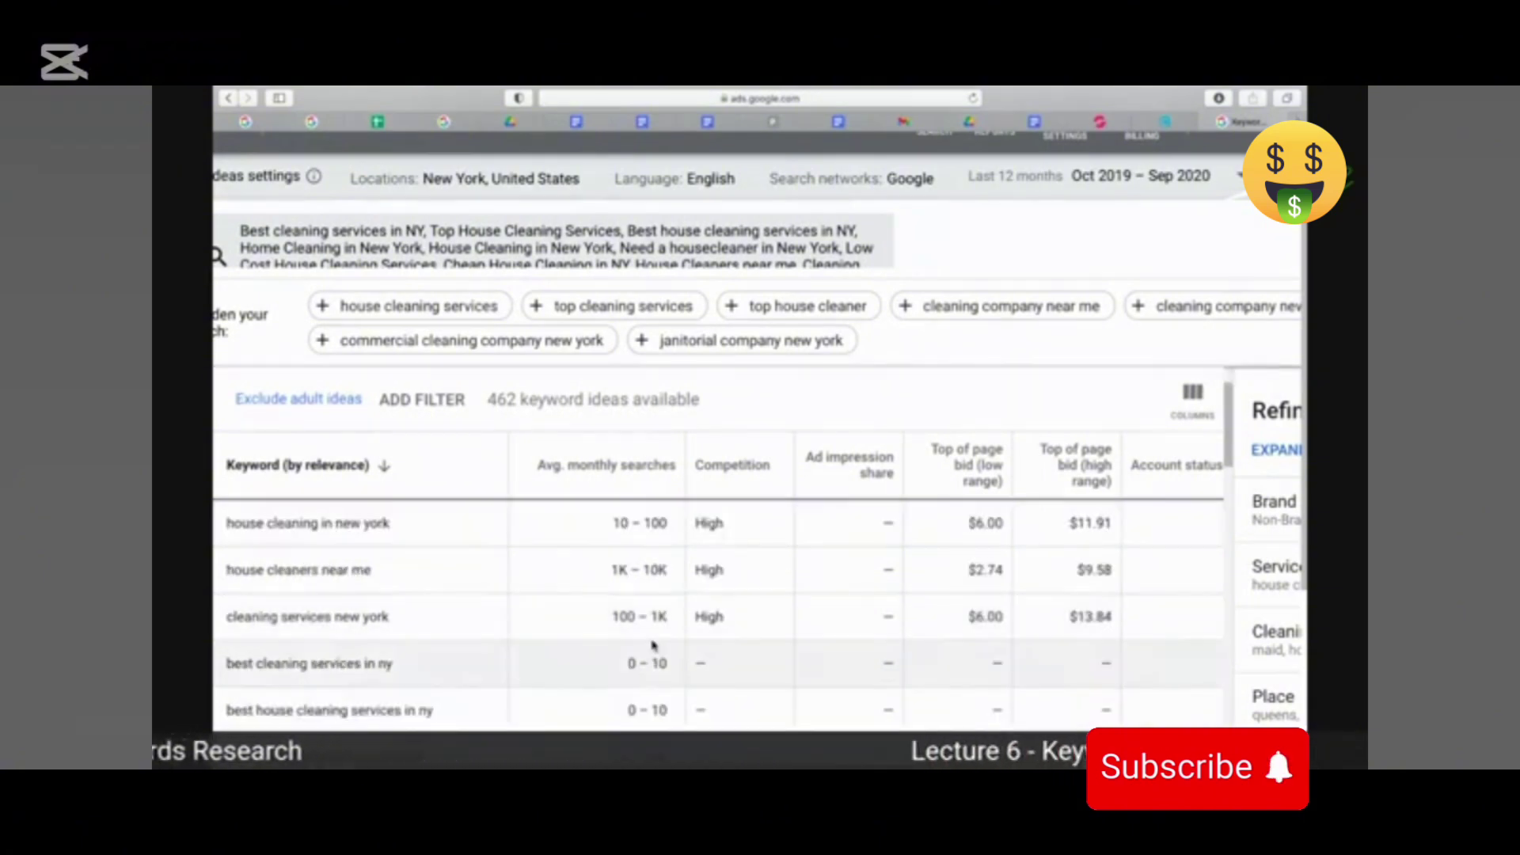
# Return to the Cleaning spreadsheet in Google Sheets and examine the average monthly search values against the Keyword Planner ranges.
pyautogui.press('super+Tab')
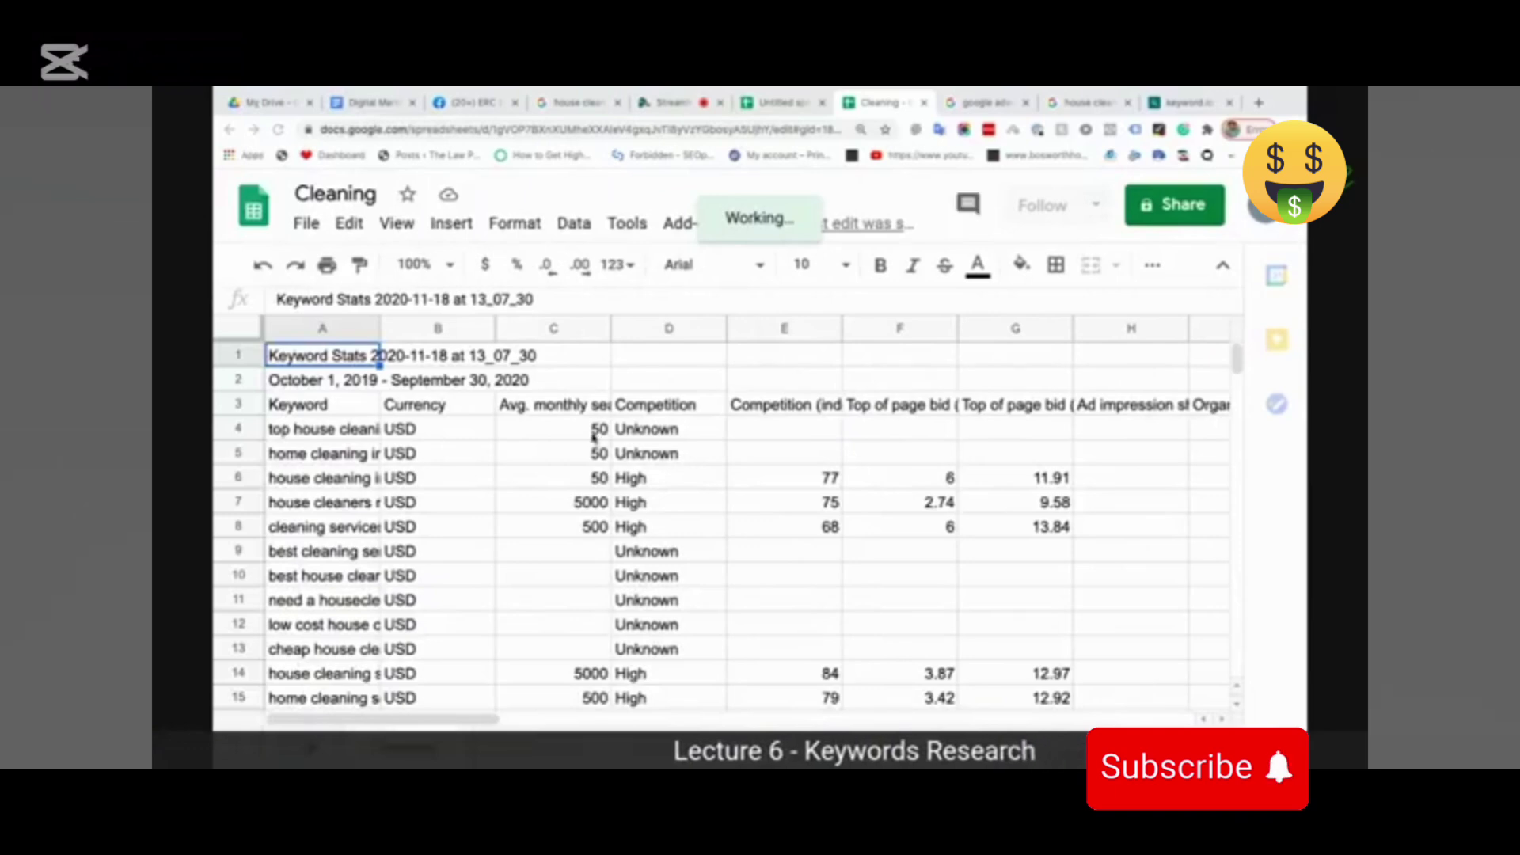
pyautogui.click(592, 436)
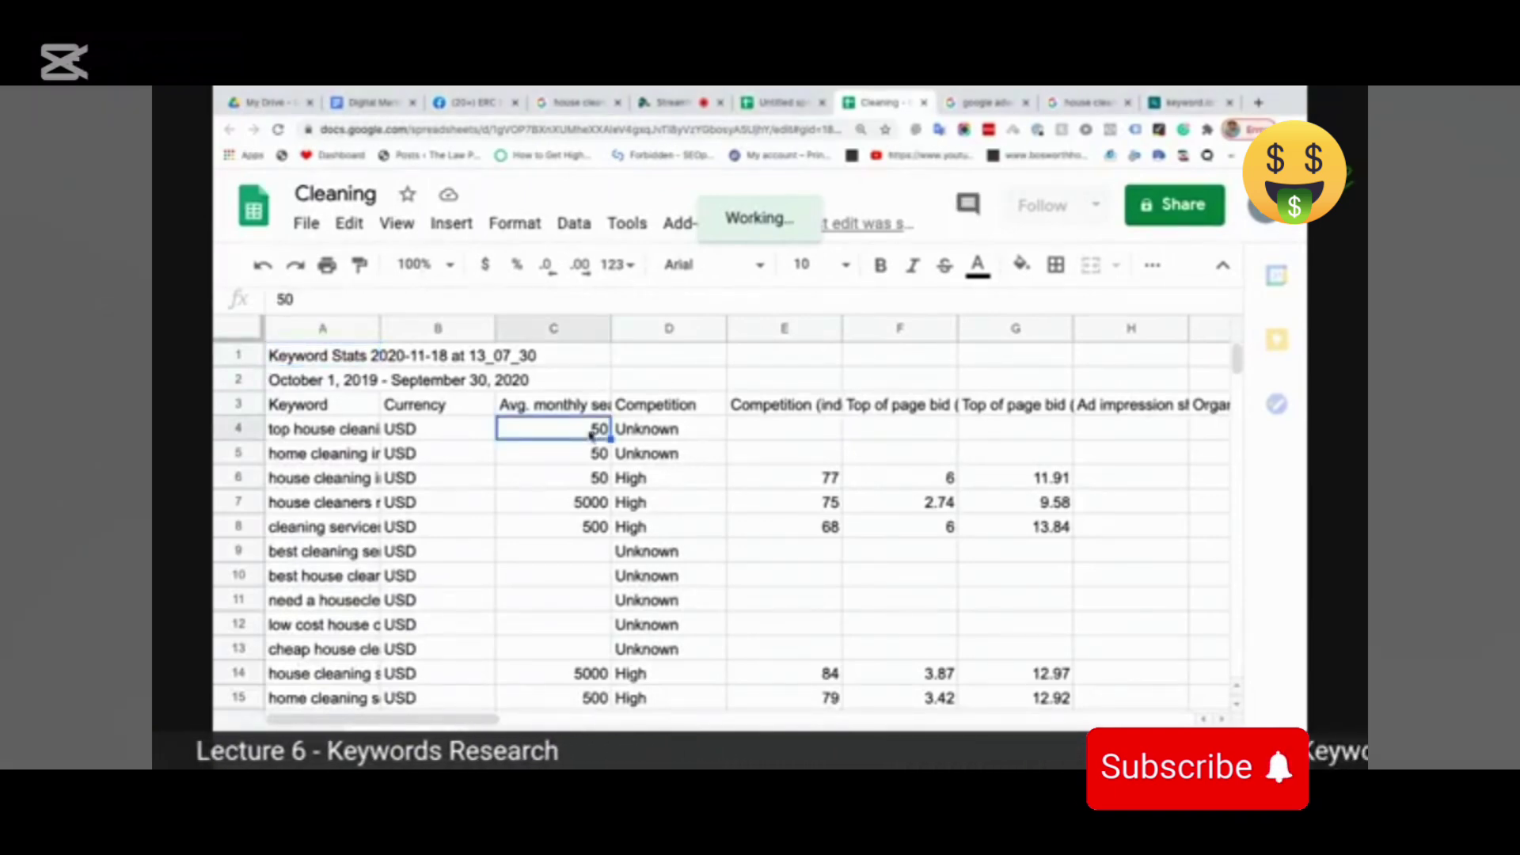
pyautogui.click(592, 504)
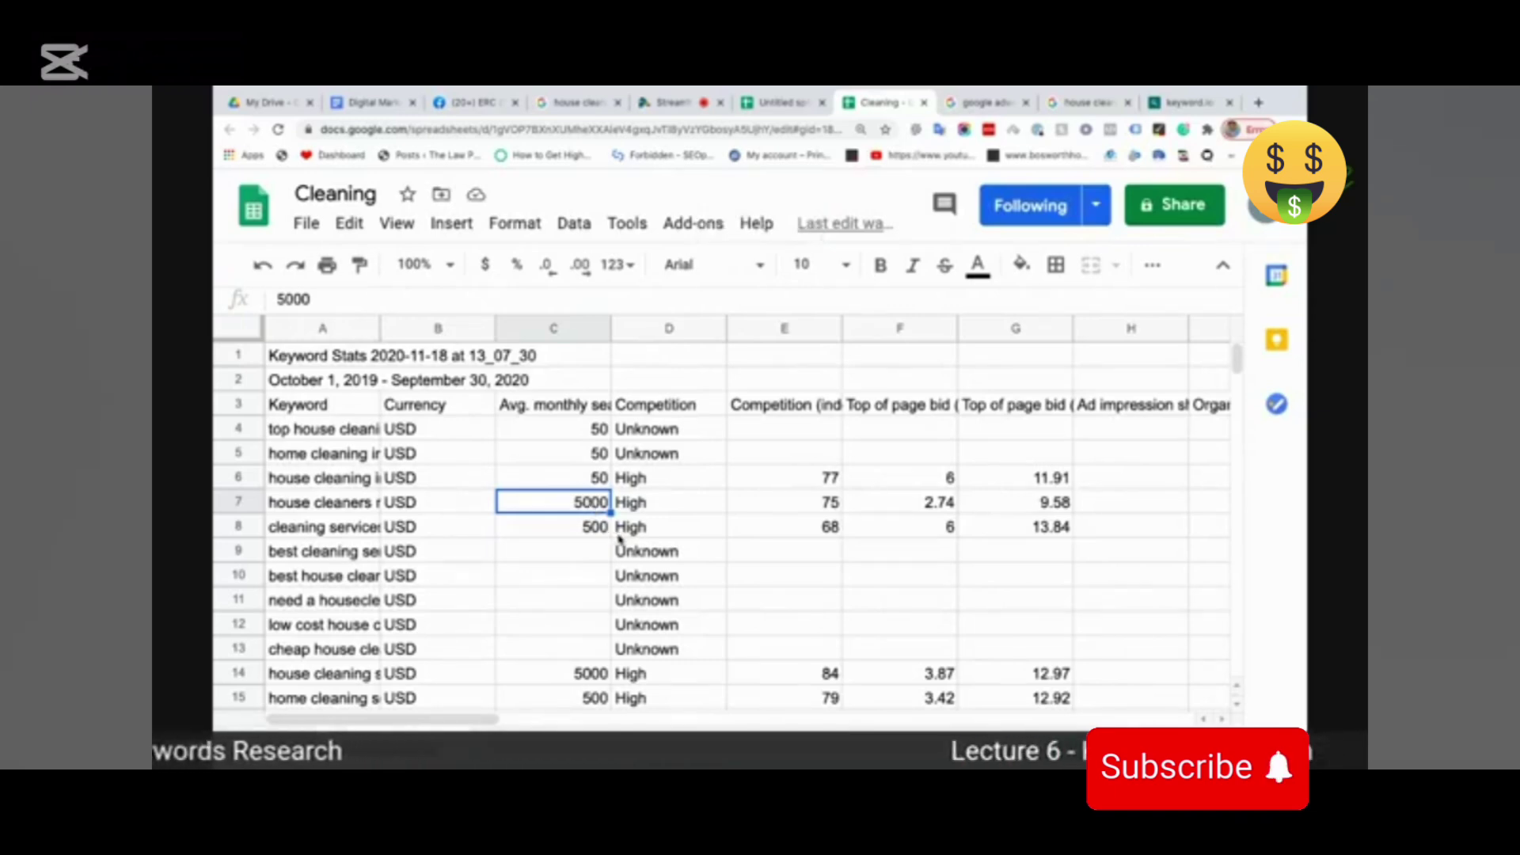
pyautogui.scroll(-7, 648, 529)
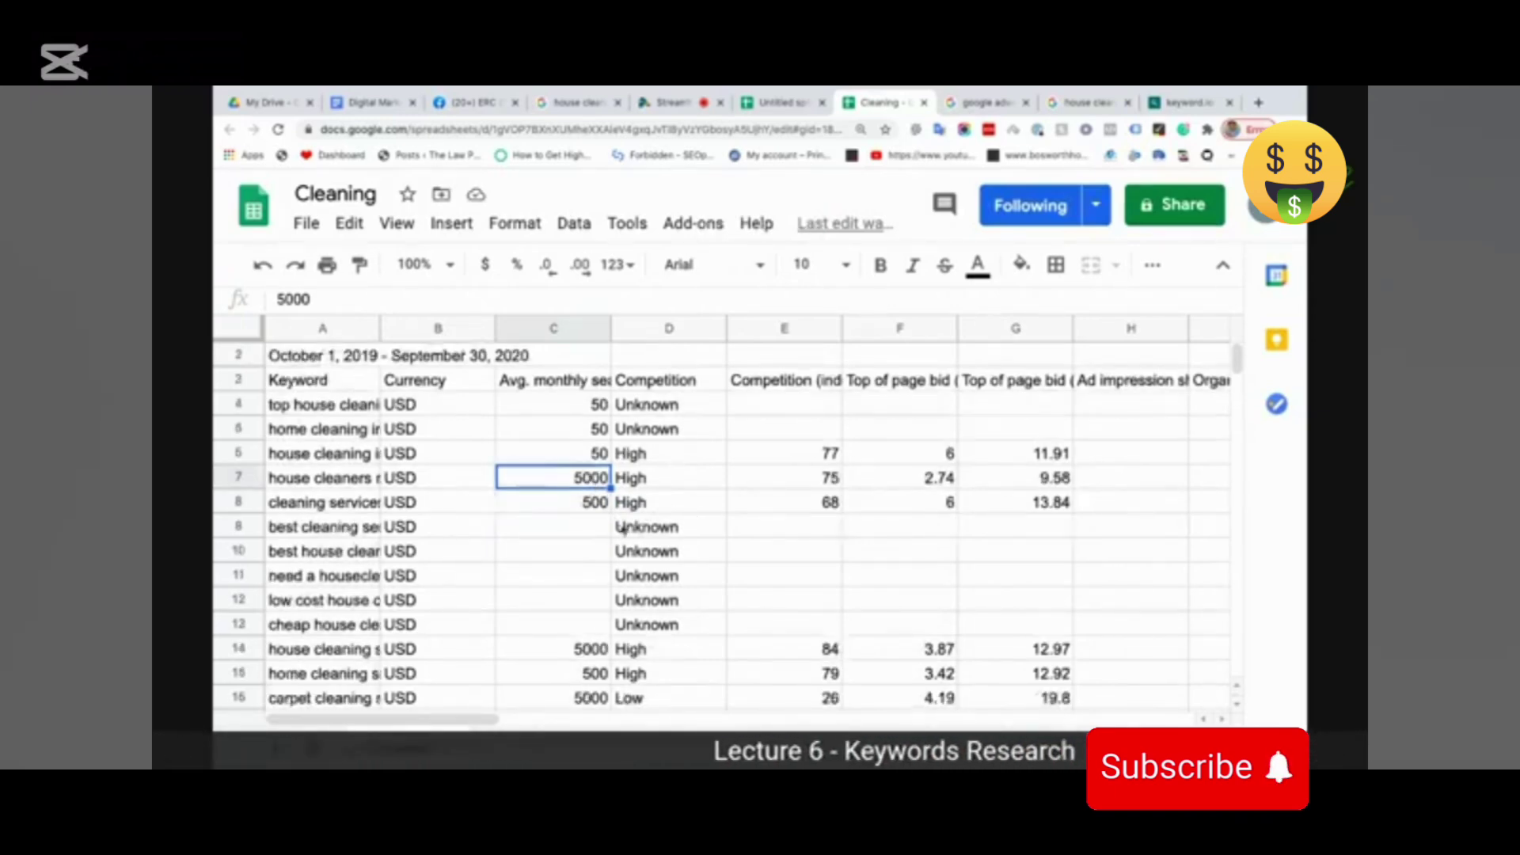
pyautogui.scroll(-12, 621, 519)
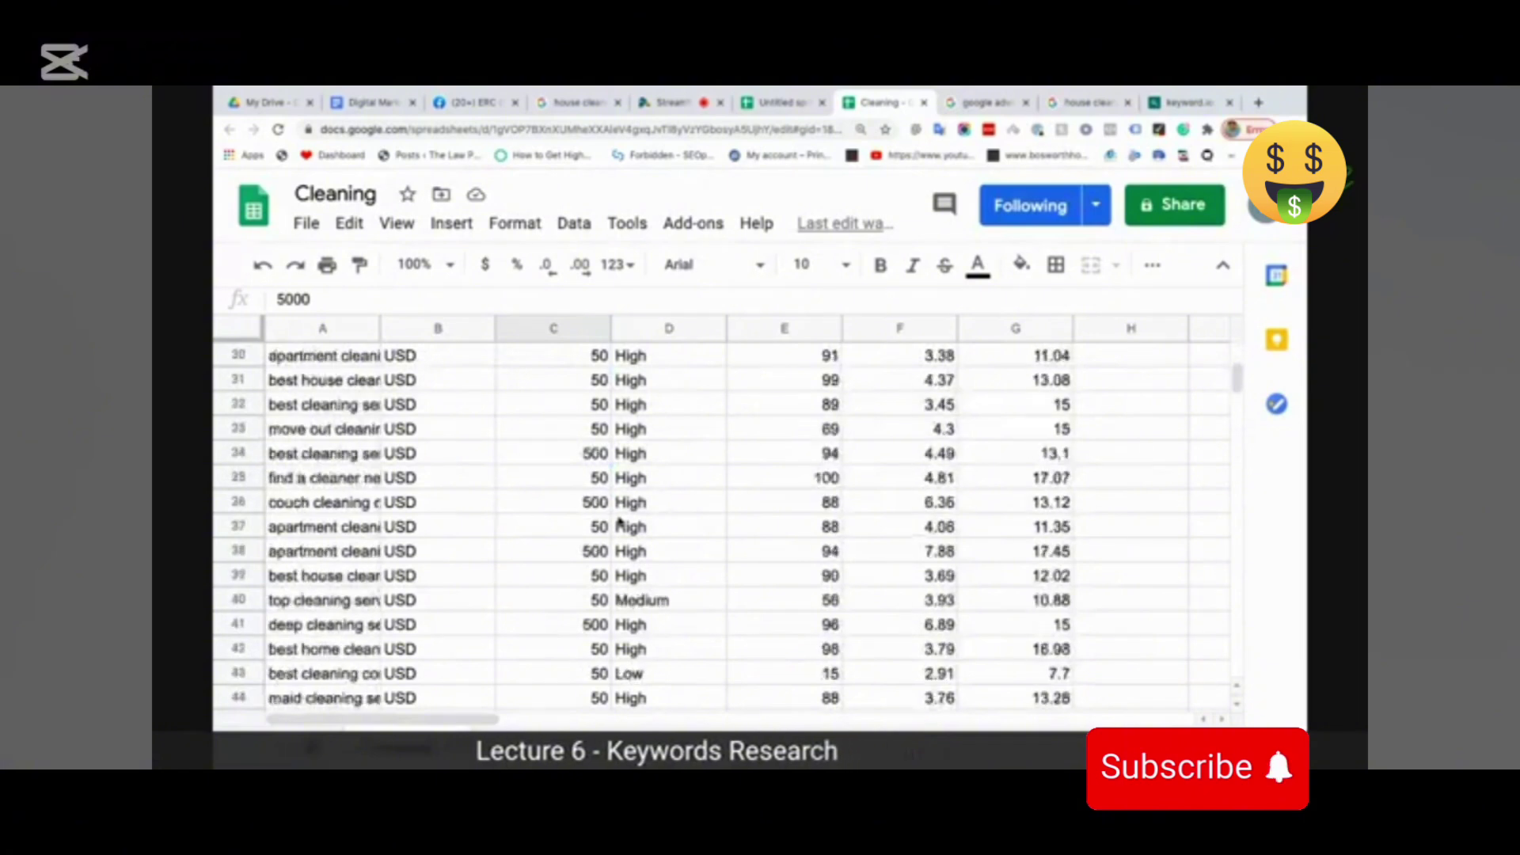
pyautogui.scroll(20, 621, 507)
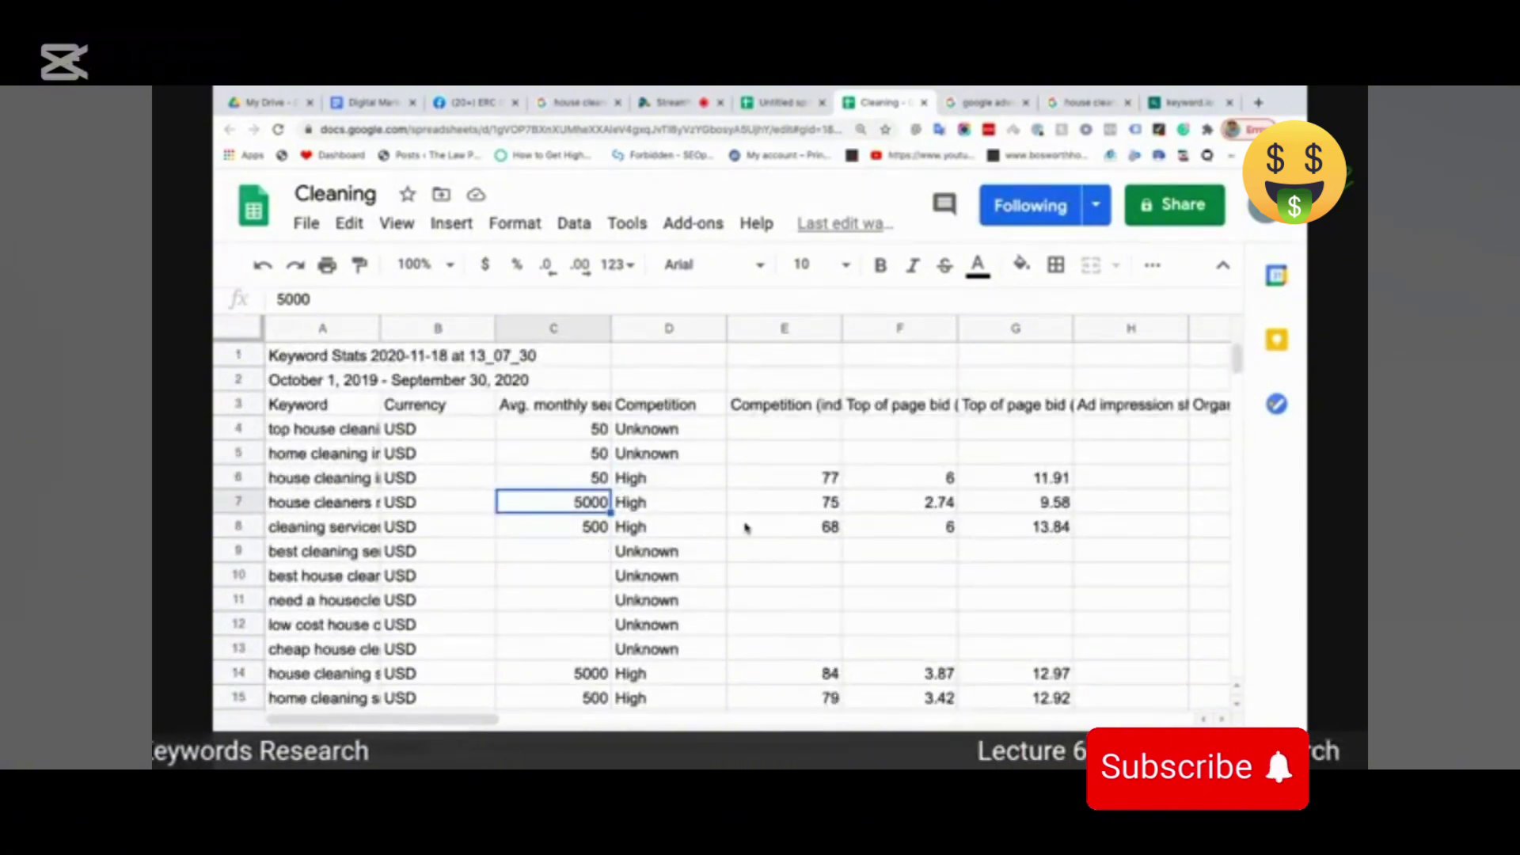
pyautogui.moveTo(591, 437); pyautogui.dragTo(584, 494)
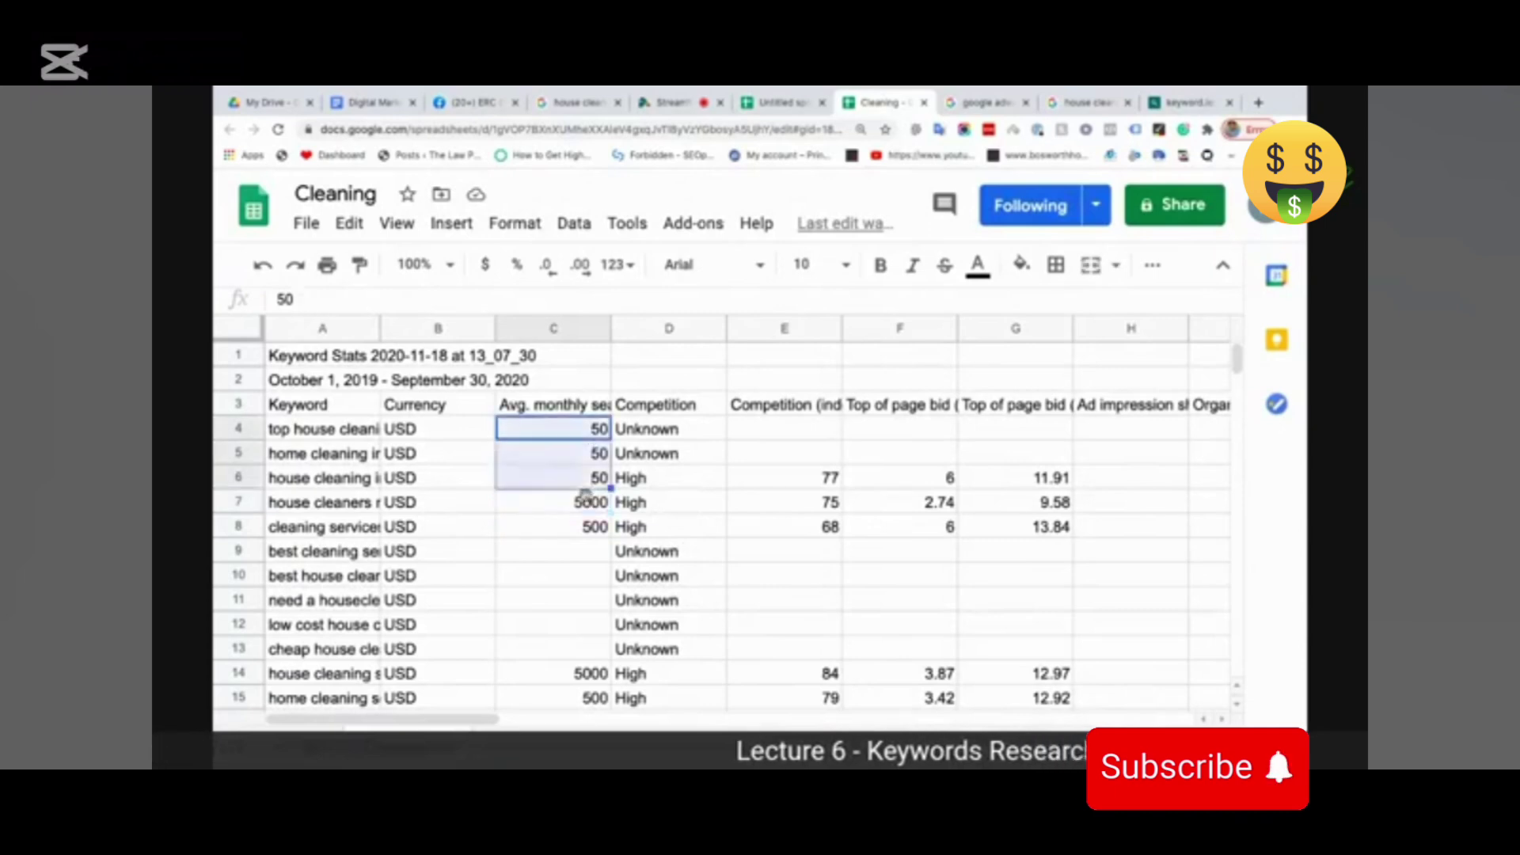
pyautogui.click(580, 530)
pyautogui.click(593, 434)
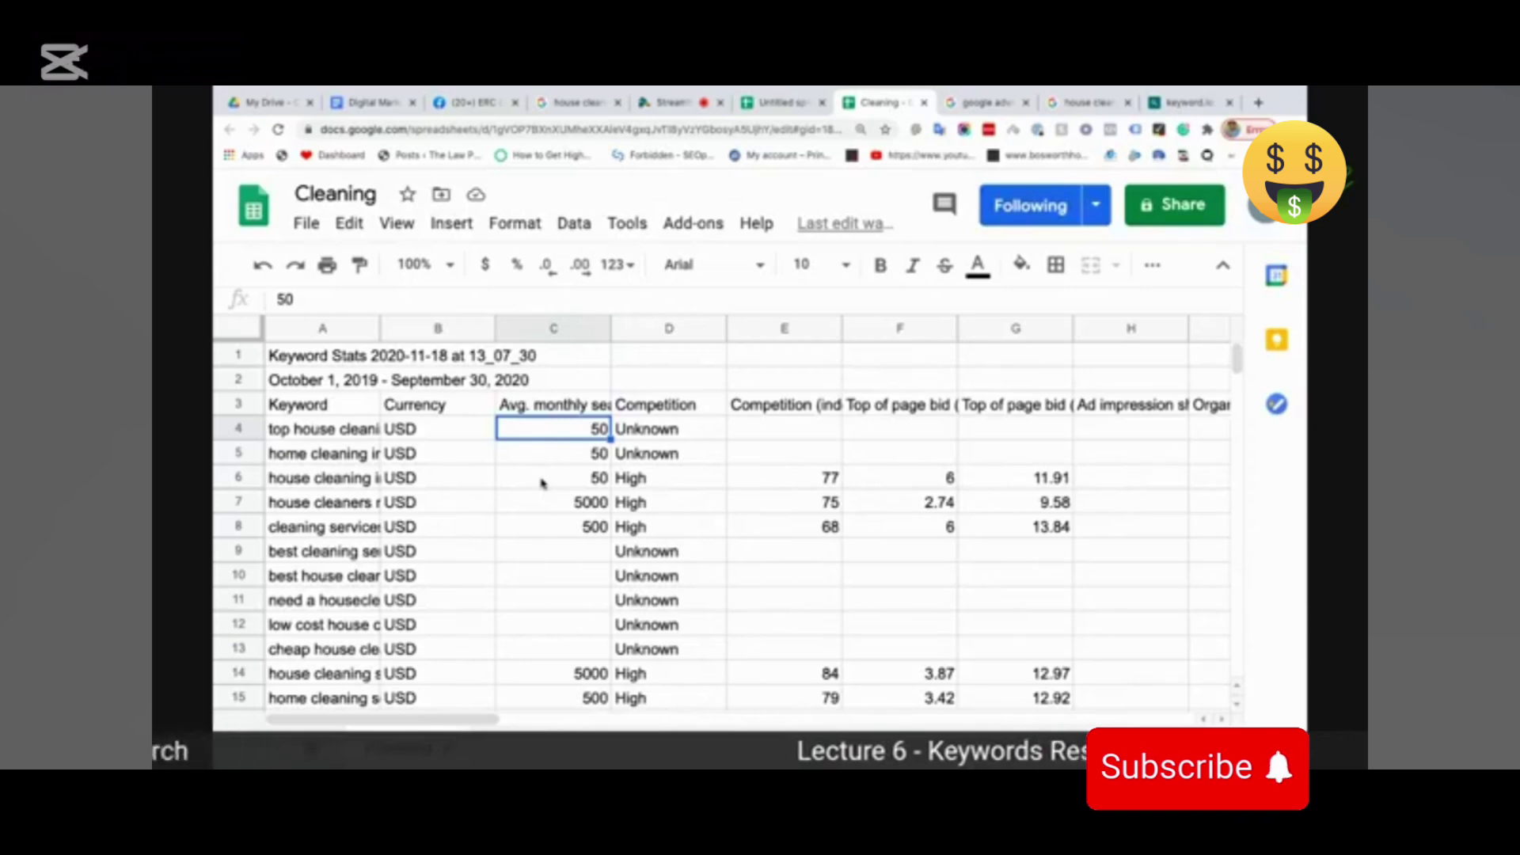
# Fit the Keyword column's width to its contents so the full keywords can be read.
pyautogui.click(440, 400)
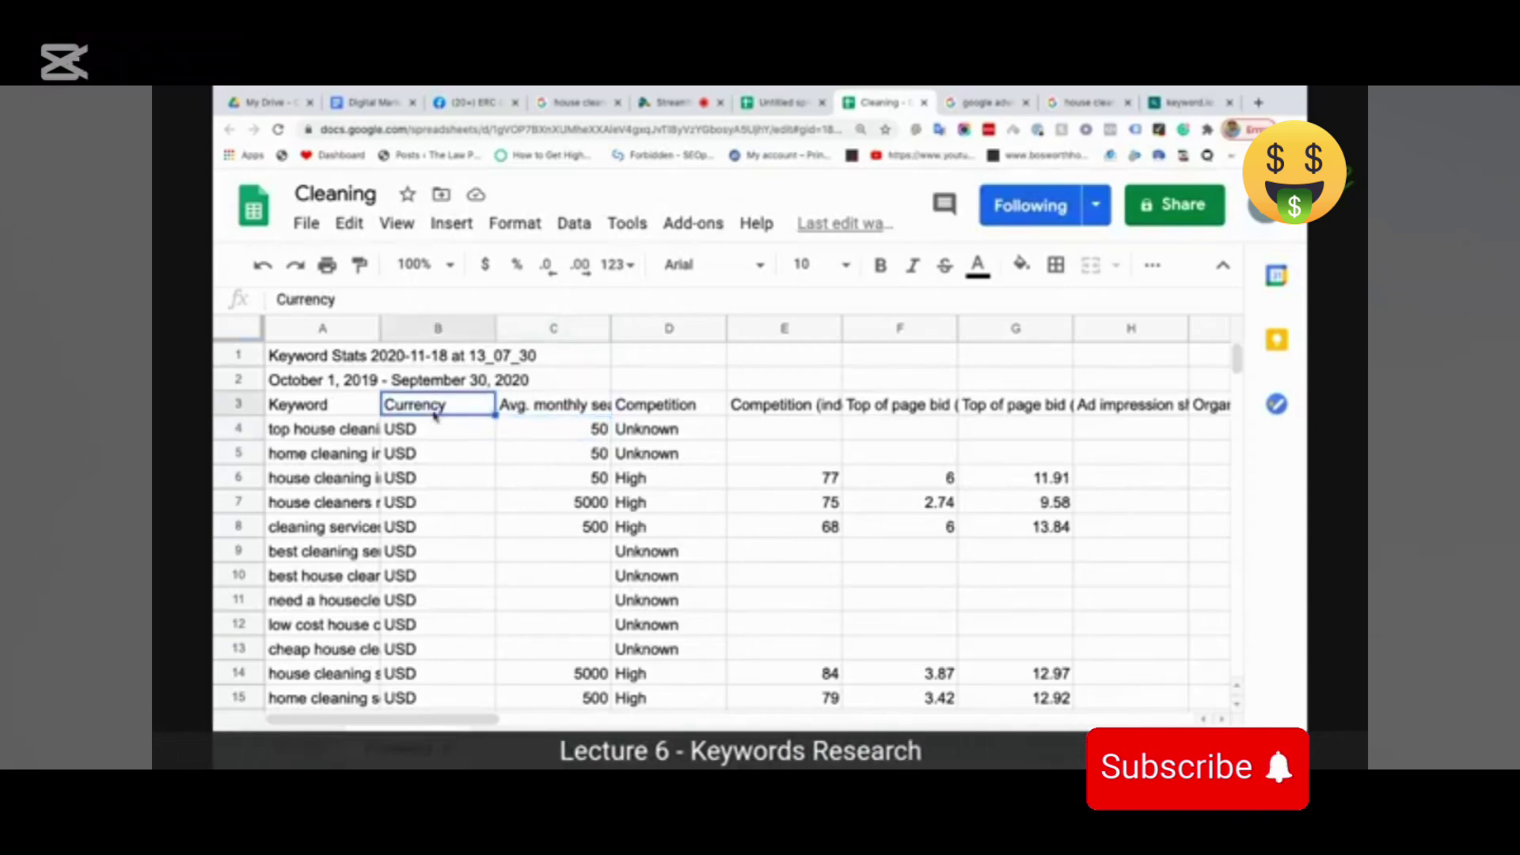
pyautogui.doubleClick(377, 328)
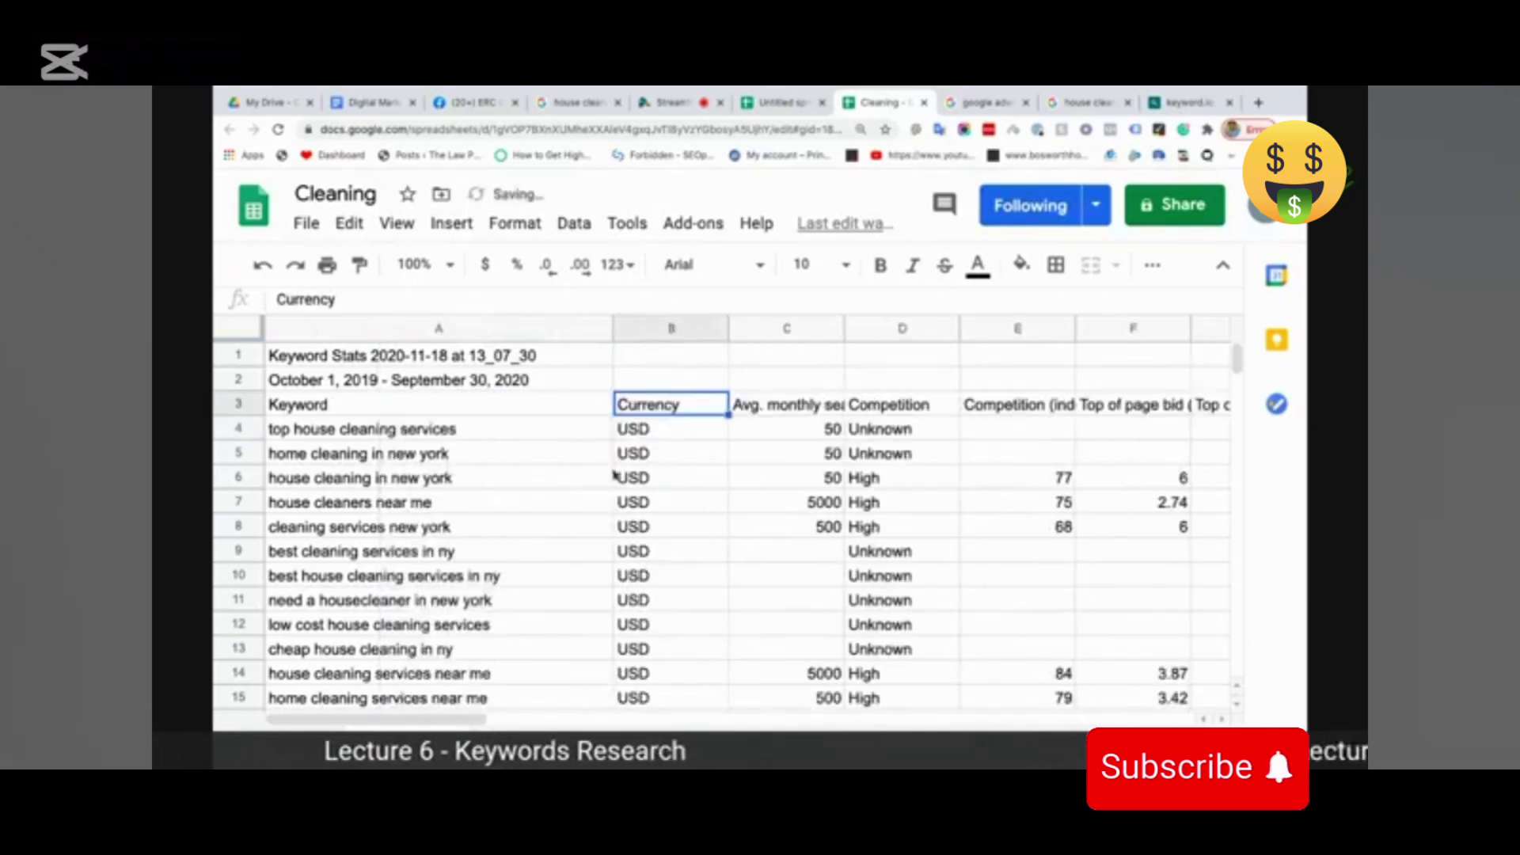
pyautogui.scroll(-3, 707, 480)
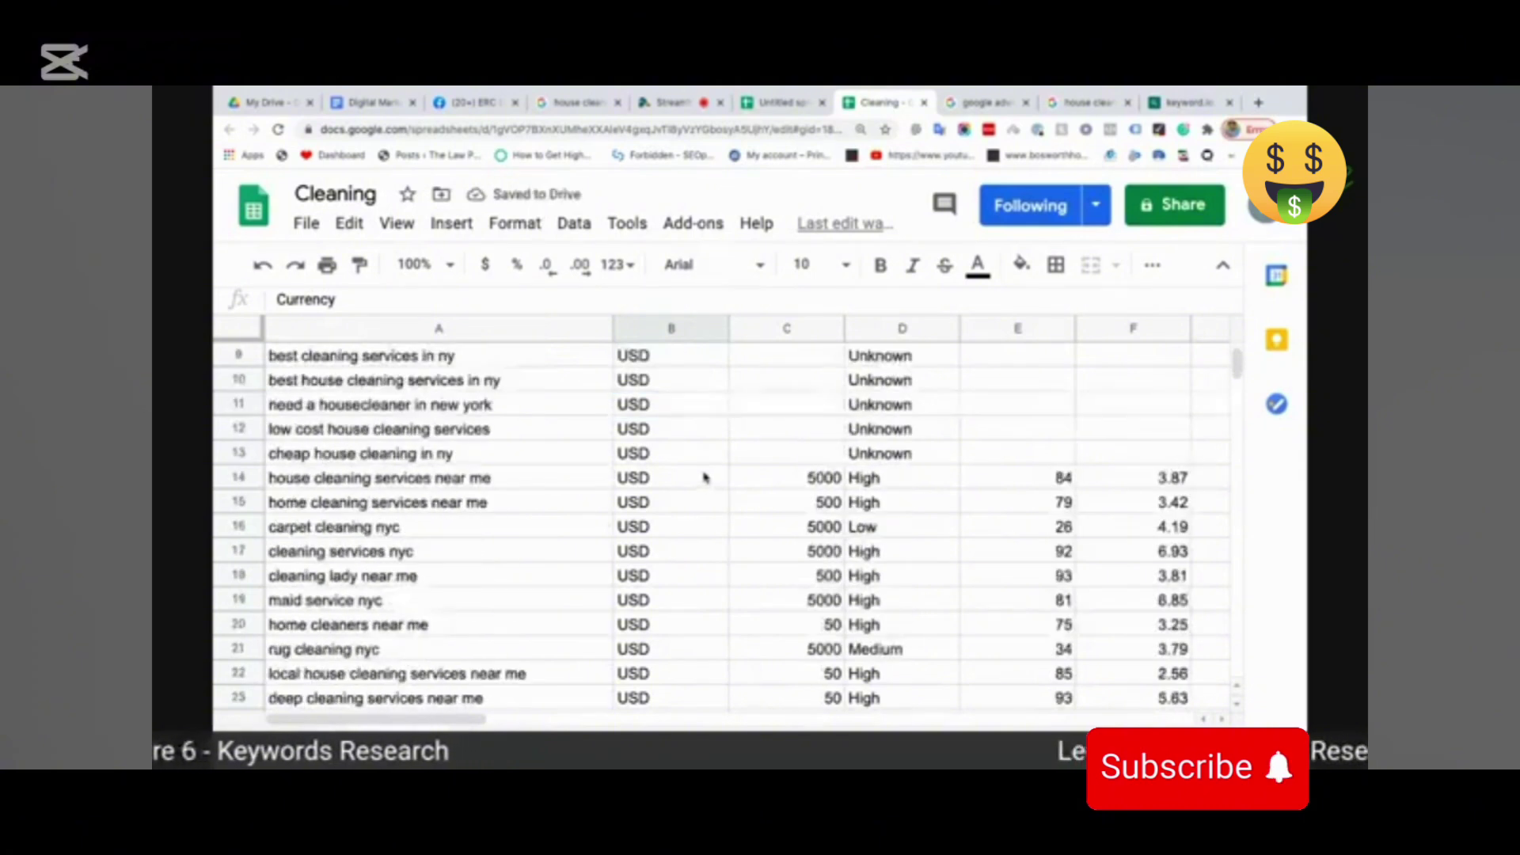
pyautogui.scroll(3, 702, 475)
# Examine the indexed competition and low-range top of page bid values in the first keyword rows.
pyautogui.press('Right')
pyautogui.press('Right')
pyautogui.press('Right')
pyautogui.press('Right')
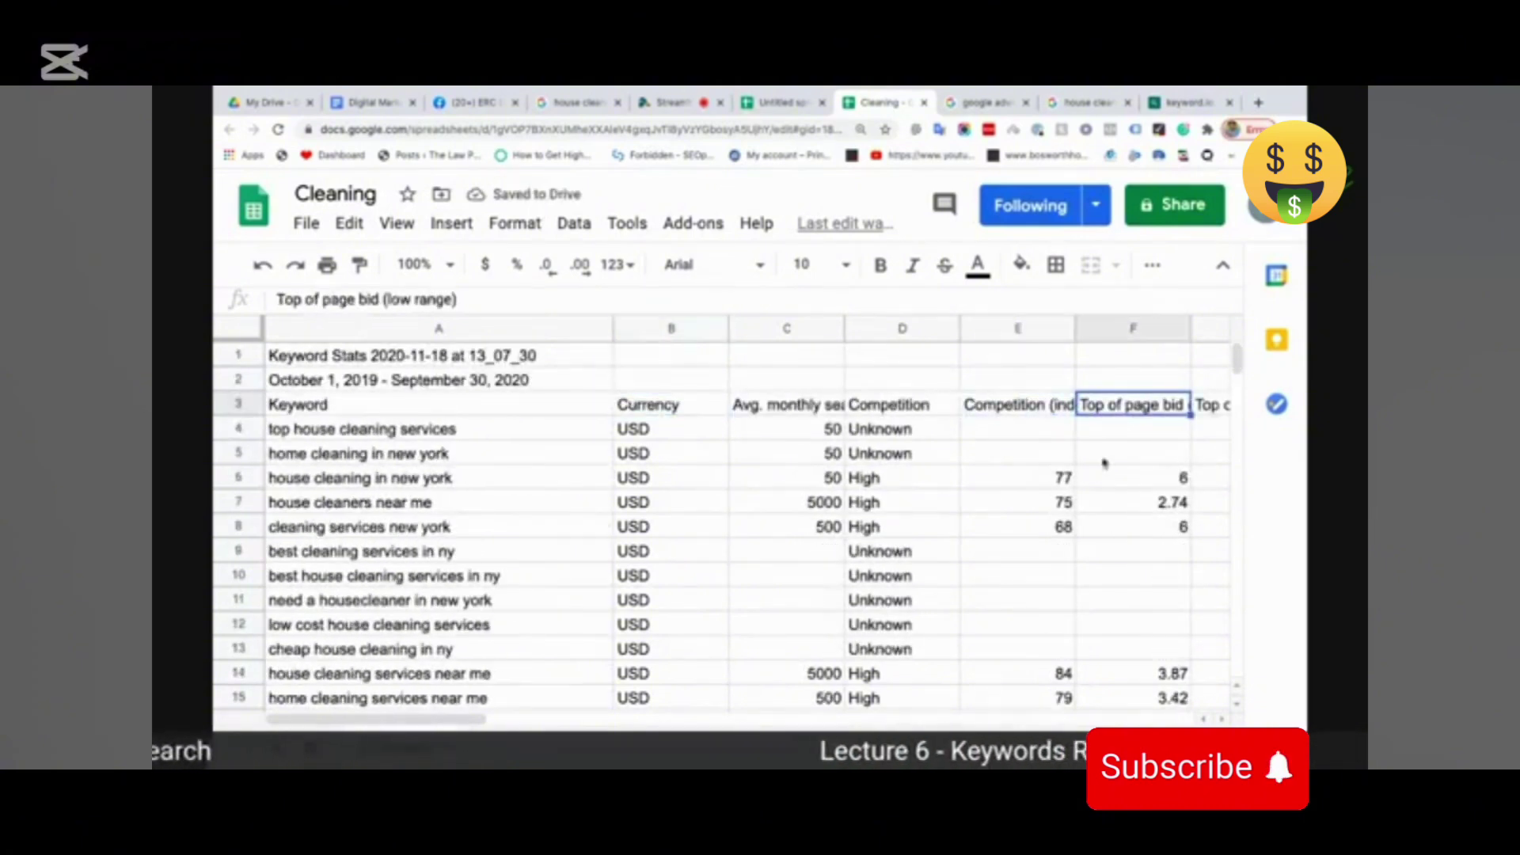
pyautogui.press('Left')
pyautogui.press('Down')
pyautogui.press('Down')
pyautogui.press('Down')
pyautogui.click(1051, 505)
pyautogui.press('Right')
pyautogui.press('Left')
pyautogui.press('Down')
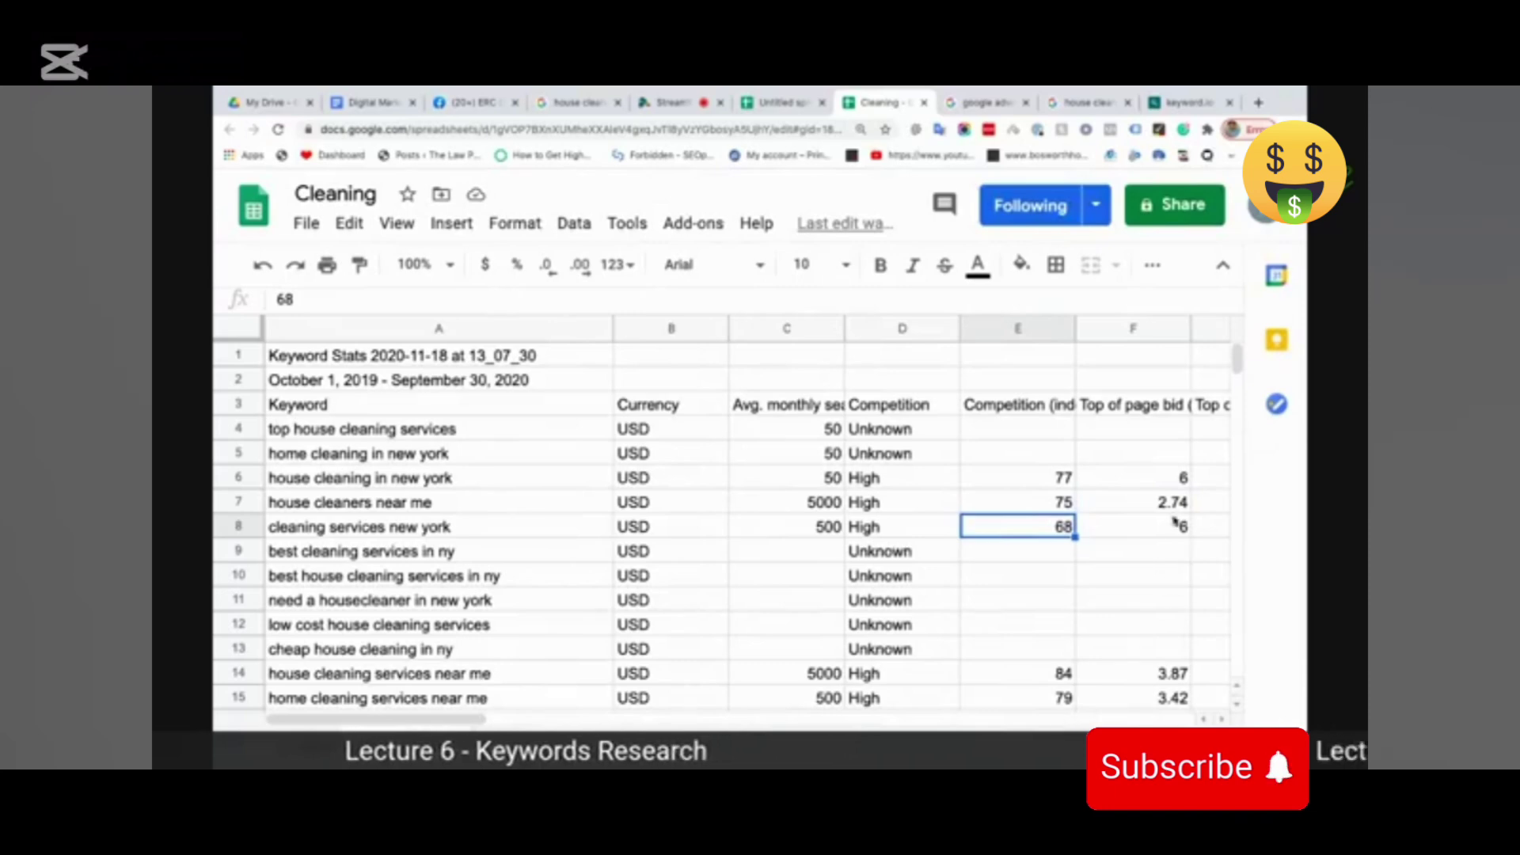
pyautogui.press('Right')
pyautogui.press('Up')
pyautogui.press('Up')
pyautogui.click(1176, 526)
# Delete the Currency column from the Cleaning spreadsheet.
pyautogui.click(661, 332)
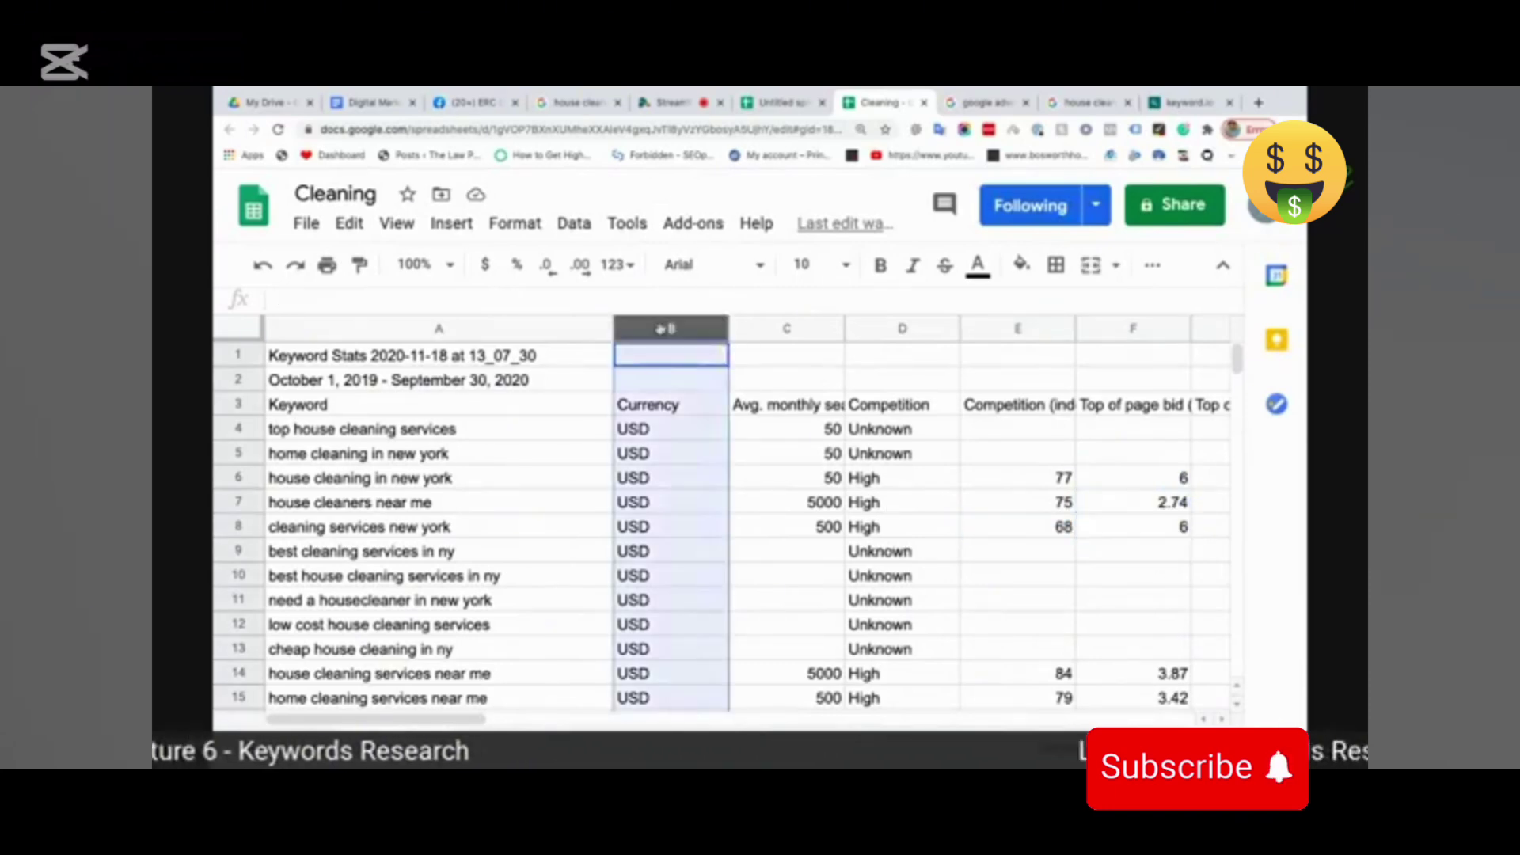
pyautogui.rightClick(661, 332)
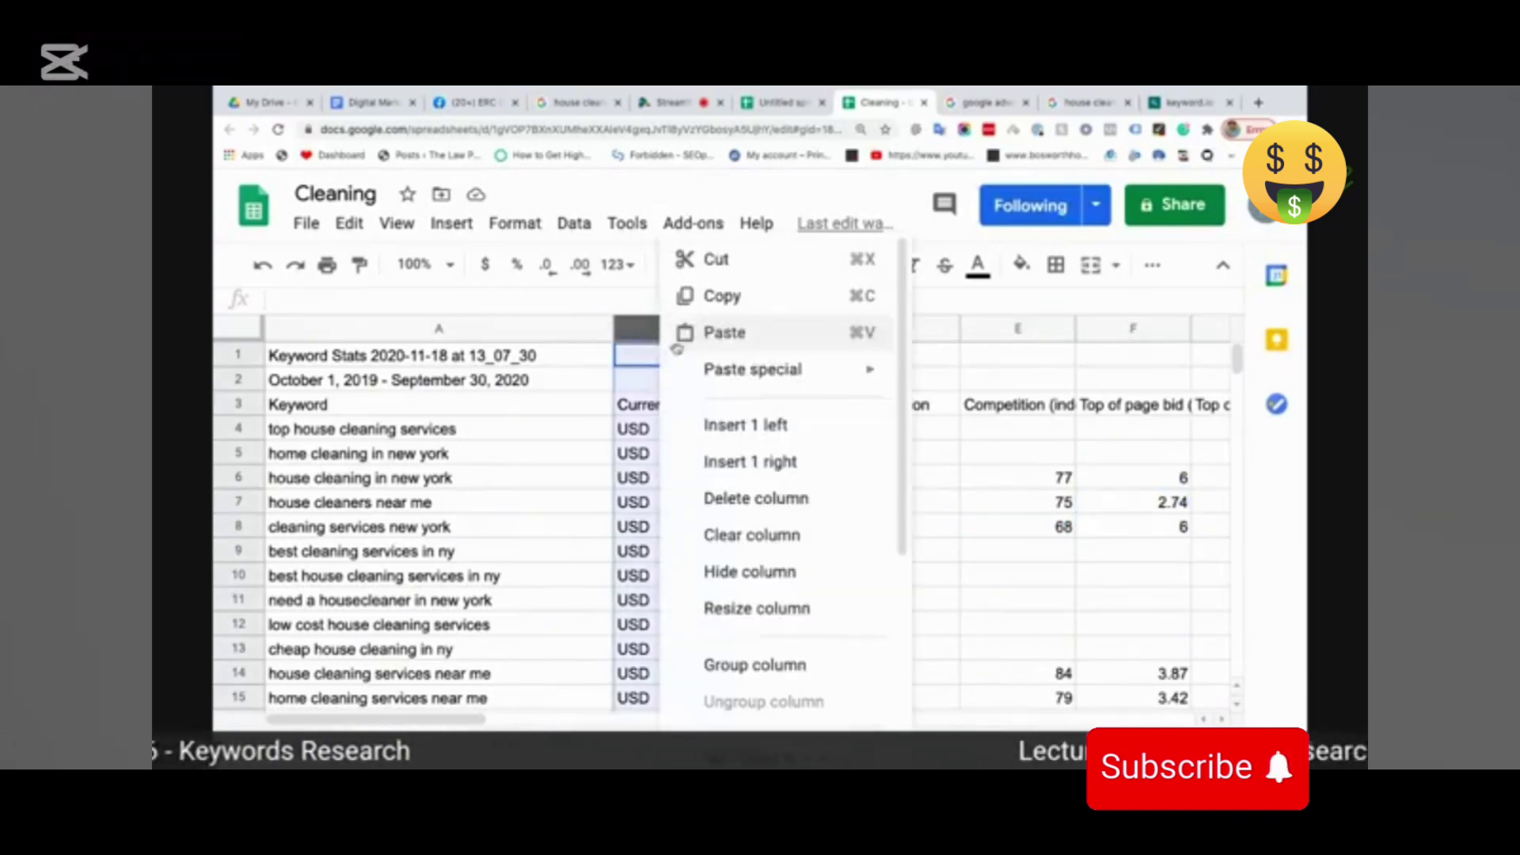
pyautogui.click(748, 498)
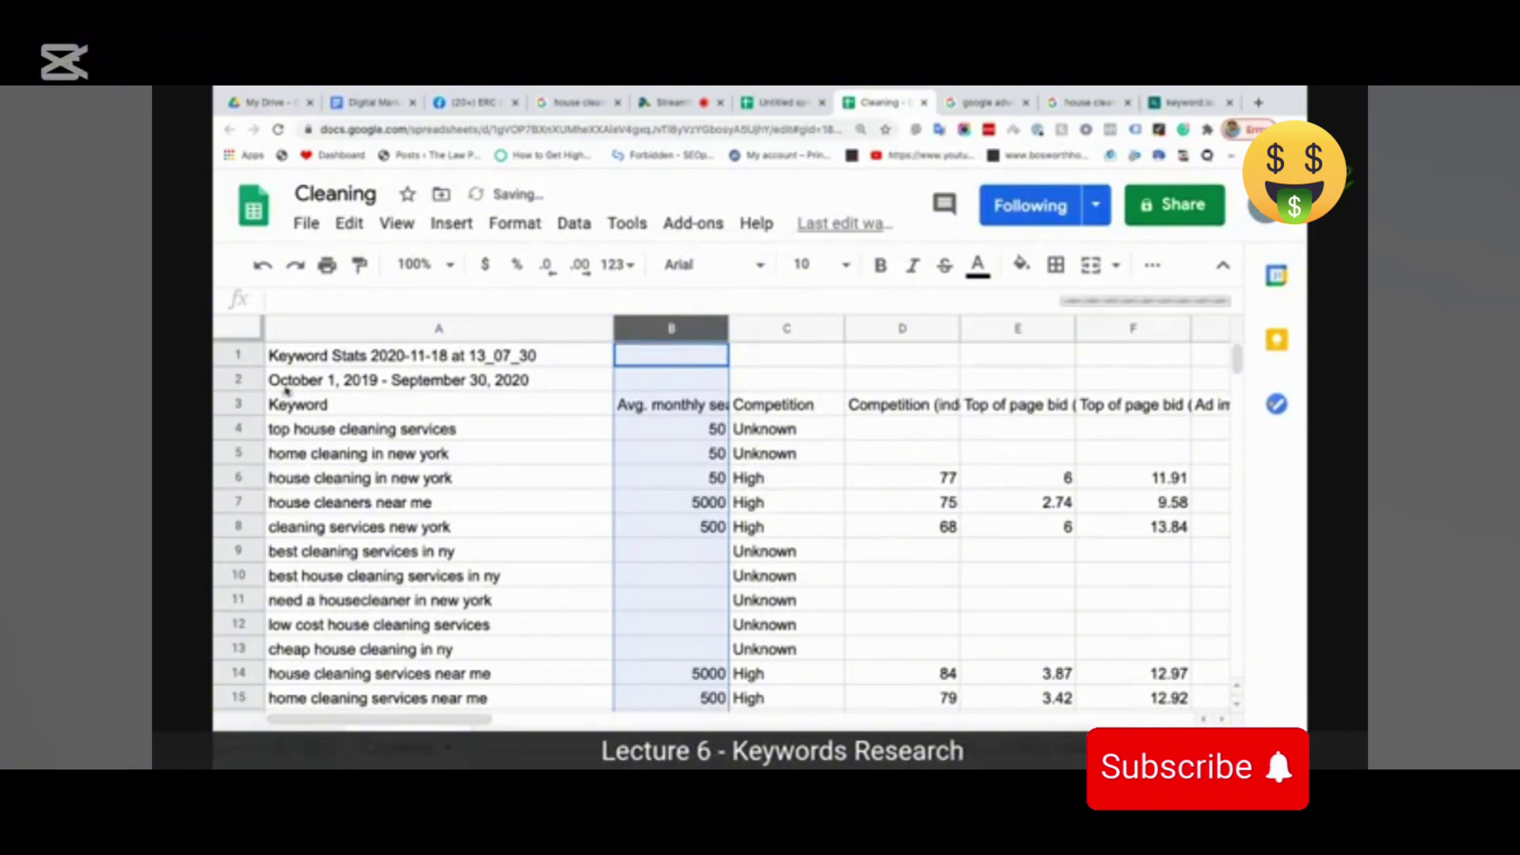
# Delete the date range row and the Keyword Stats title row above the column headers.
pyautogui.click(235, 380)
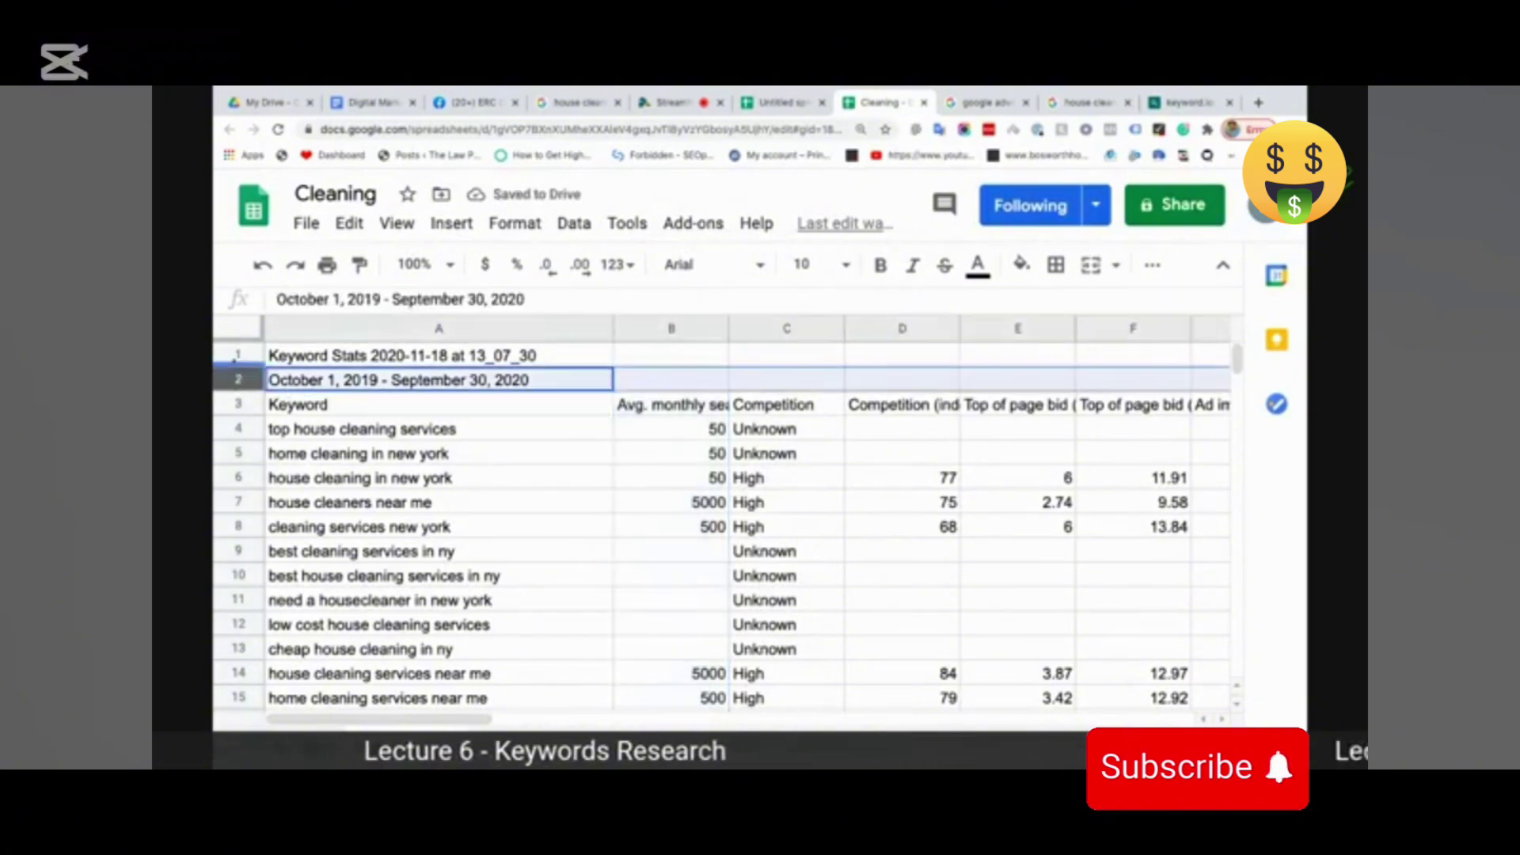
pyautogui.moveTo(234, 381); pyautogui.dragTo(236, 355)
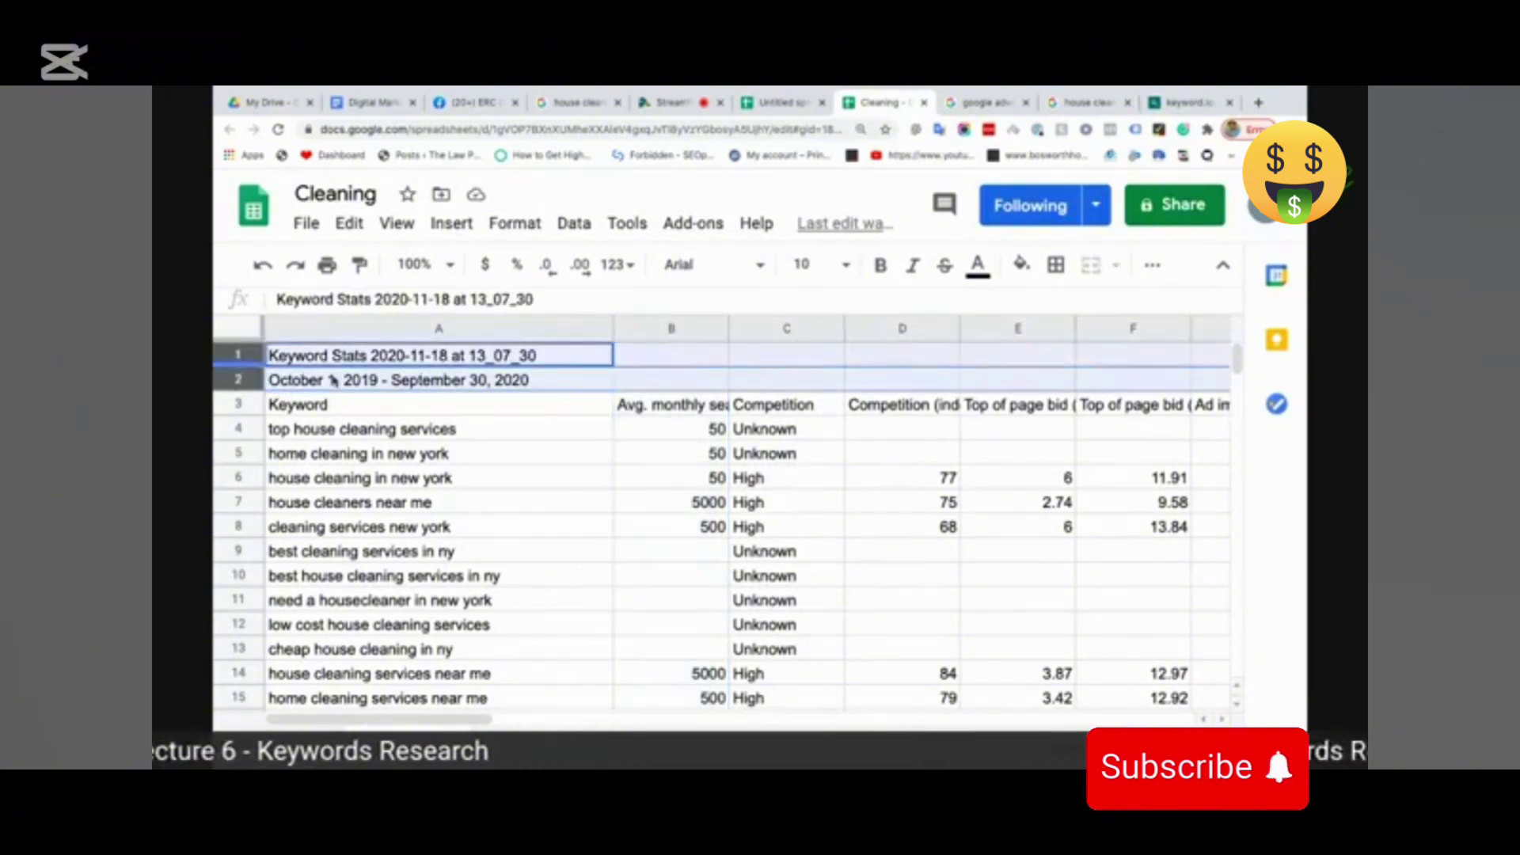
pyautogui.rightClick(238, 379)
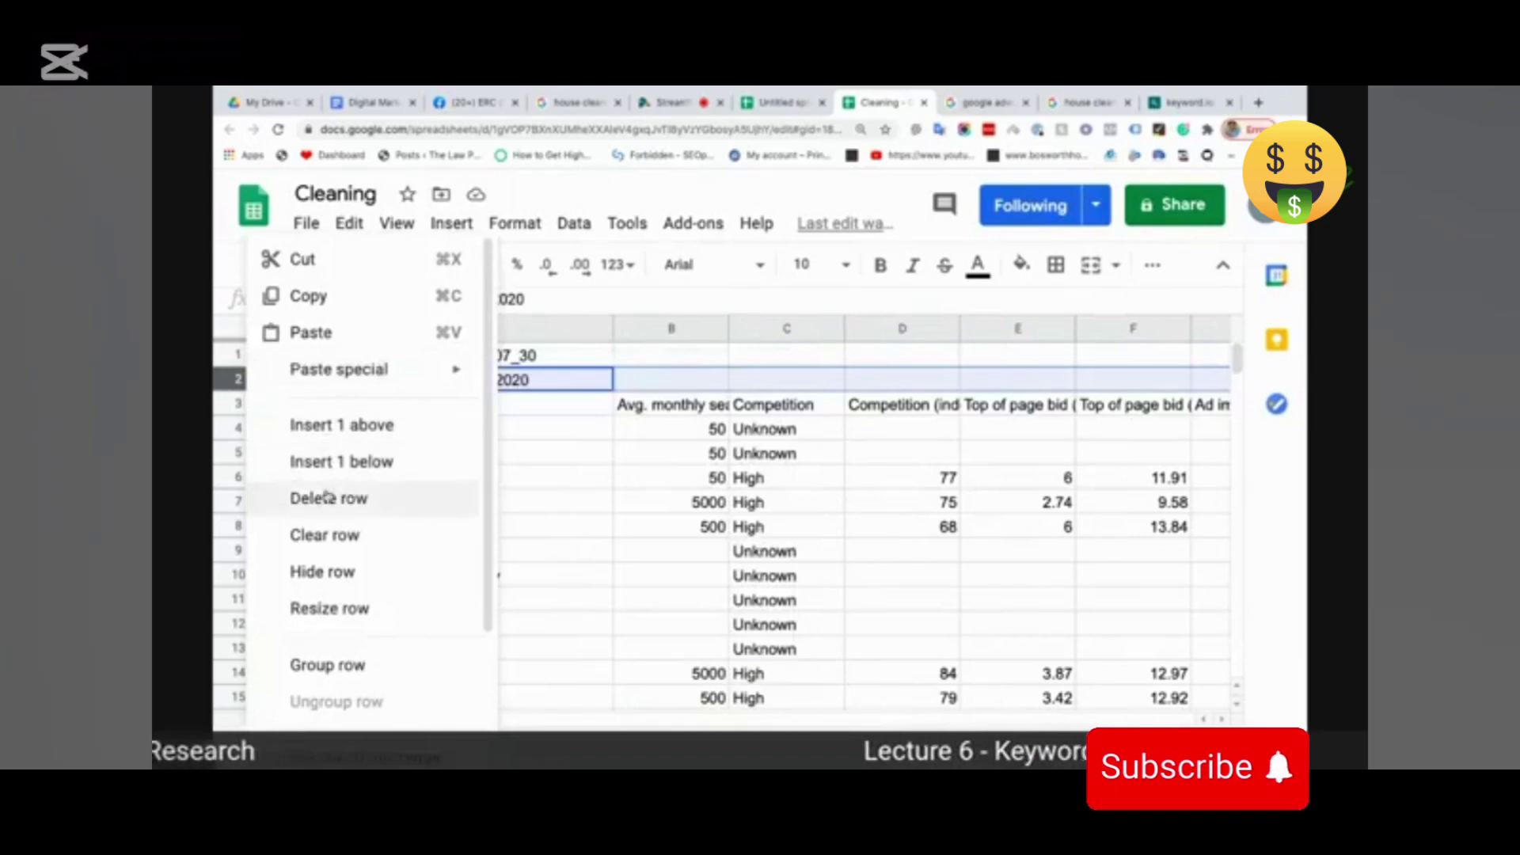
pyautogui.click(370, 496)
pyautogui.rightClick(238, 357)
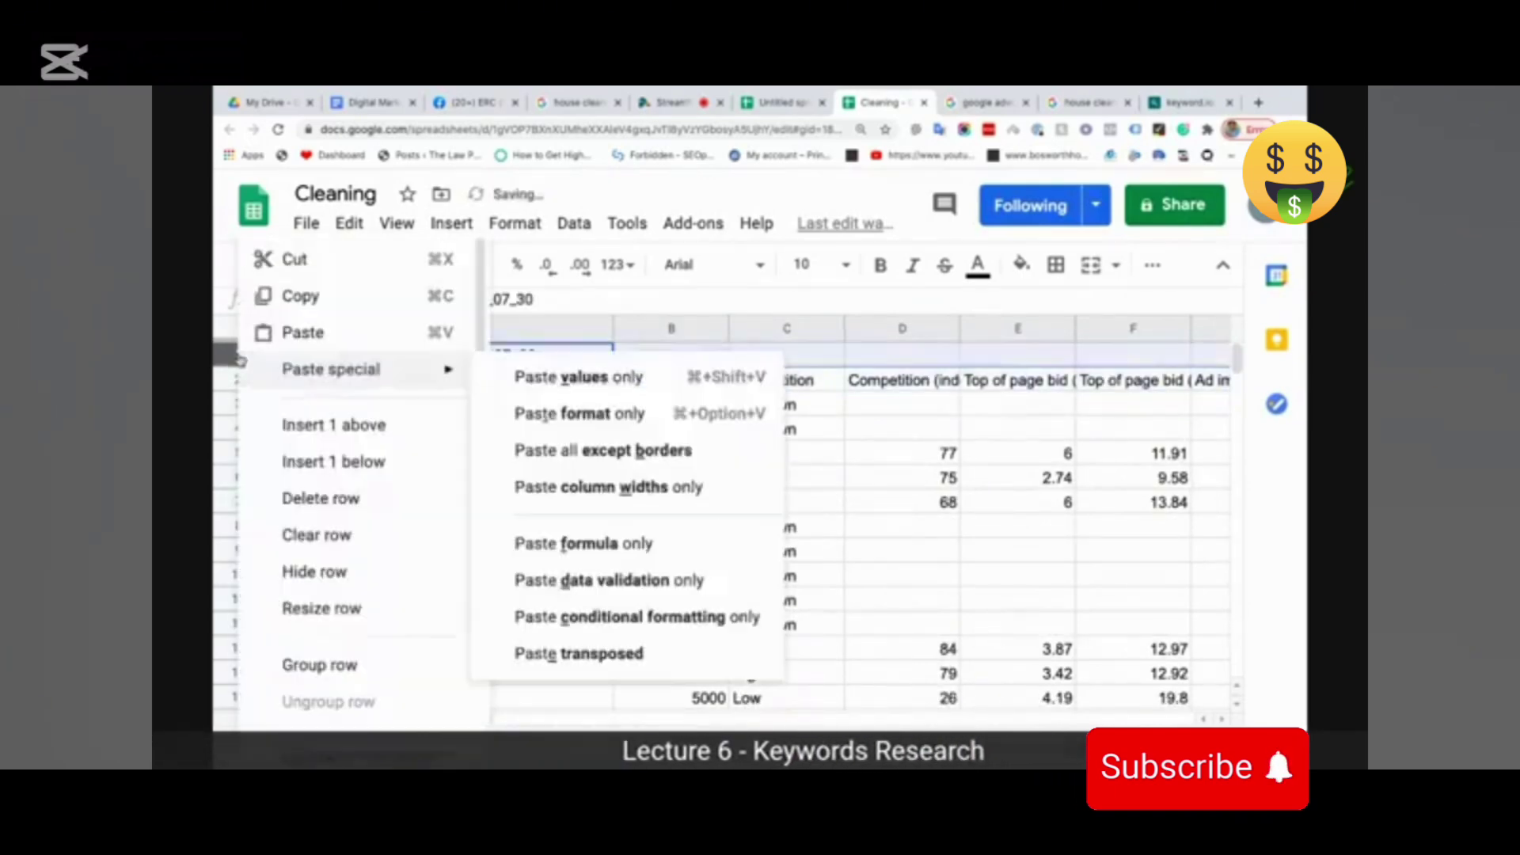
pyautogui.click(312, 498)
# Examine the Competition and Competition (indexed value) columns, checking the indexed values of the first rated keywords.
pyautogui.click(672, 428)
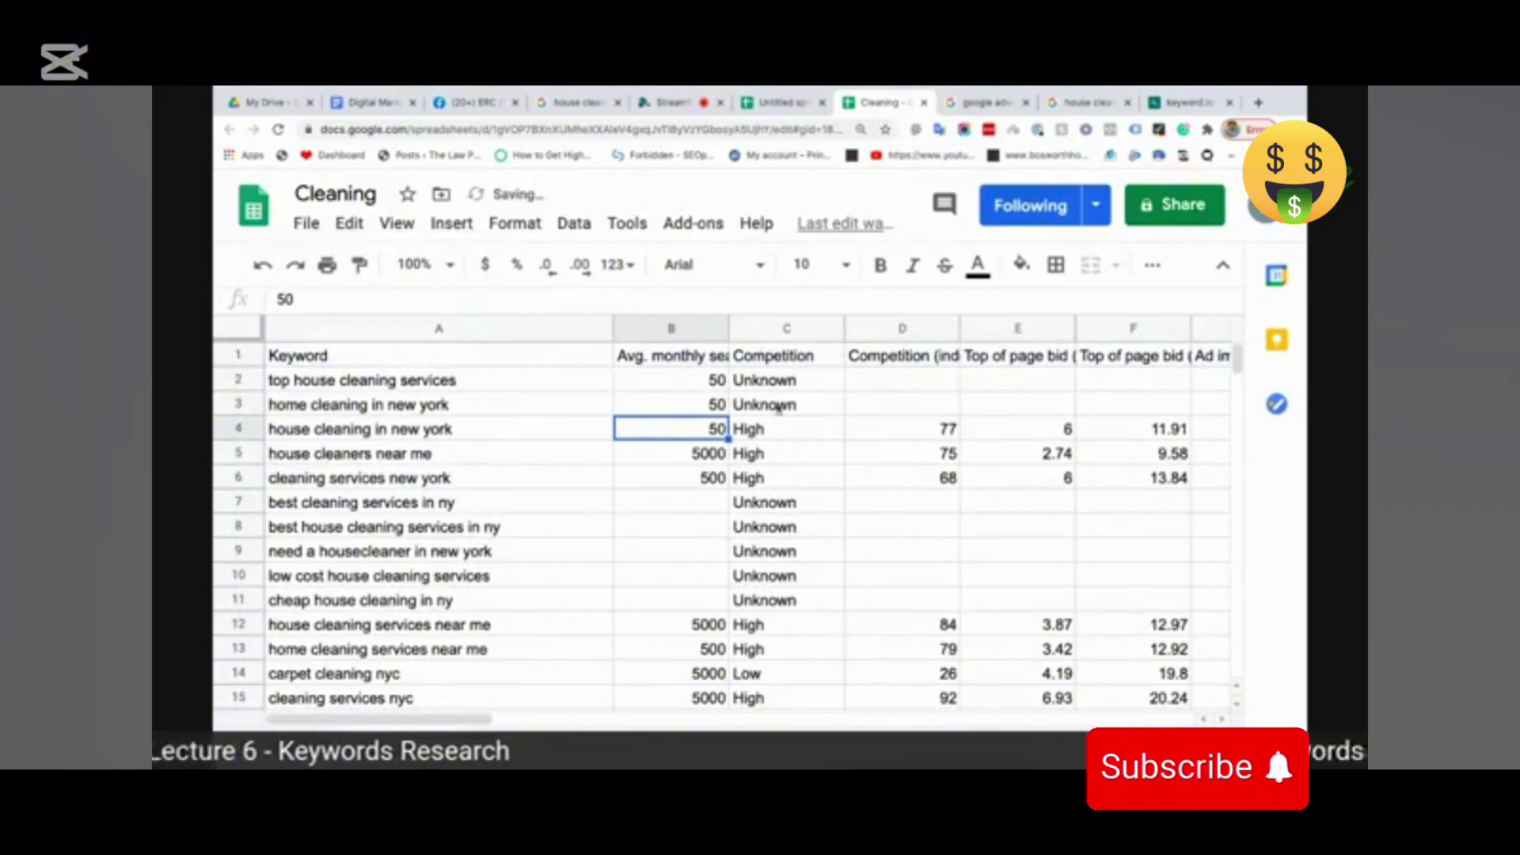
pyautogui.click(797, 359)
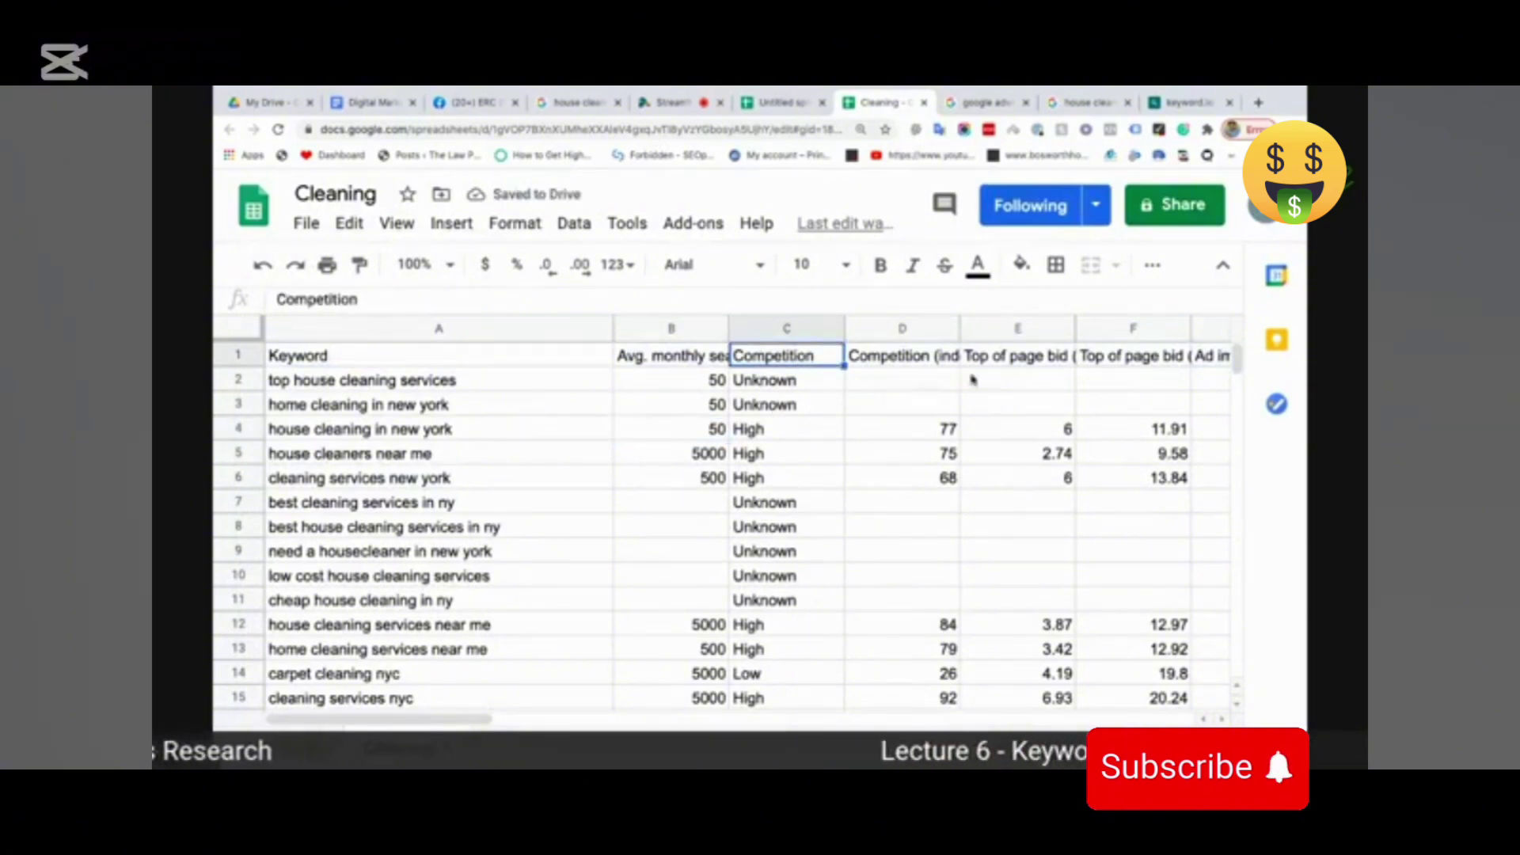
pyautogui.click(930, 364)
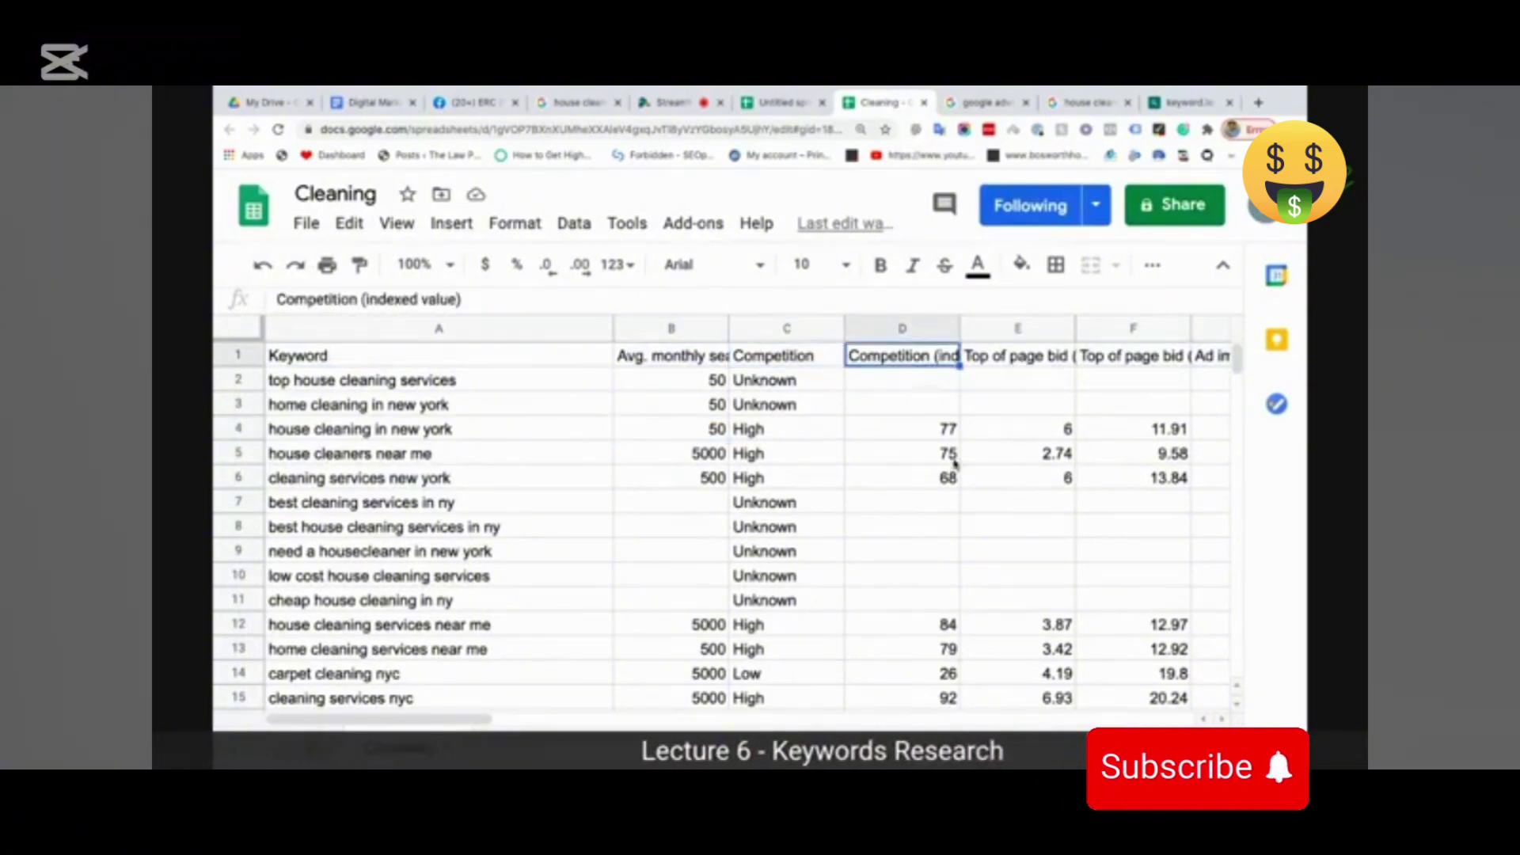
pyautogui.click(943, 437)
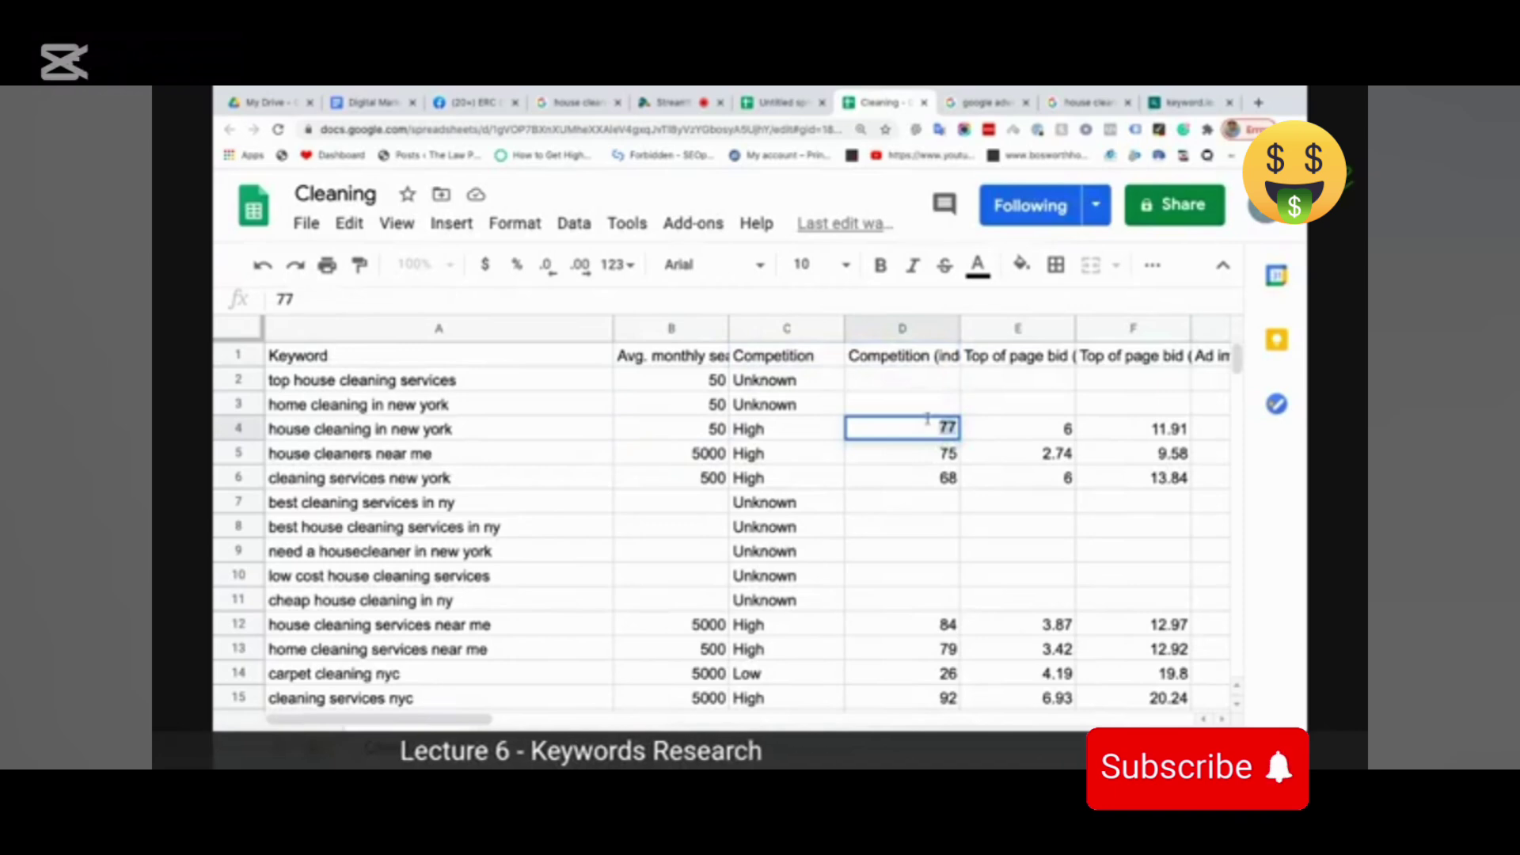
pyautogui.click(938, 458)
pyautogui.click(934, 477)
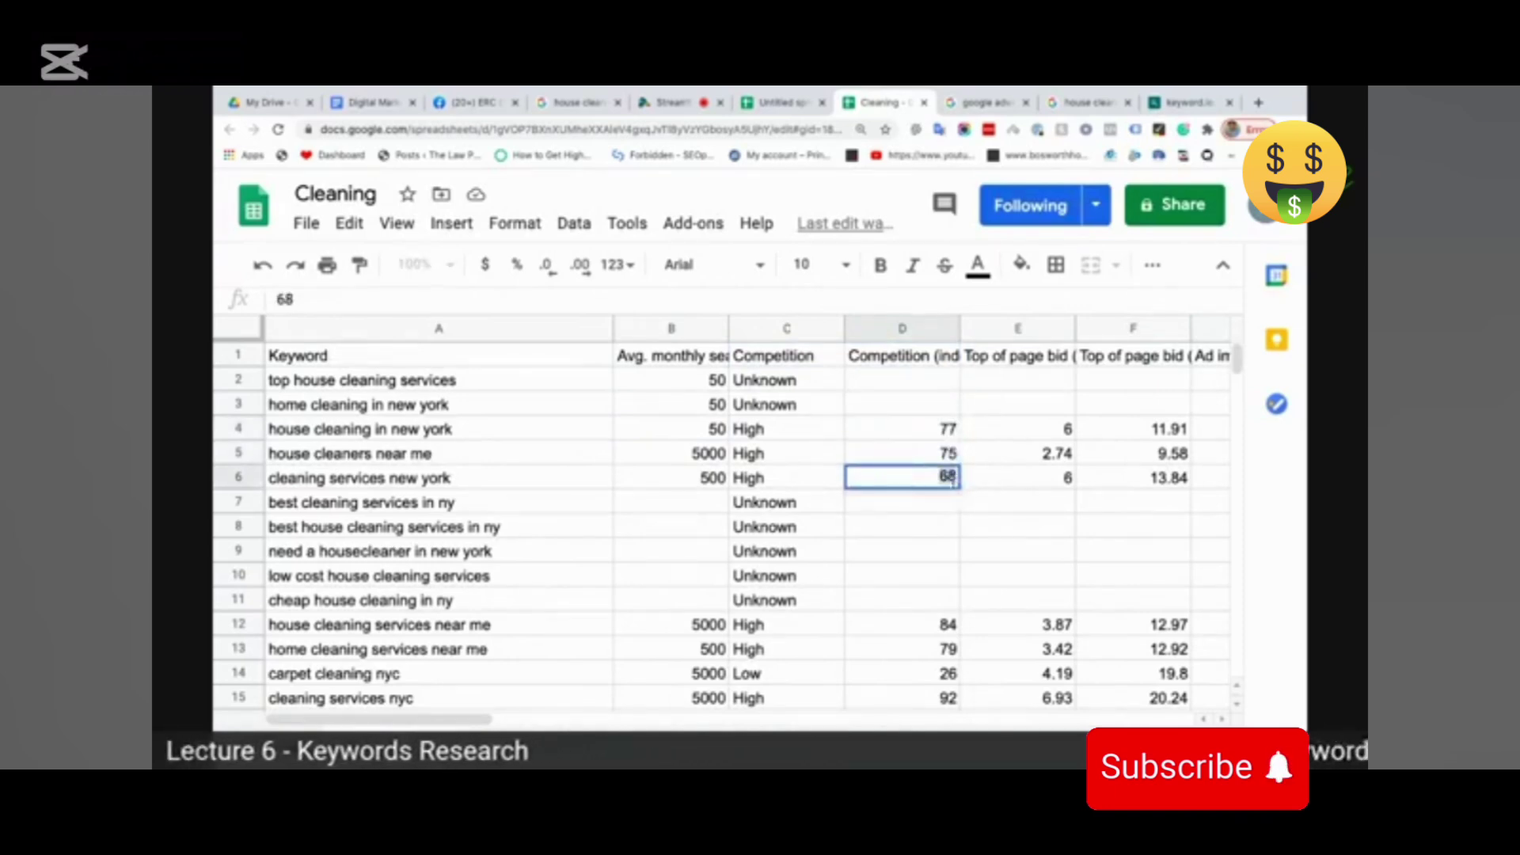